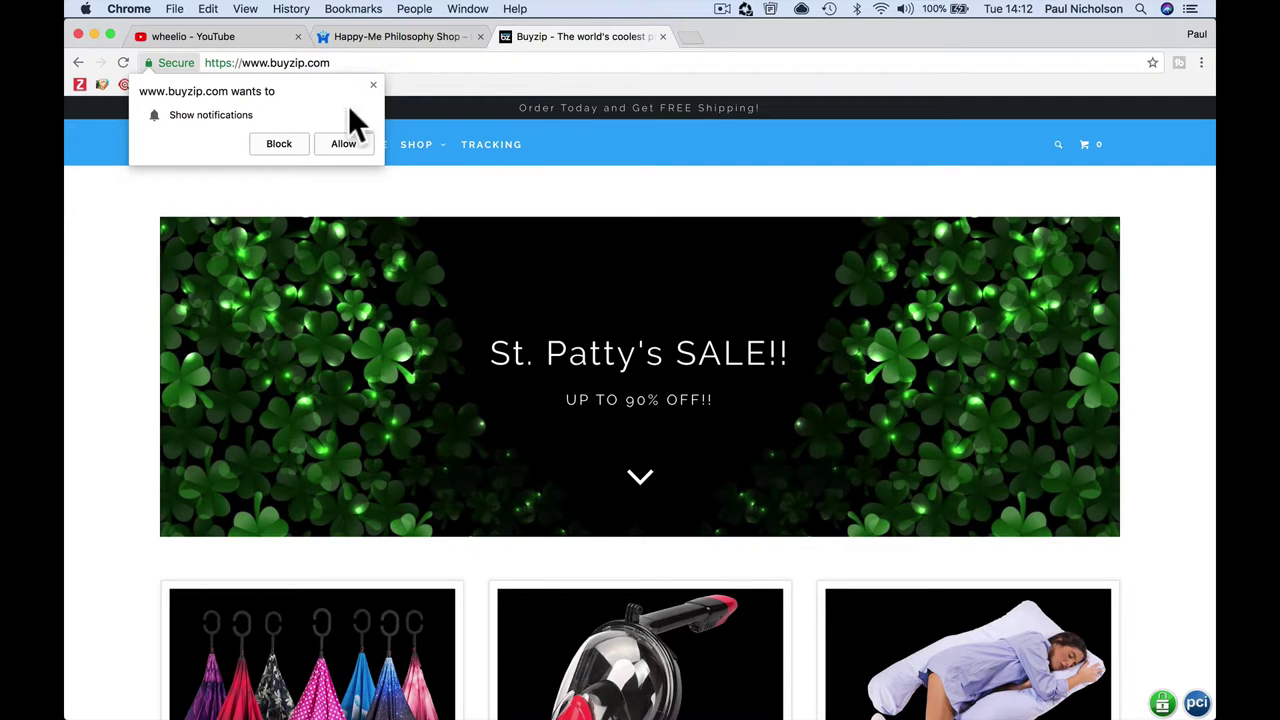
Step: Glance at the wheelio YouTube results, then open the EasyAir PRO Snorkel Mask page from Buyzip's home page
left_click(255, 34)
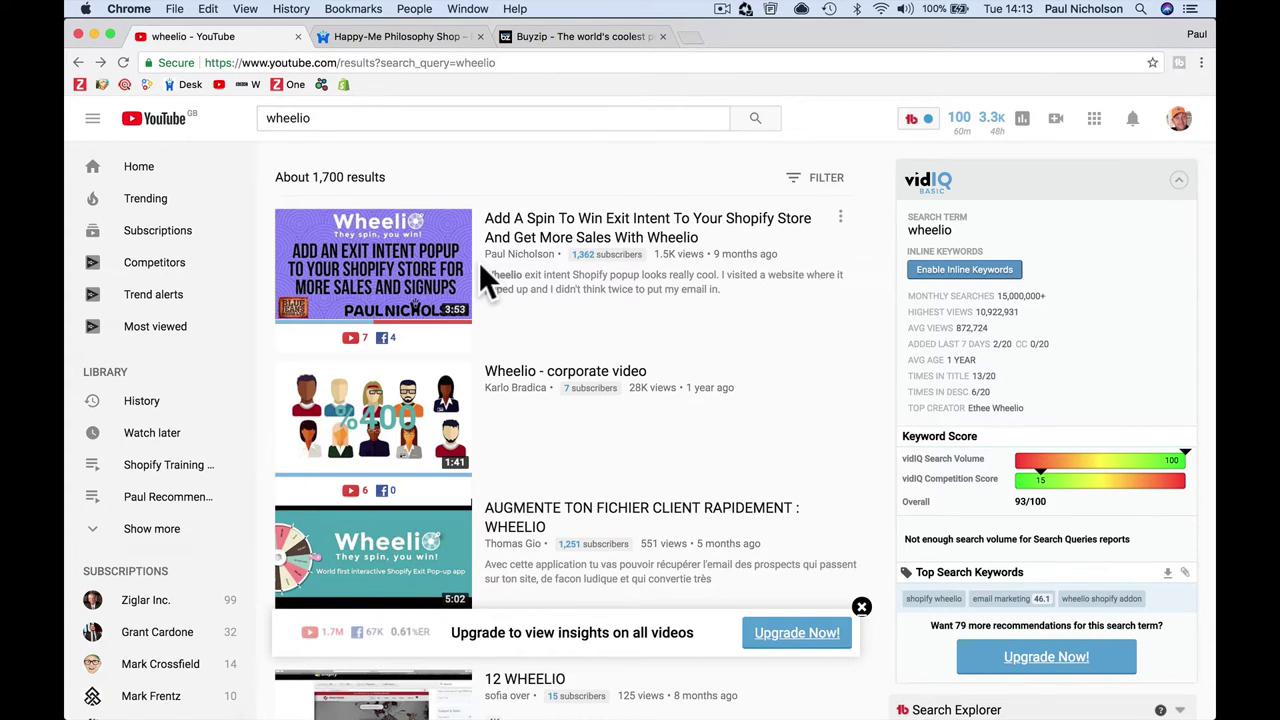
left_click(557, 36)
scroll(818, 560, "down", 3)
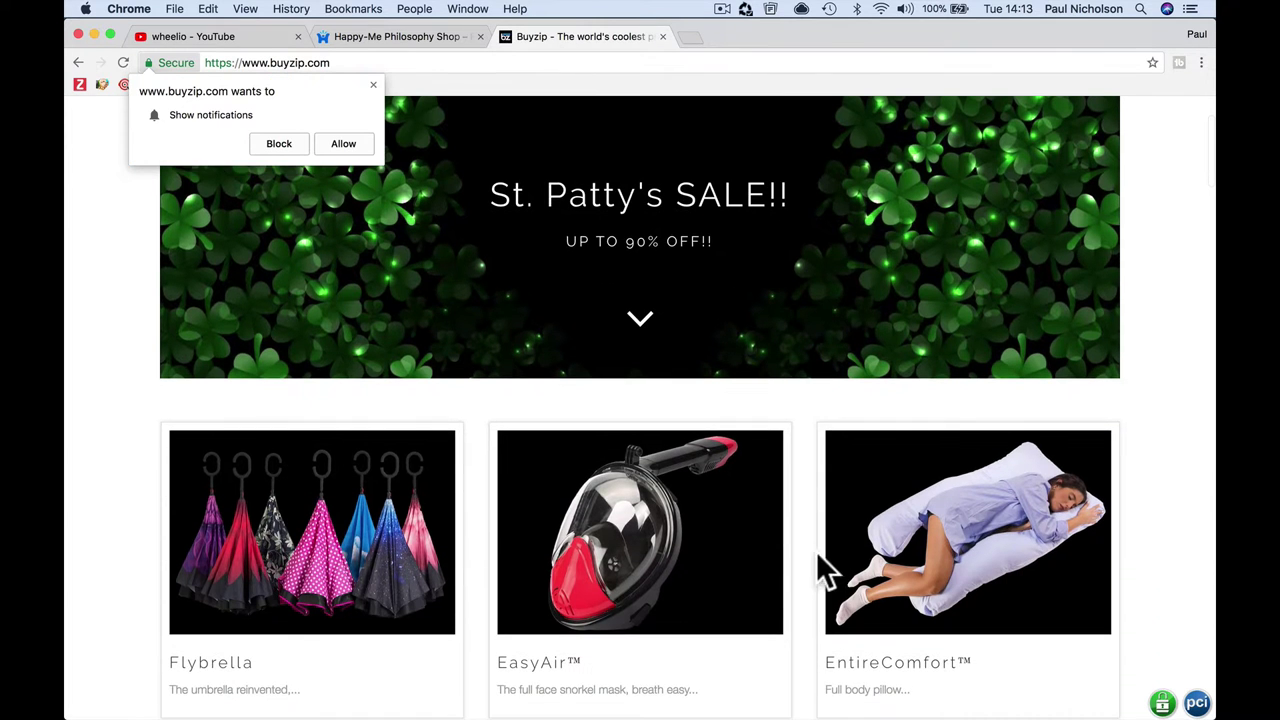
left_click(640, 562)
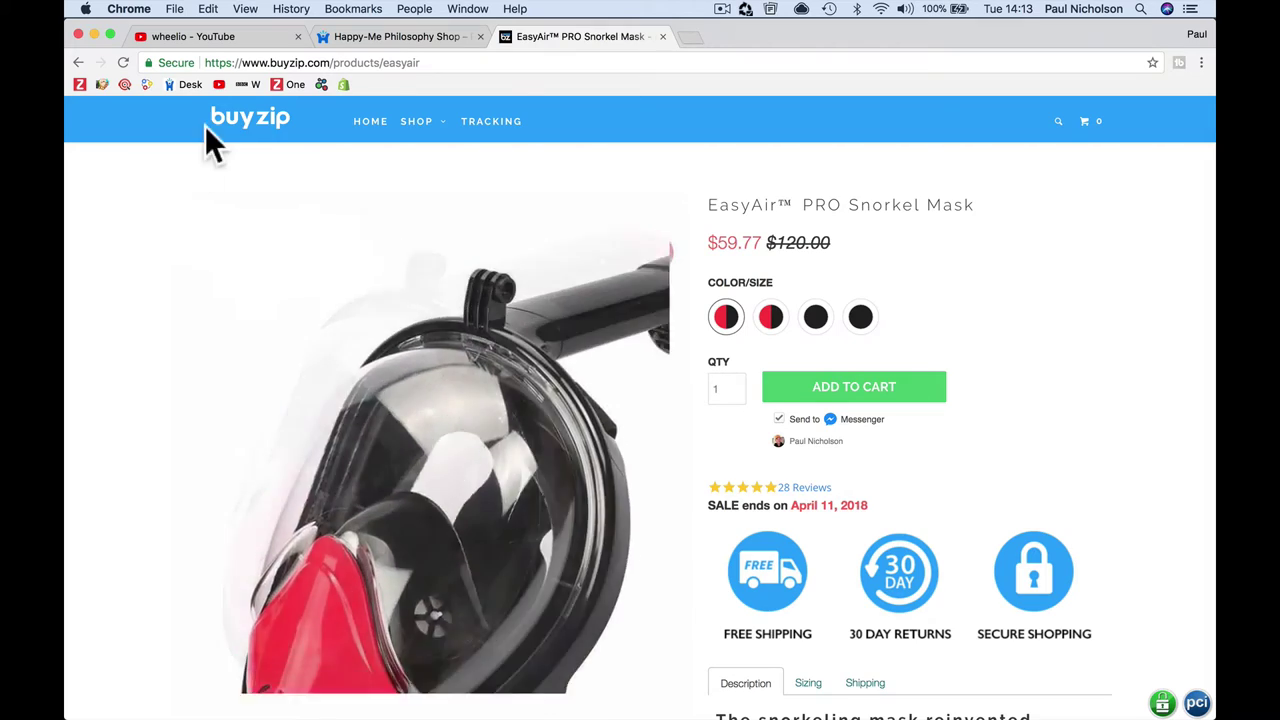
scroll(280, 284, "down", 5)
scroll(280, 286, "up", 5)
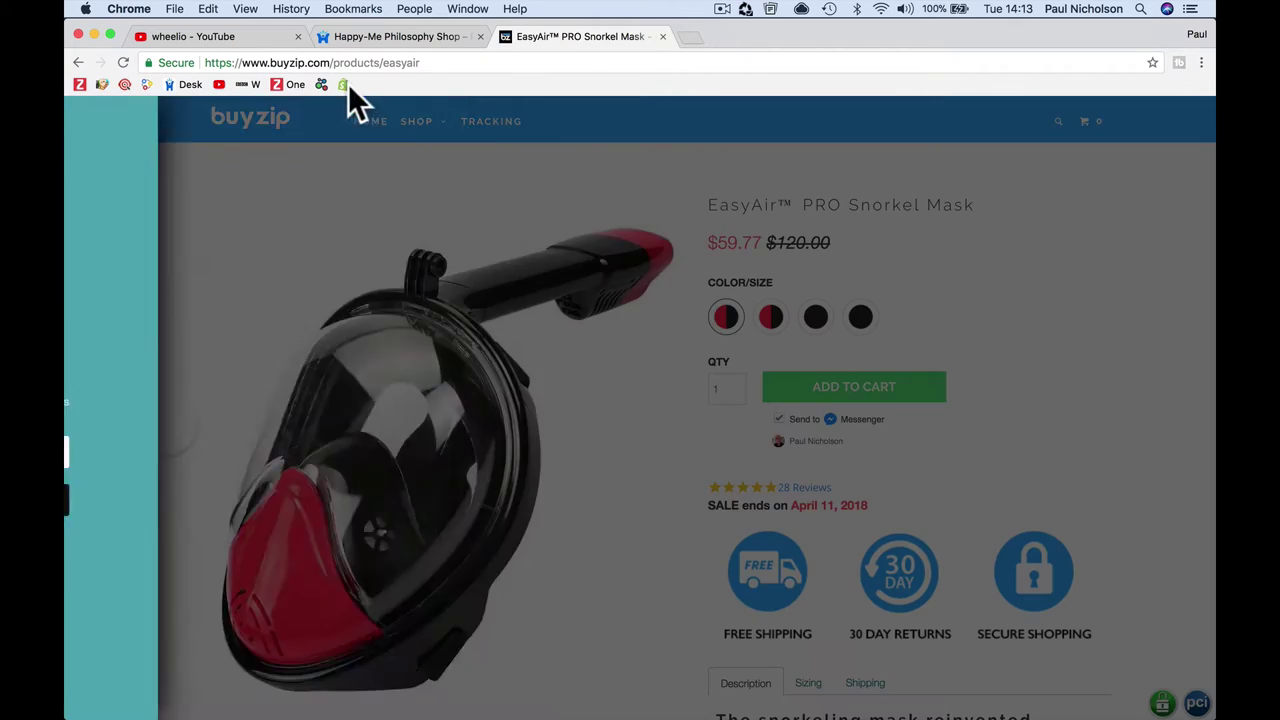
Step: Enter an email address in the Spin & WIN popup and spin the wheel
left_click(339, 63)
left_click(408, 307)
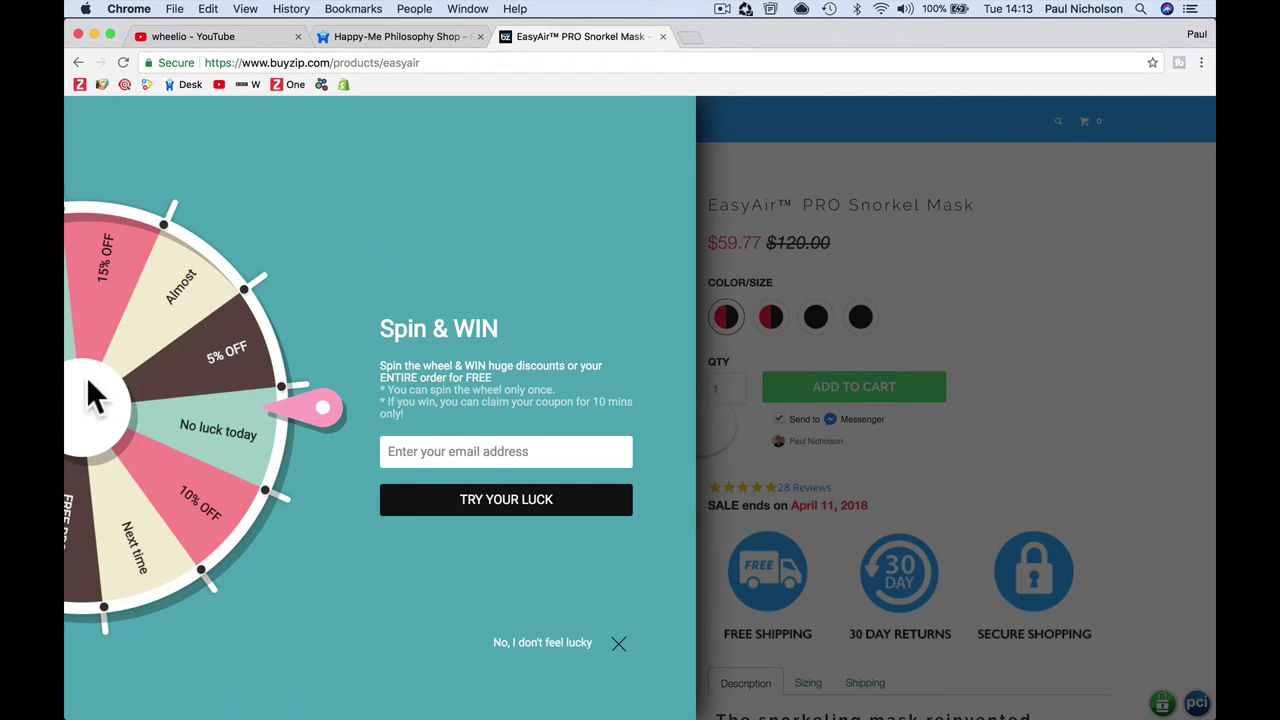
type("tr")
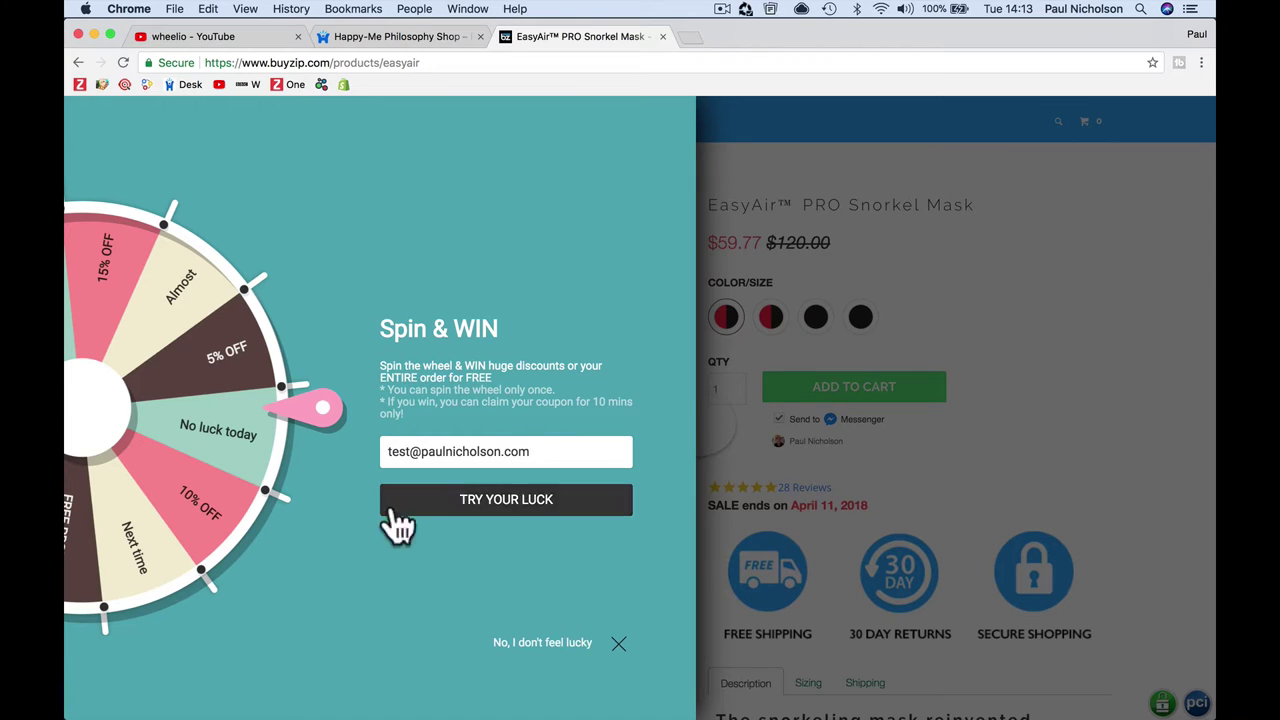
left_click(427, 511)
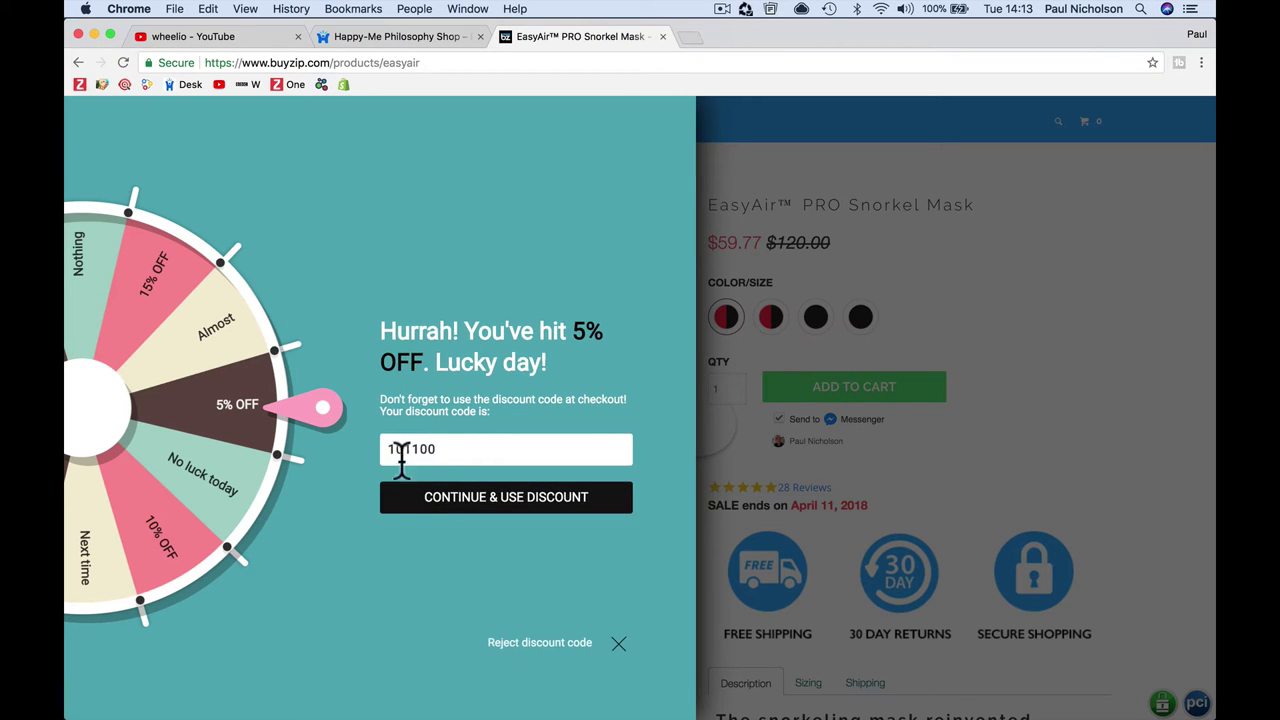
Step: Copy the winning 5% OFF code 101100 and keep the discount reserved
double_click(405, 449)
right_click(418, 449)
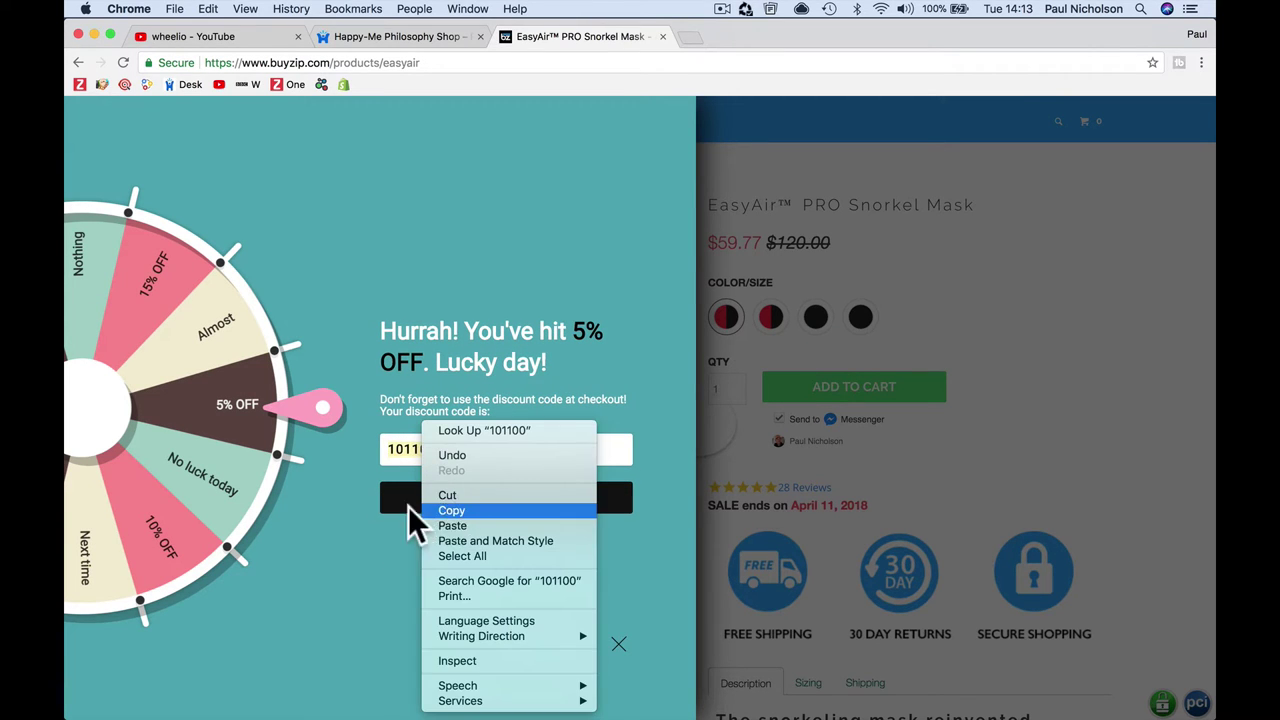
left_click(440, 511)
left_click(580, 505)
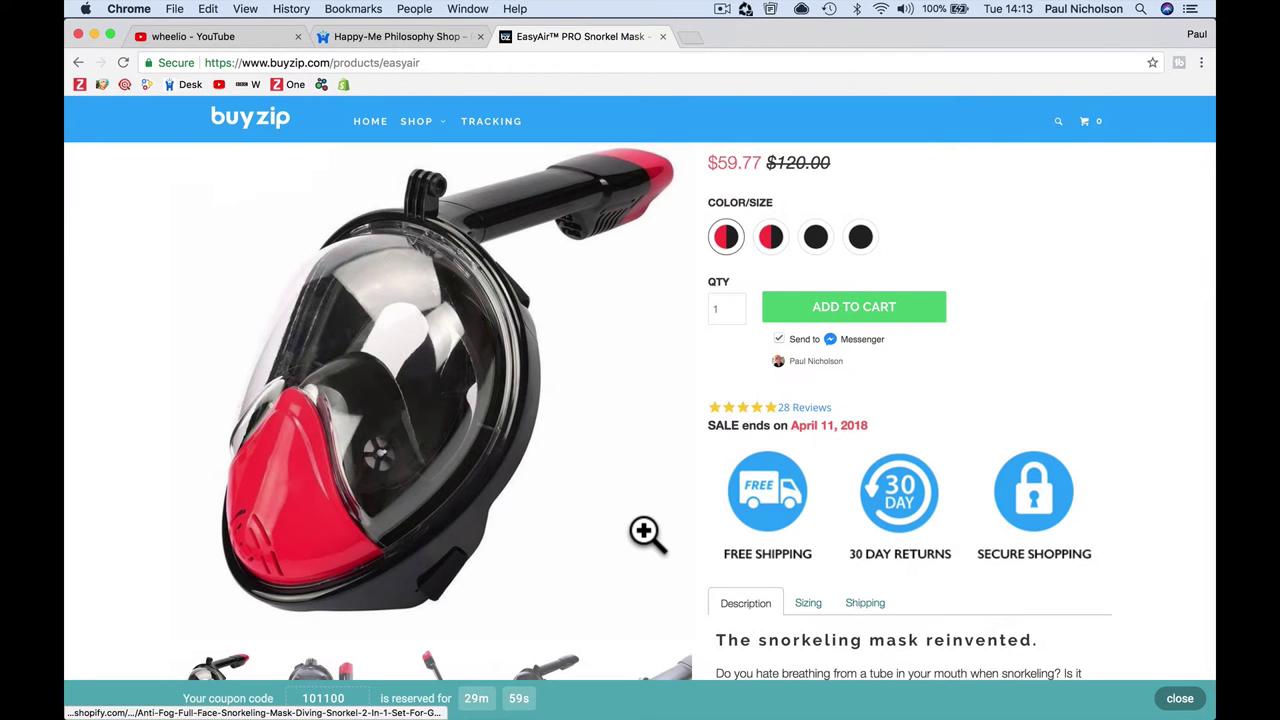
Step: Add the snorkel mask to the cart, then paste and apply code 101100 at checkout for a $56.79 total
left_click(846, 316)
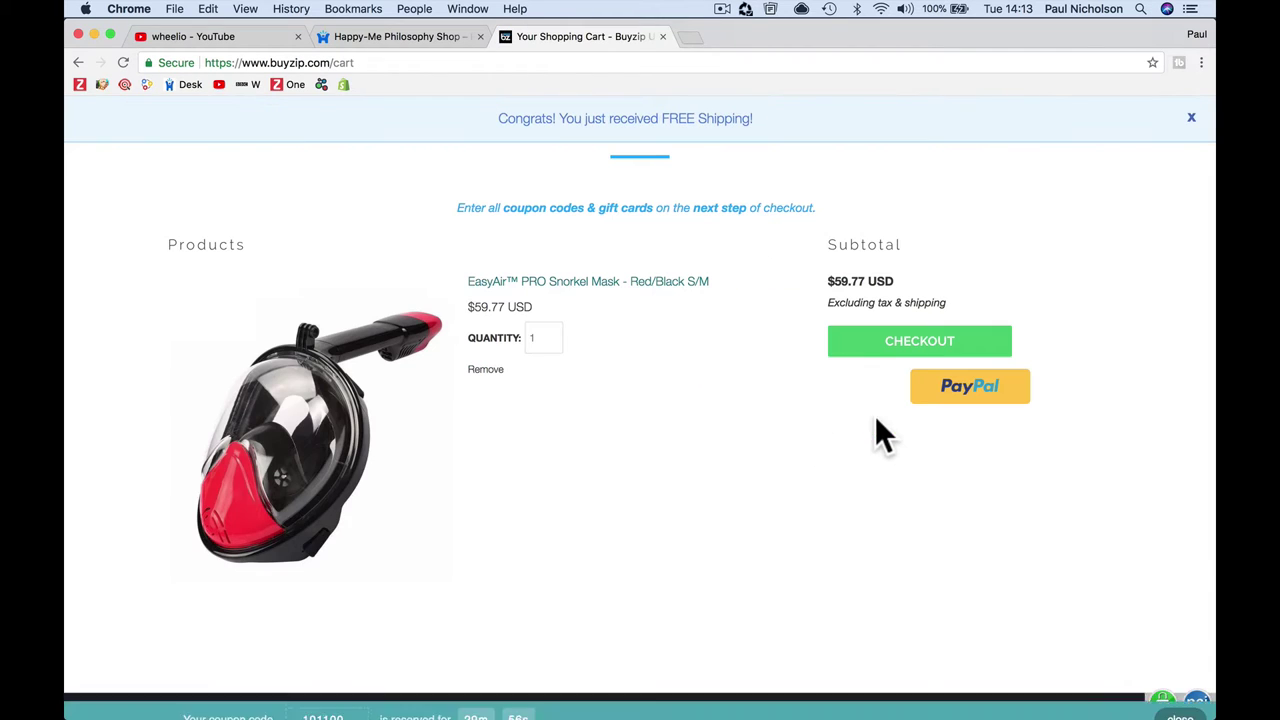
left_click(862, 348)
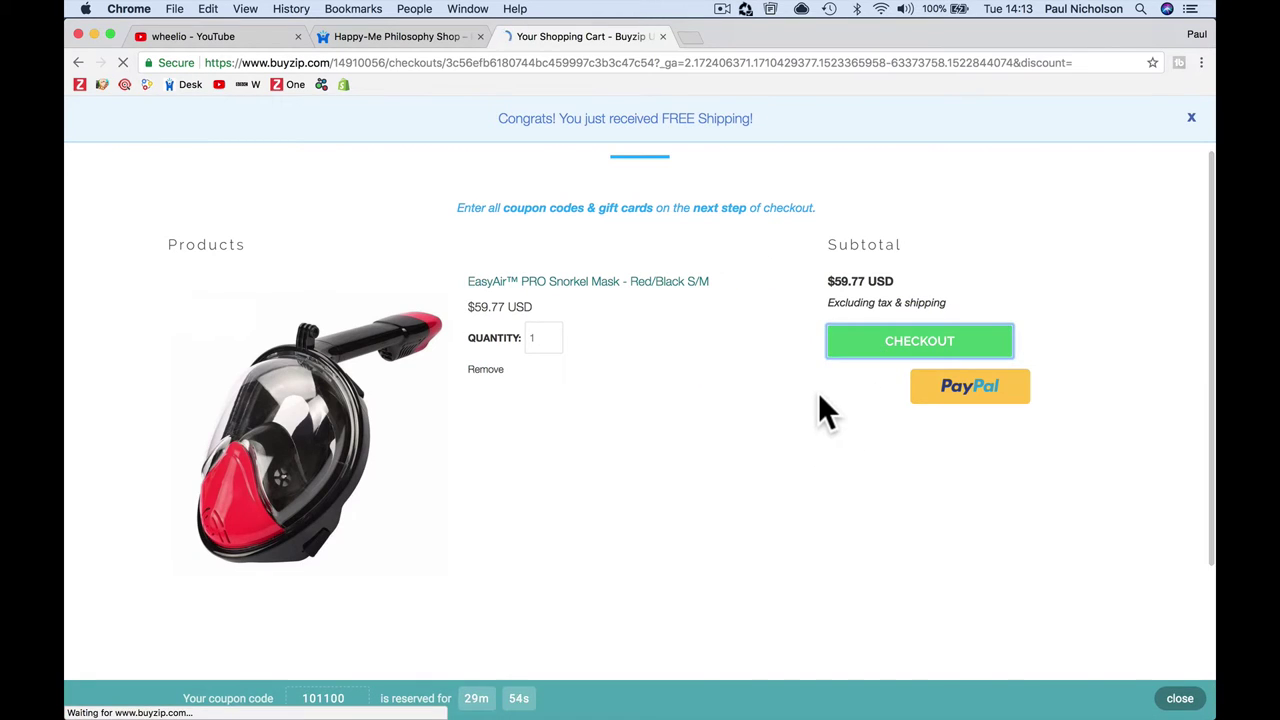
left_click(795, 308)
right_click(796, 307)
left_click(826, 384)
left_click(1035, 317)
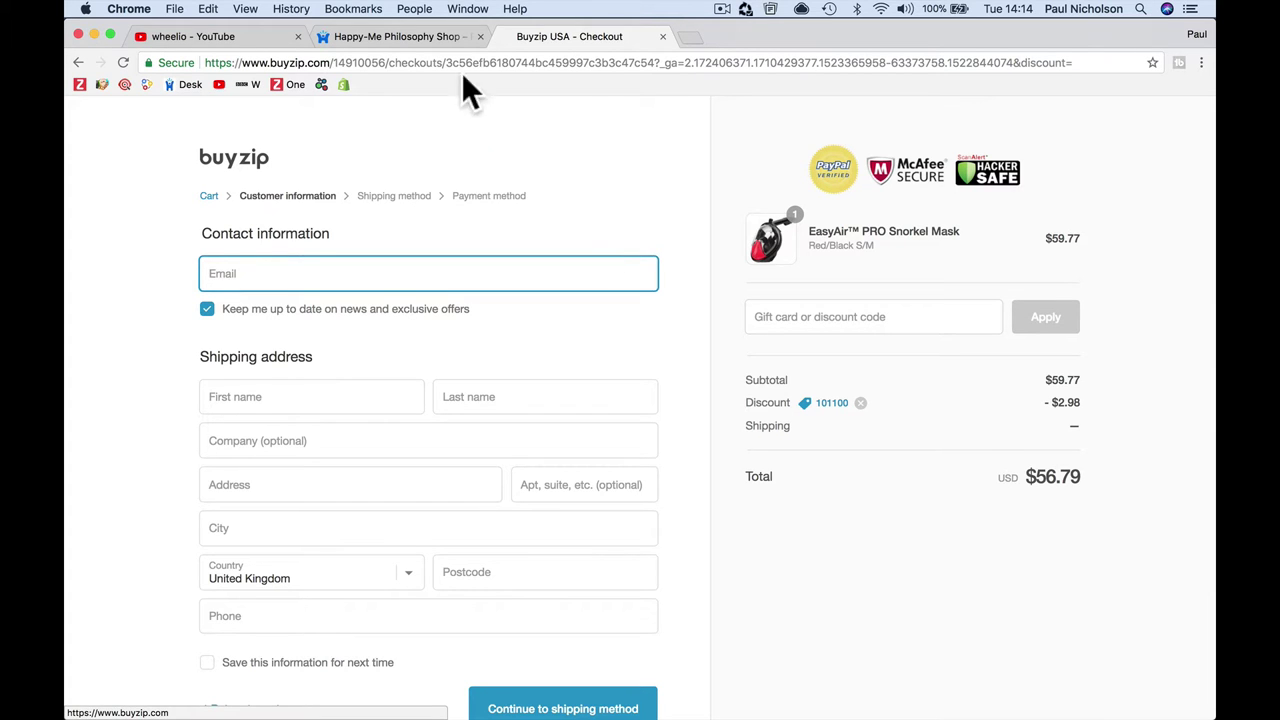
Step: Switch to the Happy-Me Philosophy Shop tab and scroll through its home page
left_click(424, 38)
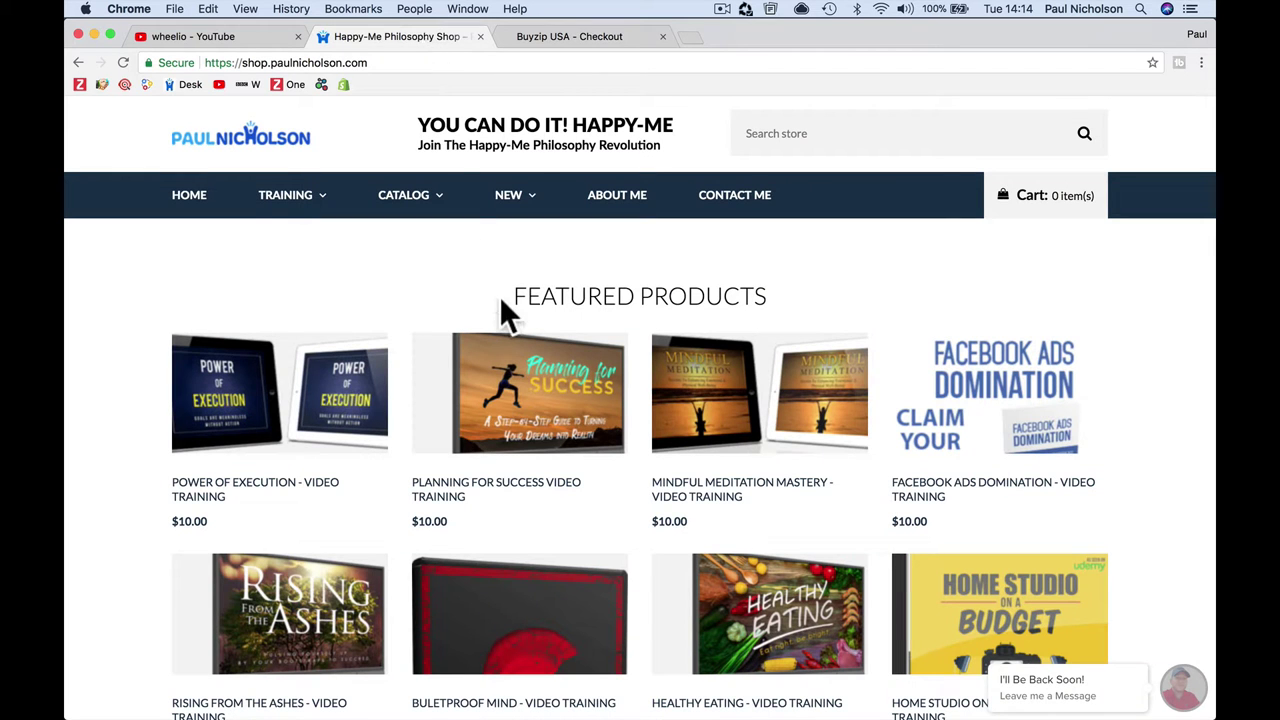
scroll(506, 314, "down", 5)
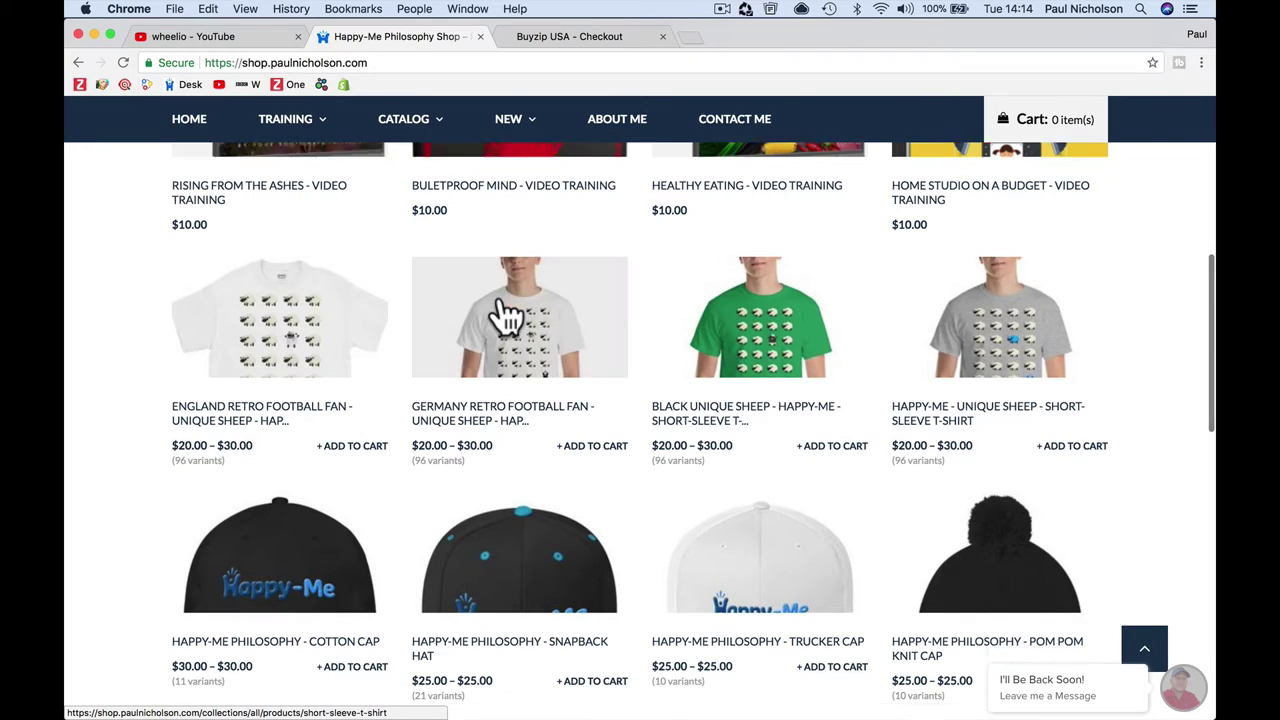
scroll(506, 314, "down", 4)
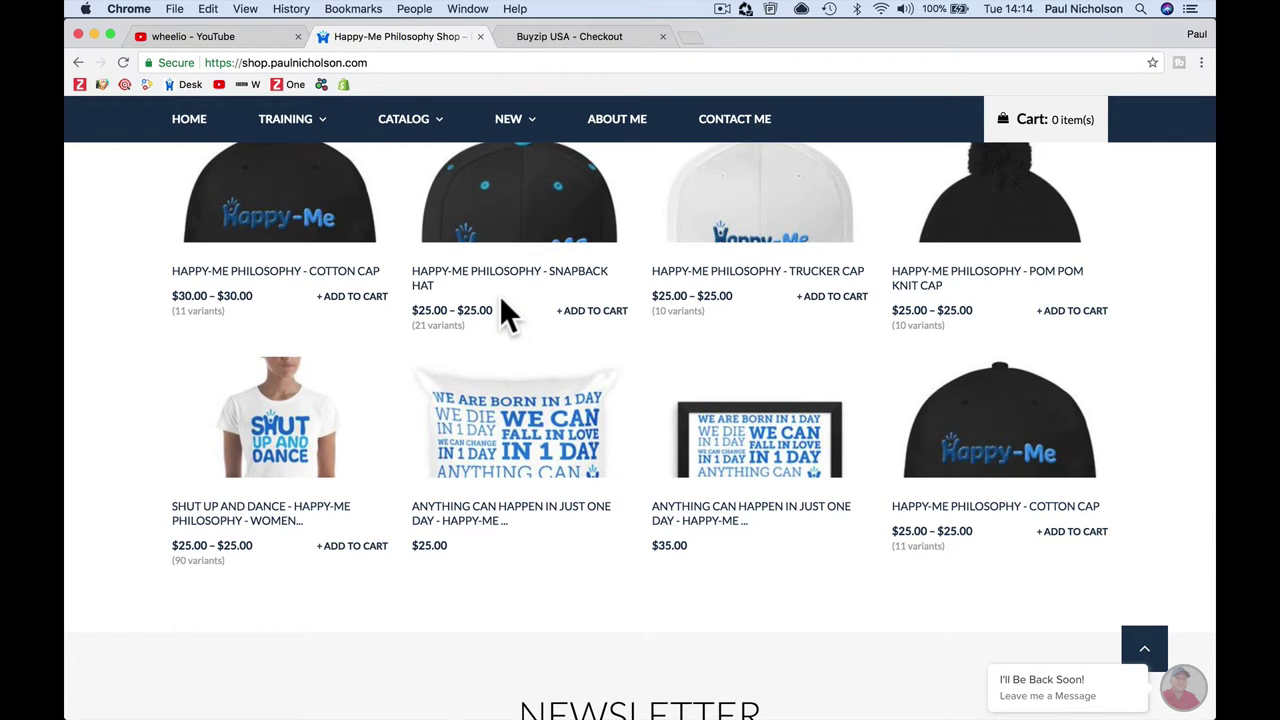
scroll(506, 314, "up", 5)
Step: Load the store's /admin page and go to its Apps section for the App Store
left_click(388, 61)
left_click(386, 62)
type("/admn")
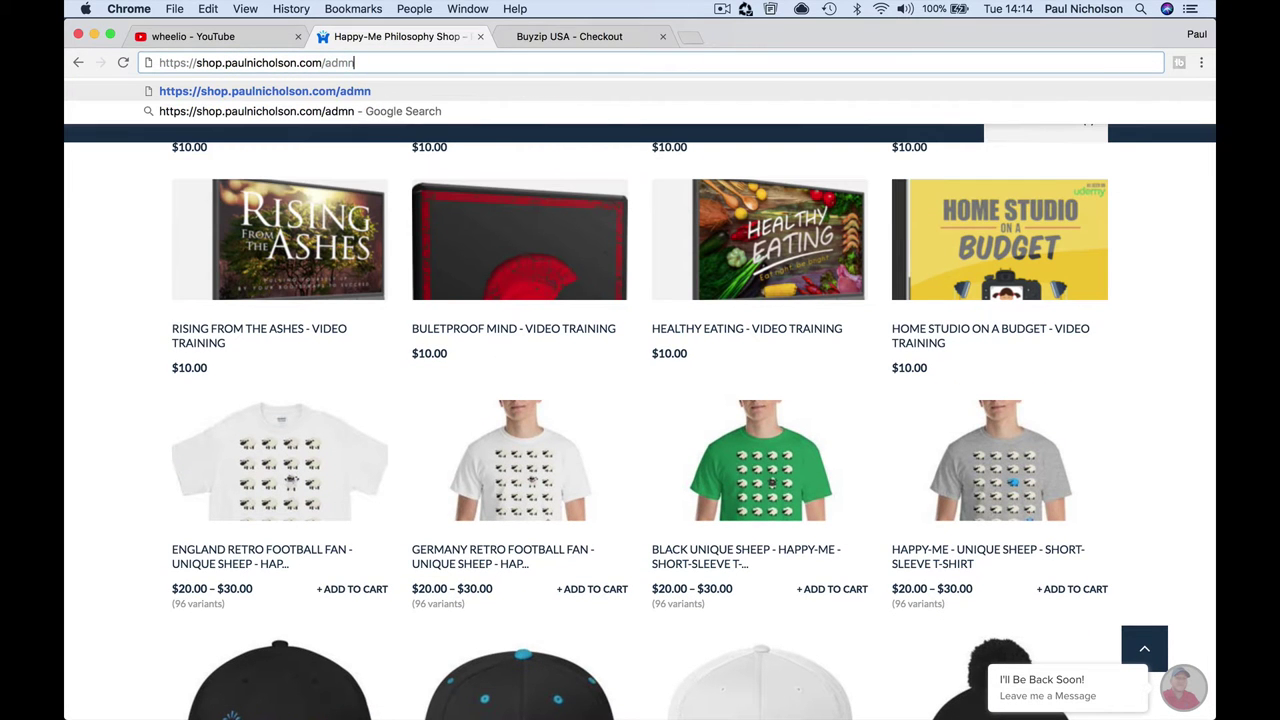
key("BackSpace")
type("in")
key("Return")
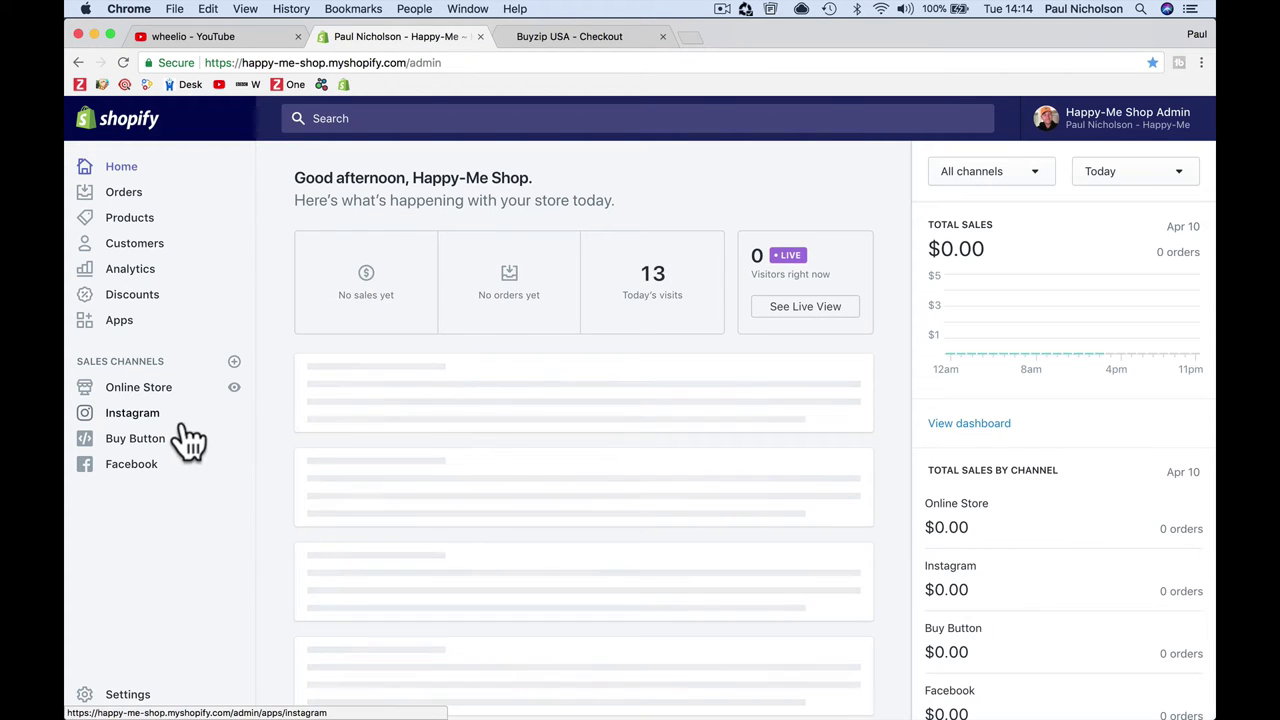
left_click(182, 335)
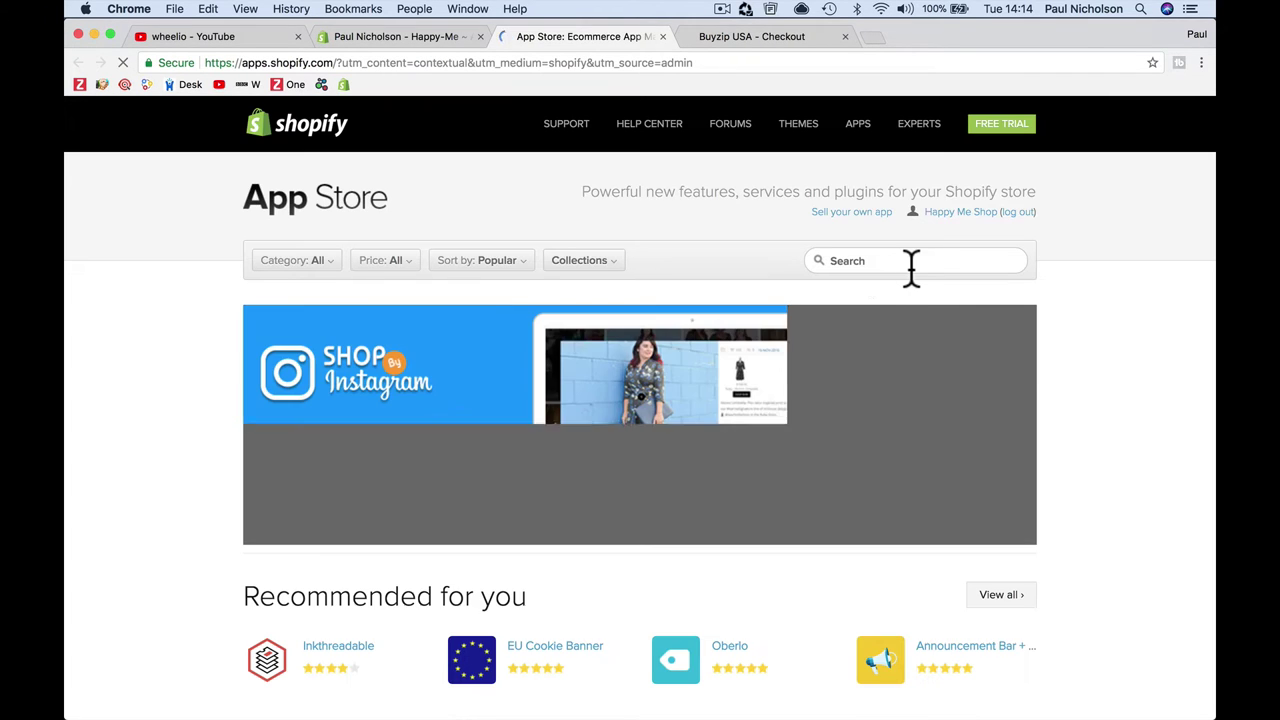
Step: Search the App Store for 'wheelio' and choose Get on the Wheelio listing
left_click(886, 262)
type("wheelio")
key("Return")
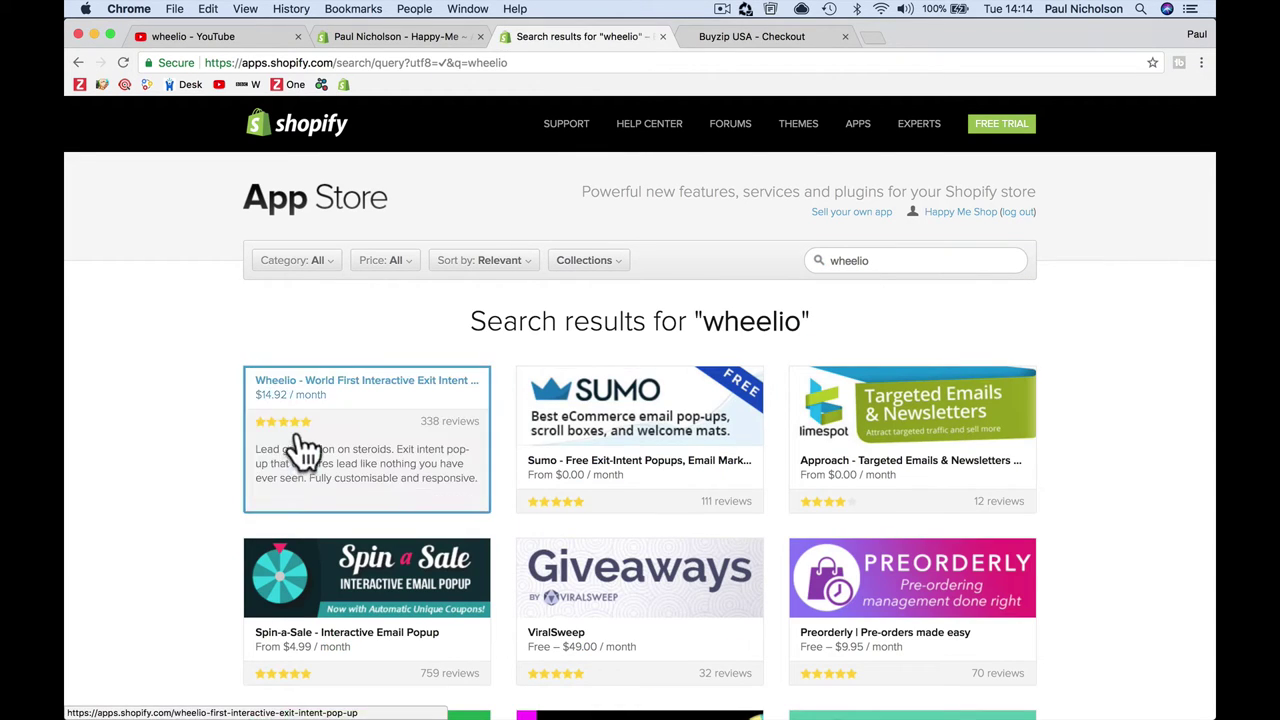
left_click(393, 410)
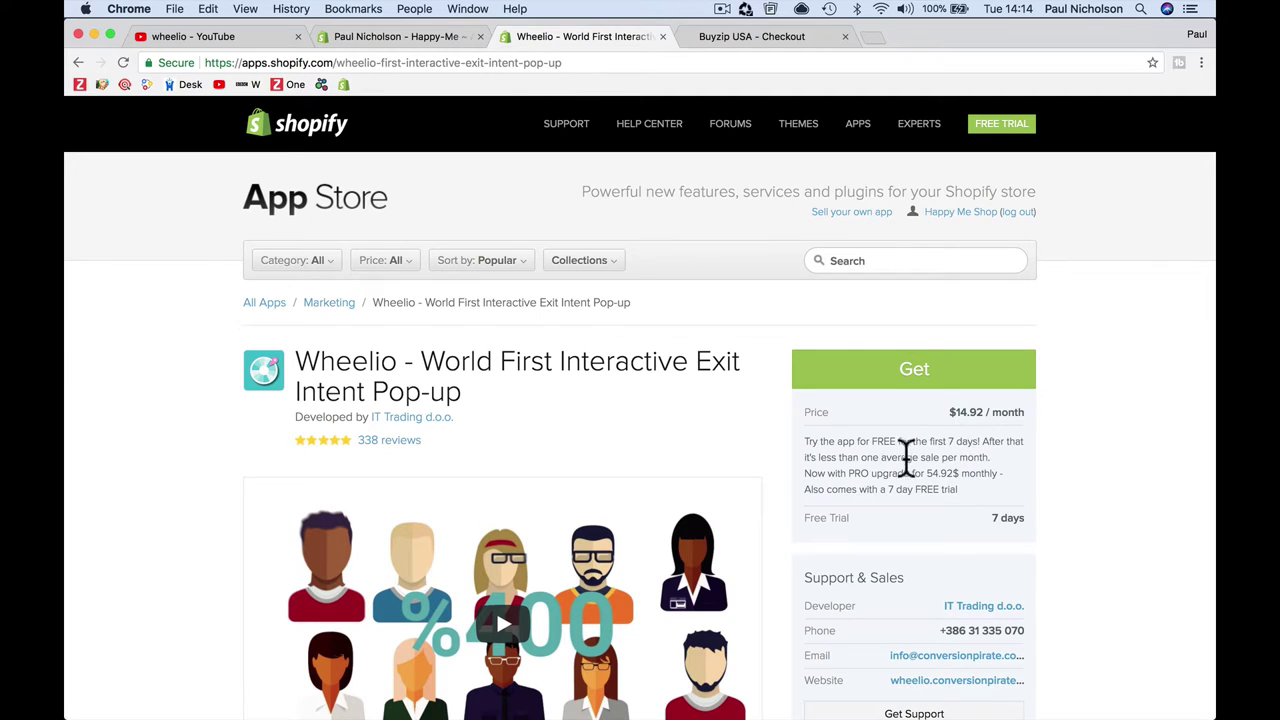
scroll(900, 455, "down", 5)
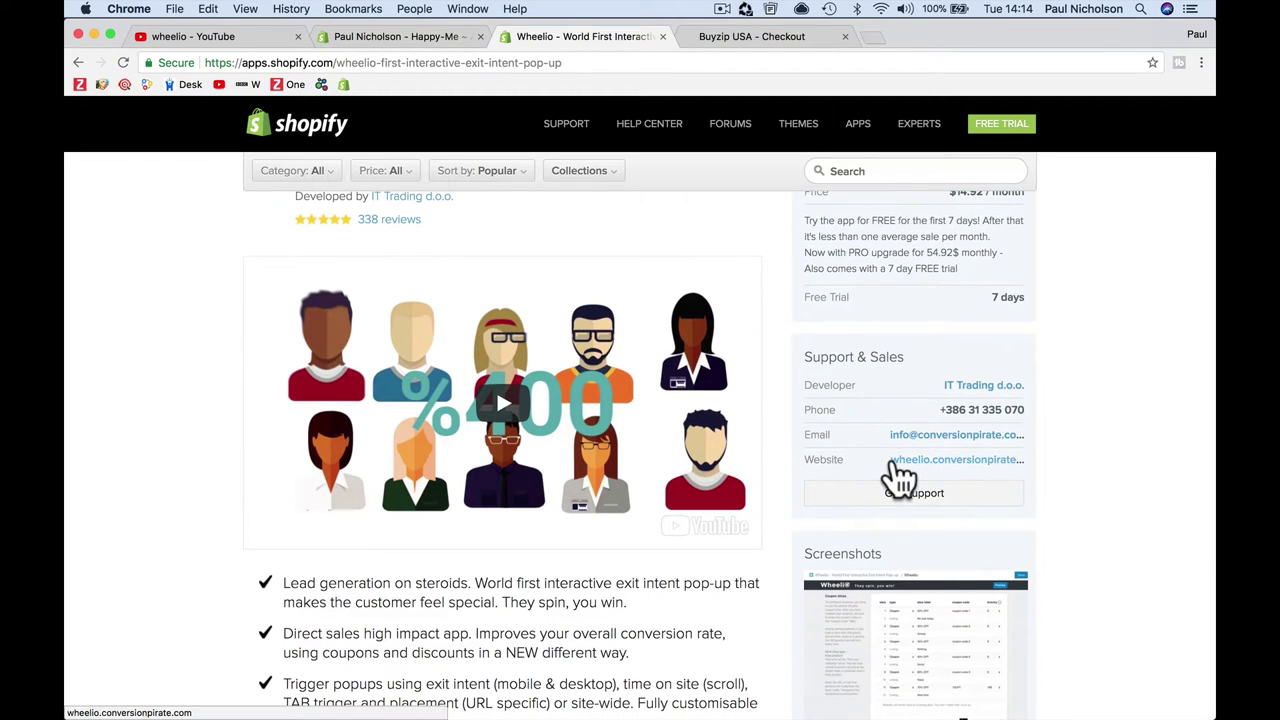
scroll(900, 478, "up", 3)
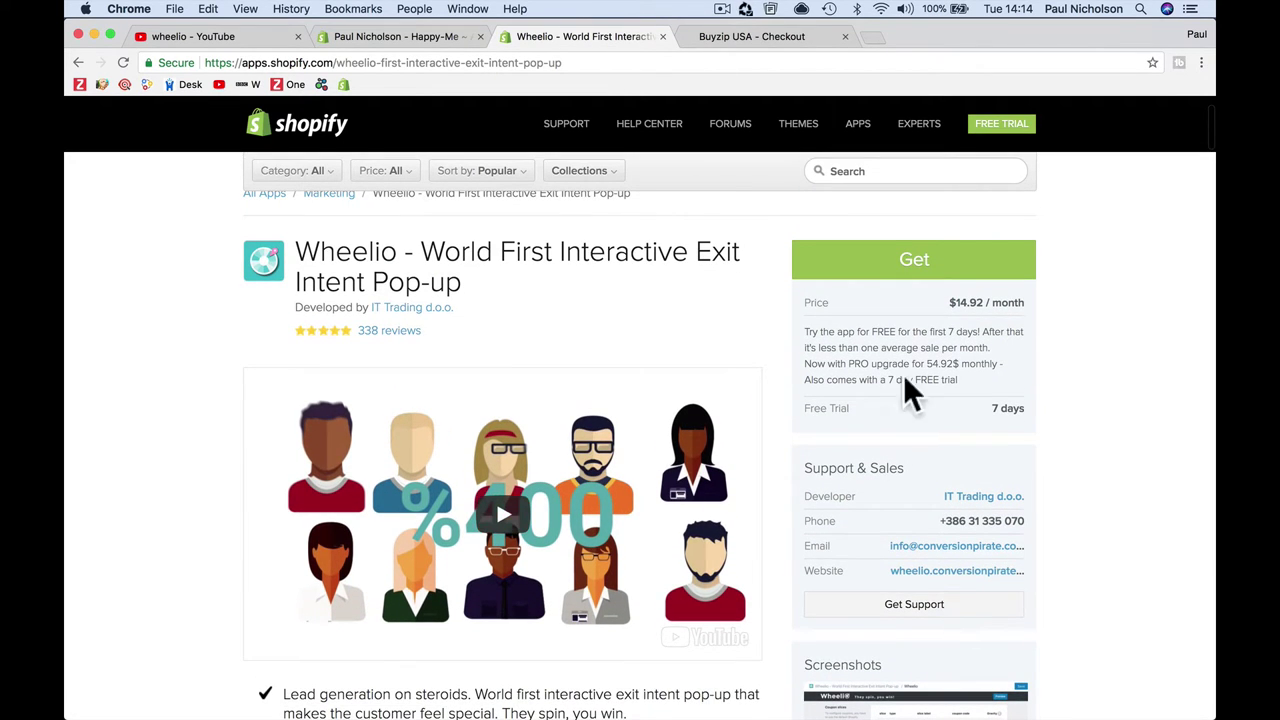
left_click(905, 274)
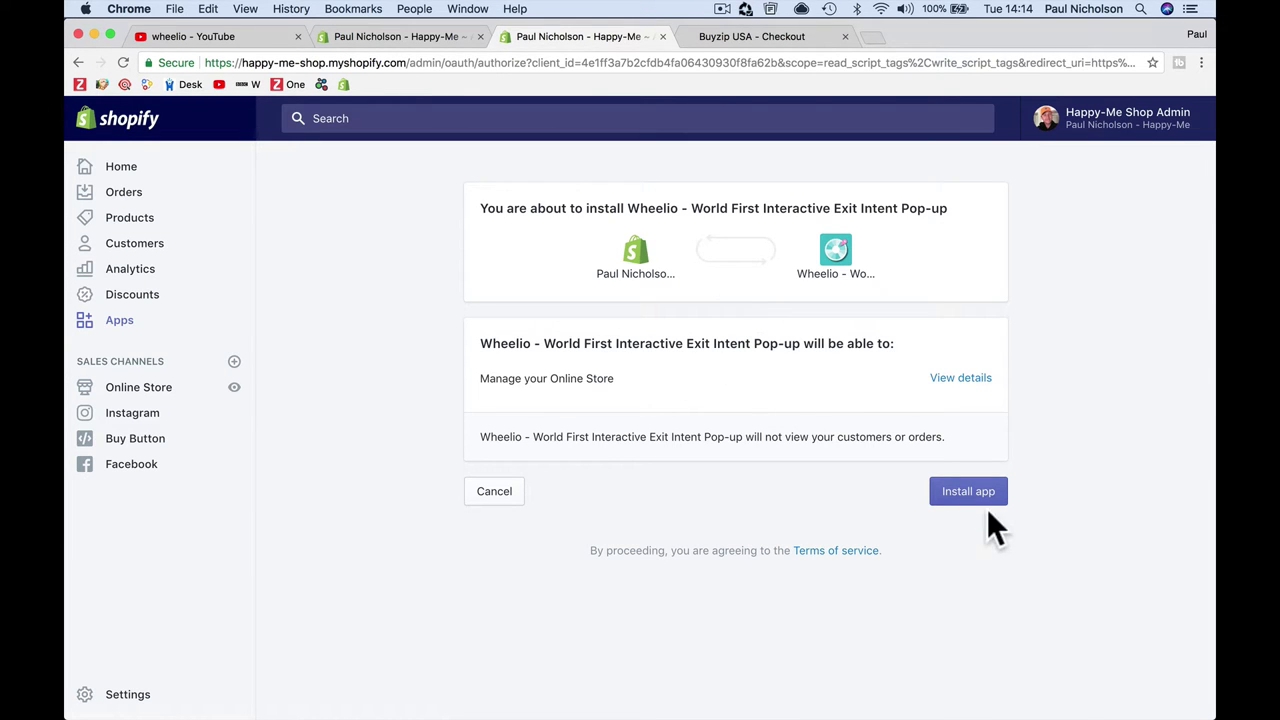
Step: Install Wheelio and approve its 7-day trial with the $14.92 monthly charge
left_click(965, 491)
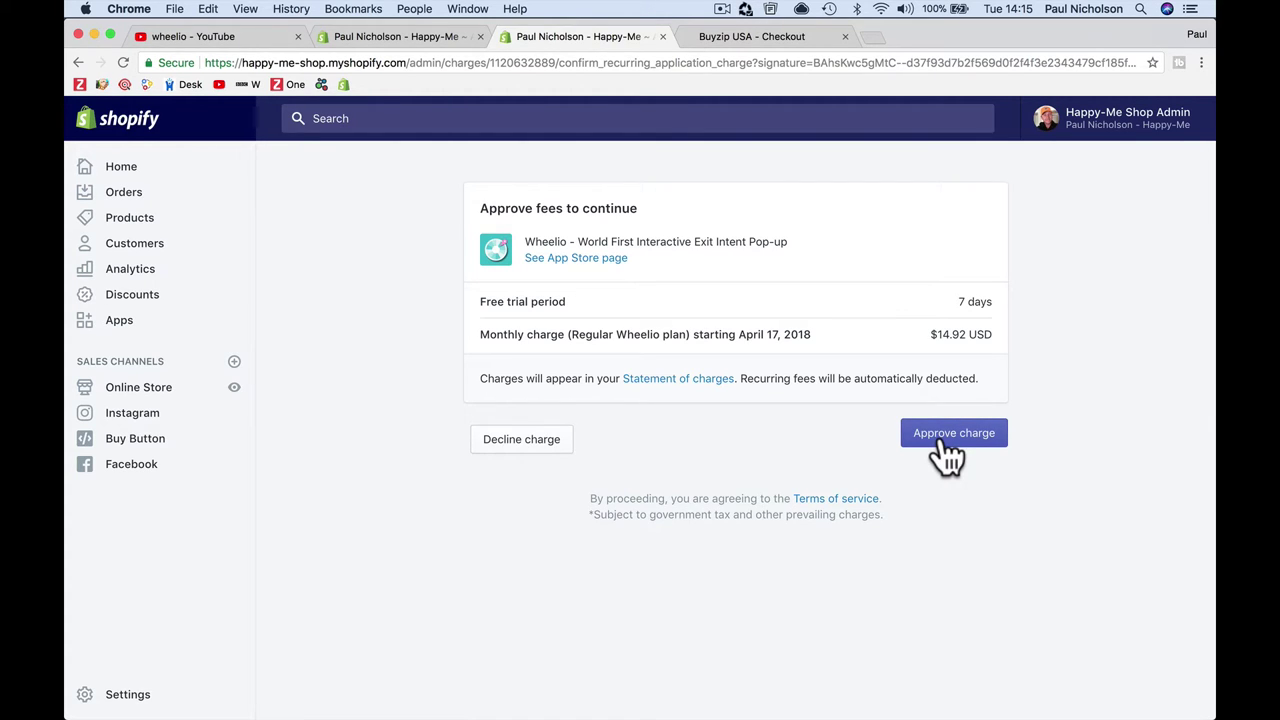
left_click(946, 440)
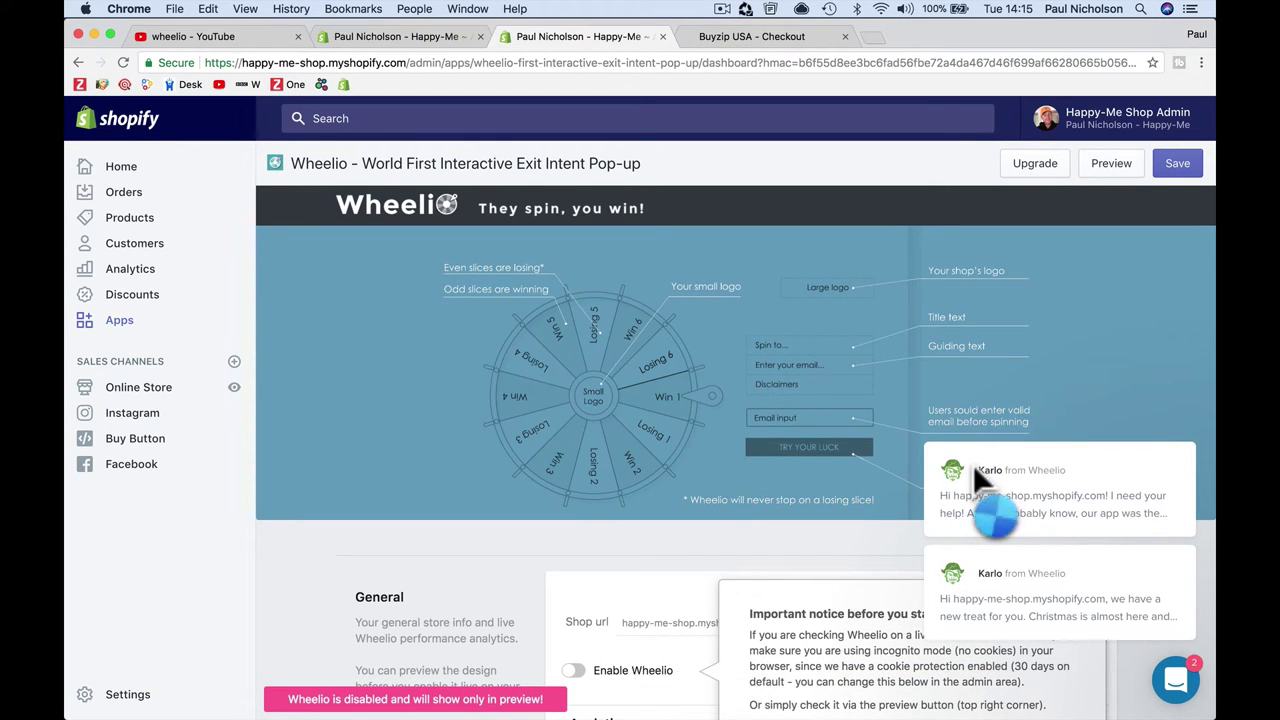
Step: Clear all chat notifications and switch on the Enable Wheelio toggle under General
scroll(1073, 304, "down", 3)
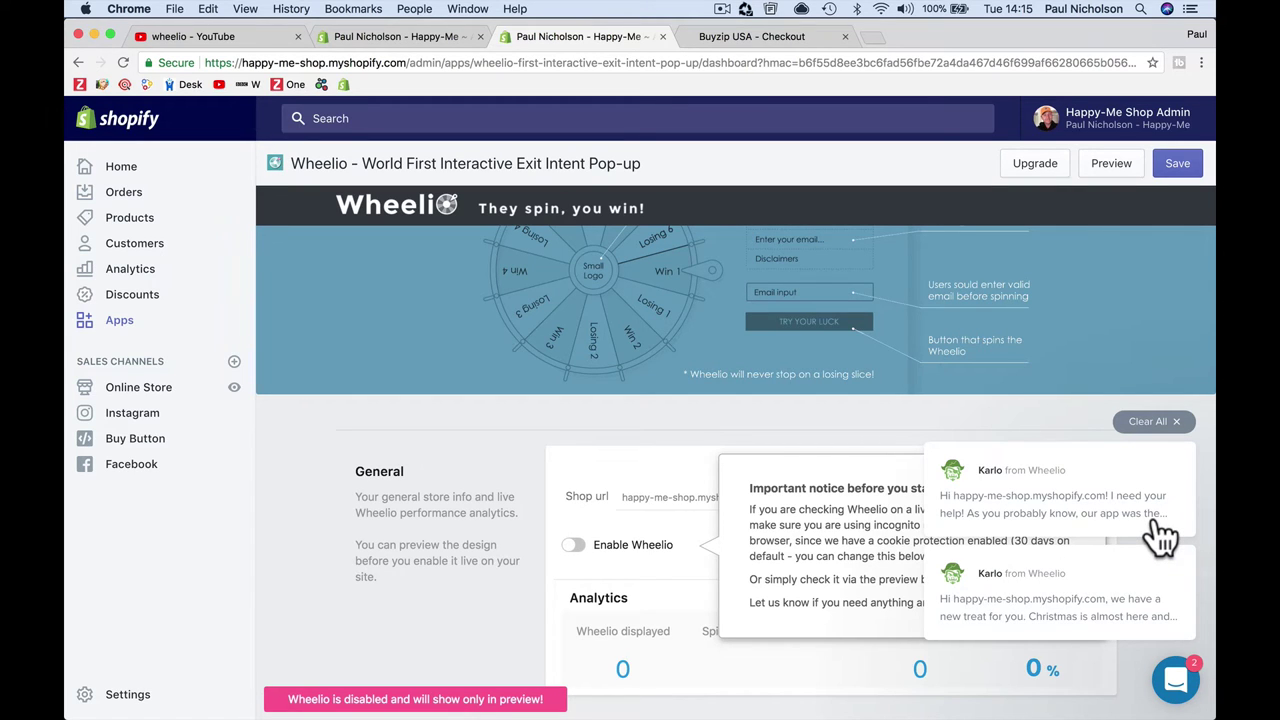
left_click(1176, 421)
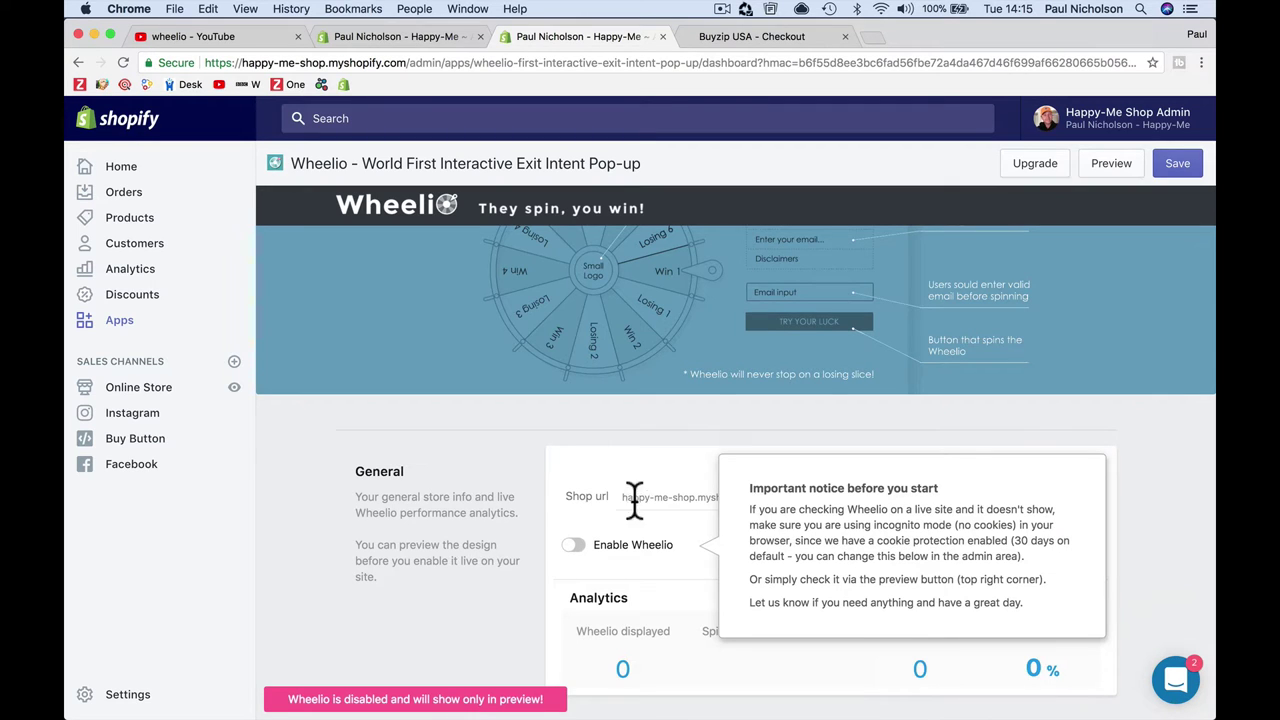
scroll(788, 330, "up", 3)
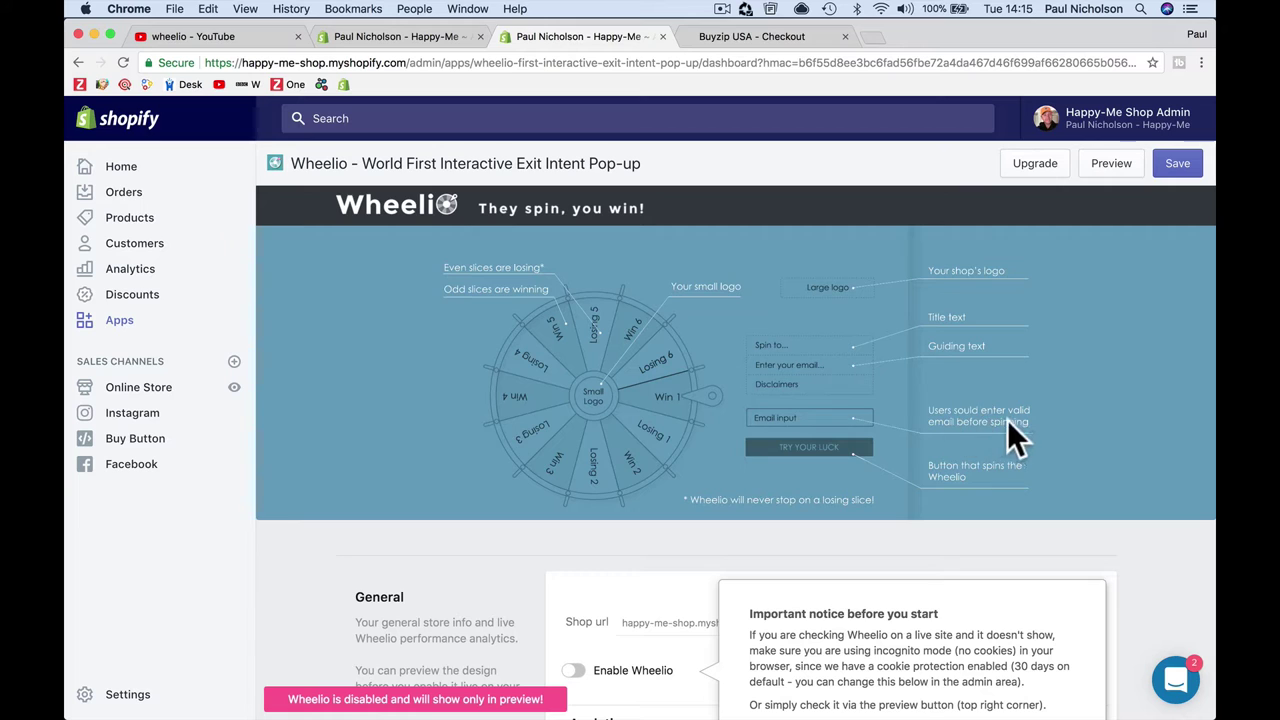
scroll(975, 479, "down", 5)
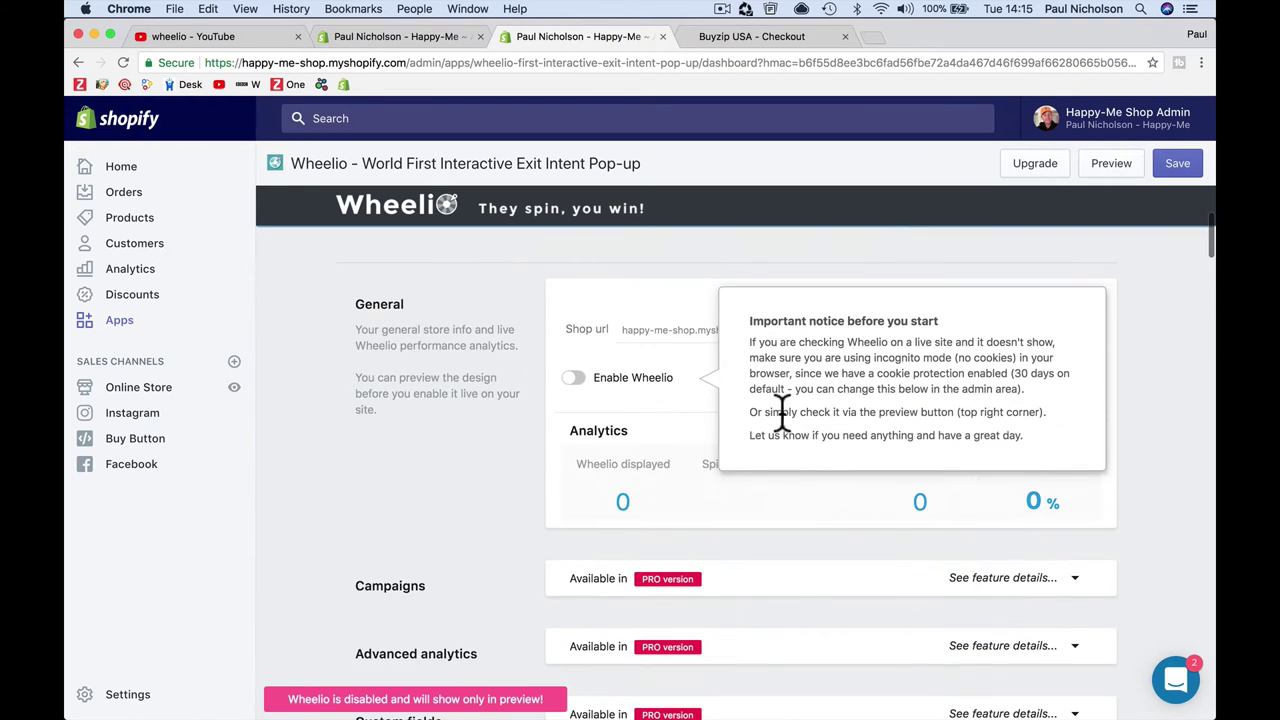
left_click(574, 380)
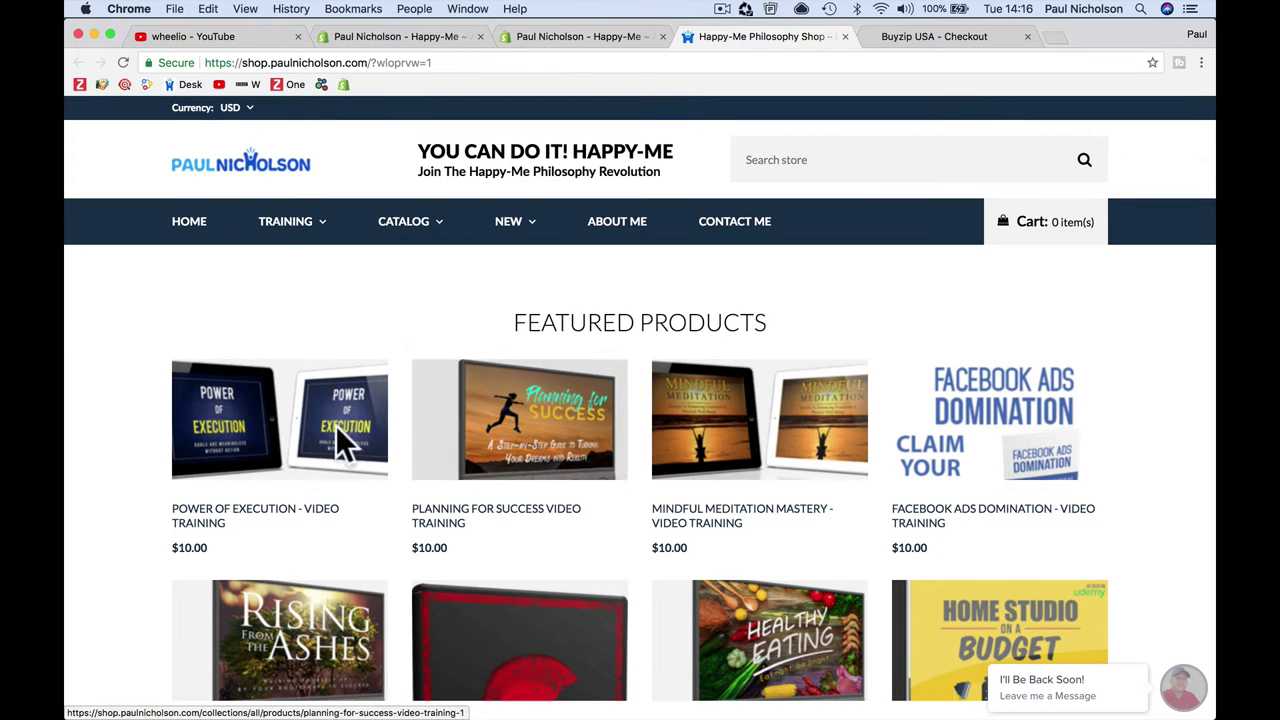
Step: Check the Wheelio popup preview on the Happy-Me homepage and try its email field
mouse_move(206, 57)
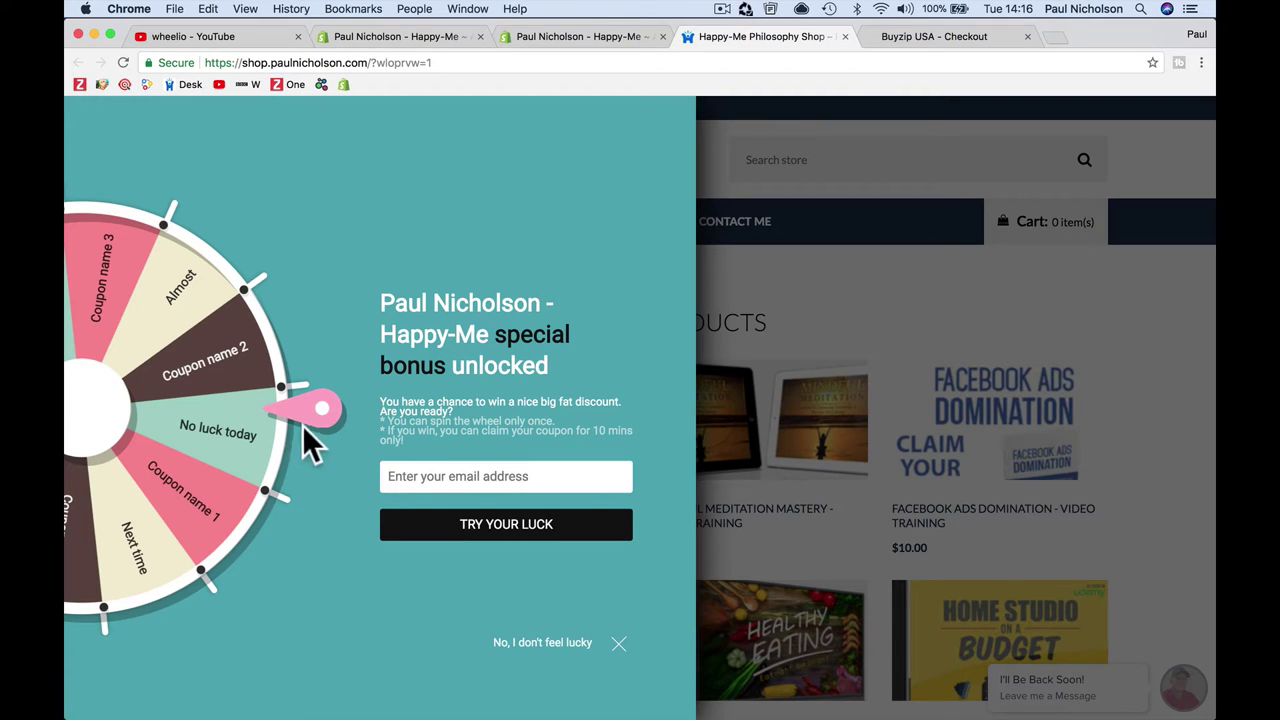
left_click(463, 476)
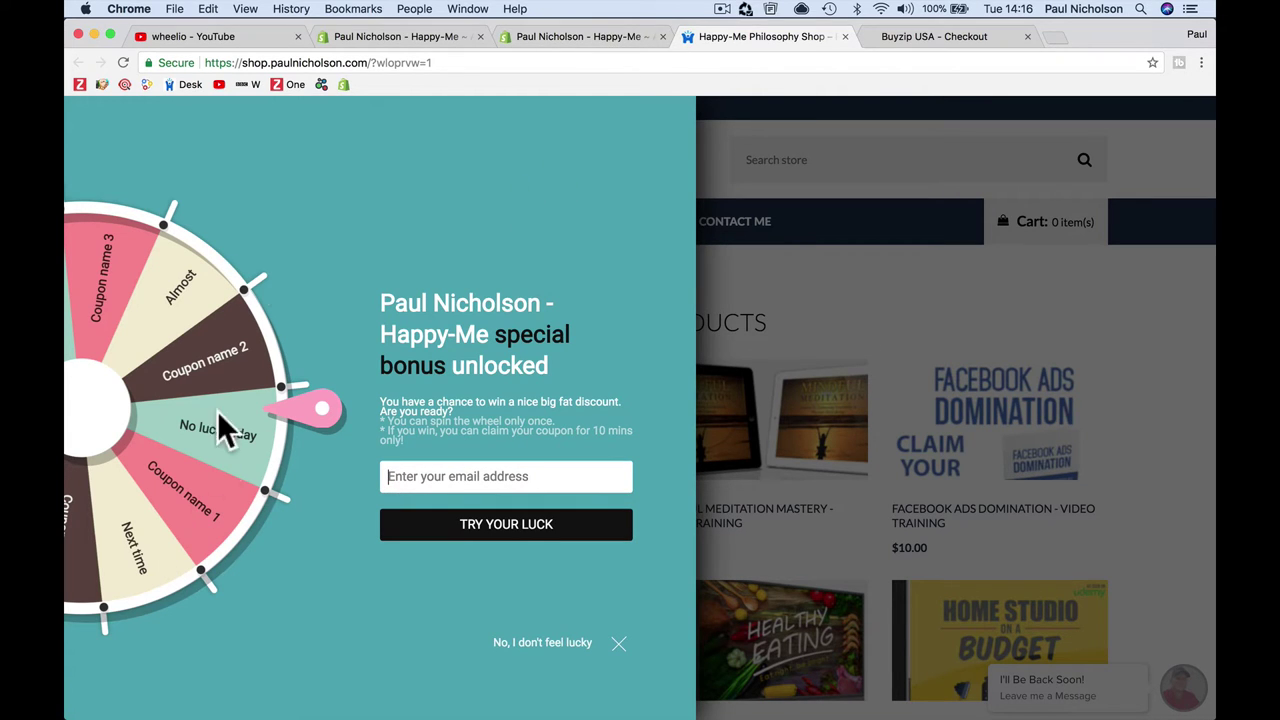
Step: Back in Wheelio settings, expand Custom fields and review its PRO-only email, name and phone inputs
left_click(599, 37)
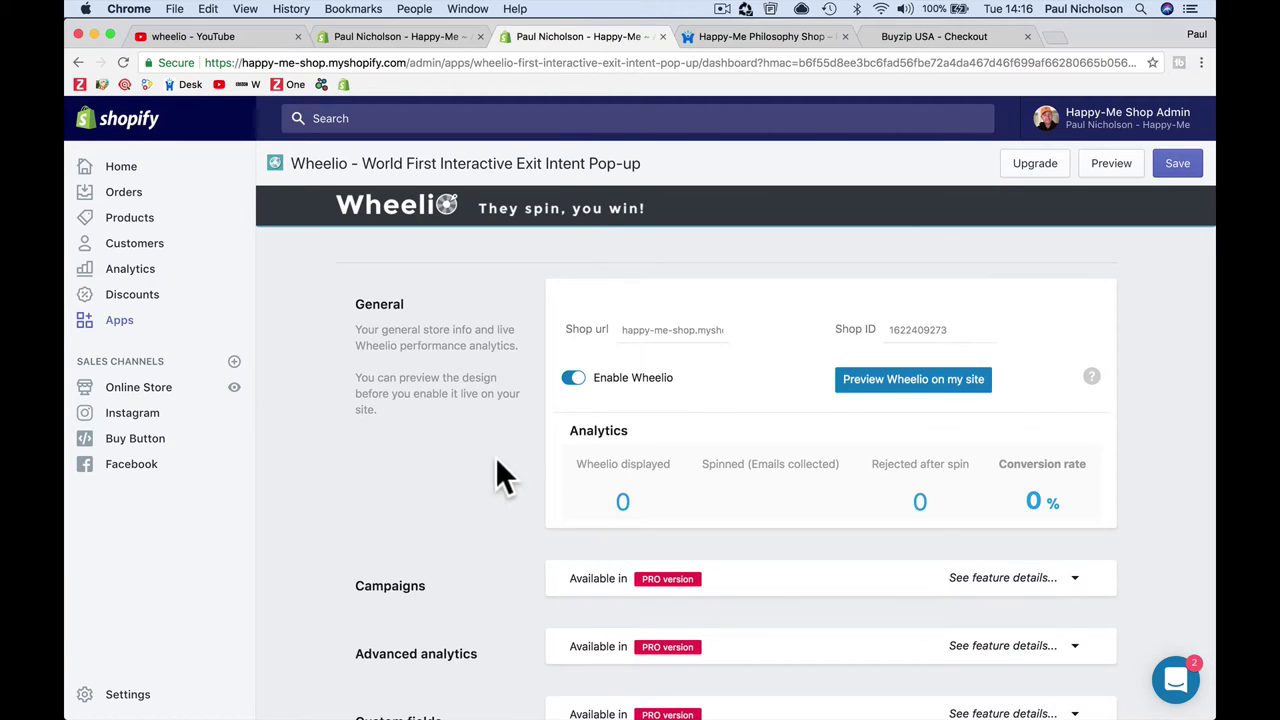
scroll(495, 470, "down", 1)
scroll(607, 530, "down", 3)
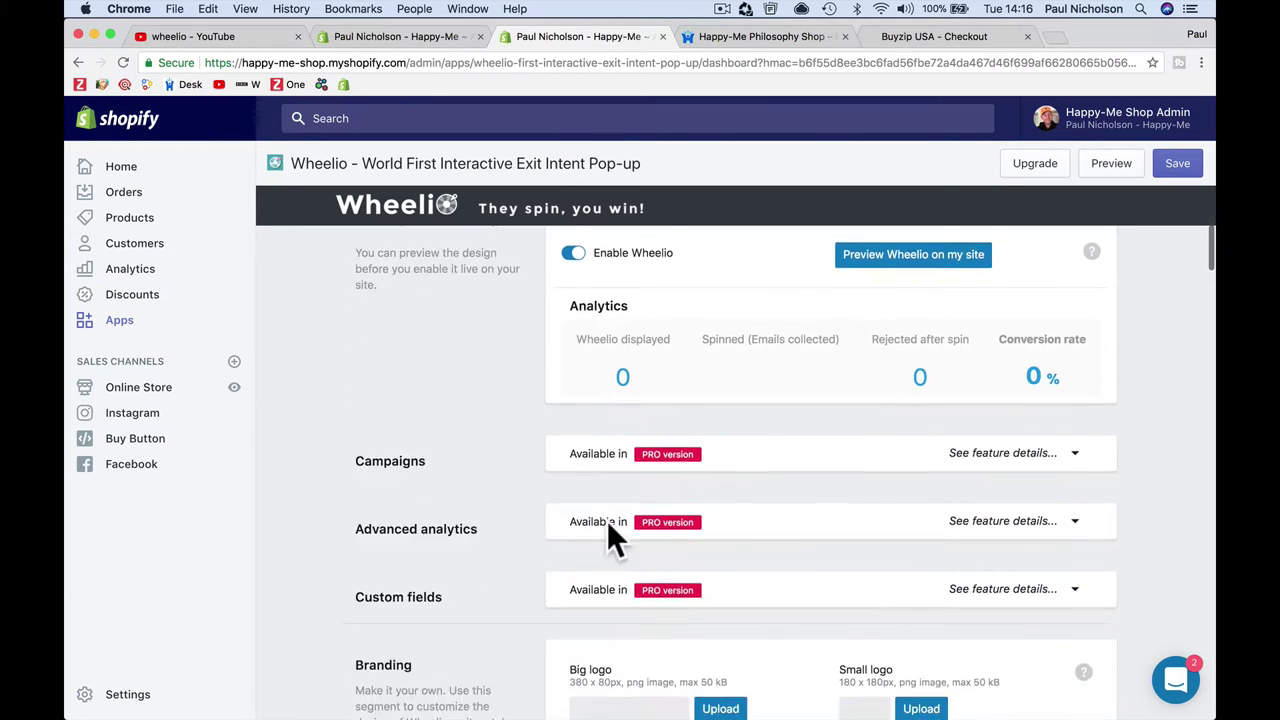
scroll(609, 524, "down", 1)
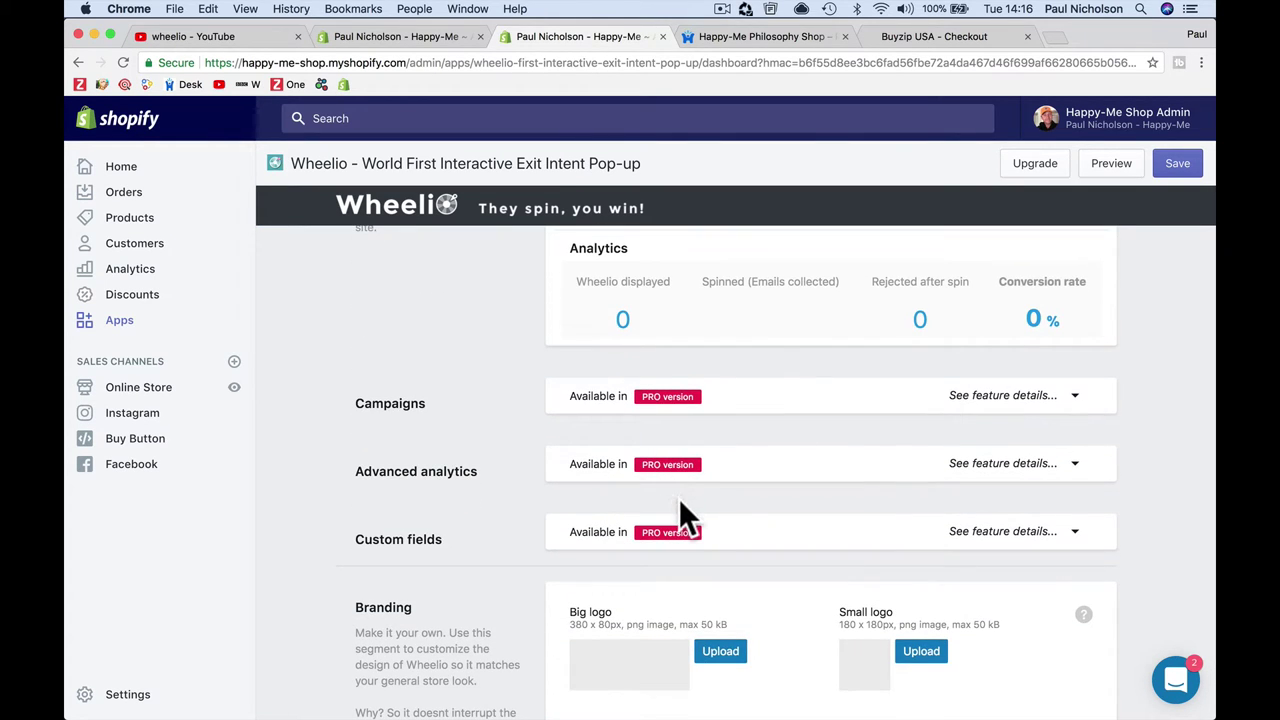
scroll(679, 498, "down", 2)
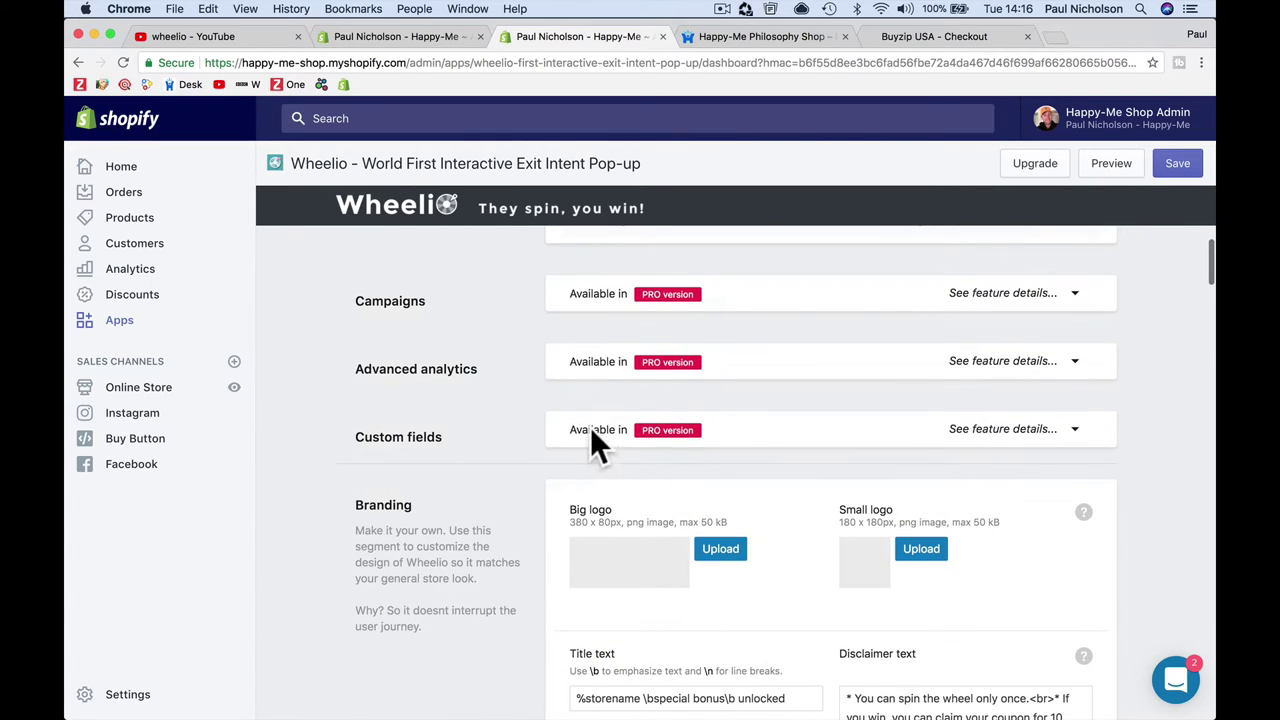
left_click(1074, 431)
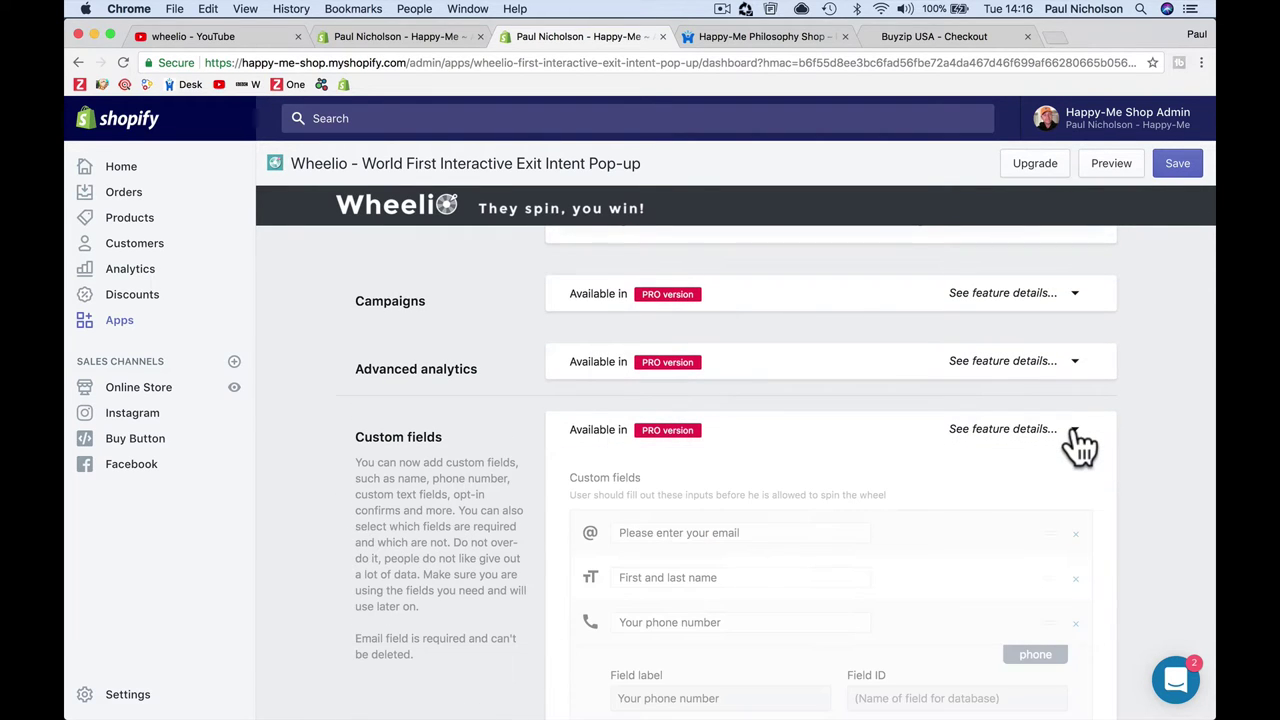
scroll(1080, 443, "up", 3)
scroll(1080, 443, "down", 5)
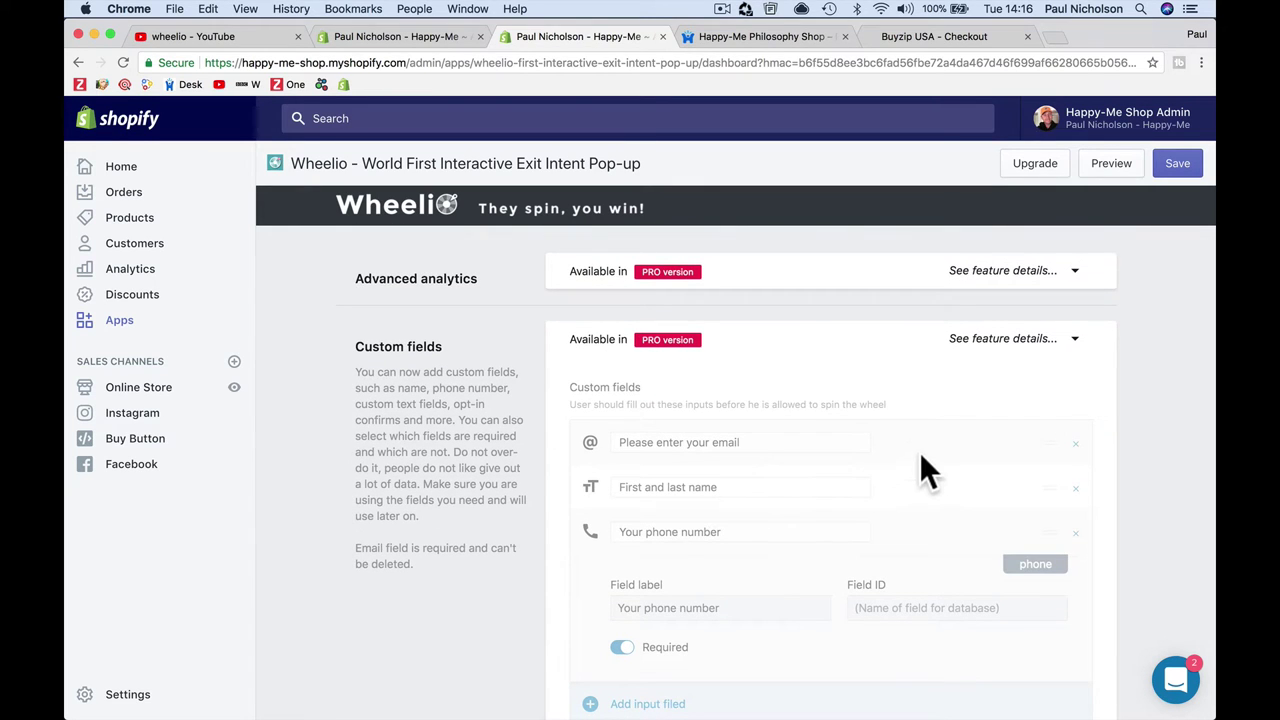
scroll(919, 451, "up", 3)
scroll(919, 451, "down", 3)
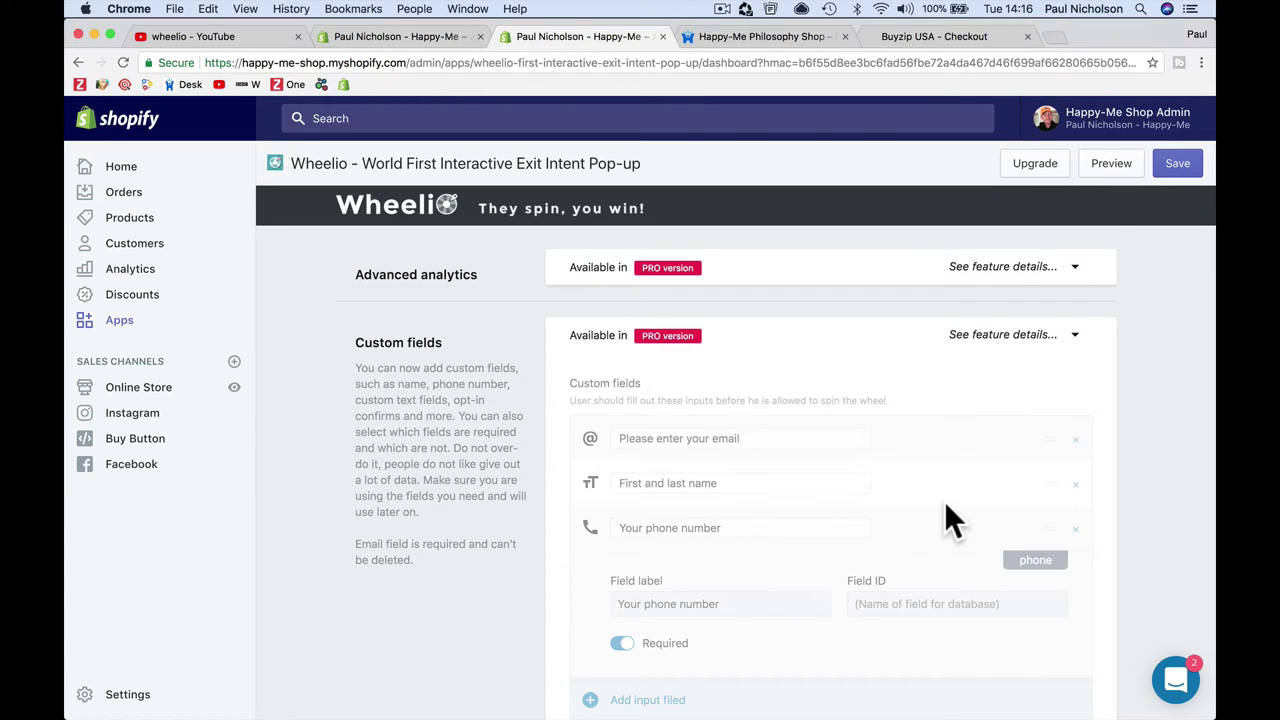
scroll(950, 520, "up", 5)
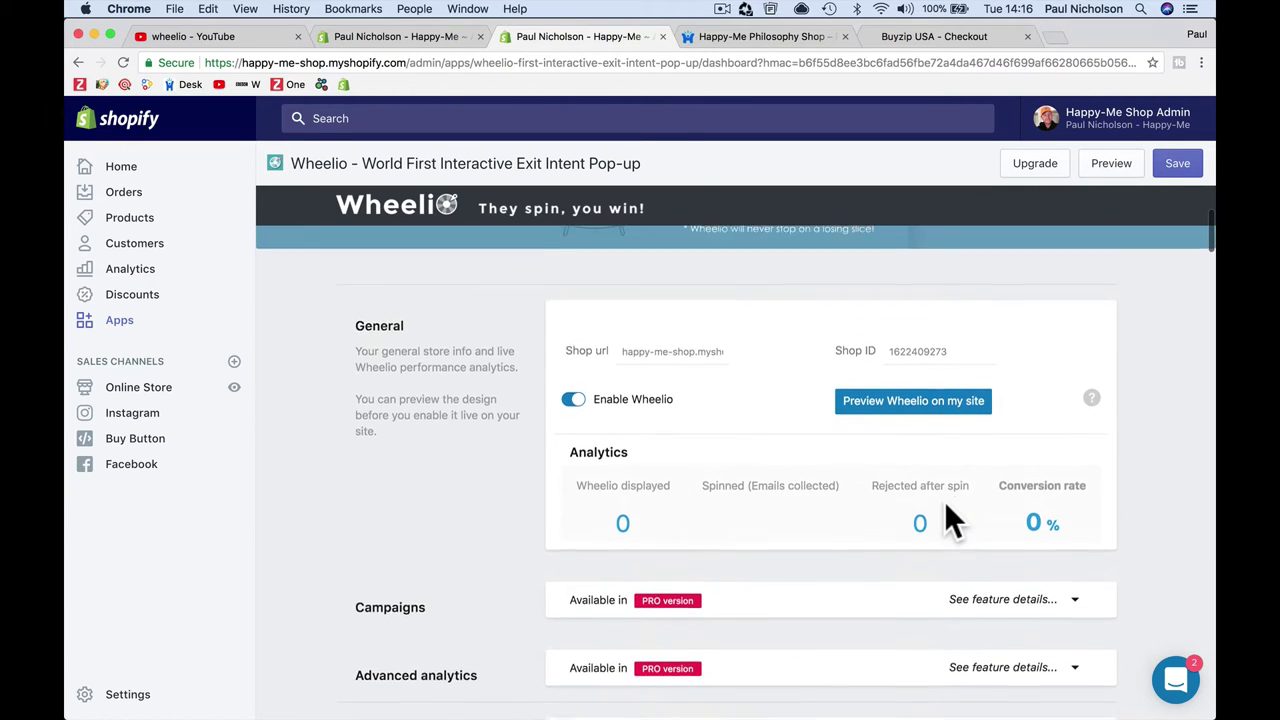
scroll(946, 506, "up", 3)
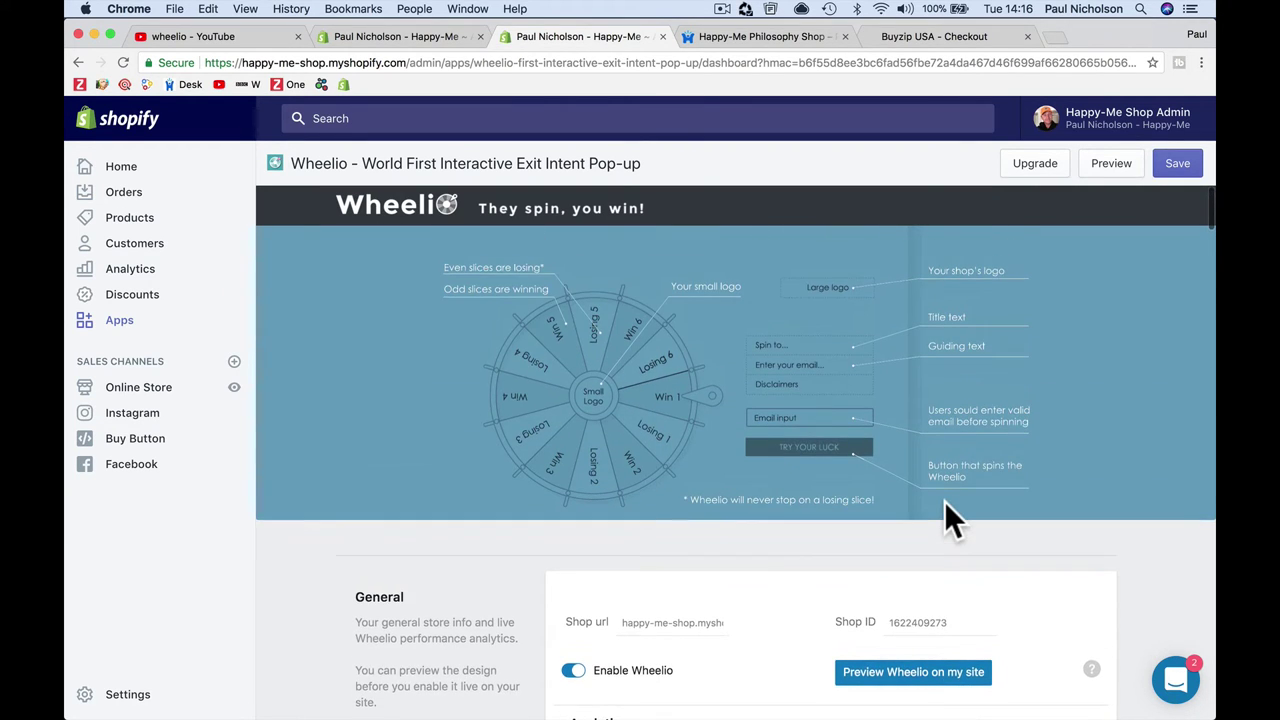
scroll(946, 506, "down", 10)
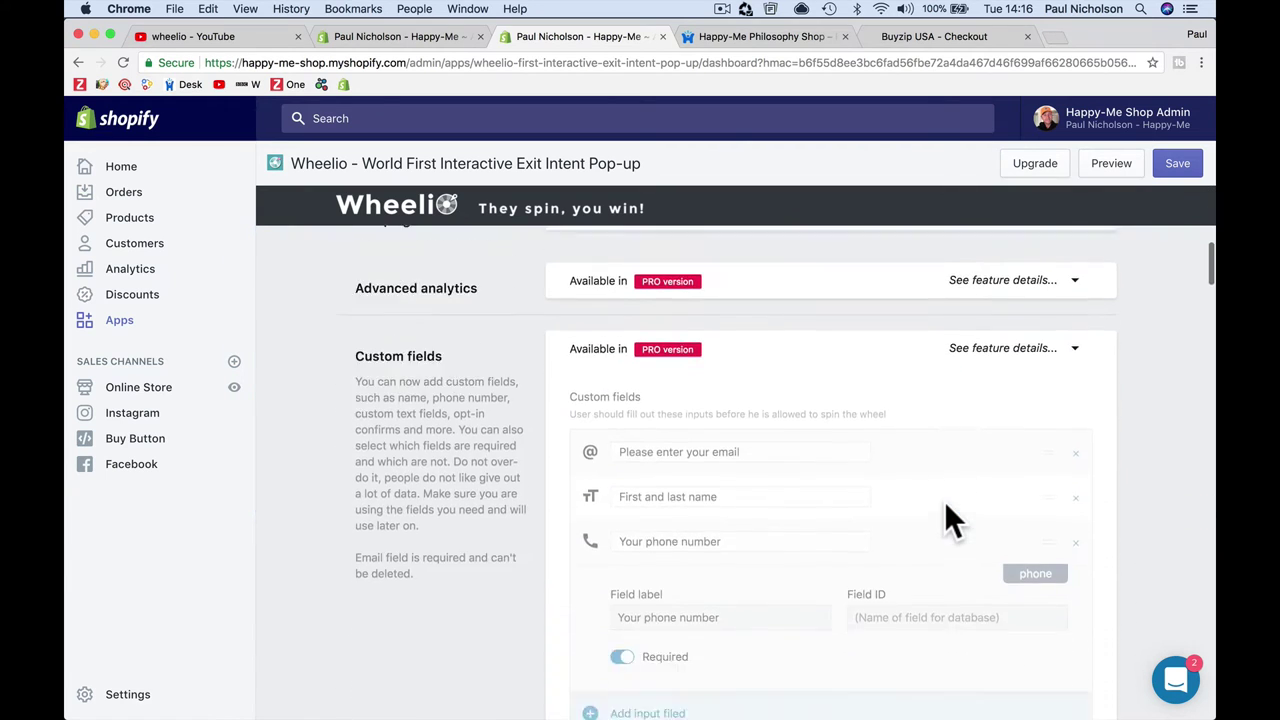
Step: Upload Paul Nicholson Logo.png from the Paul Nicholson Website folder as the big logo
scroll(944, 501, "down", 3)
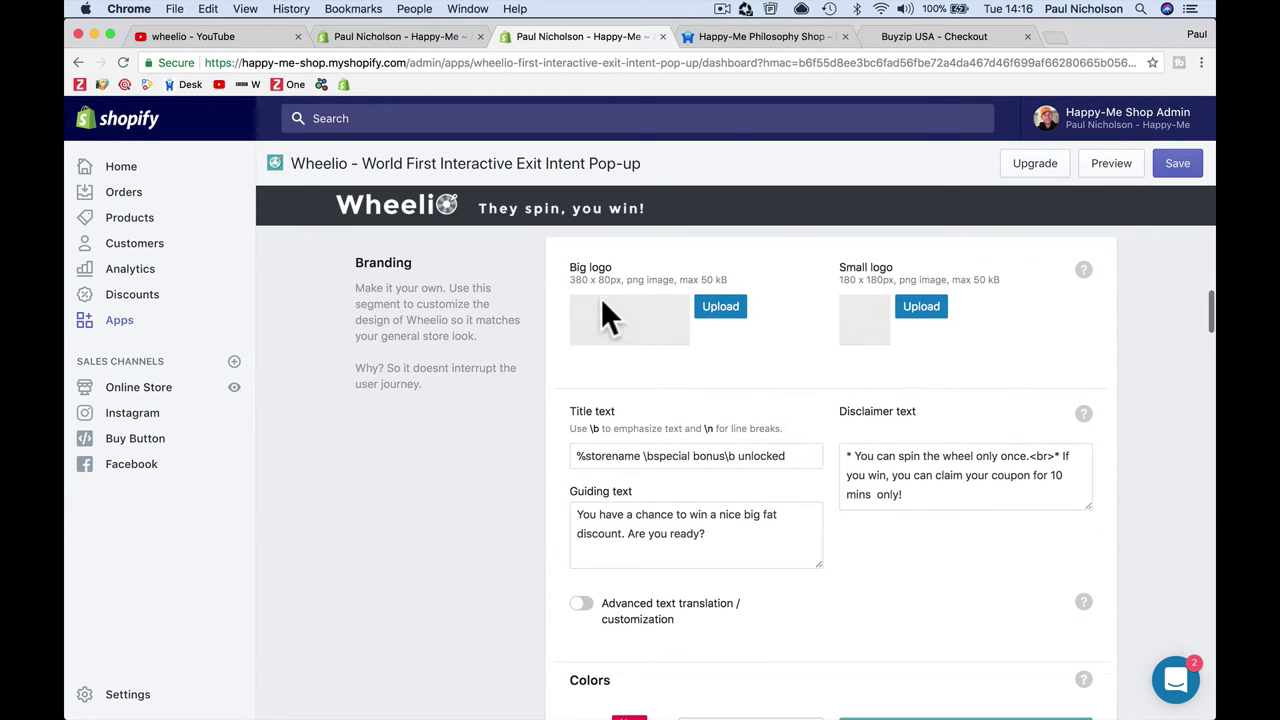
left_click(726, 306)
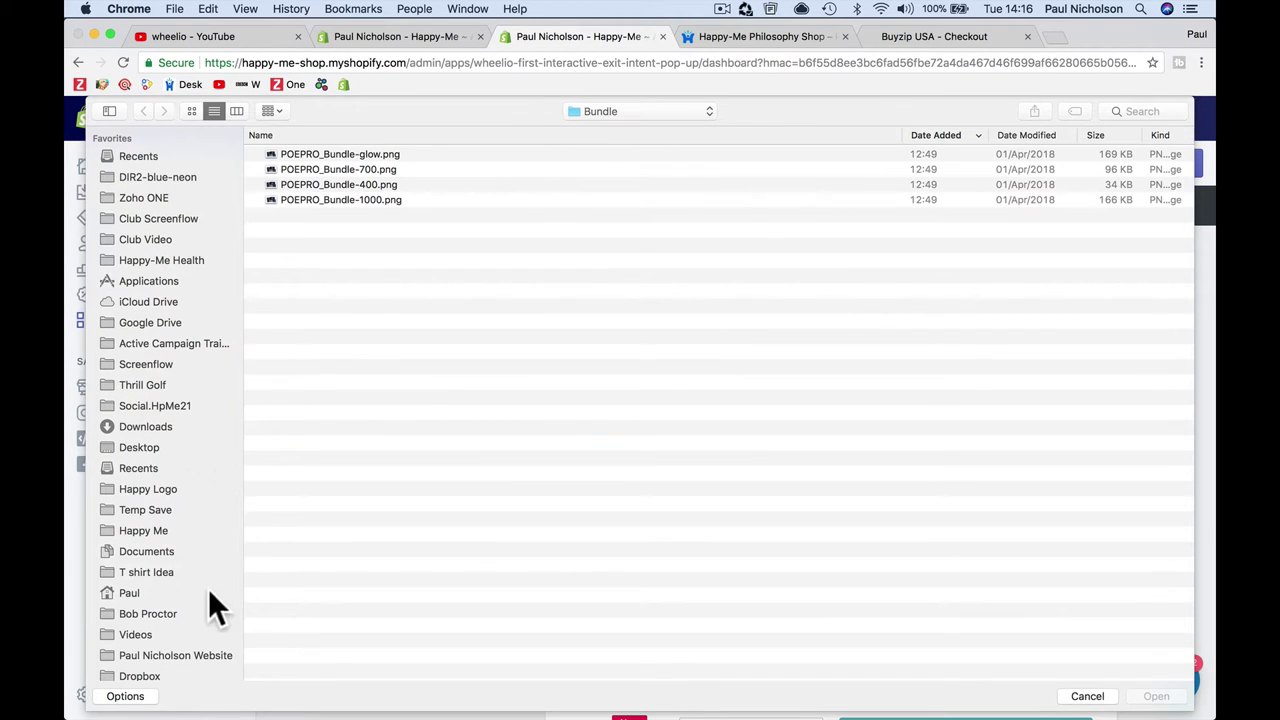
left_click(196, 655)
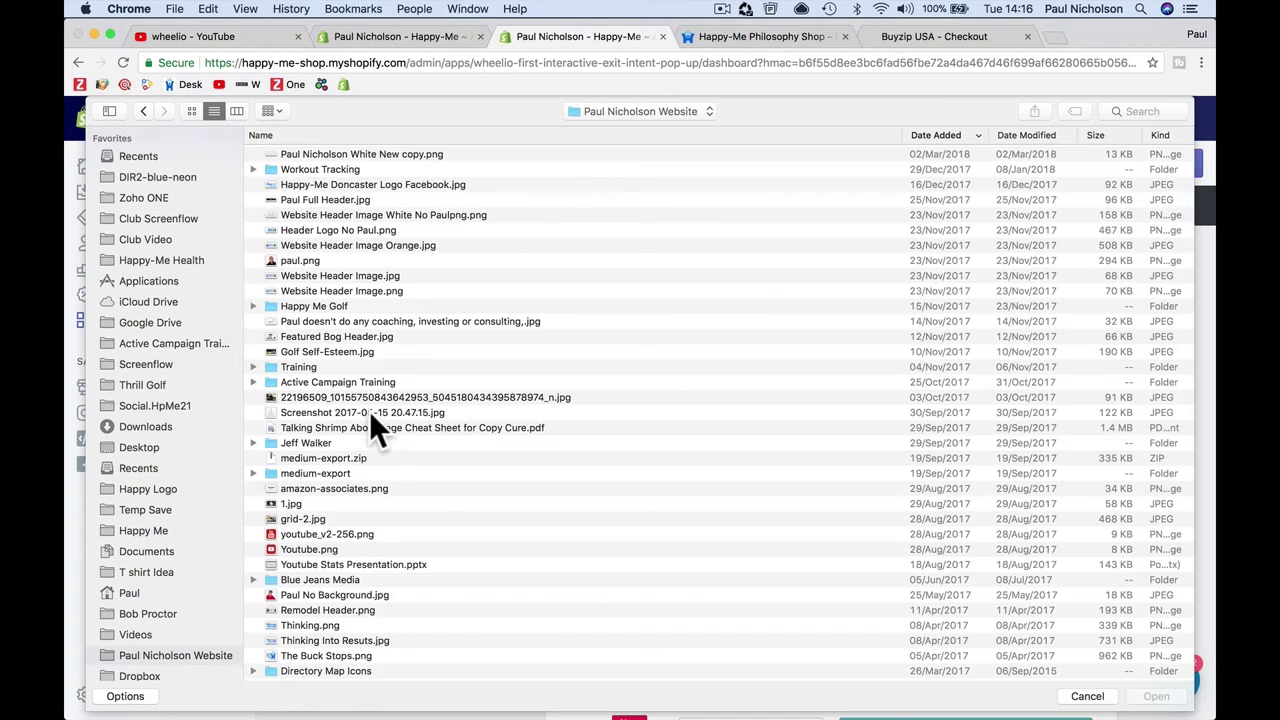
scroll(369, 410, "down", 10)
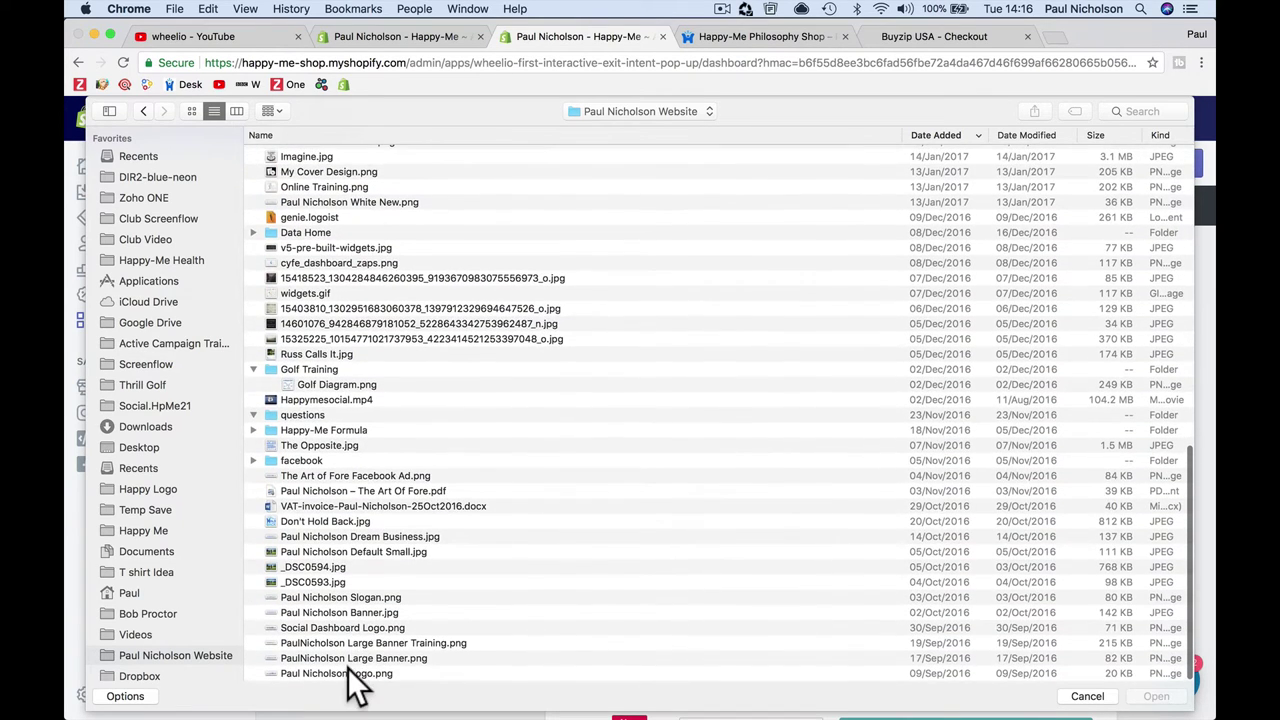
double_click(349, 673)
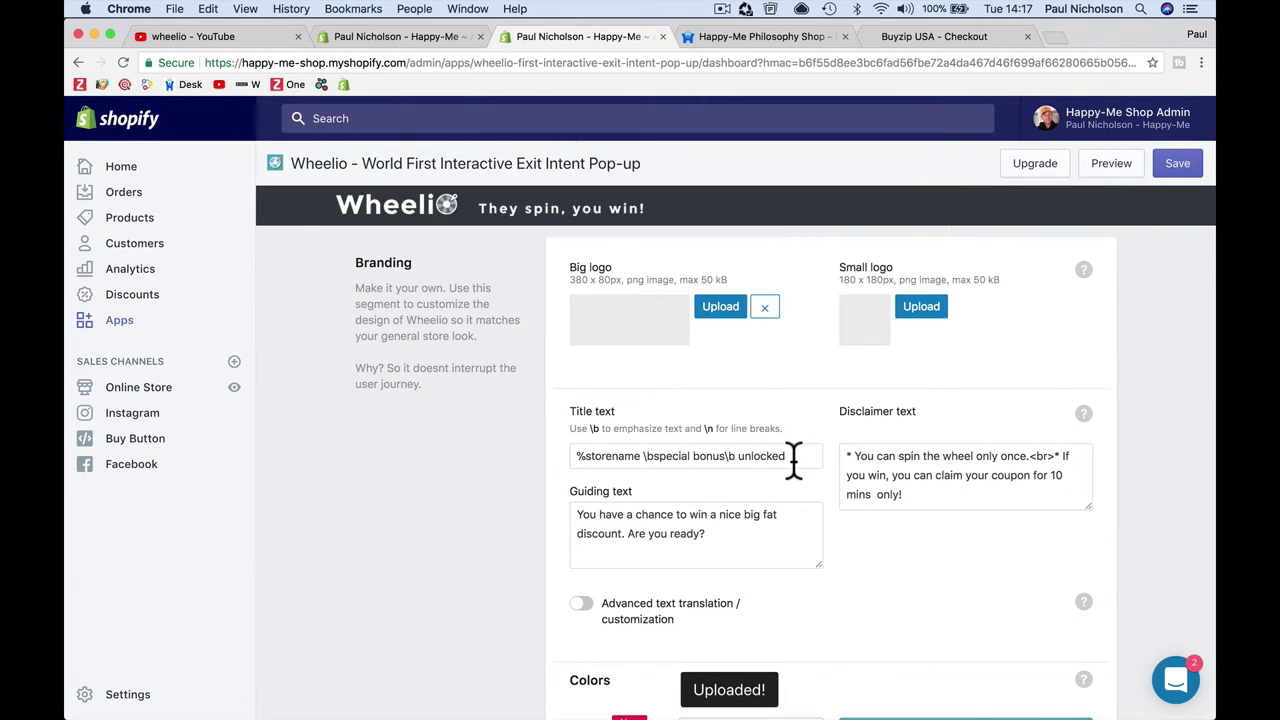
Step: Upload a Happy-Me figure icon from the Happy Logo folder as the small logo
left_click(932, 308)
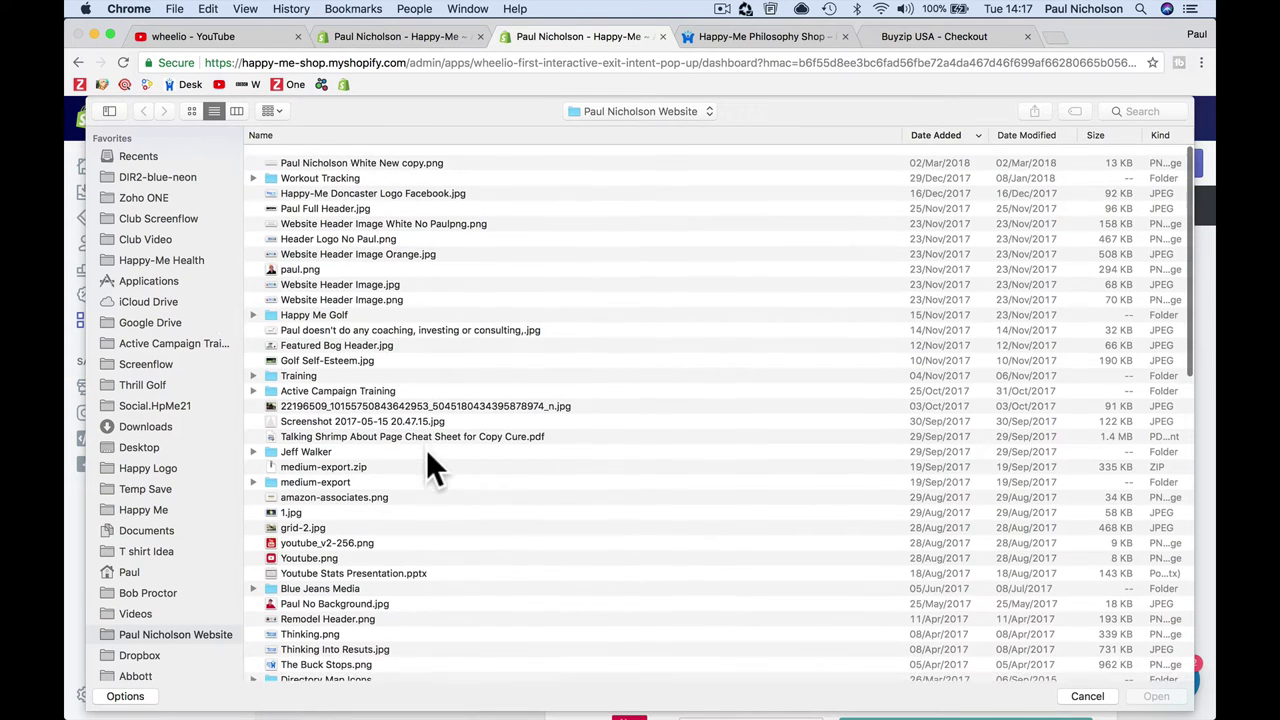
left_click(180, 466)
scroll(381, 398, "down", 15)
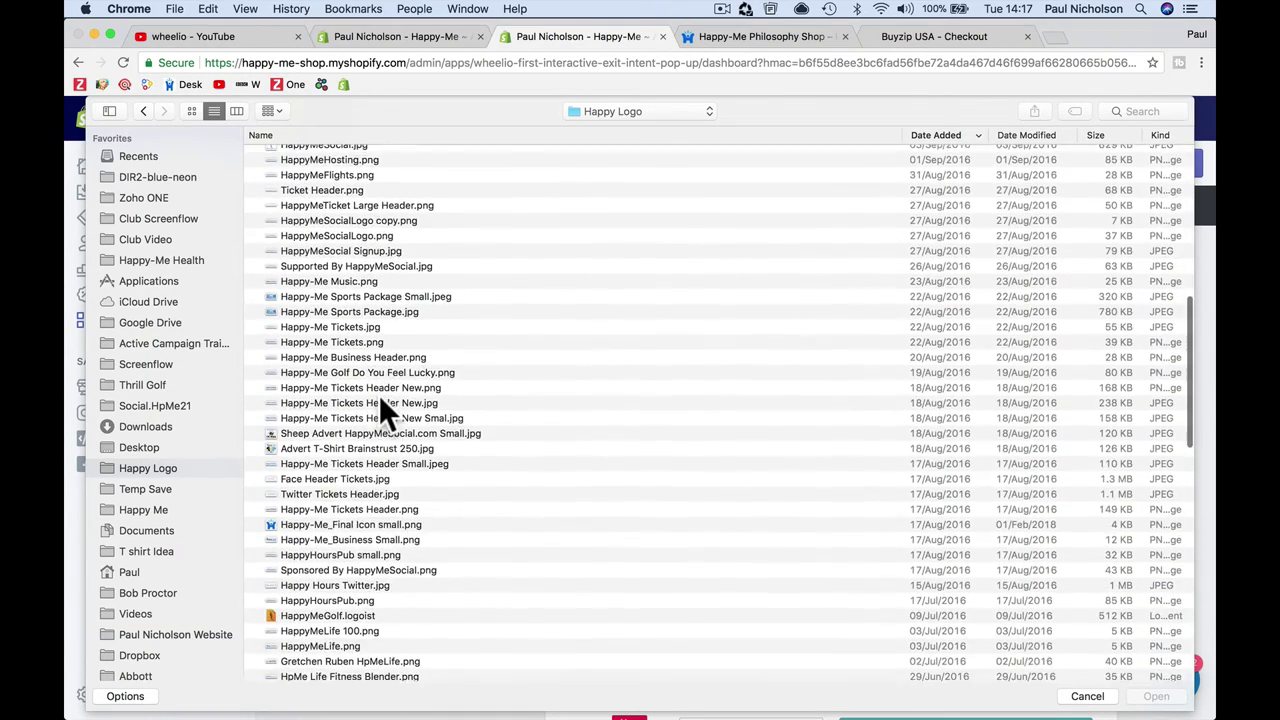
scroll(379, 395, "down", 5)
double_click(405, 417)
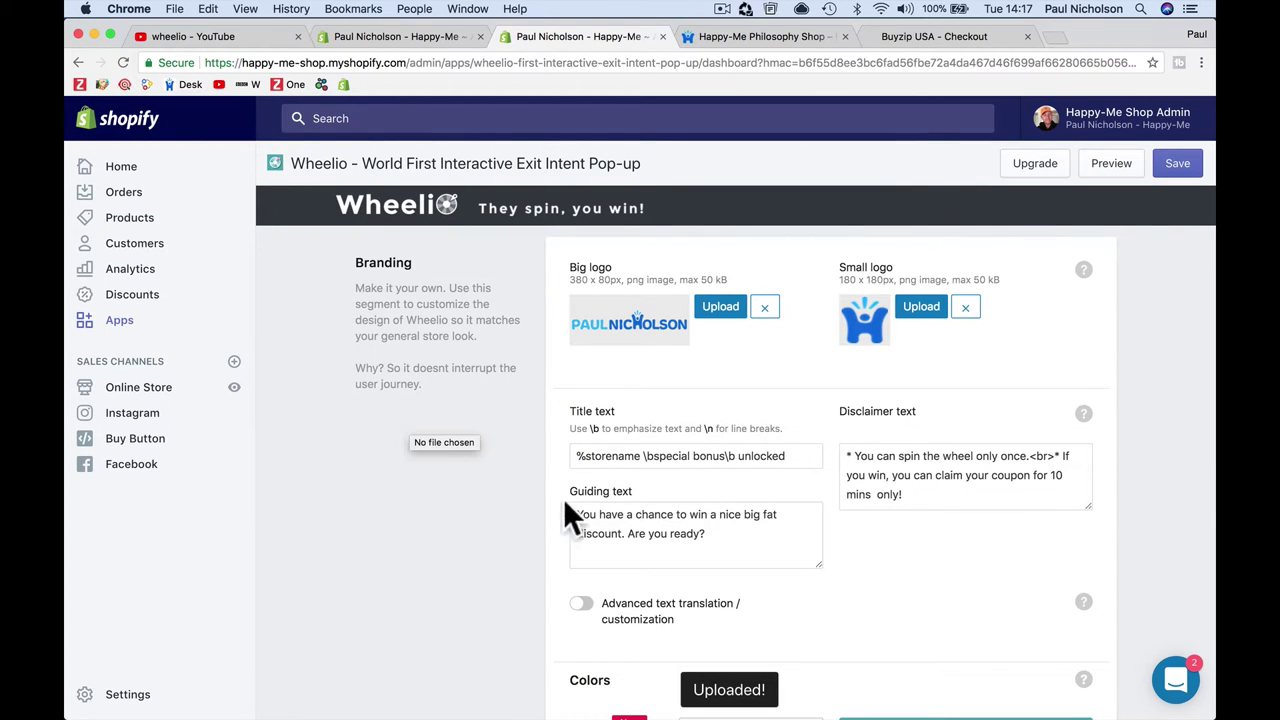
Step: Compare the current popup title field against the storefront popup preview
left_click(690, 456)
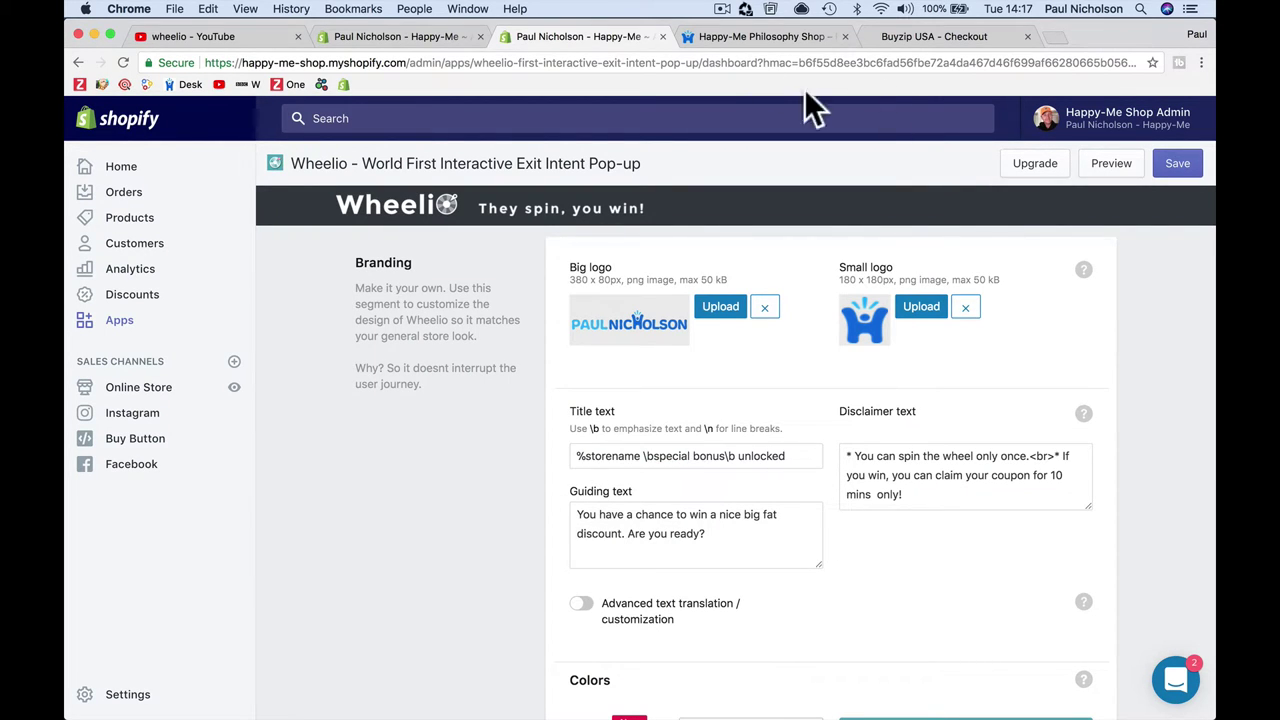
left_click(751, 38)
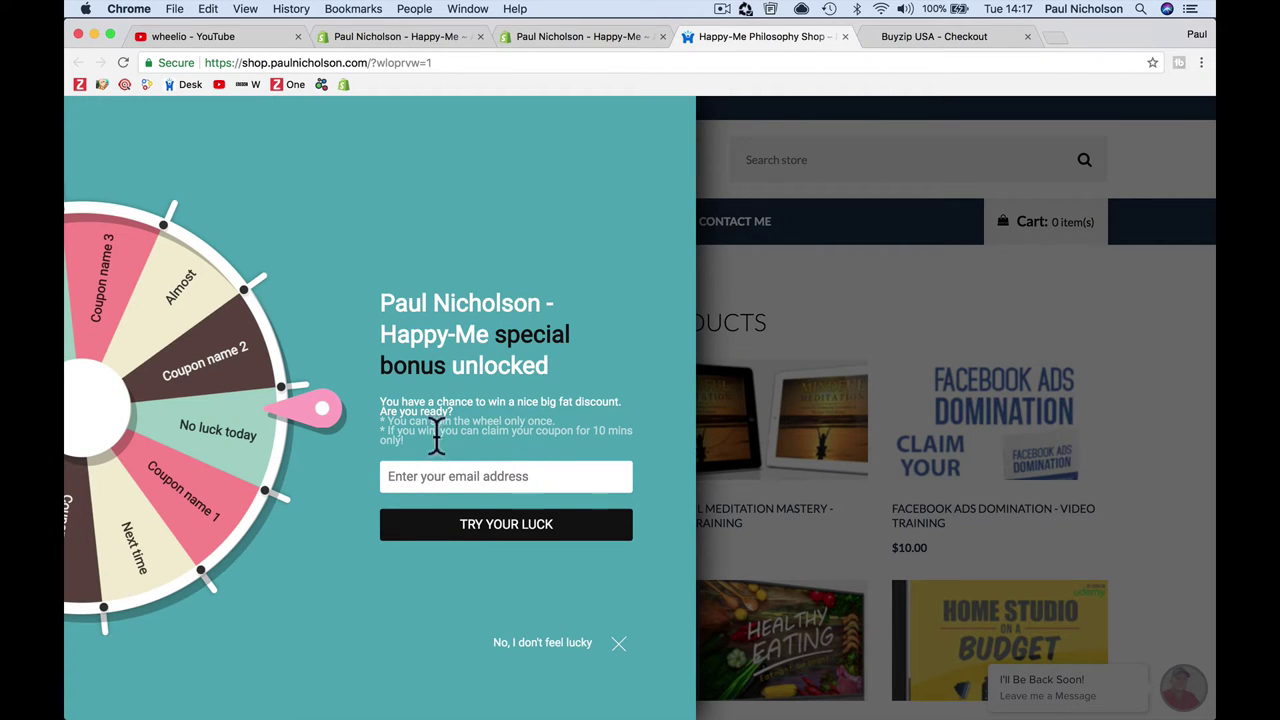
left_click(594, 40)
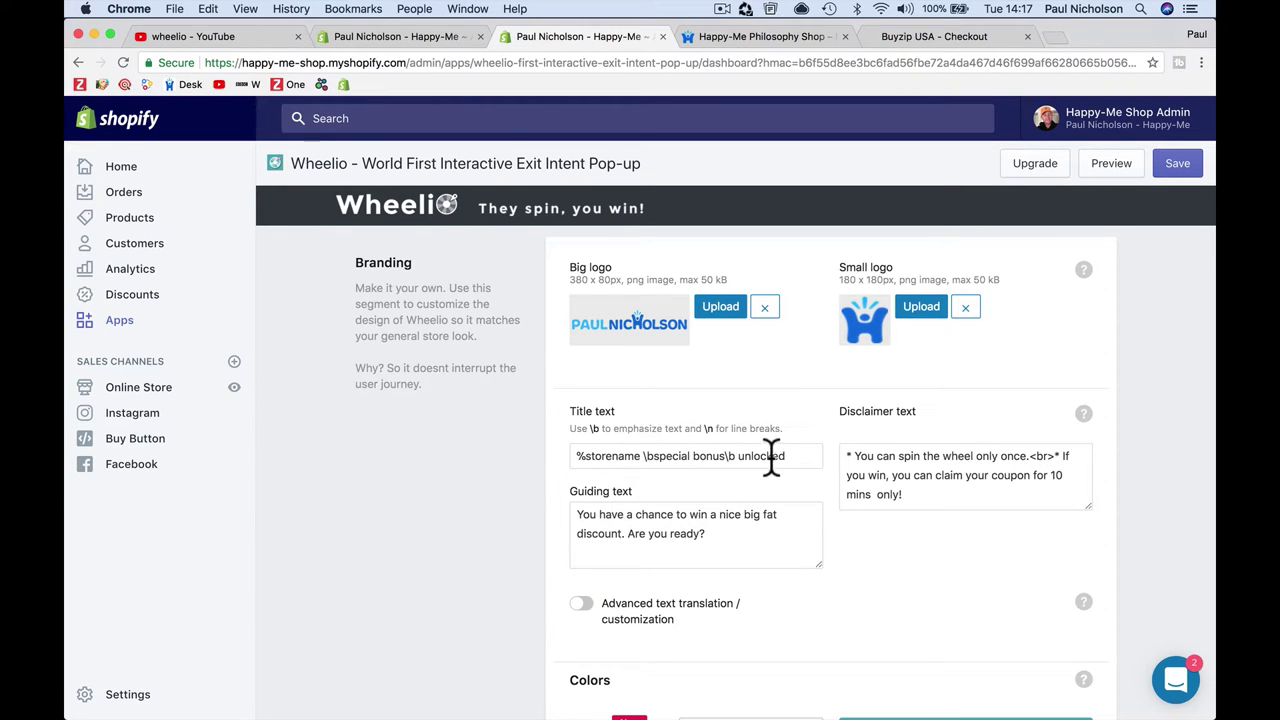
left_click(720, 37)
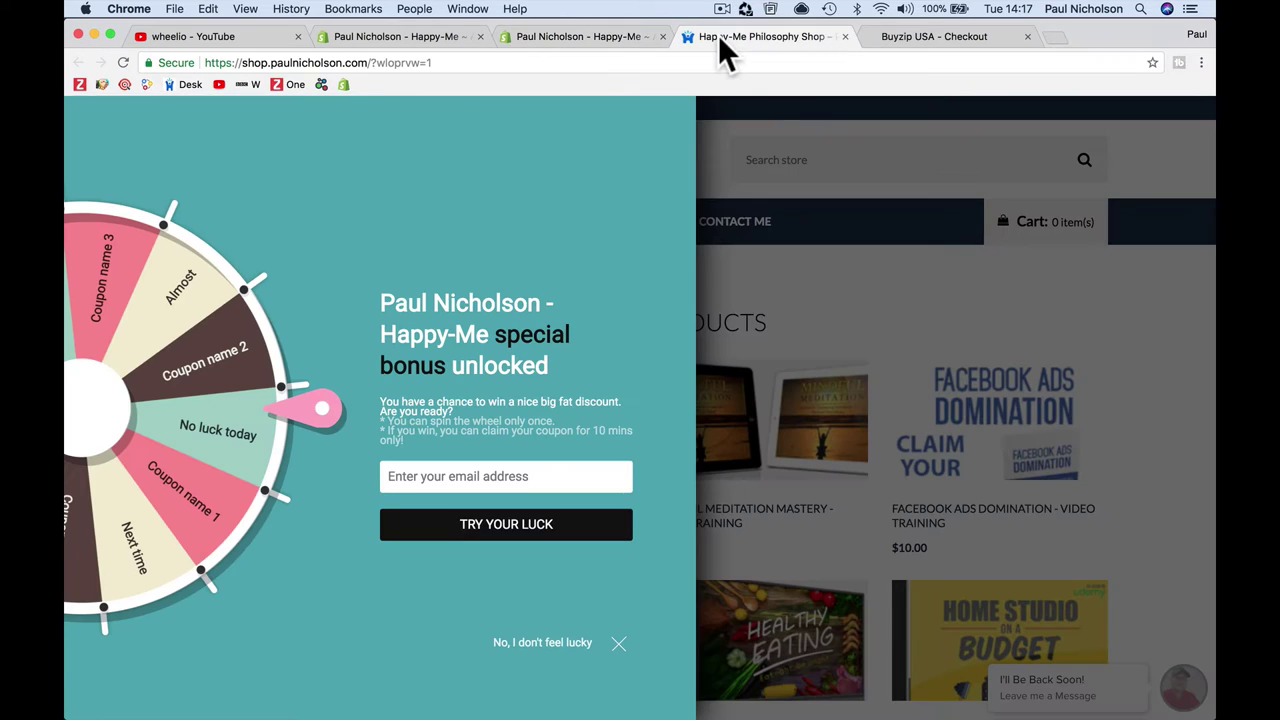
left_click(607, 35)
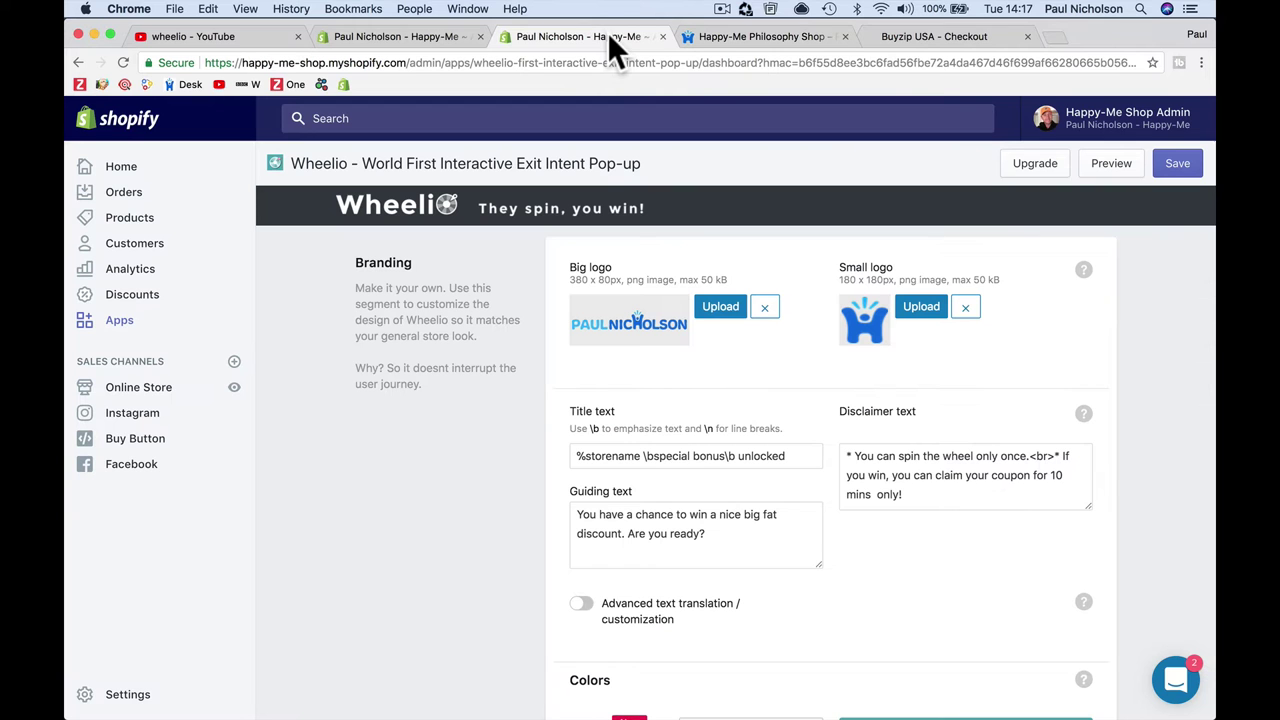
Step: Replace the popup title with the store owner's name plus '- Happy-Me Philosophy Store'
left_click(666, 456)
key("super+a")
type("Pa")
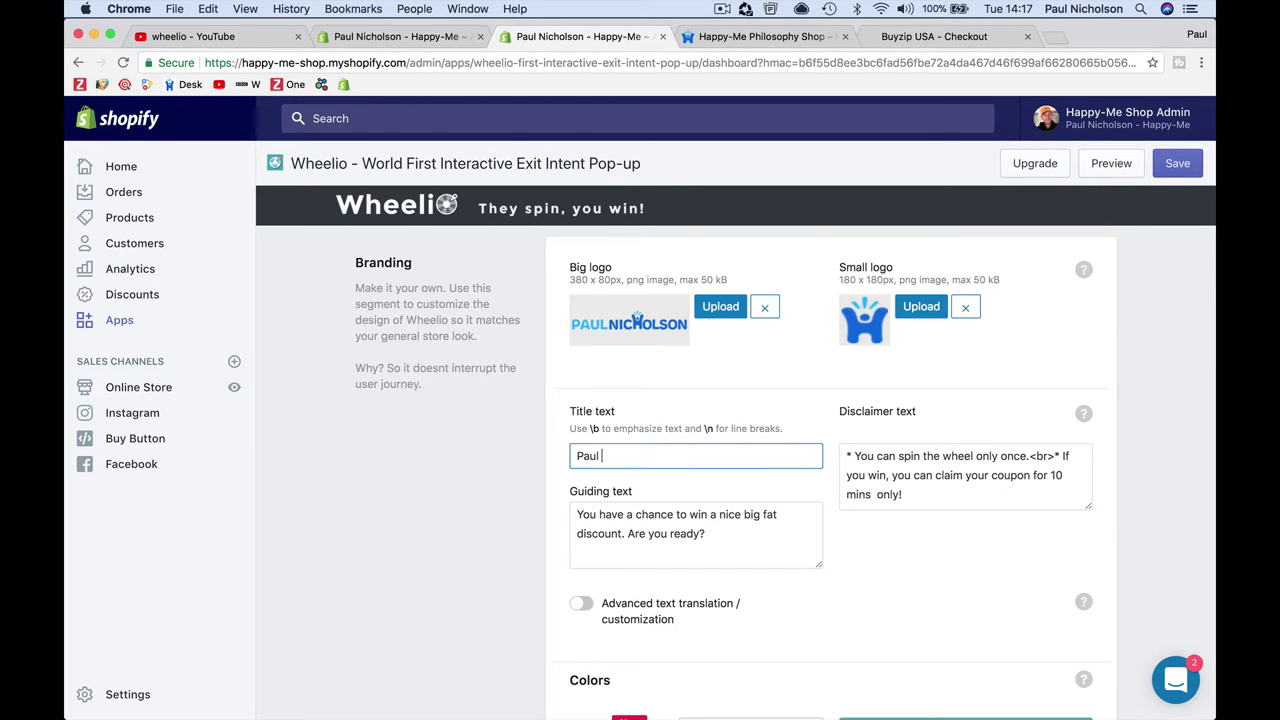
type("ul Nih")
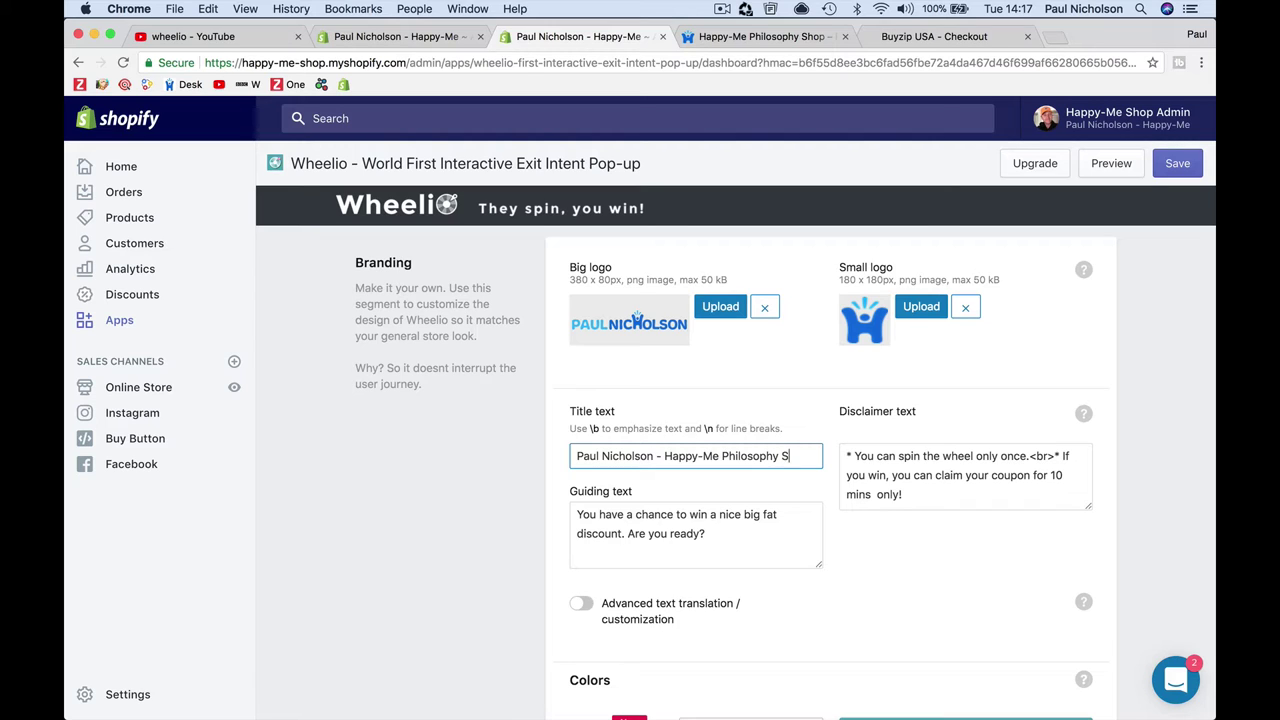
left_click(900, 456)
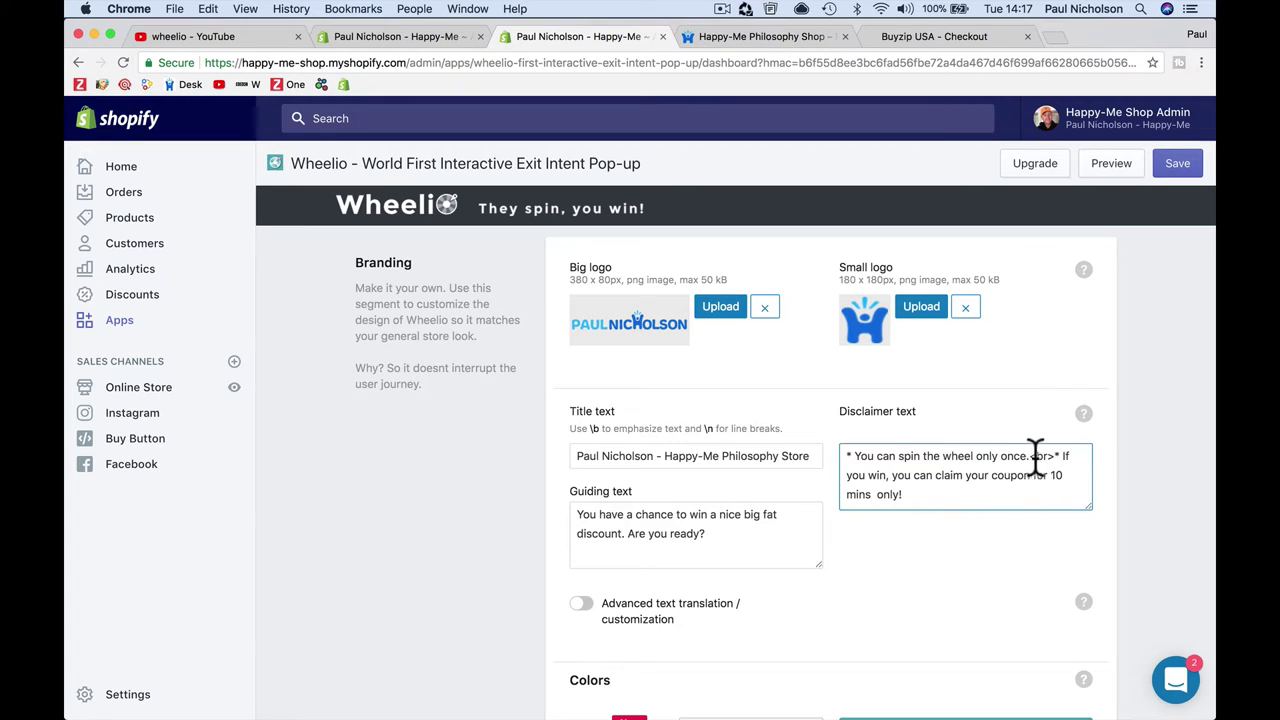
scroll(898, 624, "down", 2)
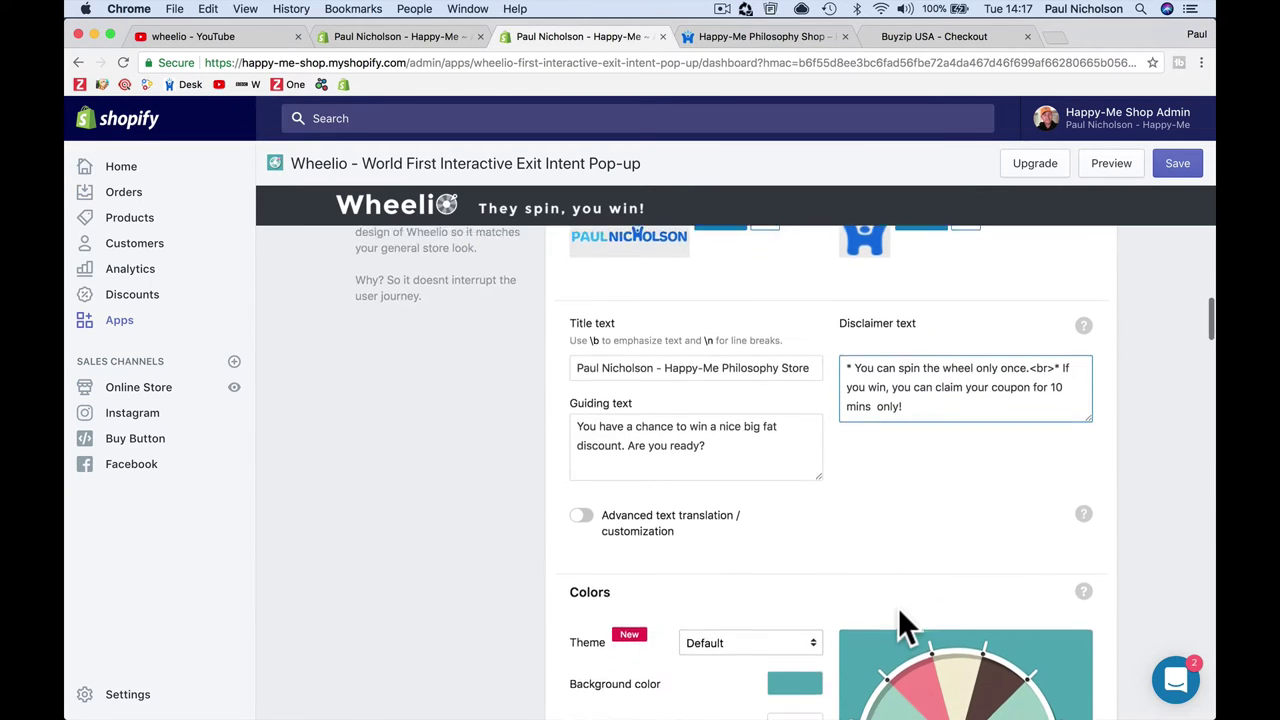
Step: Reload the Happy-Me storefront so the preview shows the new logo and wheel-centre icon
left_click(741, 37)
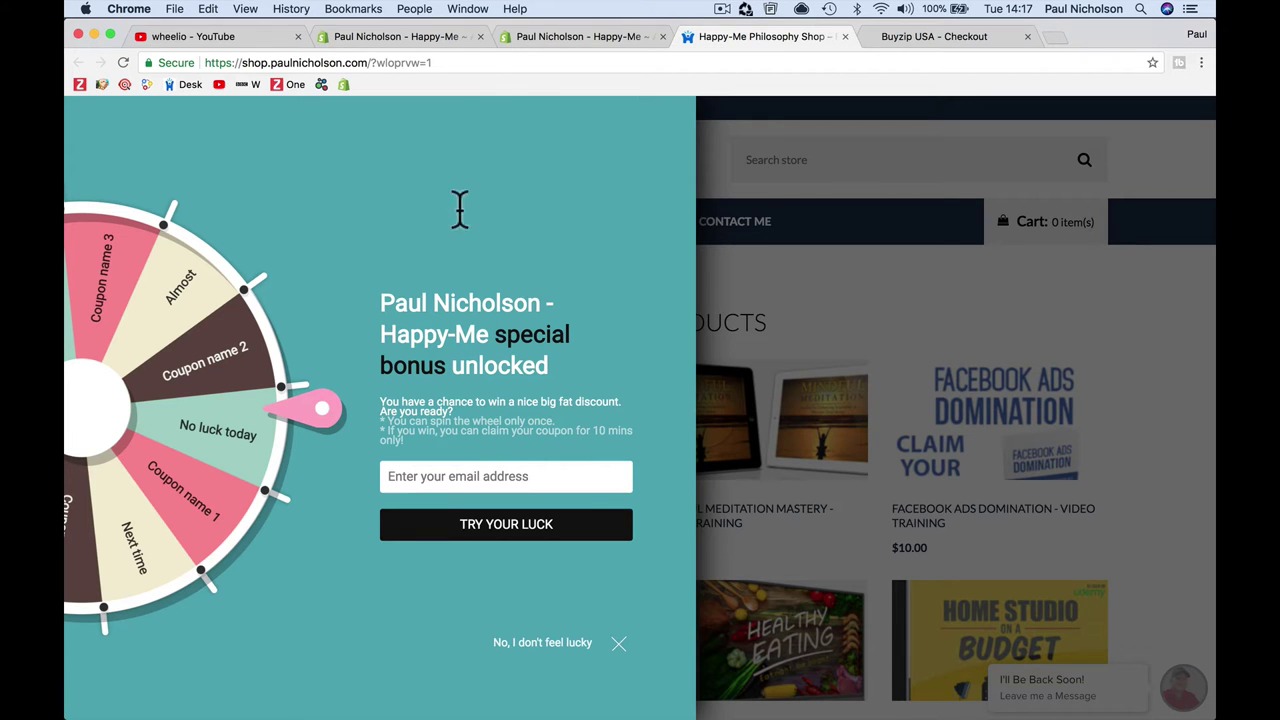
left_click(124, 62)
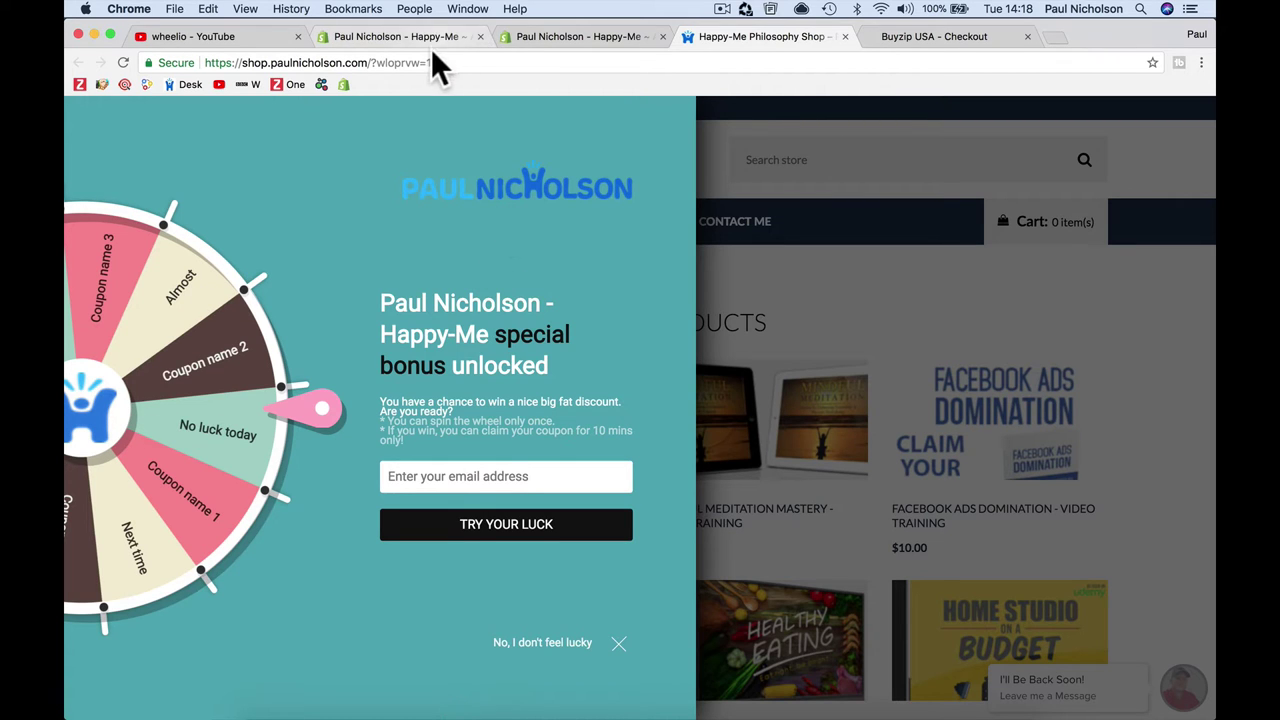
Step: Change the Wheelio popup background colour from teal to bright blue (#0c1ae0)
left_click(405, 38)
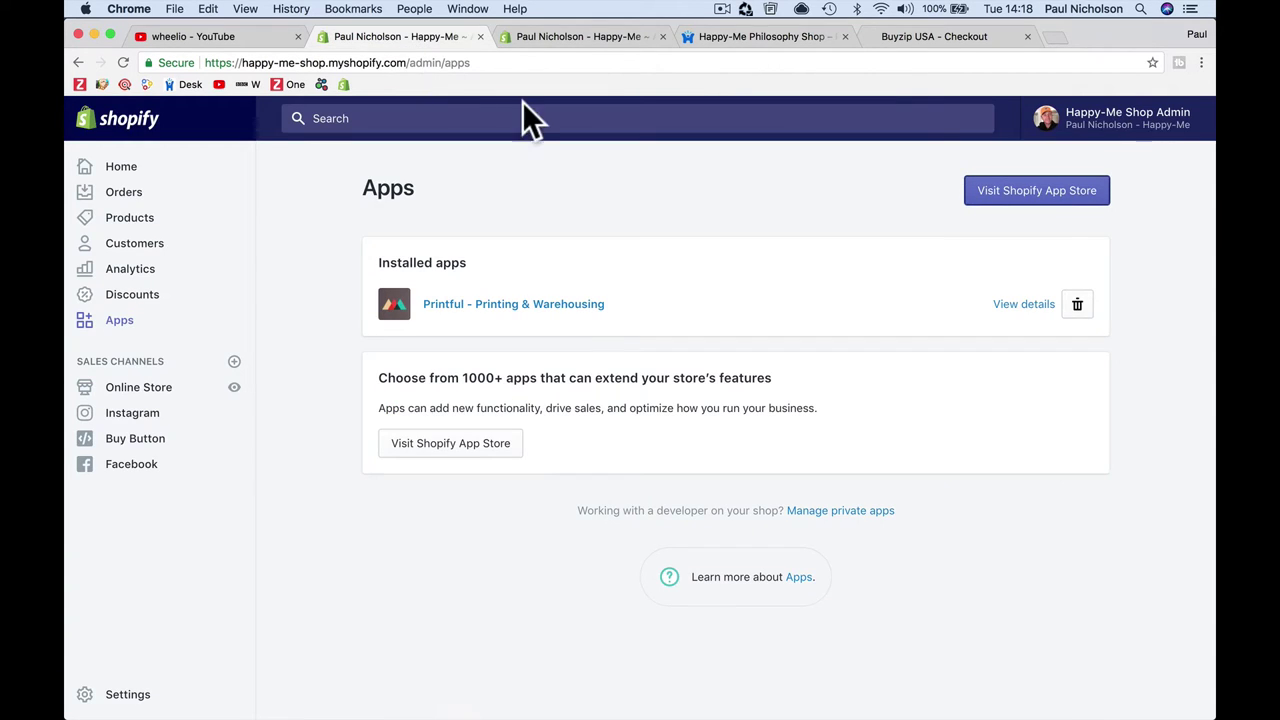
left_click(591, 36)
scroll(732, 380, "down", 5)
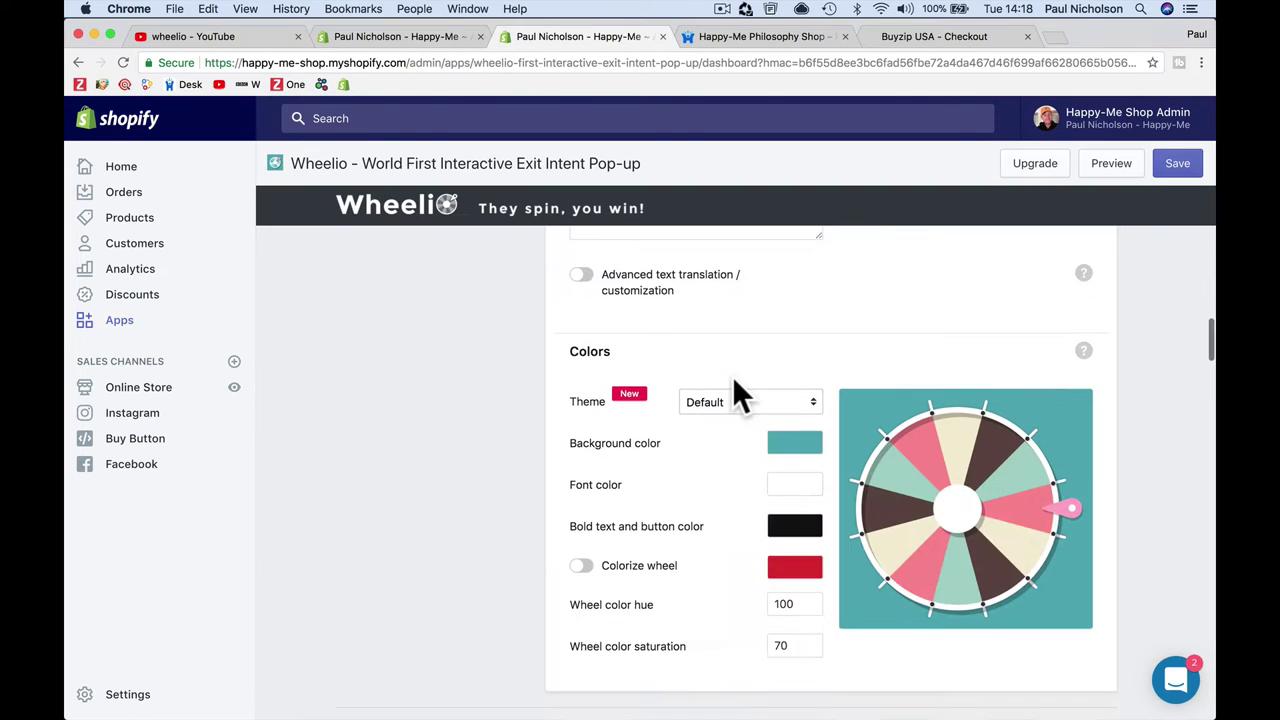
scroll(732, 380, "down", 2)
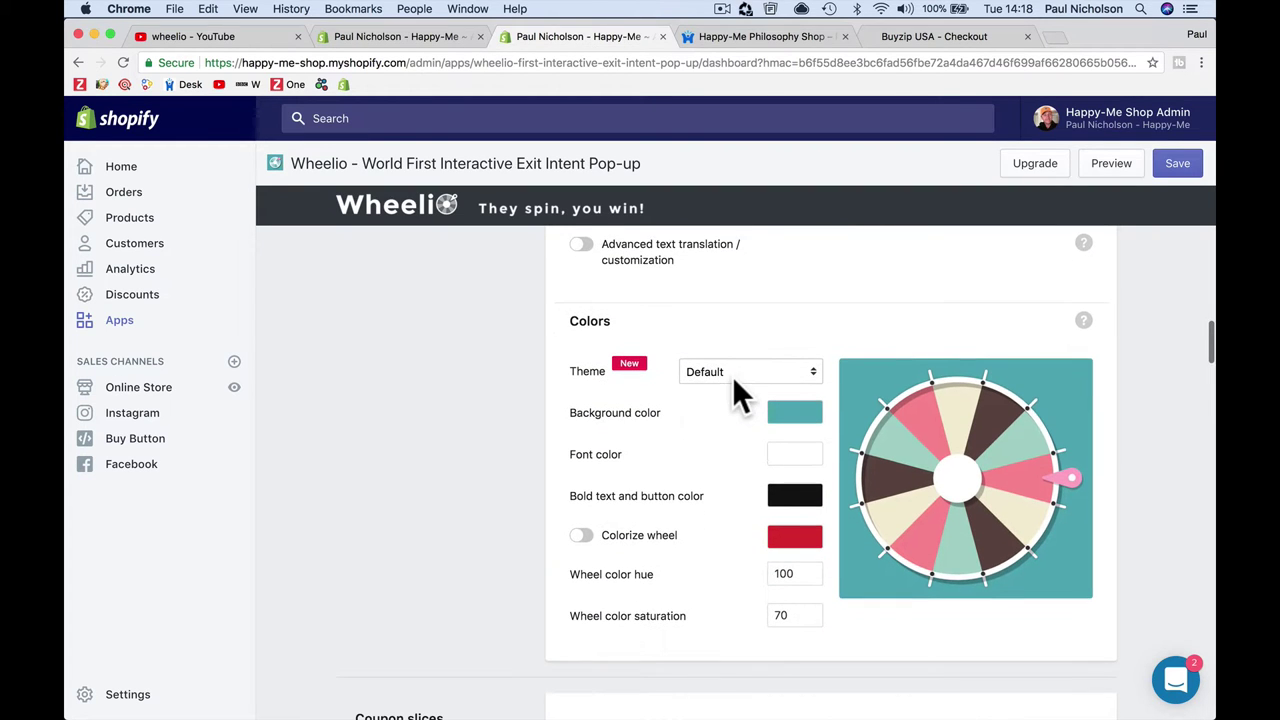
left_click(792, 410)
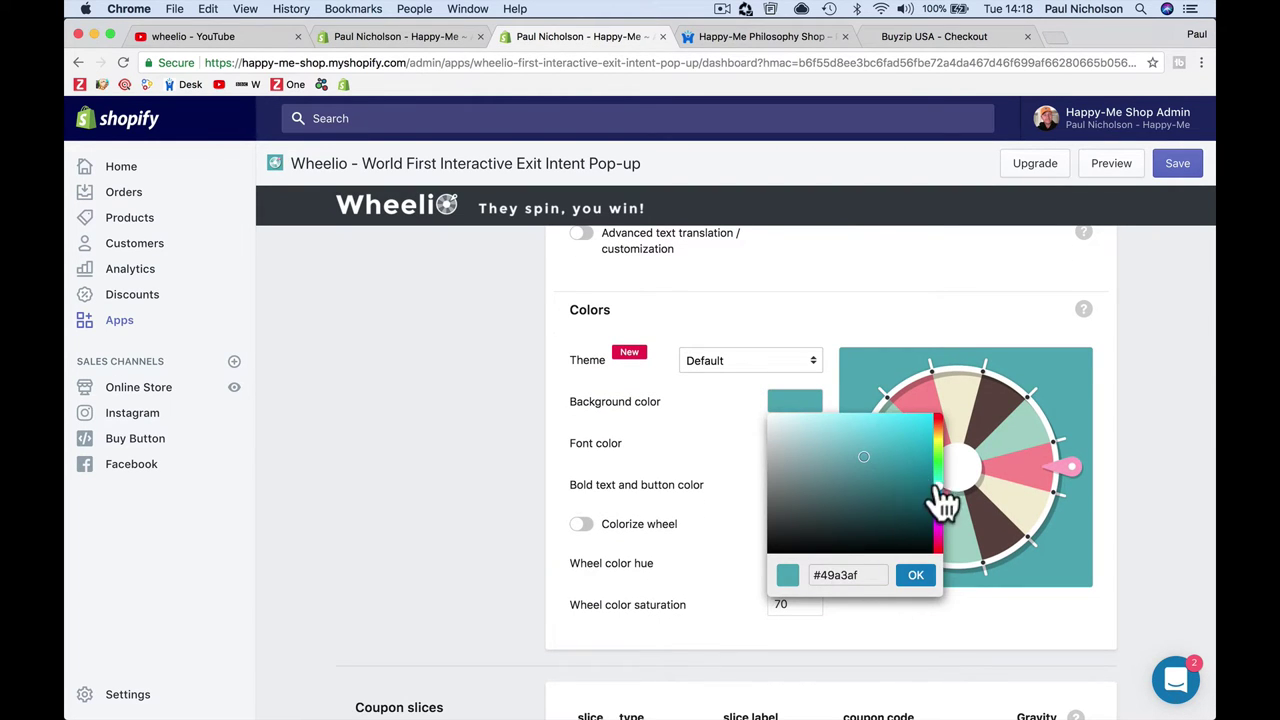
left_click_drag(939, 486, 927, 424)
left_click(916, 576)
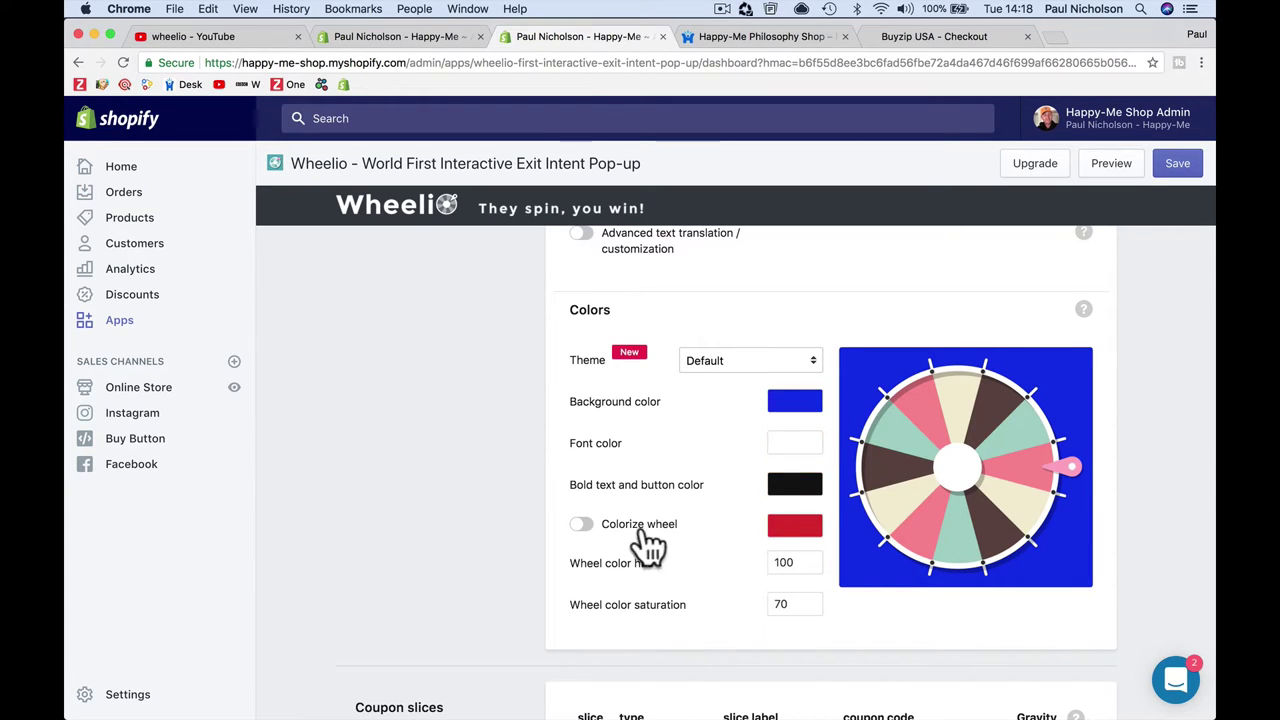
scroll(695, 538, "down", 3)
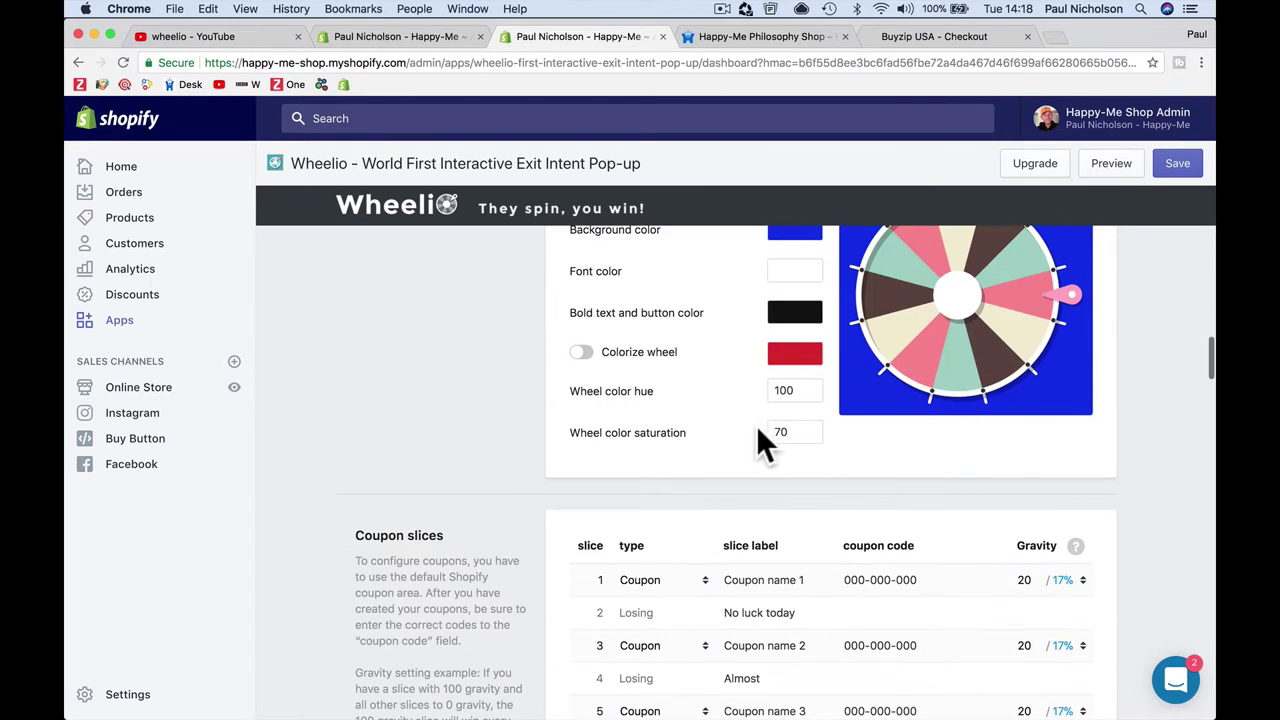
scroll(758, 433, "down", 2)
scroll(758, 433, "down", 3)
scroll(758, 433, "up", 4)
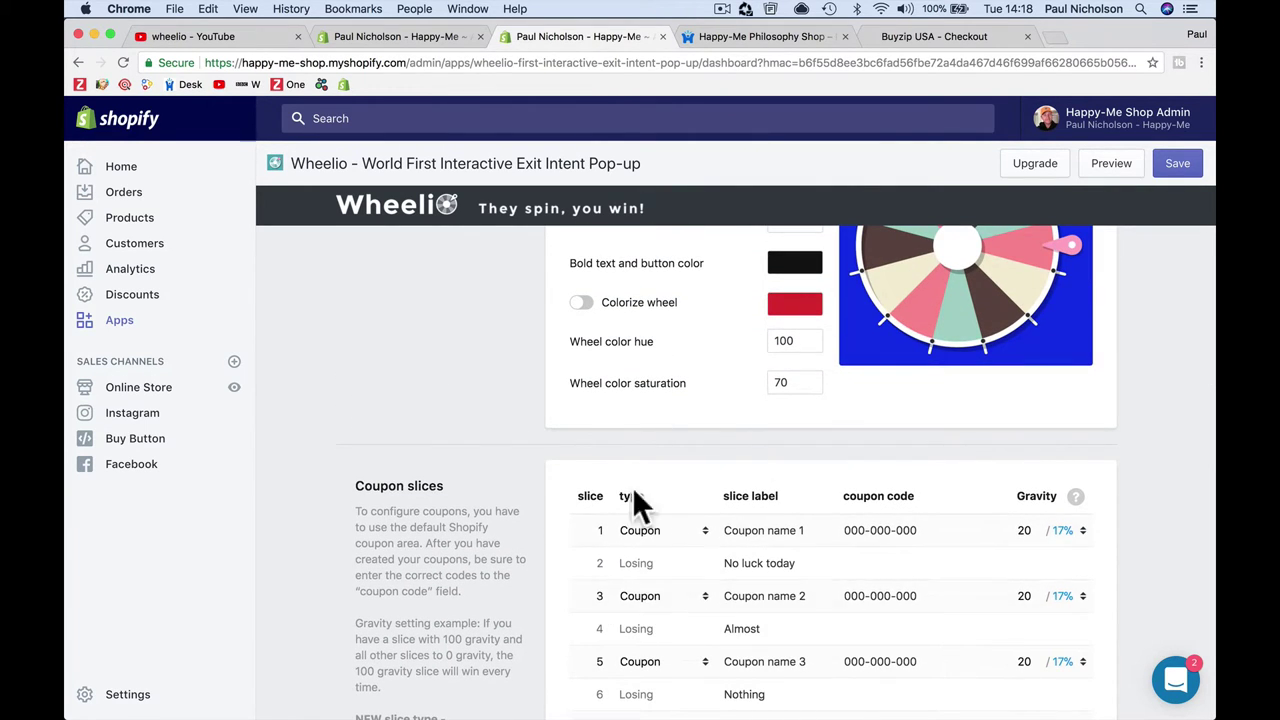
scroll(686, 602, "down", 4)
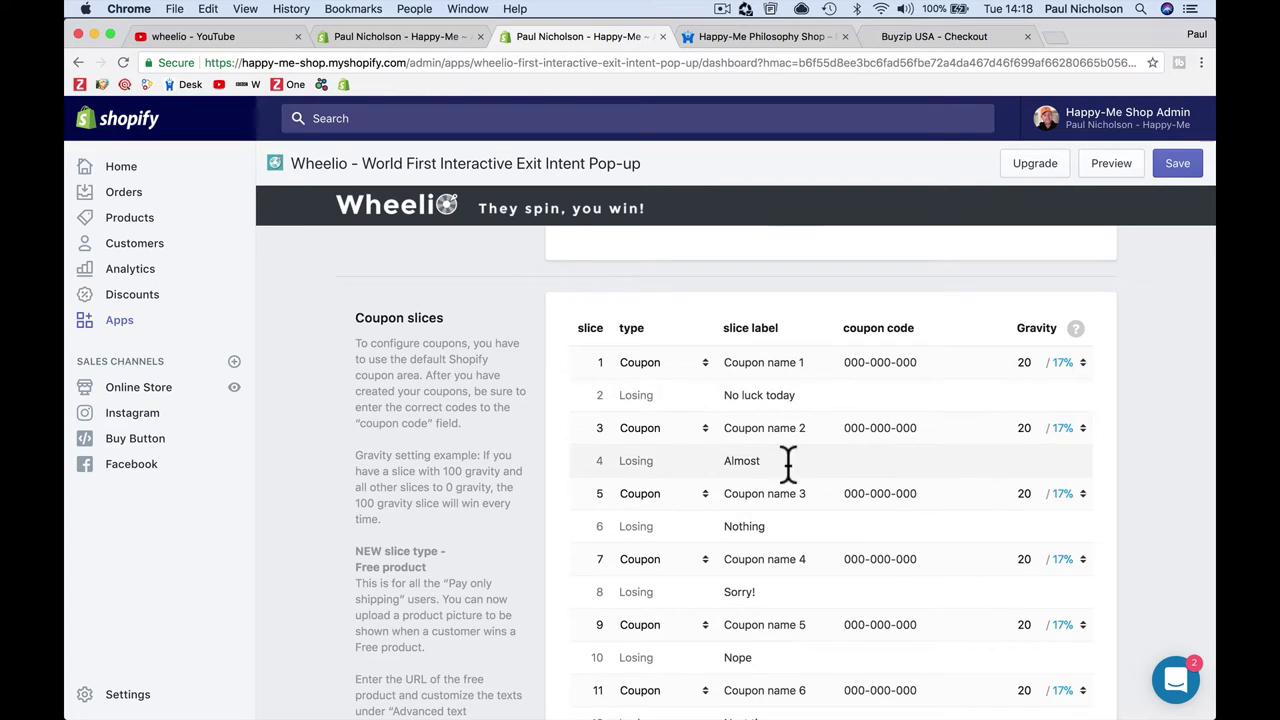
left_click(706, 363)
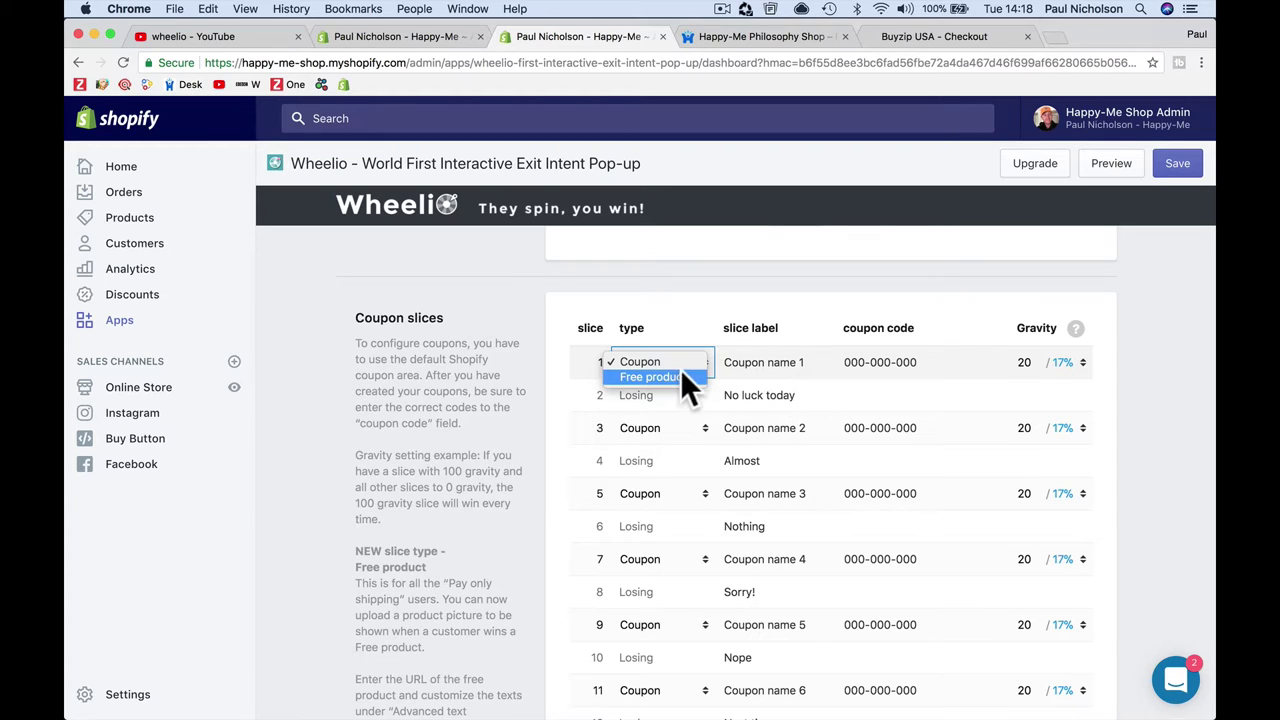
left_click(672, 378)
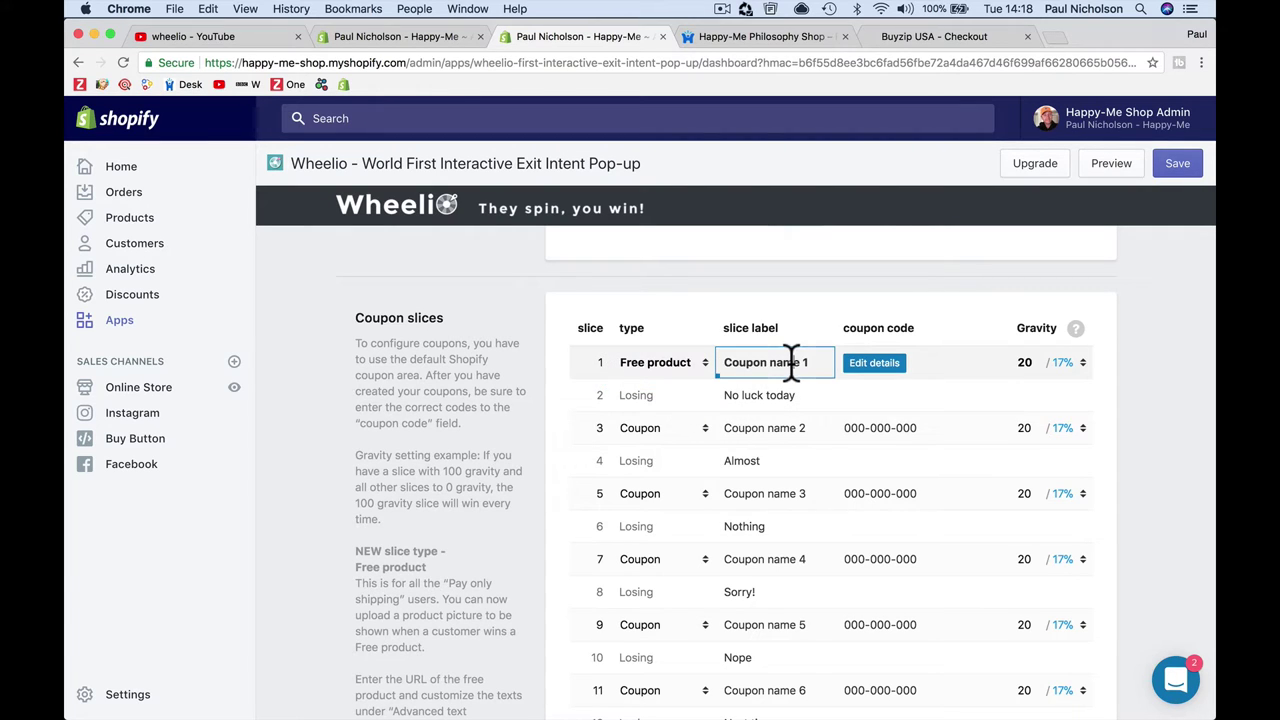
left_click(886, 372)
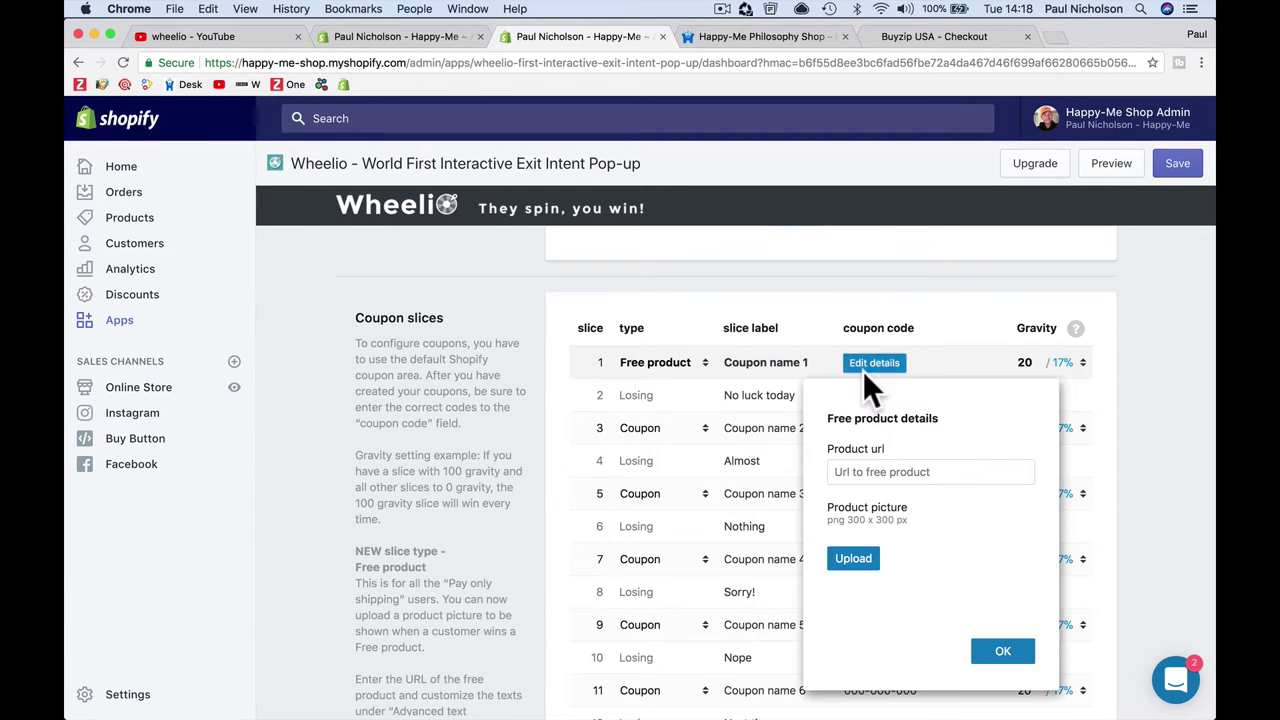
left_click(860, 473)
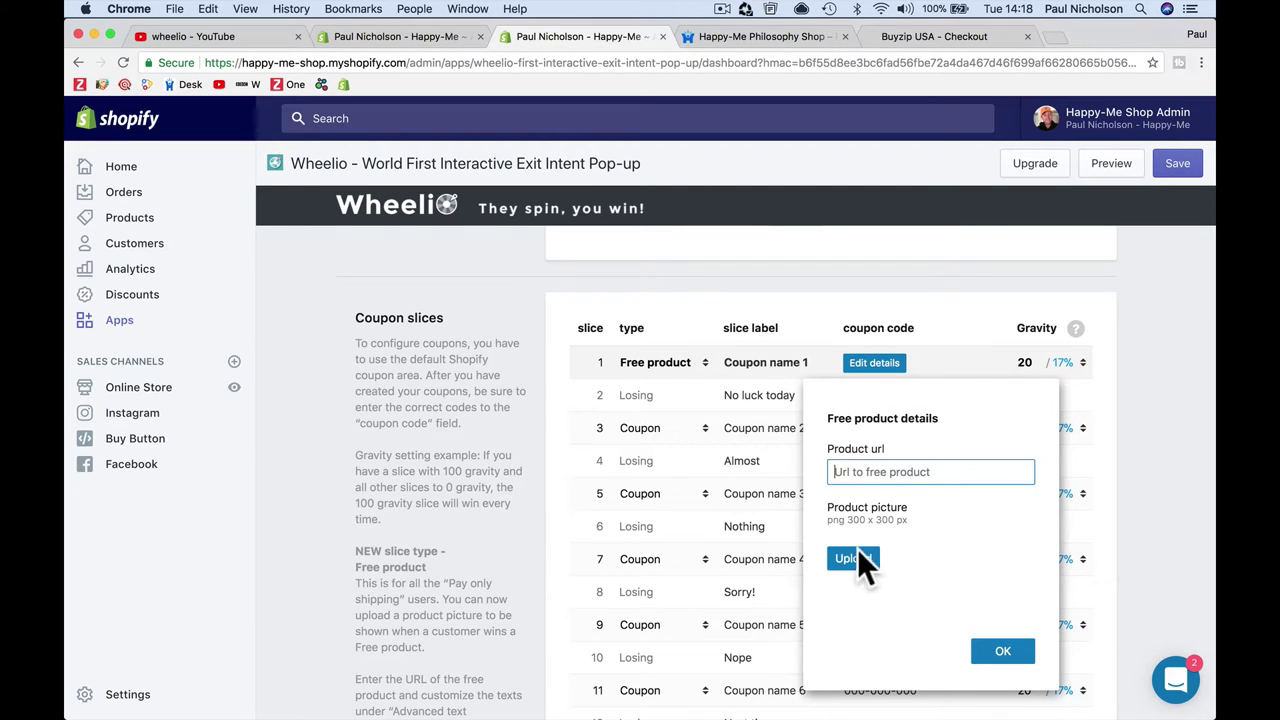
left_click(1000, 652)
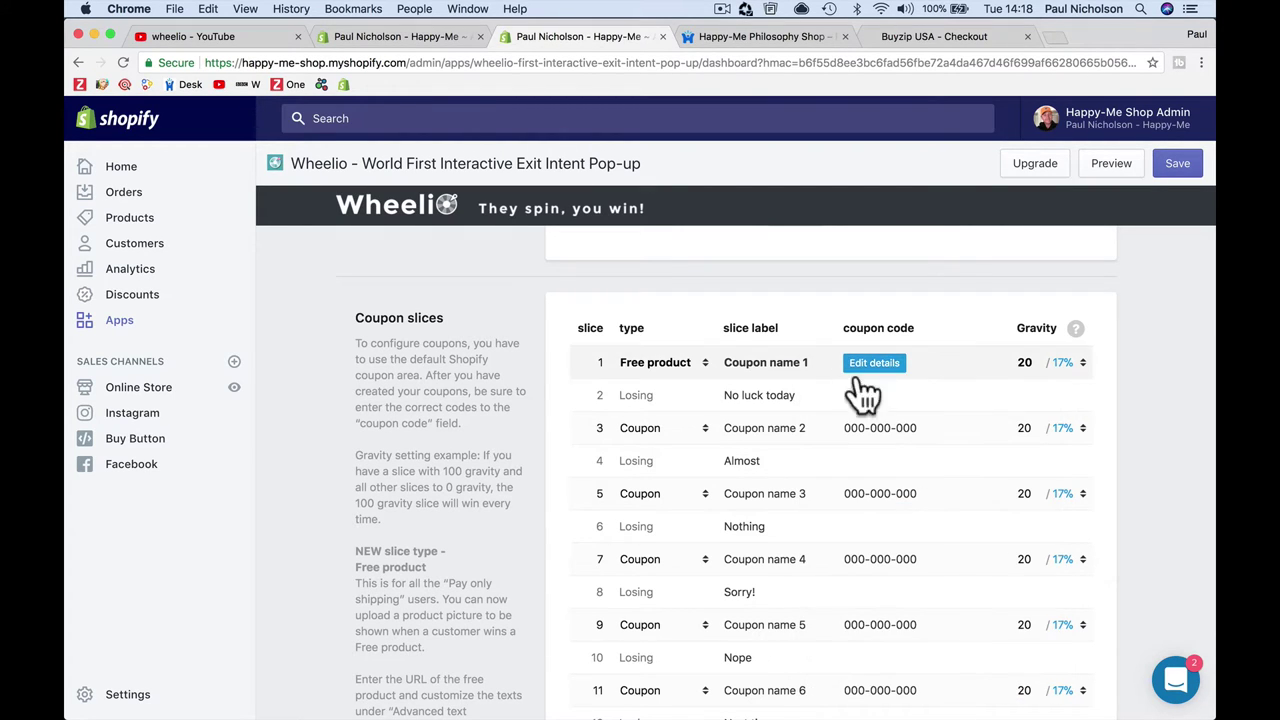
left_click(681, 362)
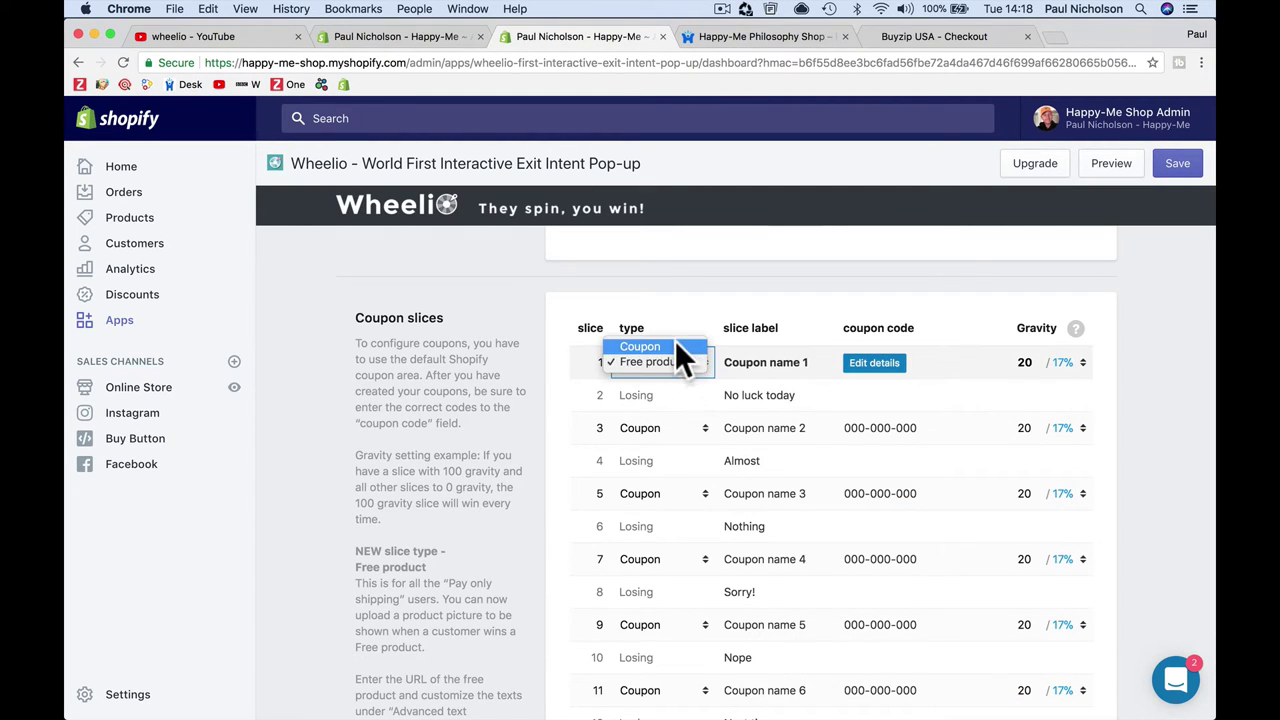
Step: Make slice 1 a '10% Off' coupon slice, trying gravity values 10 and 80
left_click(740, 363)
key("super+a")
type("1")
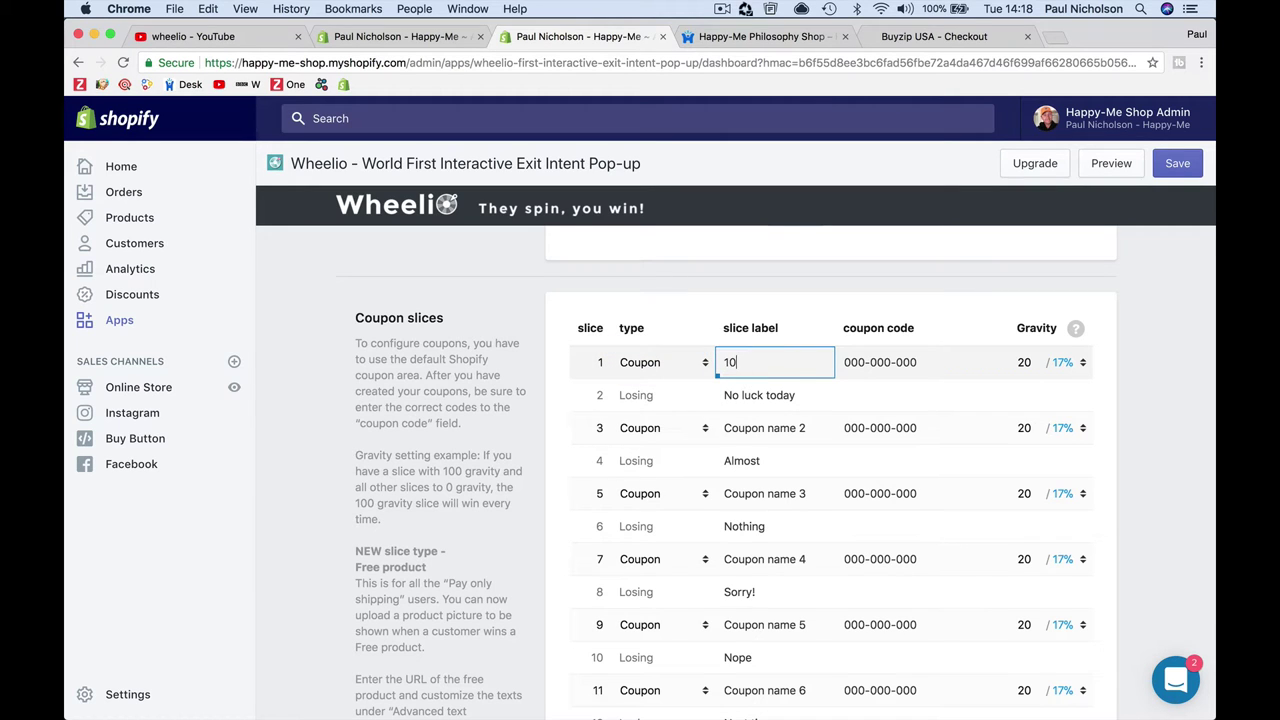
type("0% Off")
left_click(900, 363)
left_click(1026, 365)
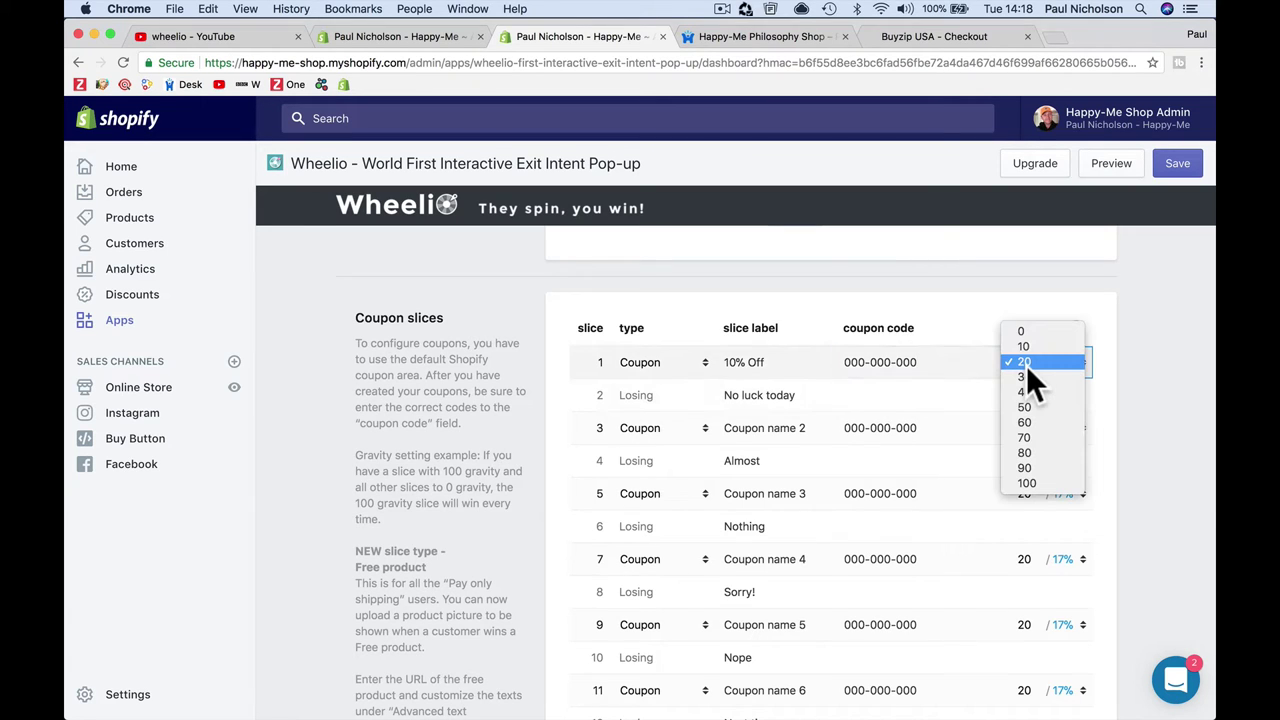
left_click(1059, 365)
left_click(1060, 364)
left_click(1063, 346)
left_click(1109, 344)
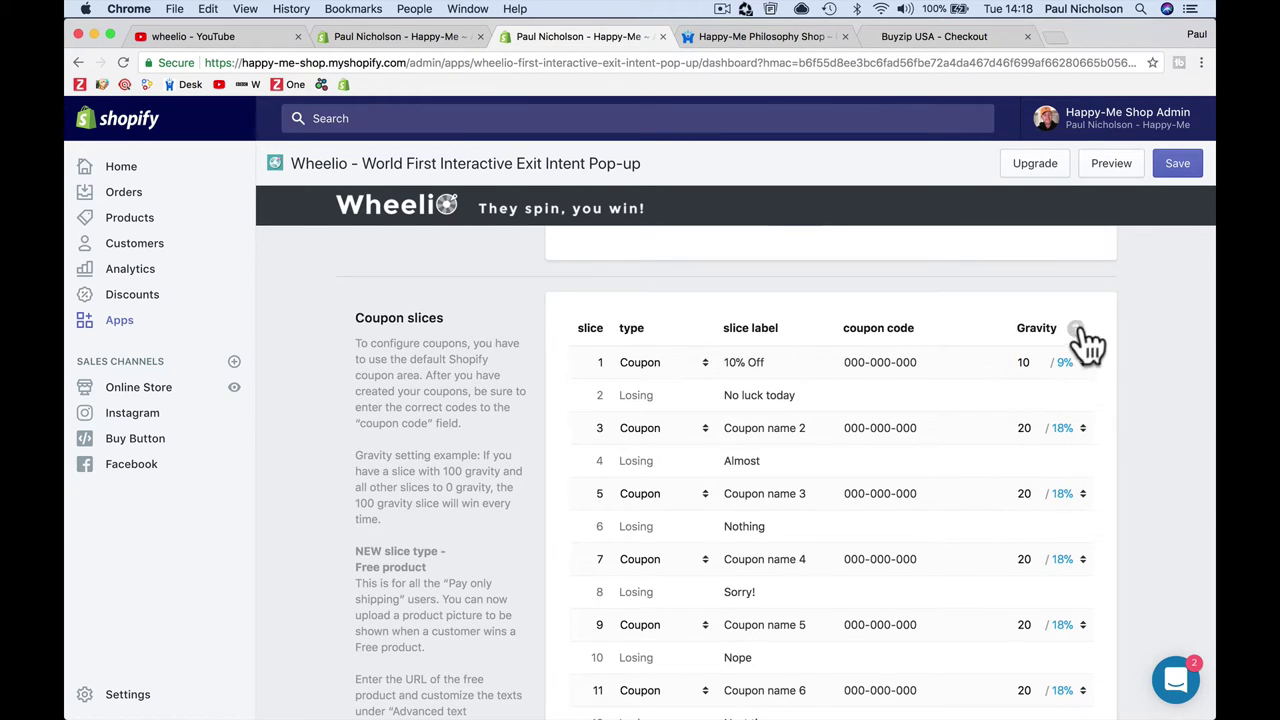
mouse_move(1078, 330)
scroll(1025, 490, "down", 3)
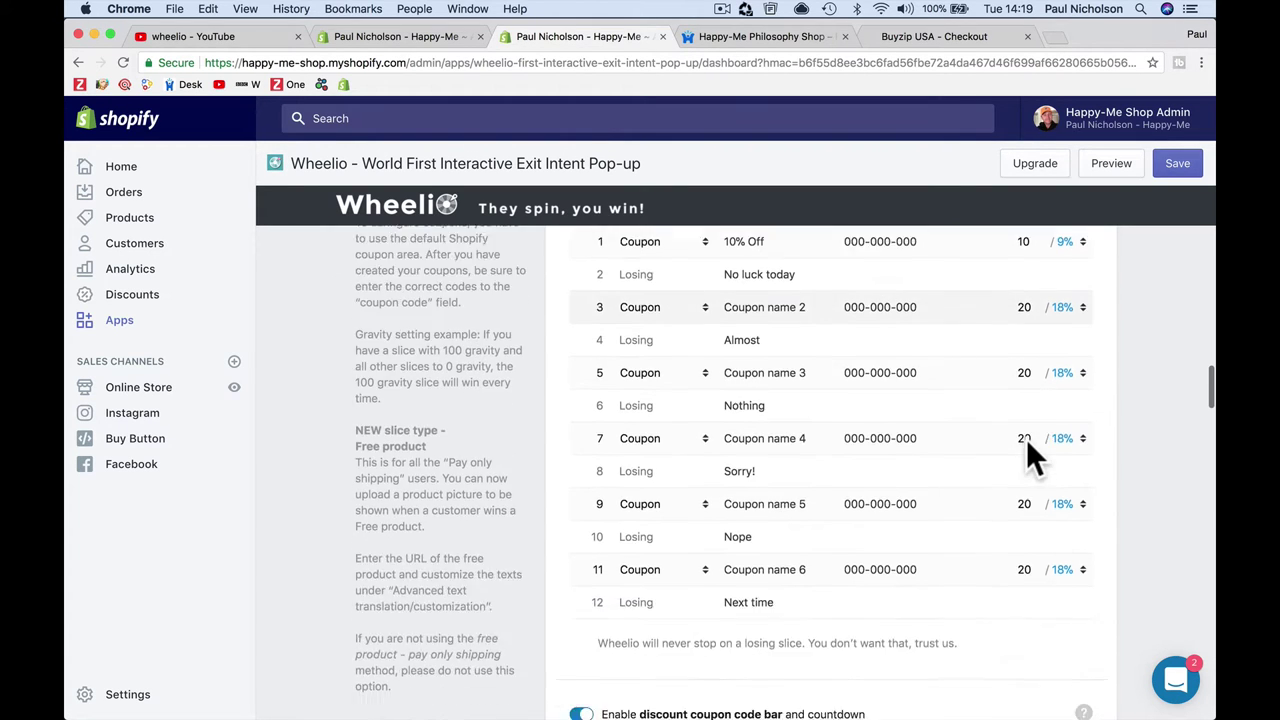
scroll(1026, 438, "up", 3)
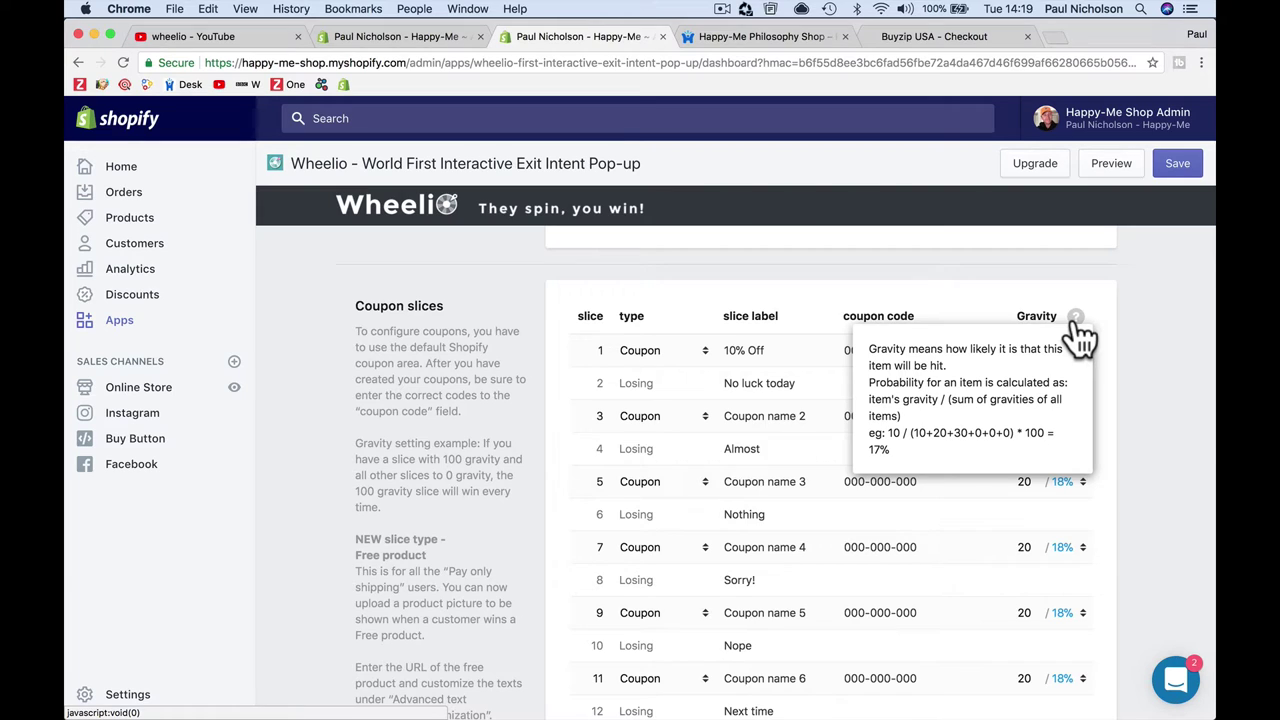
left_click(1025, 350)
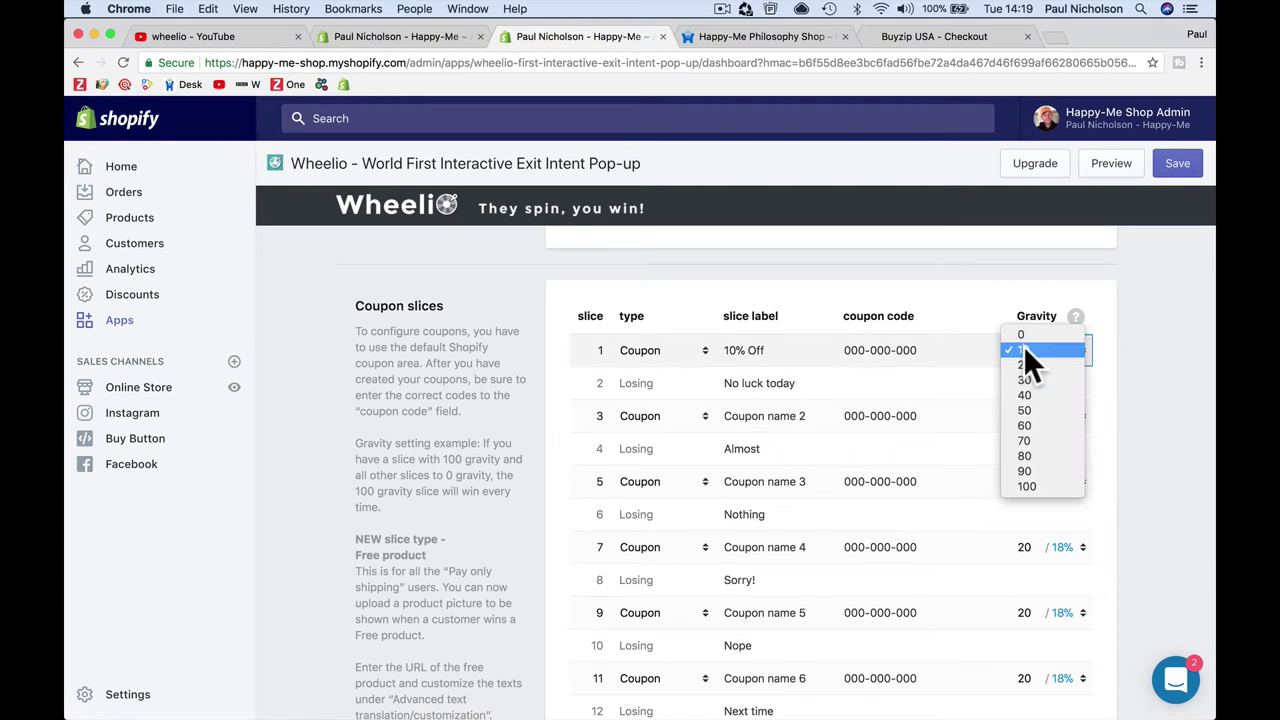
left_click(1034, 458)
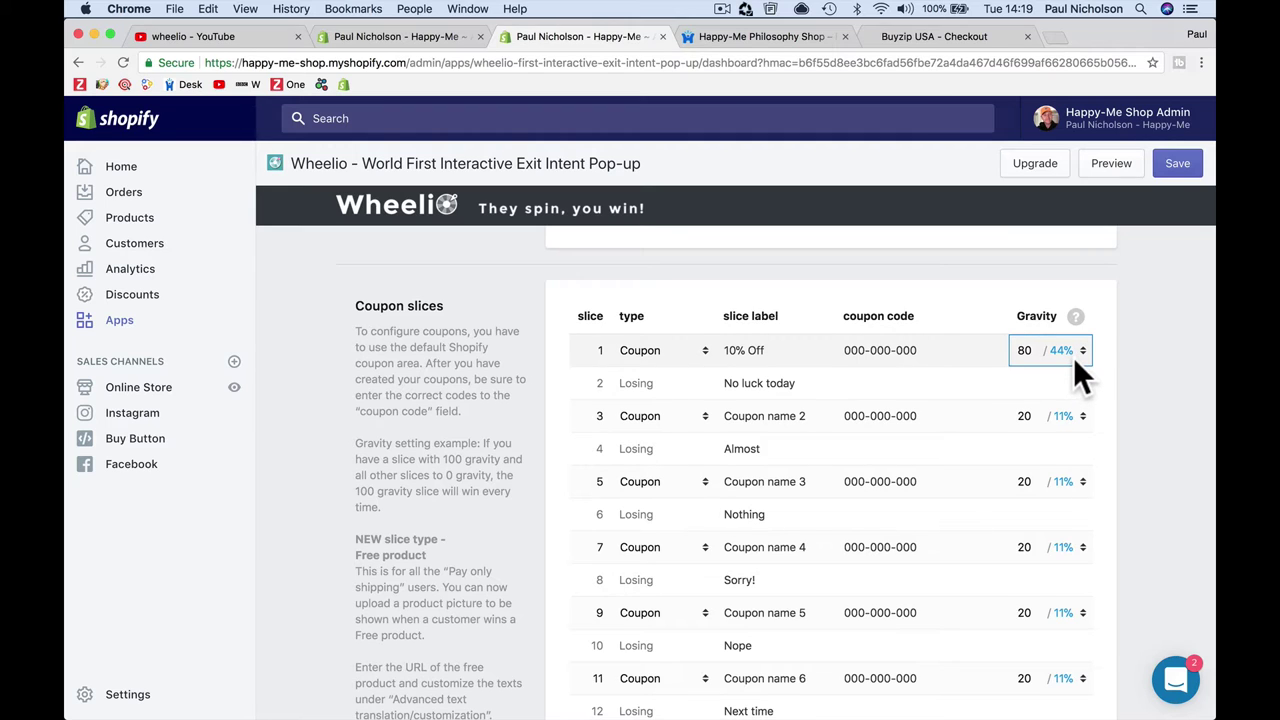
Step: Relabel slice 1 '50% Off', set its gravity back to 10, and save the wheel settings
left_click(730, 350)
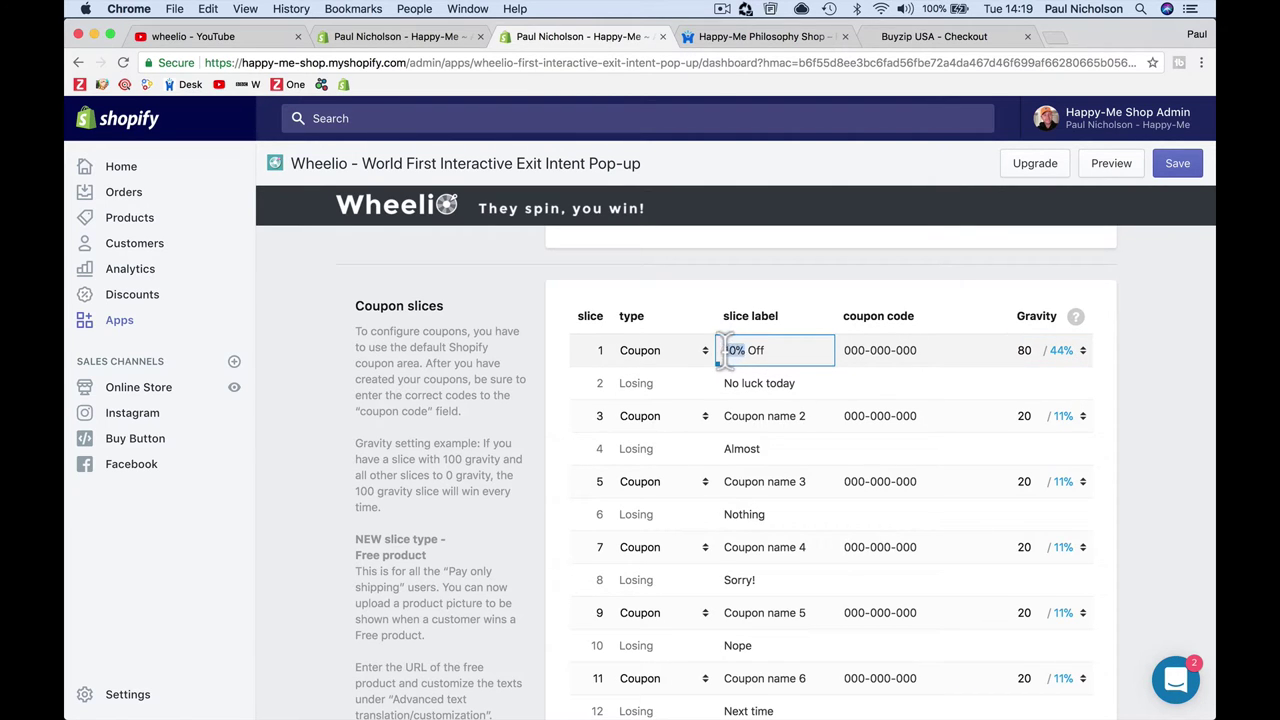
left_click(722, 350)
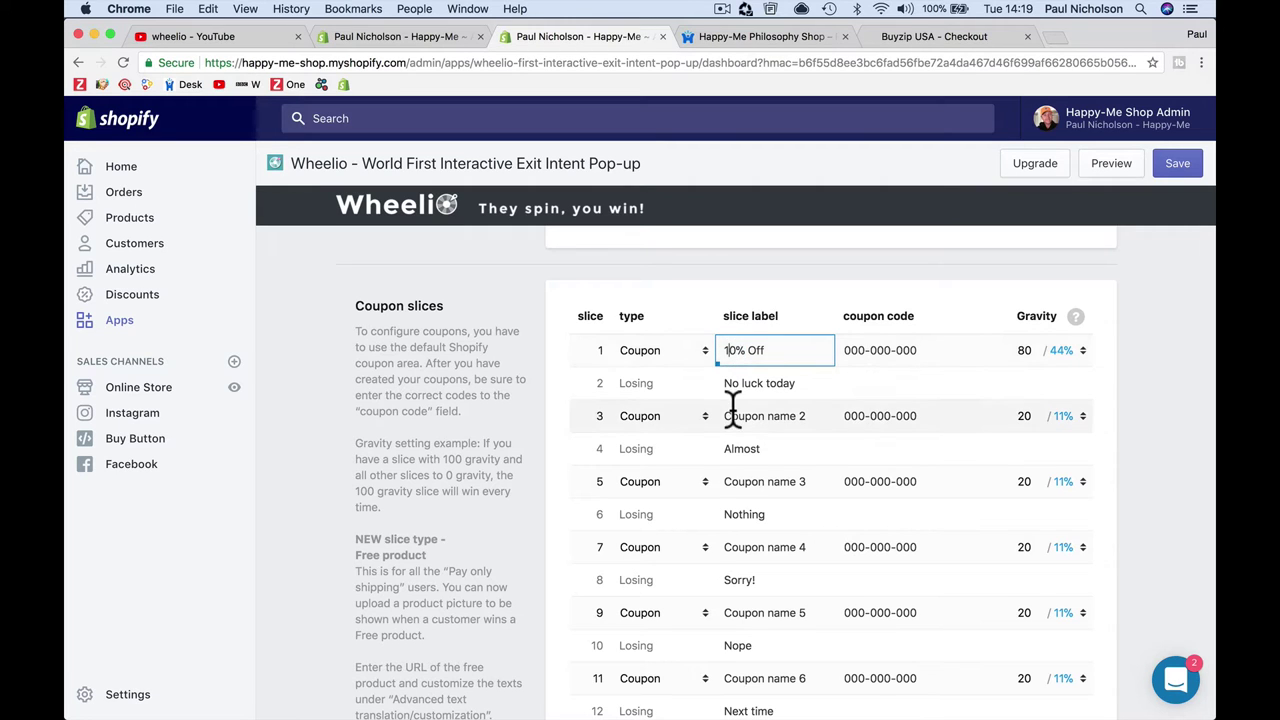
key("Delete")
type("5")
left_click(866, 352)
triple_click(932, 352)
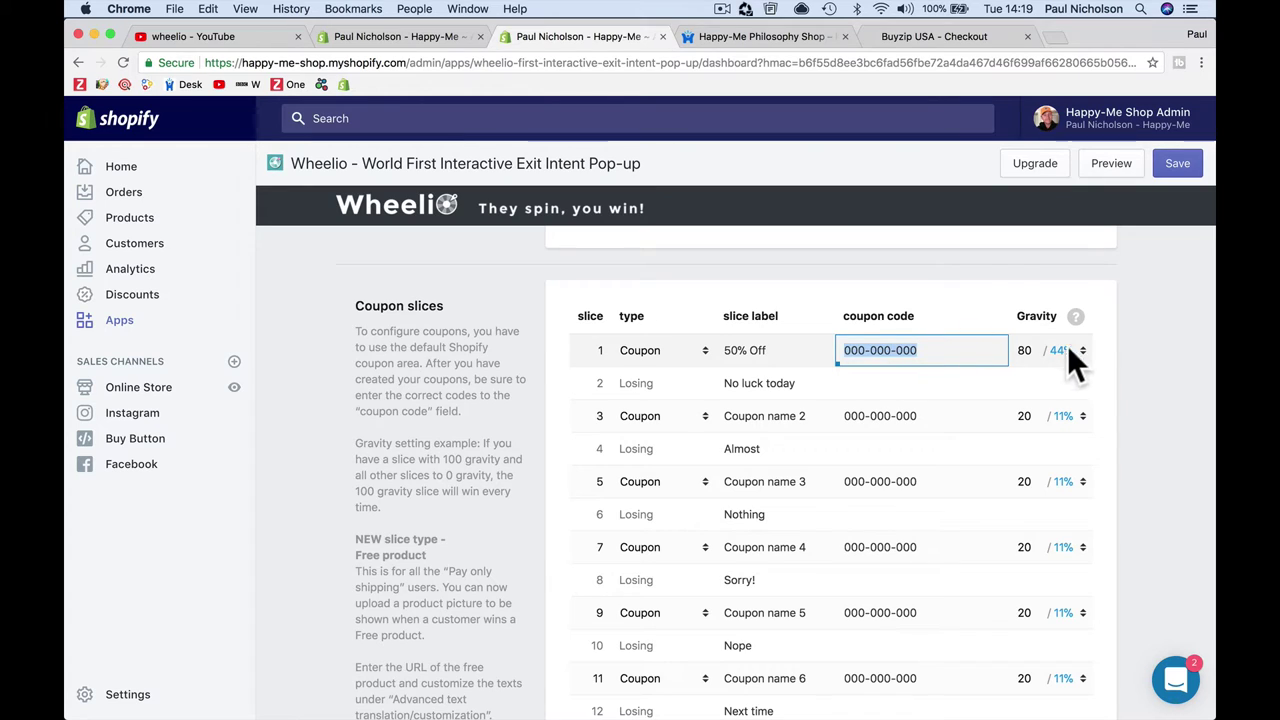
left_click(1025, 350)
left_click(1023, 241)
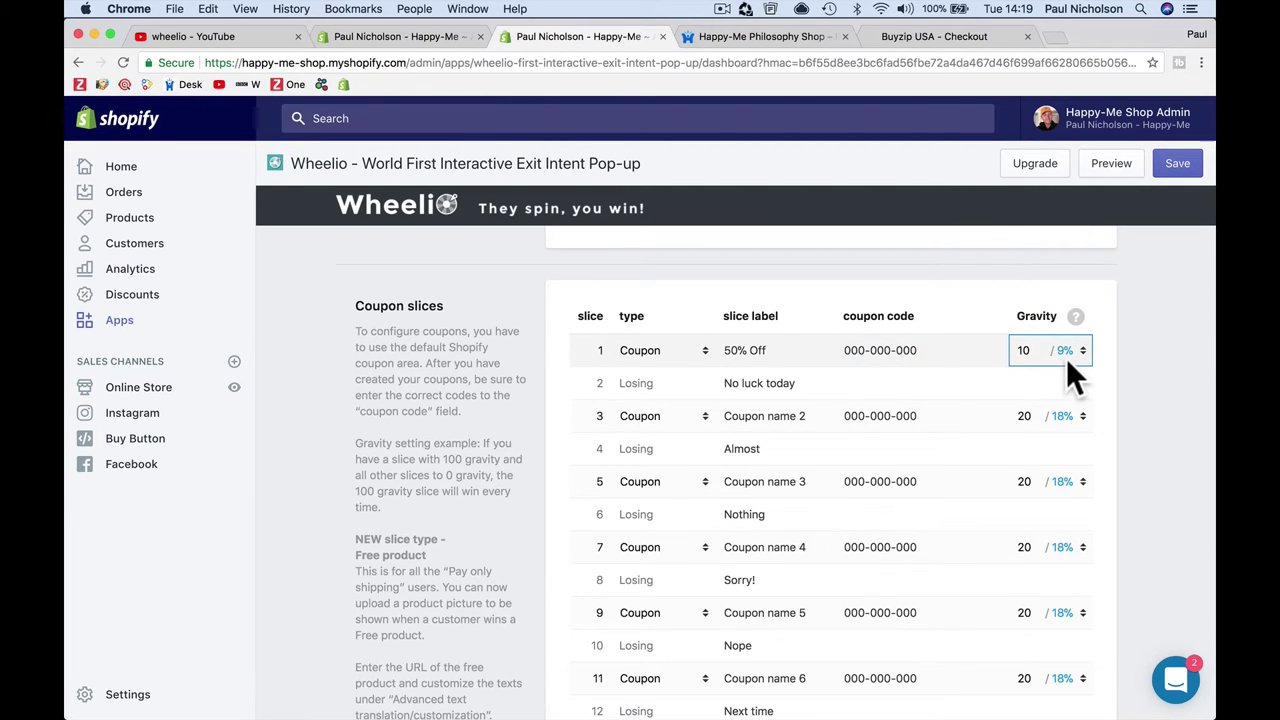
scroll(930, 429, "down", 2)
scroll(900, 420, "up", 1)
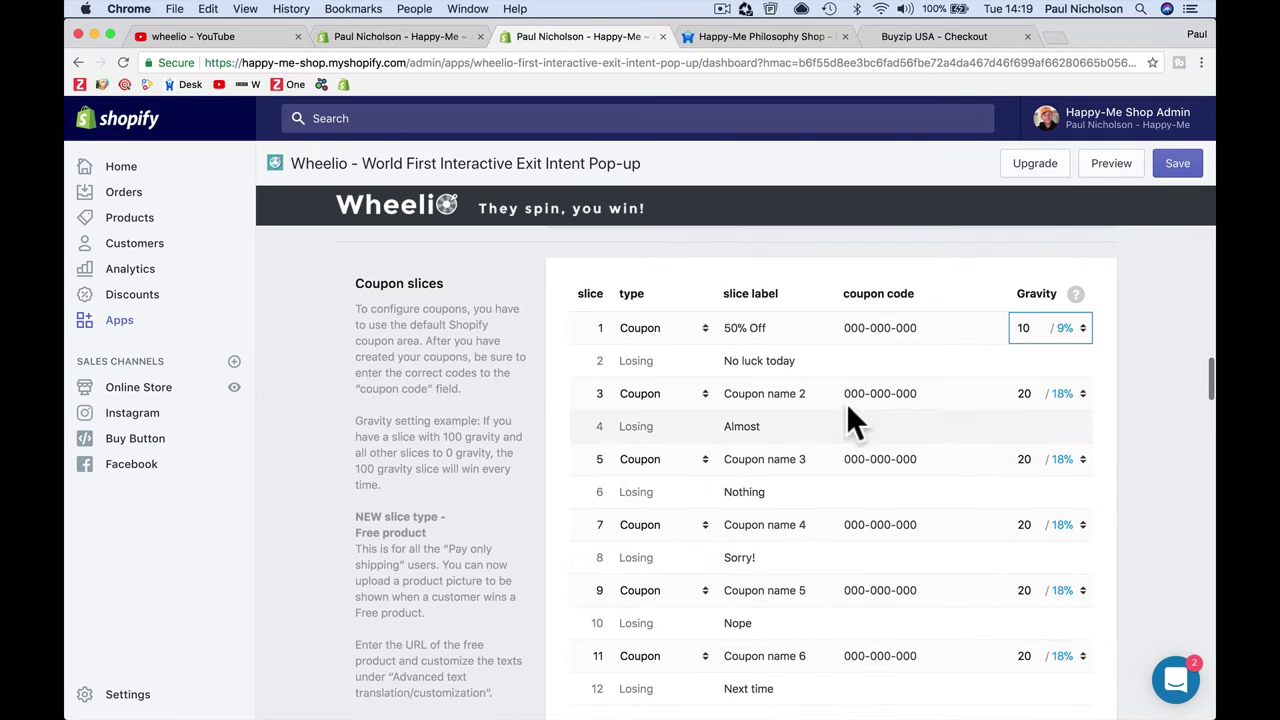
left_click(1155, 170)
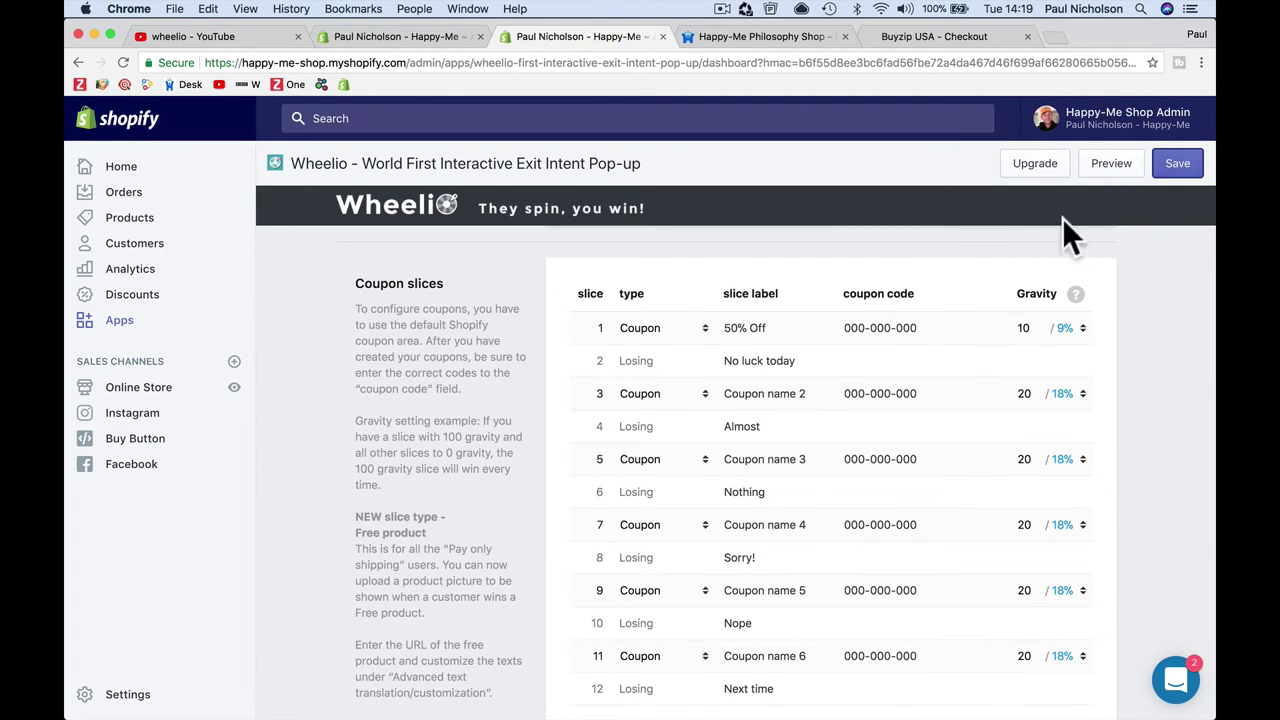
Step: Preview the popup, enter a test email address, and spin, landing on Coupon name 2
left_click(1129, 168)
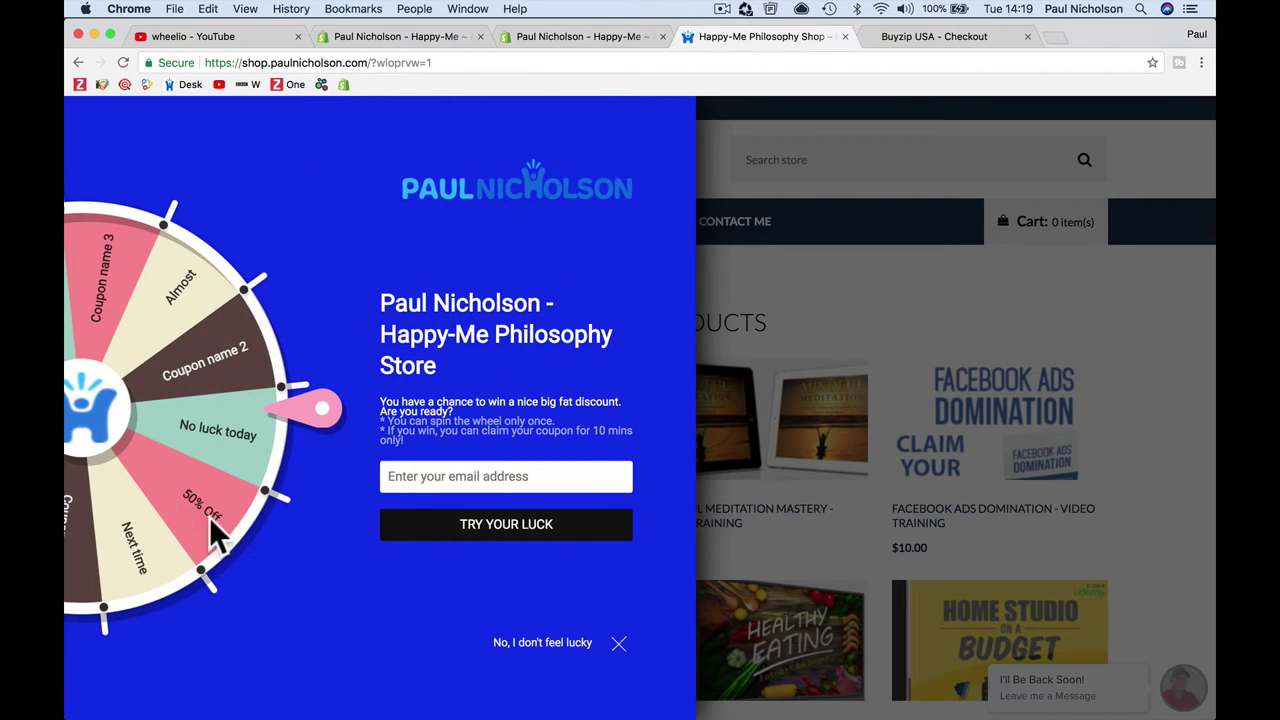
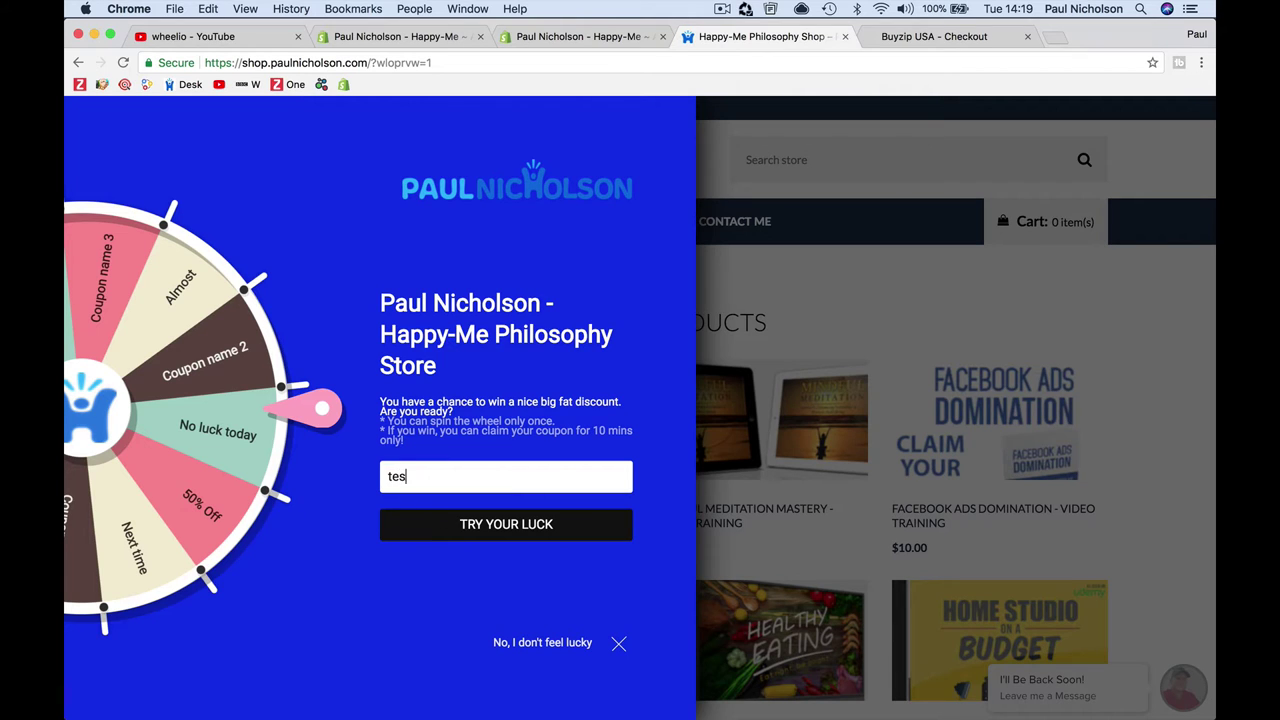
left_click(516, 518)
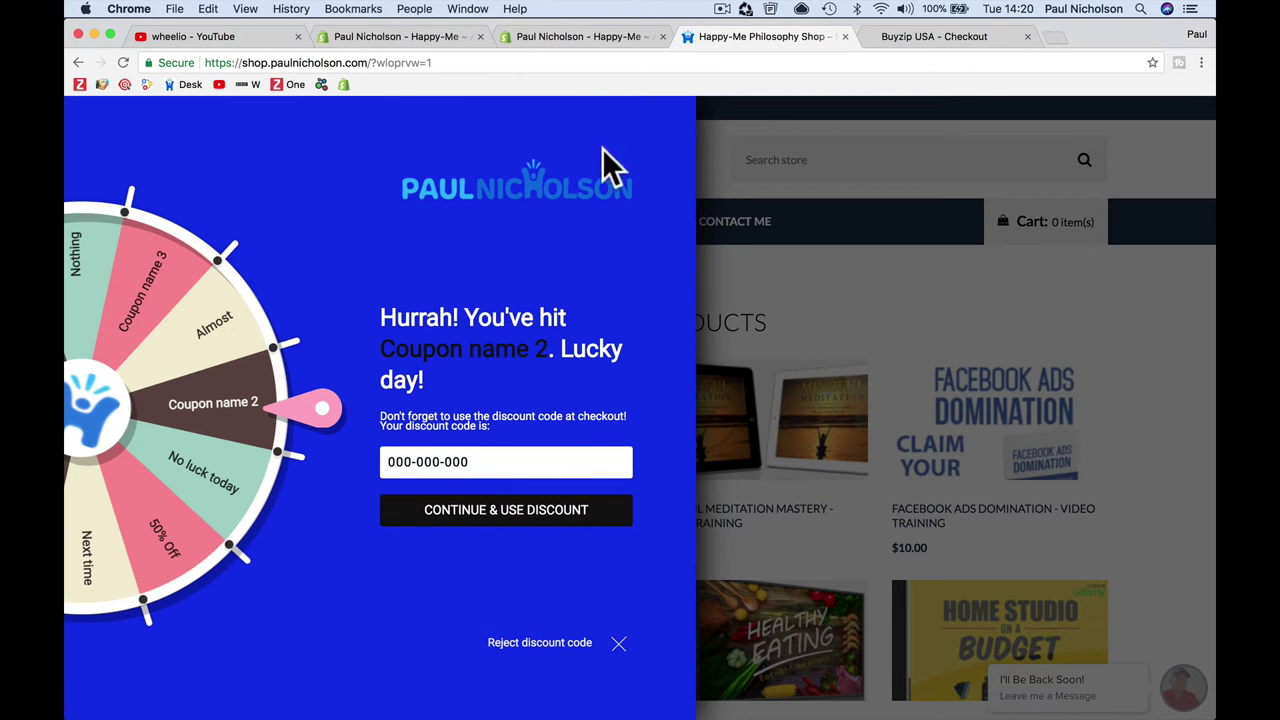
Step: Create discount code 50OFF giving 50% off the entire order
left_click(597, 36)
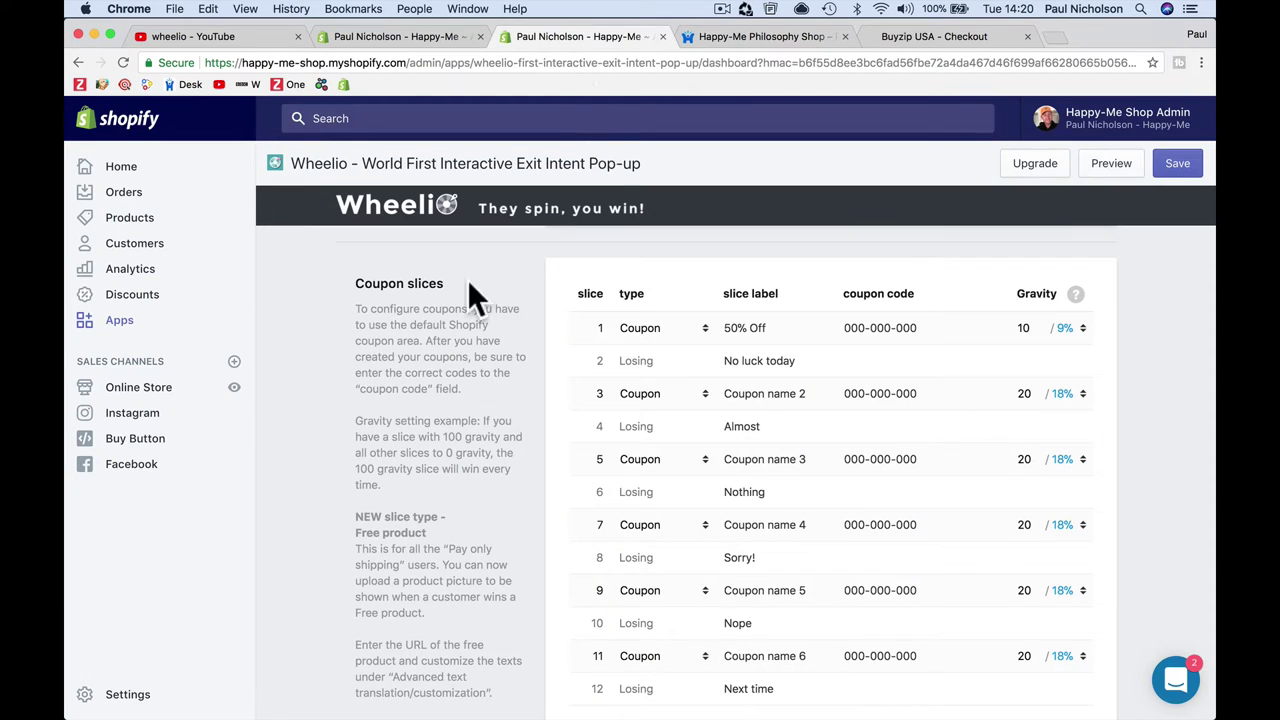
left_click(160, 228)
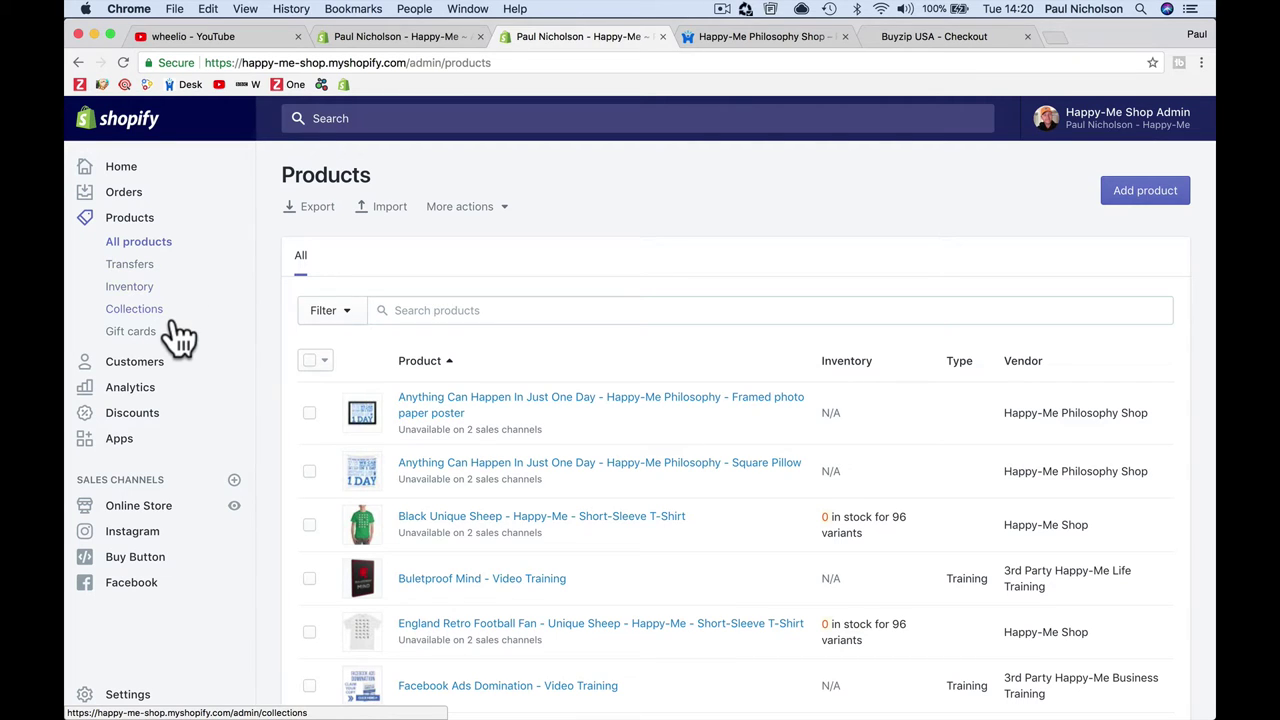
left_click(167, 424)
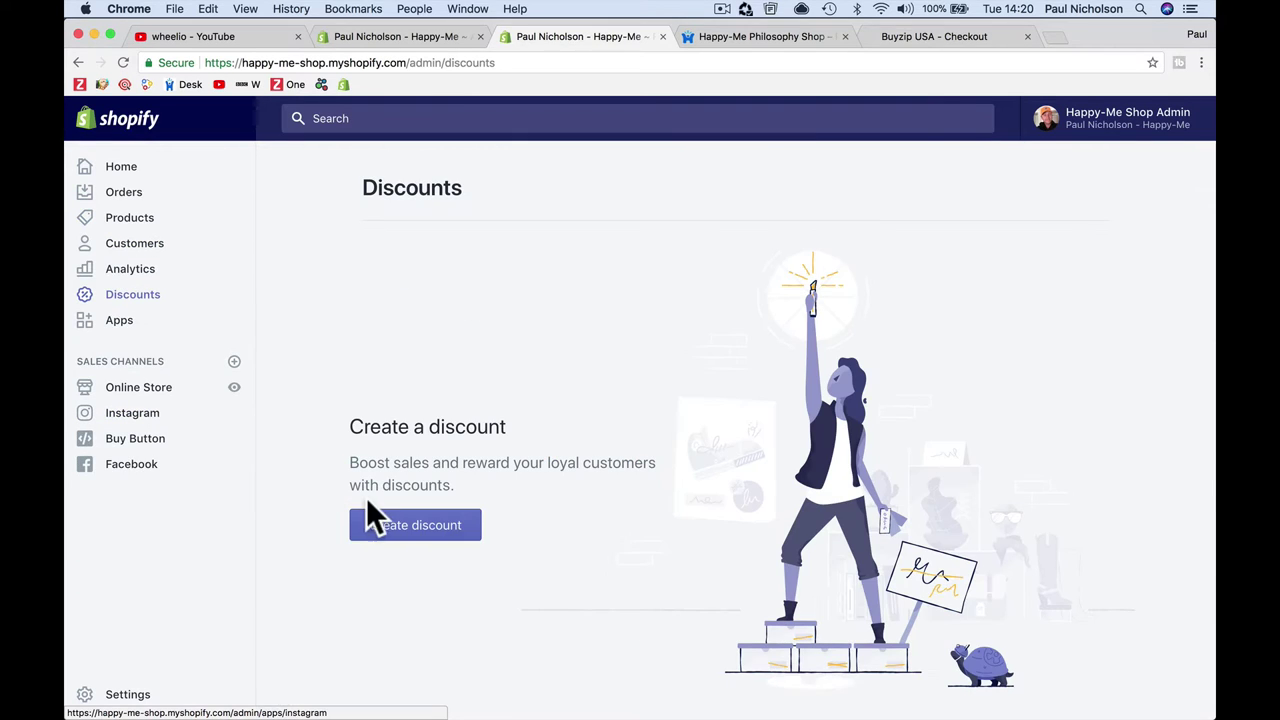
left_click(410, 528)
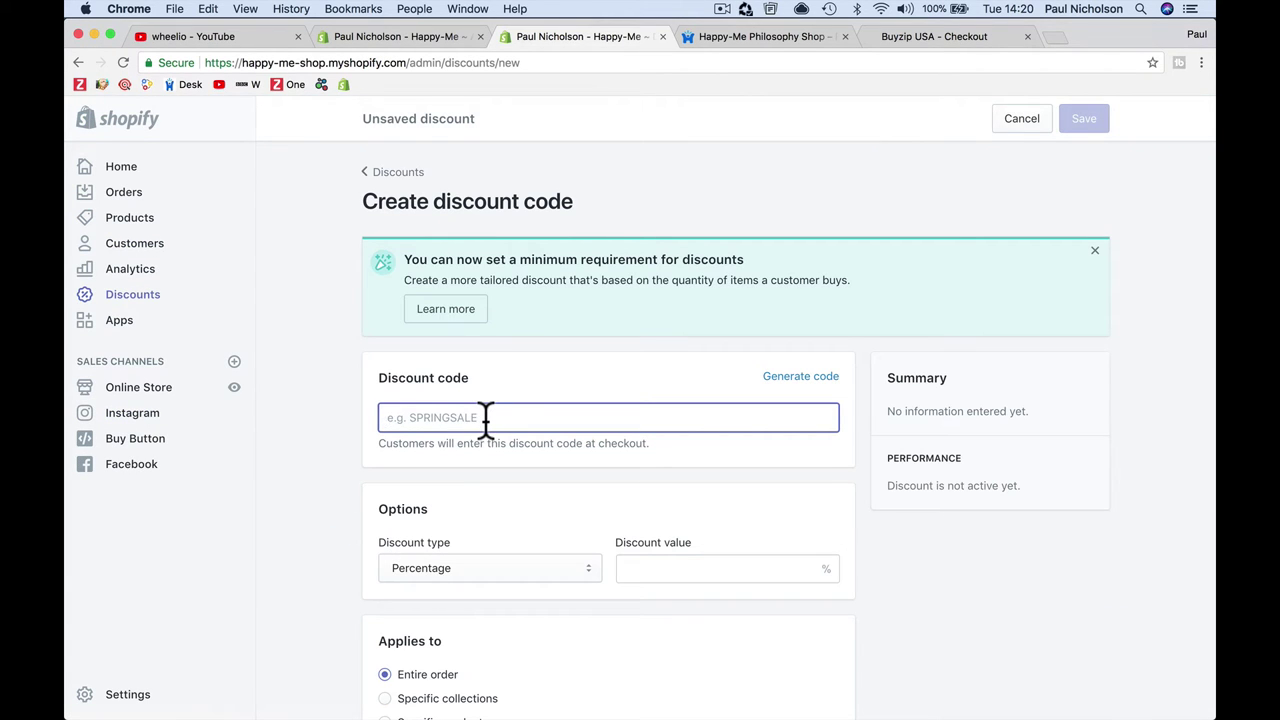
type("50")
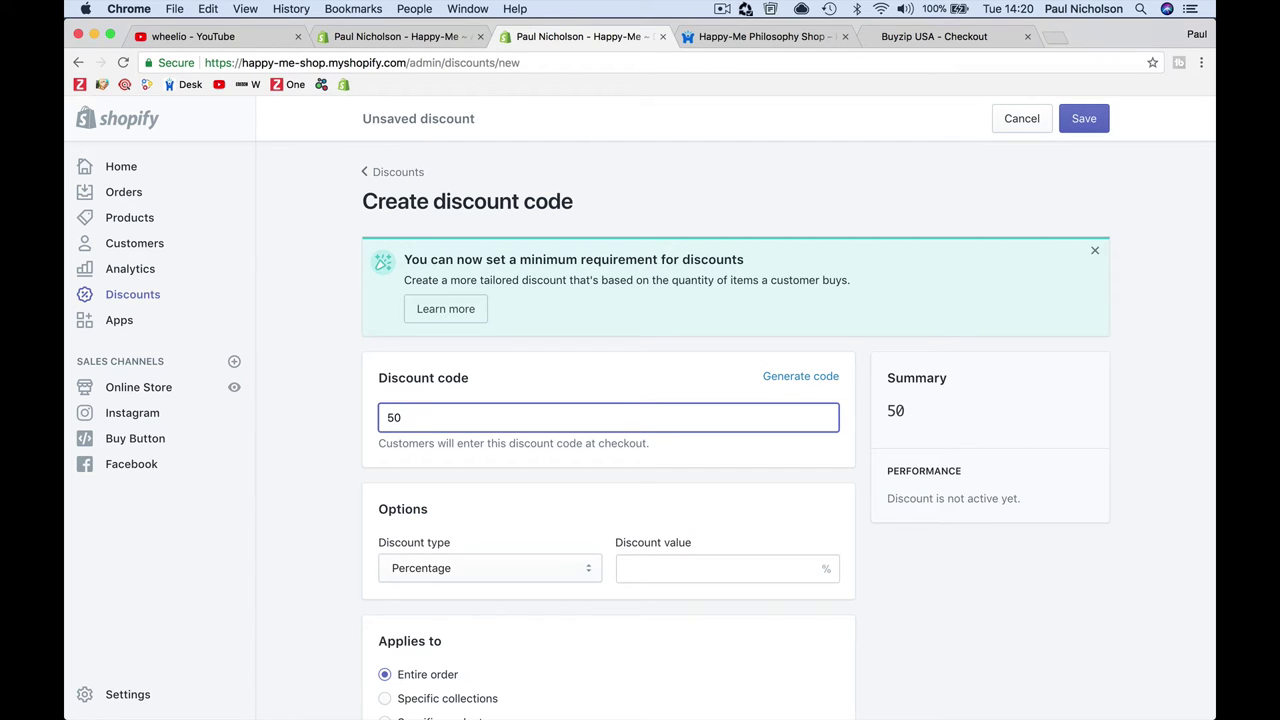
scroll(557, 490, "down", 1)
left_click(557, 507)
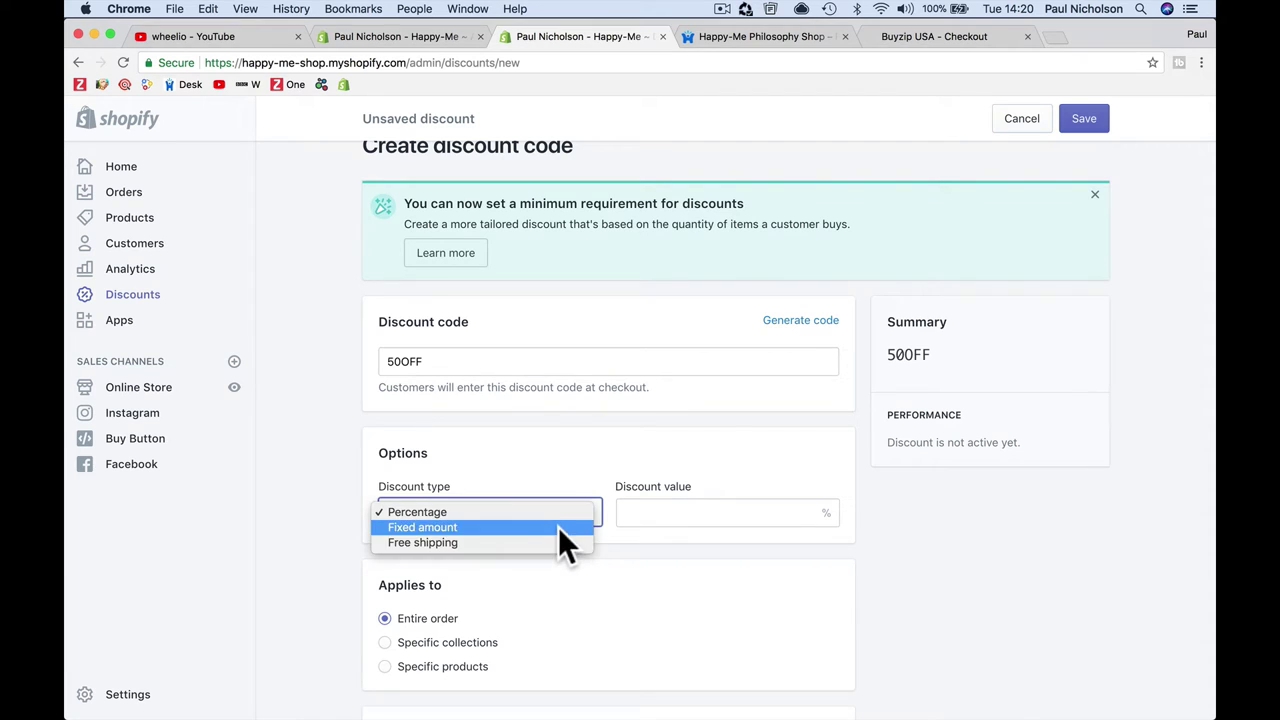
left_click(558, 527)
left_click(541, 509)
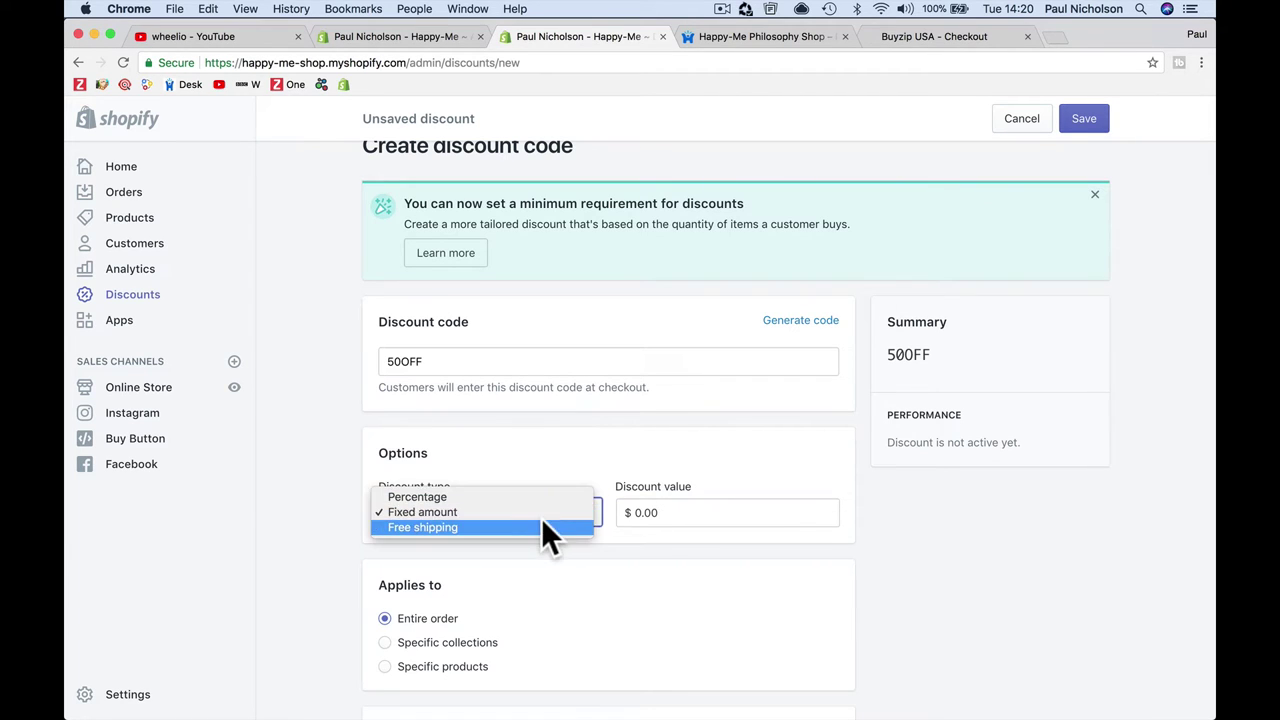
left_click(548, 496)
left_click(661, 513)
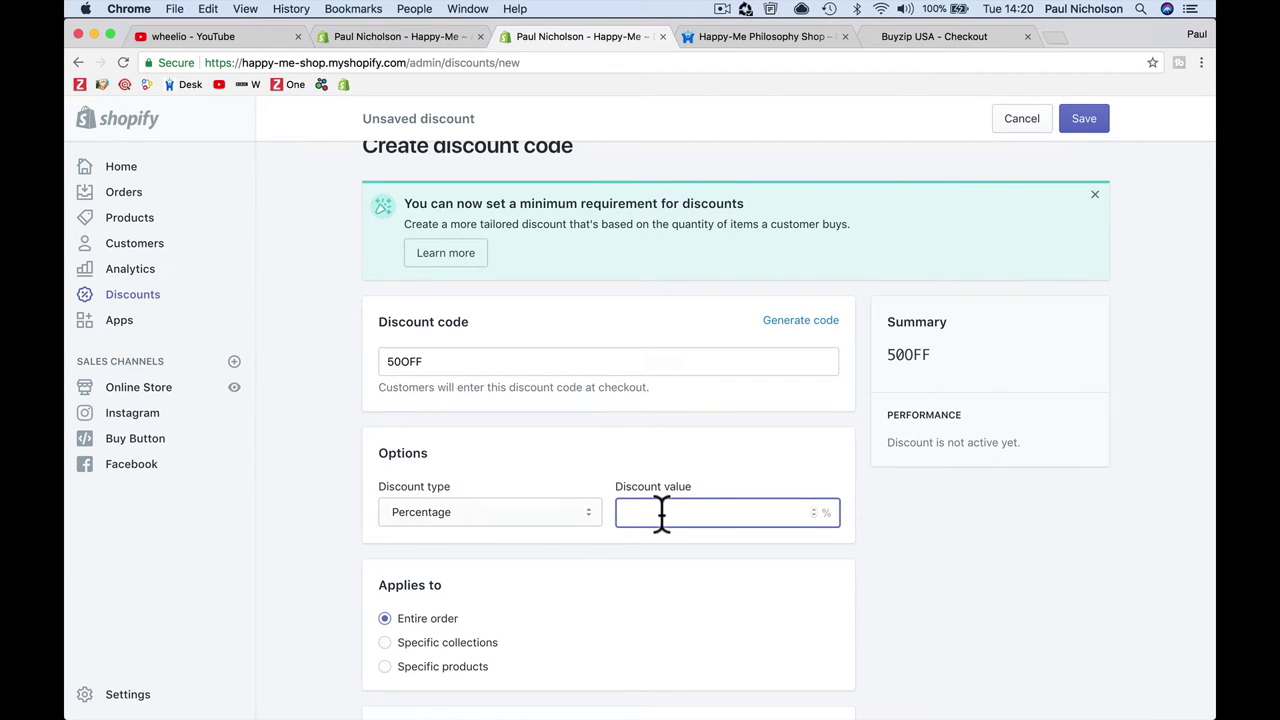
type("50")
left_click(1085, 119)
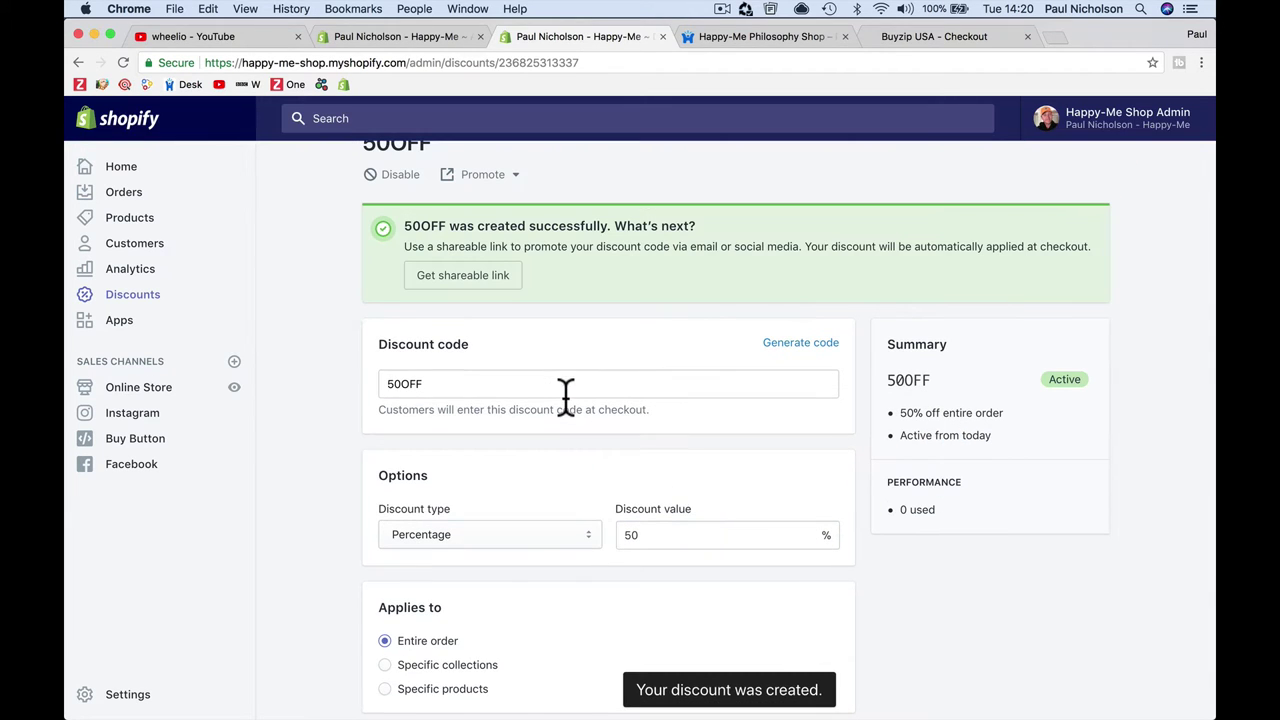
scroll(477, 304, "up", 1)
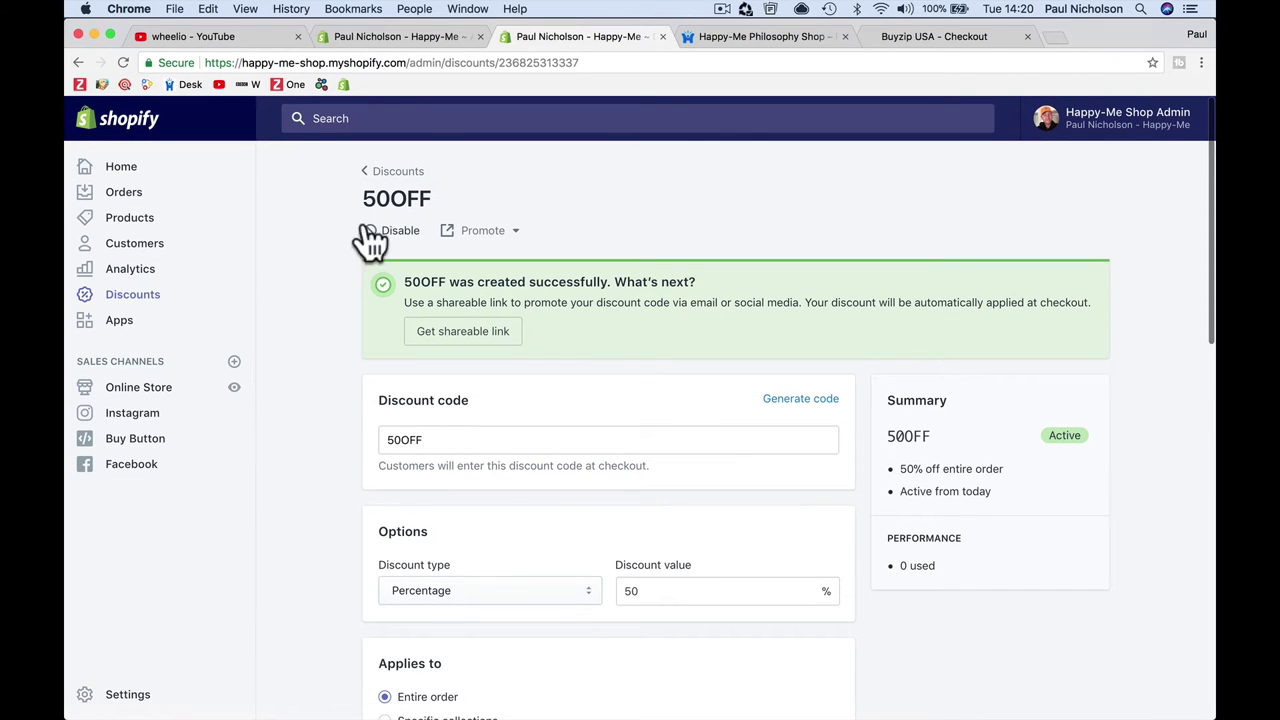
Step: Create a second discount code 20OFF giving 20% off the entire order
left_click(390, 172)
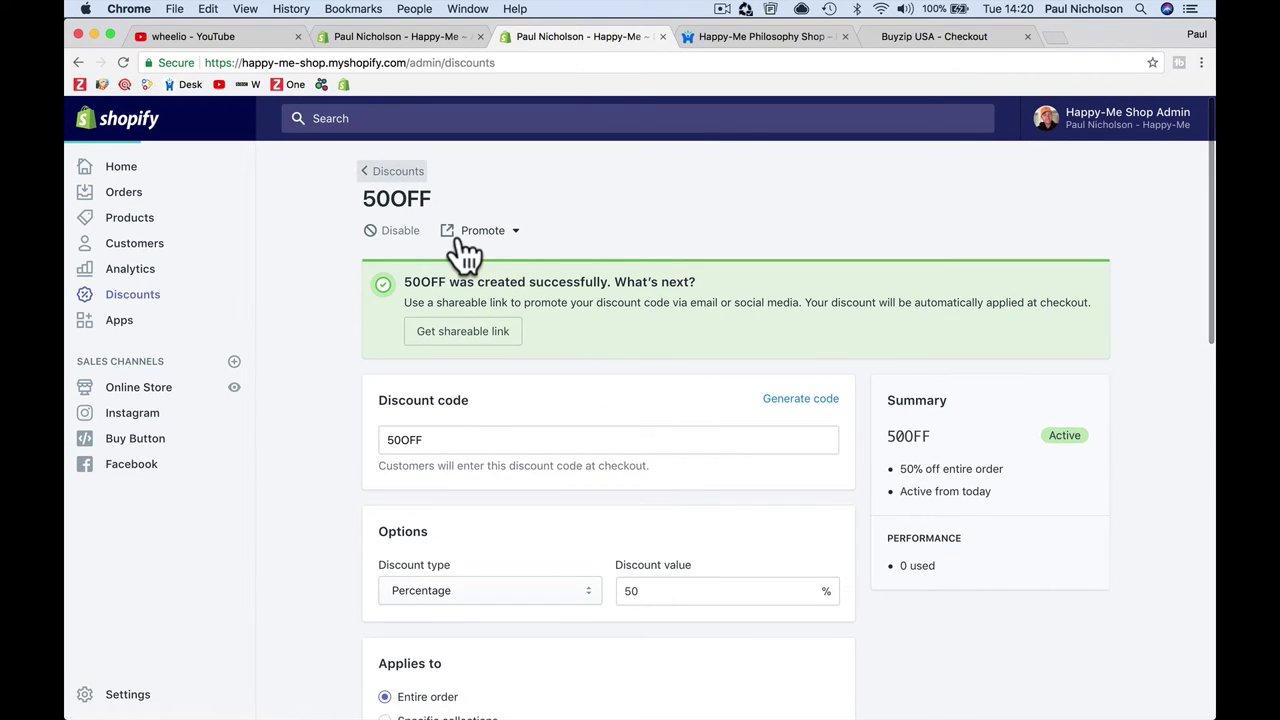
left_click(1133, 195)
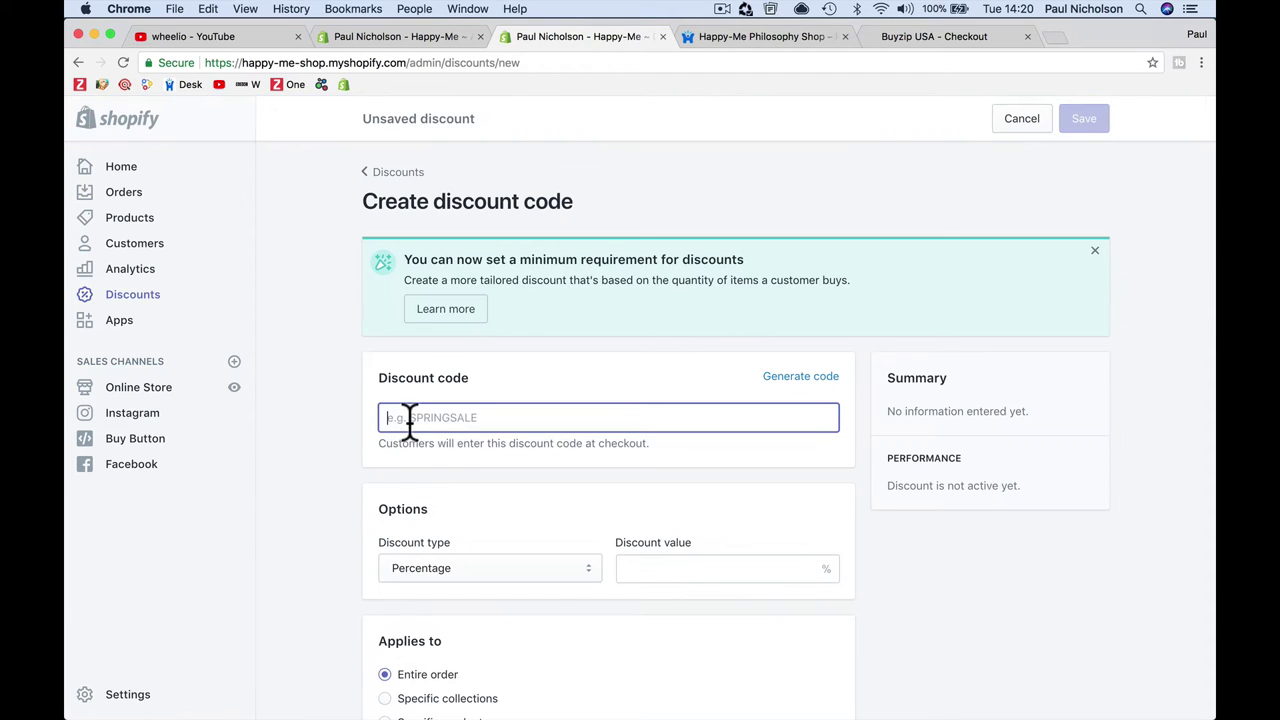
type("20OFF")
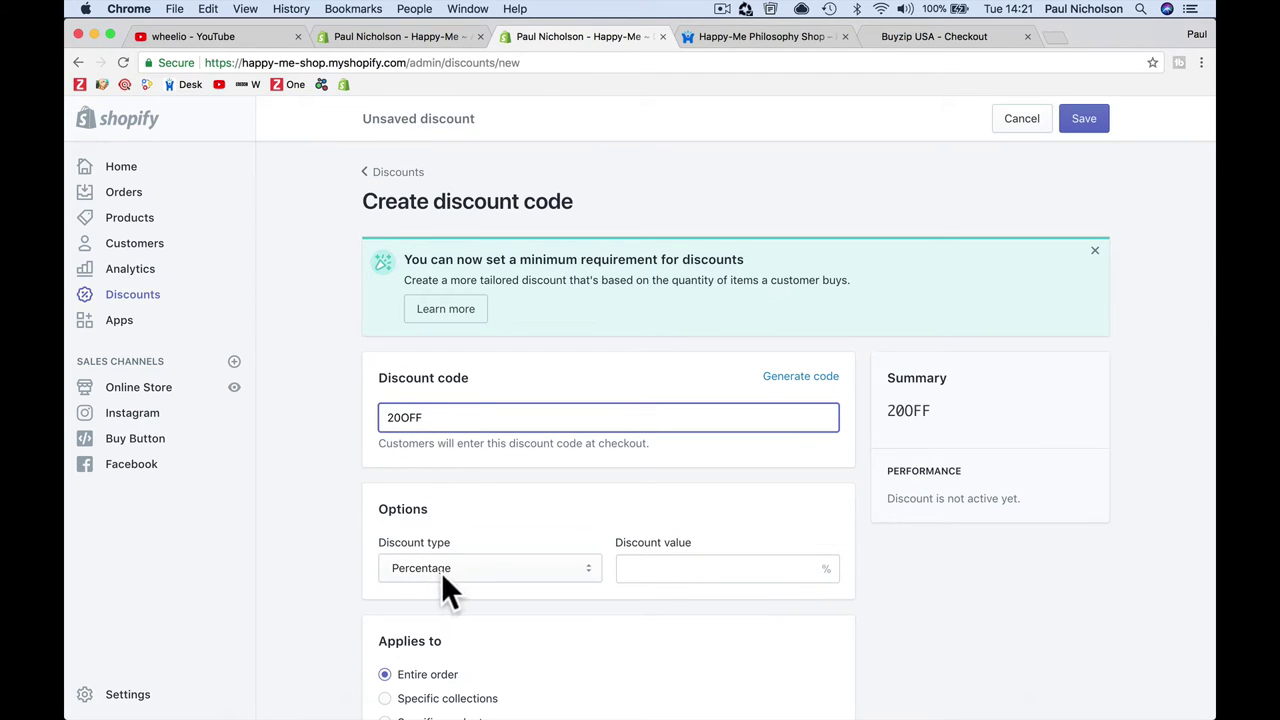
left_click(443, 572)
left_click(657, 576)
left_click(657, 572)
type("20")
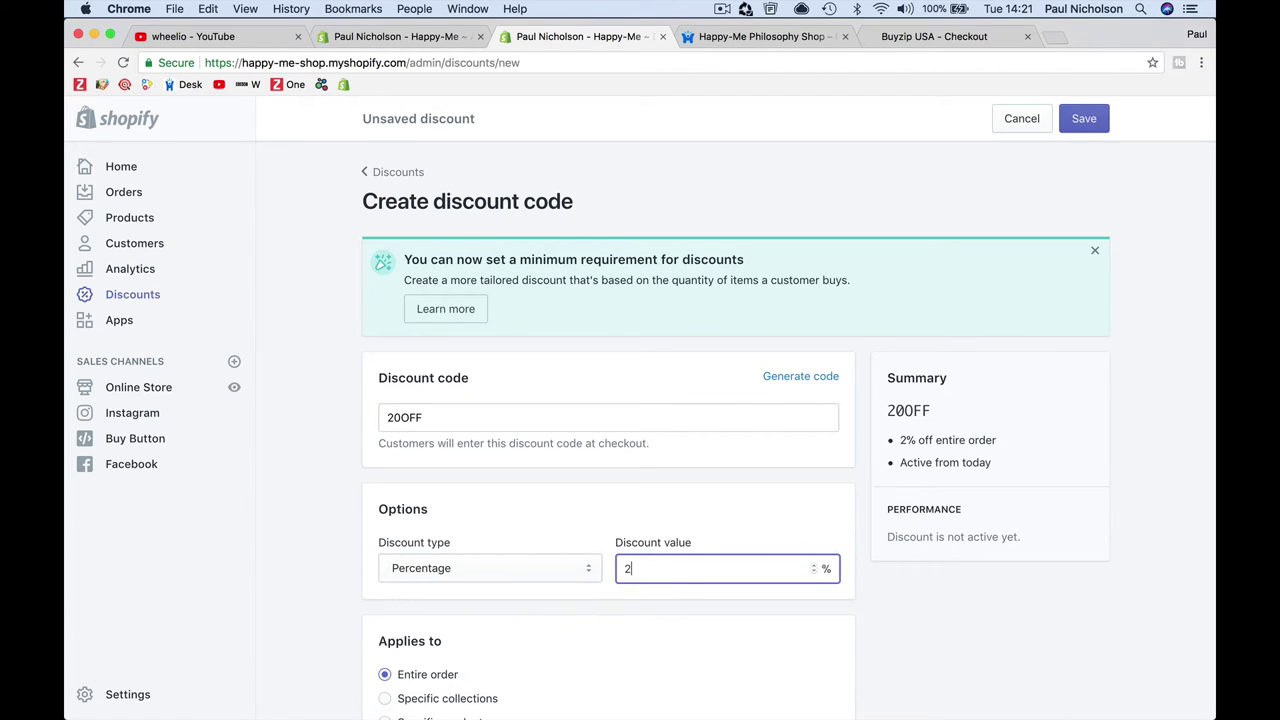
left_click(1085, 118)
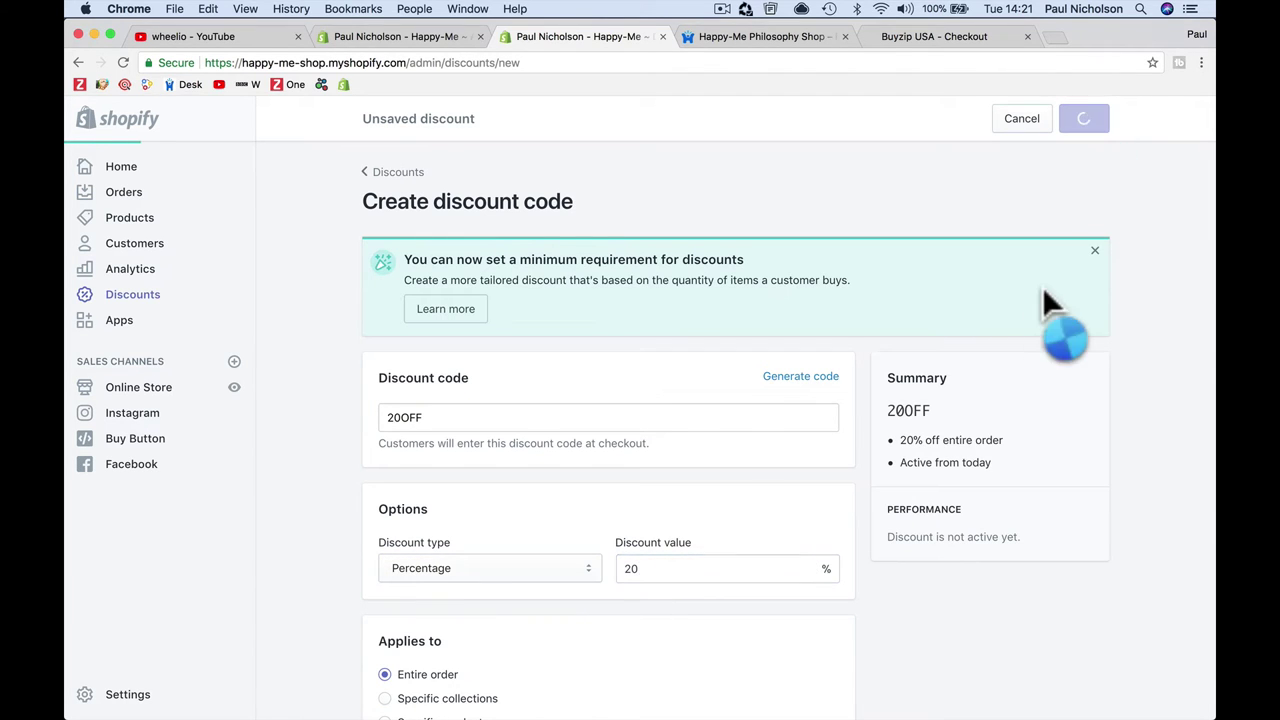
scroll(1042, 286, "down", 5)
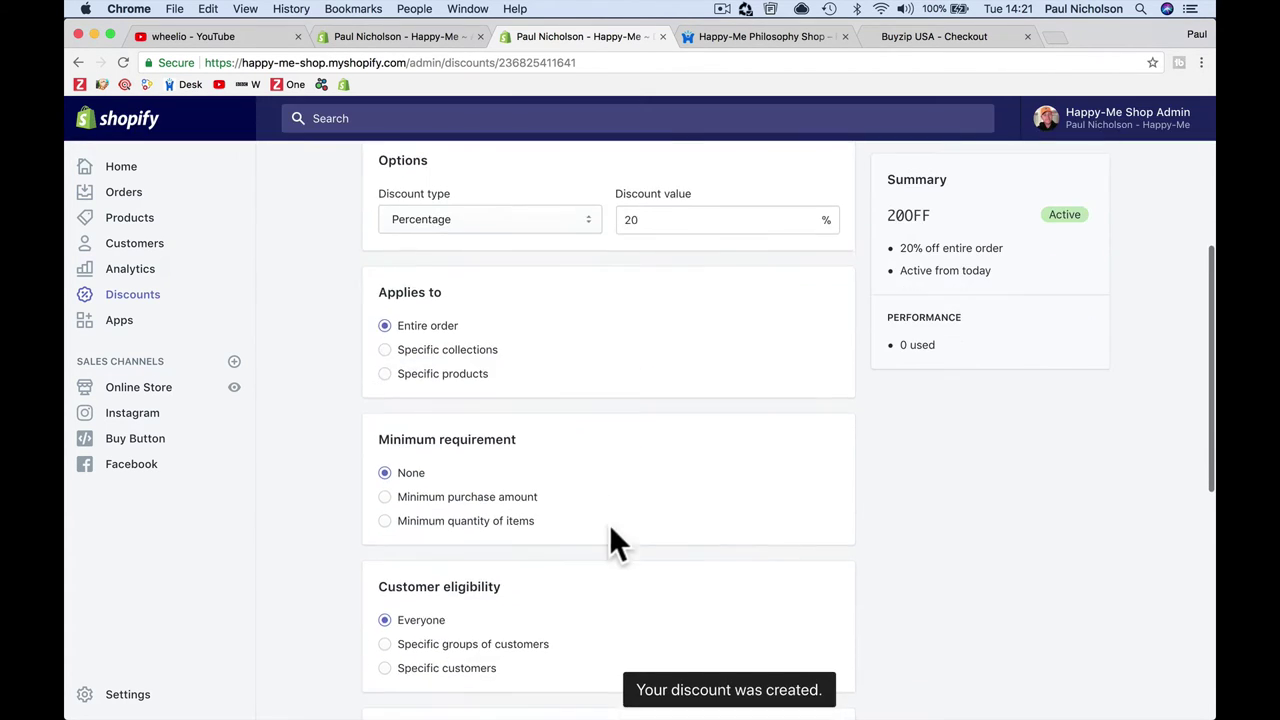
scroll(612, 527, "down", 2)
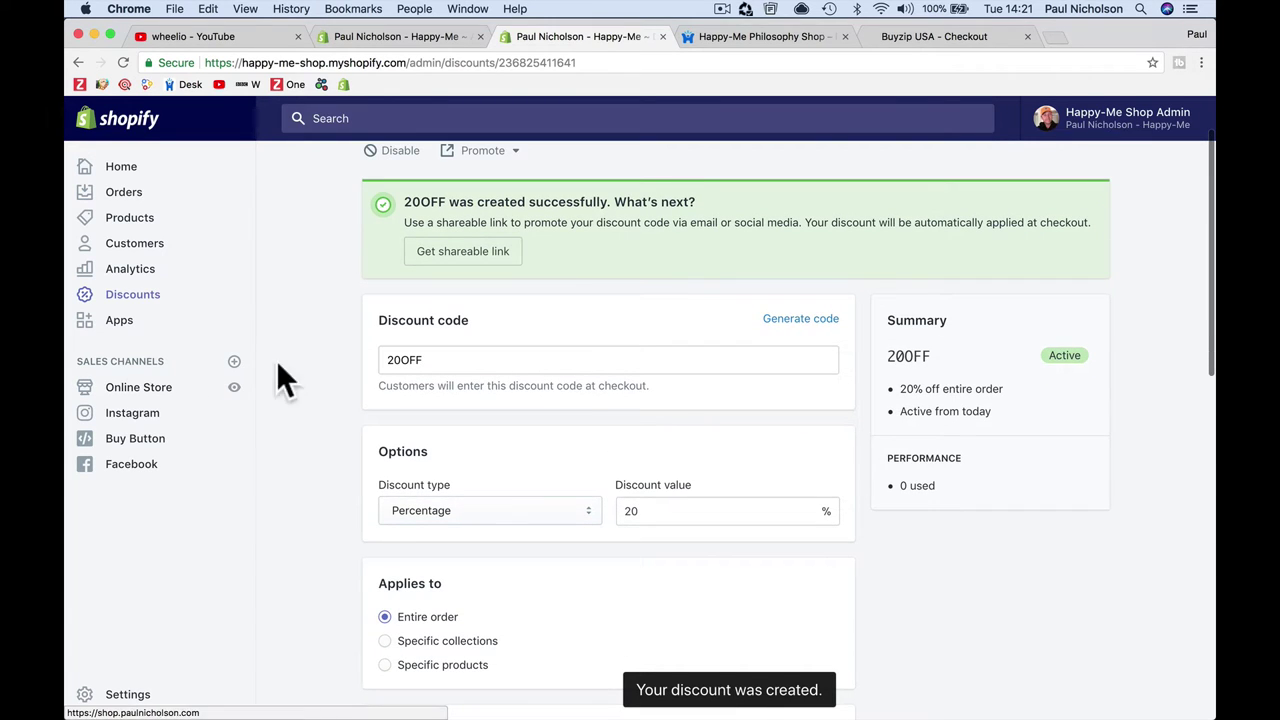
scroll(458, 405, "up", 2)
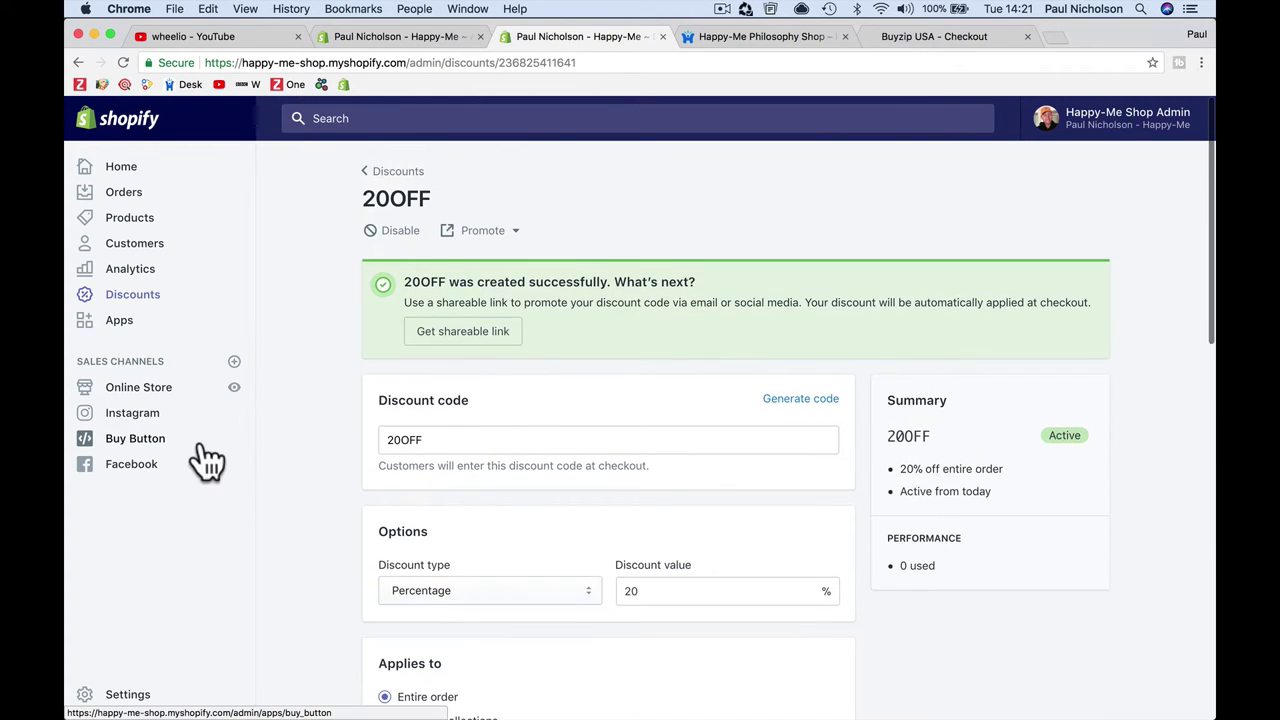
left_click(150, 320)
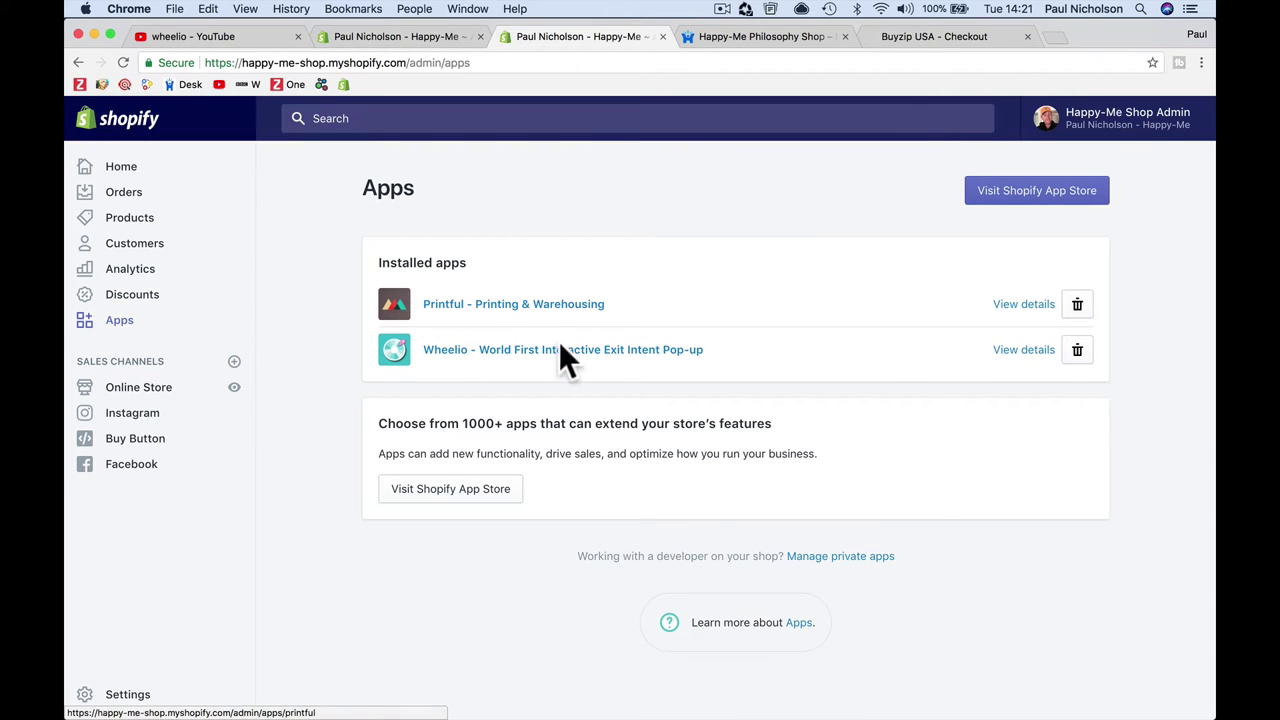
Step: In Wheelio's coupon slices, set slice 1's coupon code to 50OFF
left_click(555, 350)
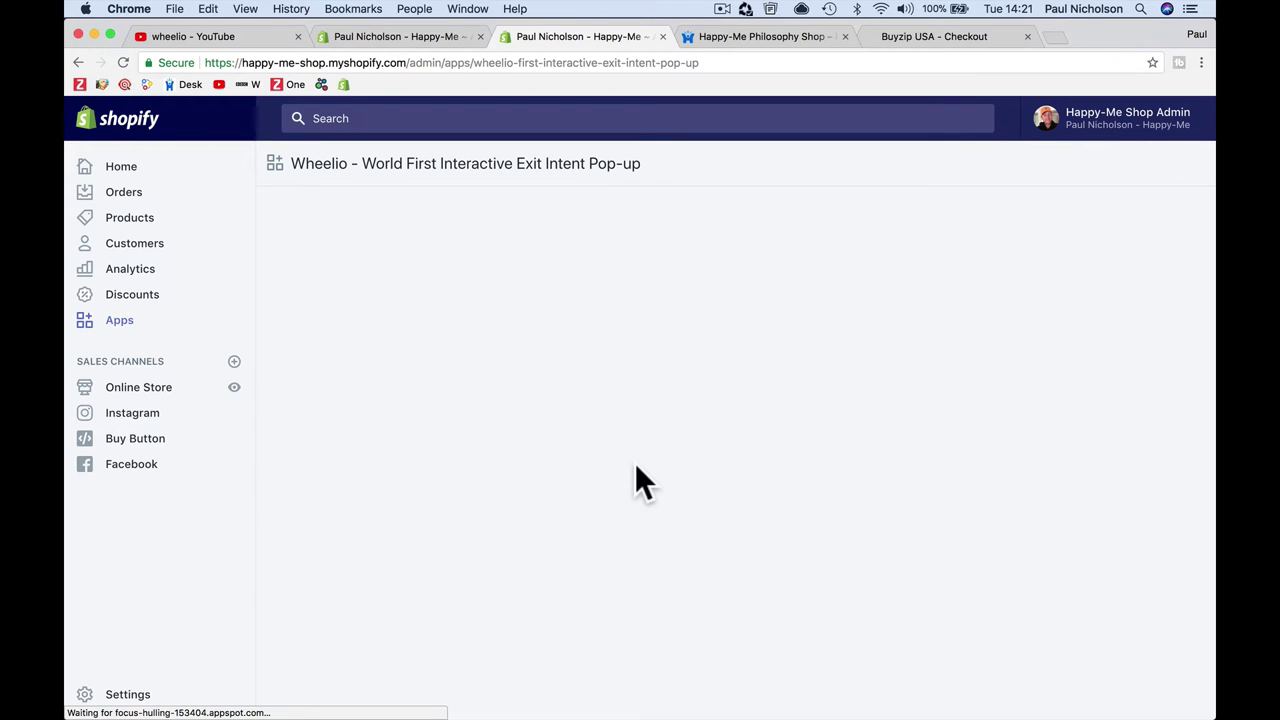
scroll(630, 540, "down", 3)
scroll(630, 604, "down", 10)
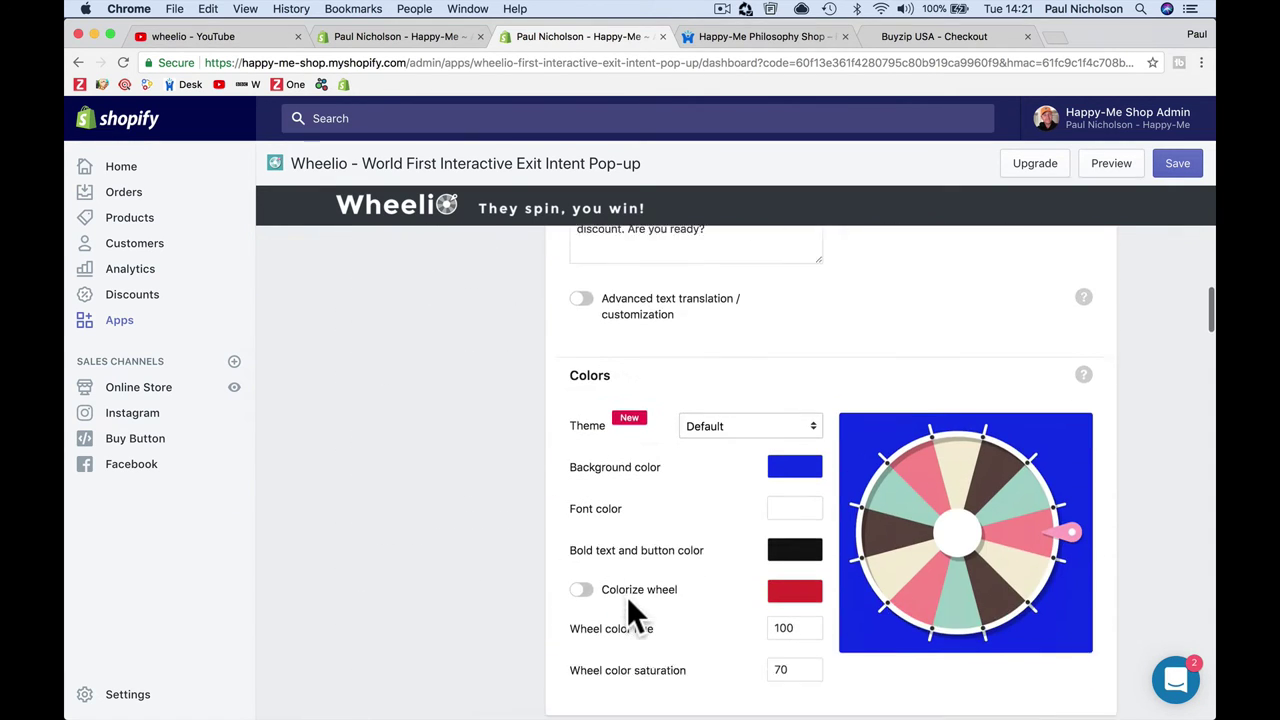
scroll(627, 596, "down", 5)
triple_click(900, 328)
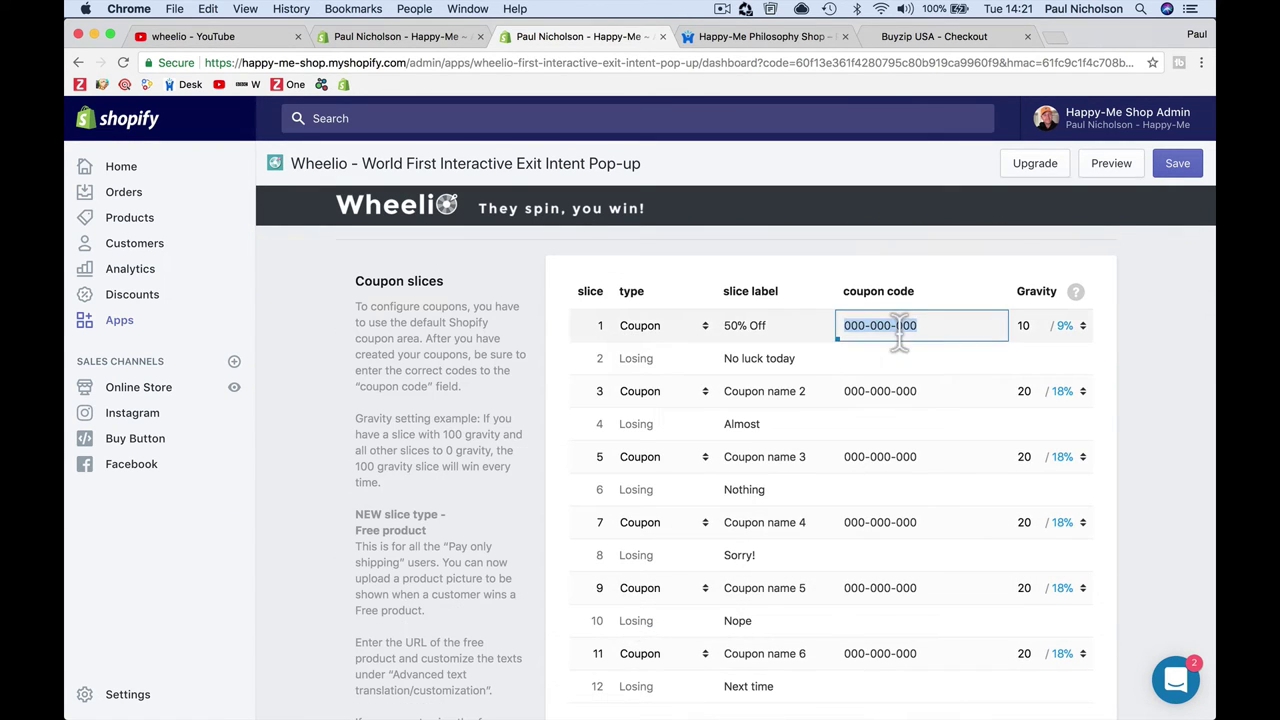
type("50OFF")
key("Tab")
Step: Relabel slice 3 '20% Off' and give it coupon code 20OFF
left_click(890, 389)
left_click(803, 391)
triple_click(803, 391)
type("20")
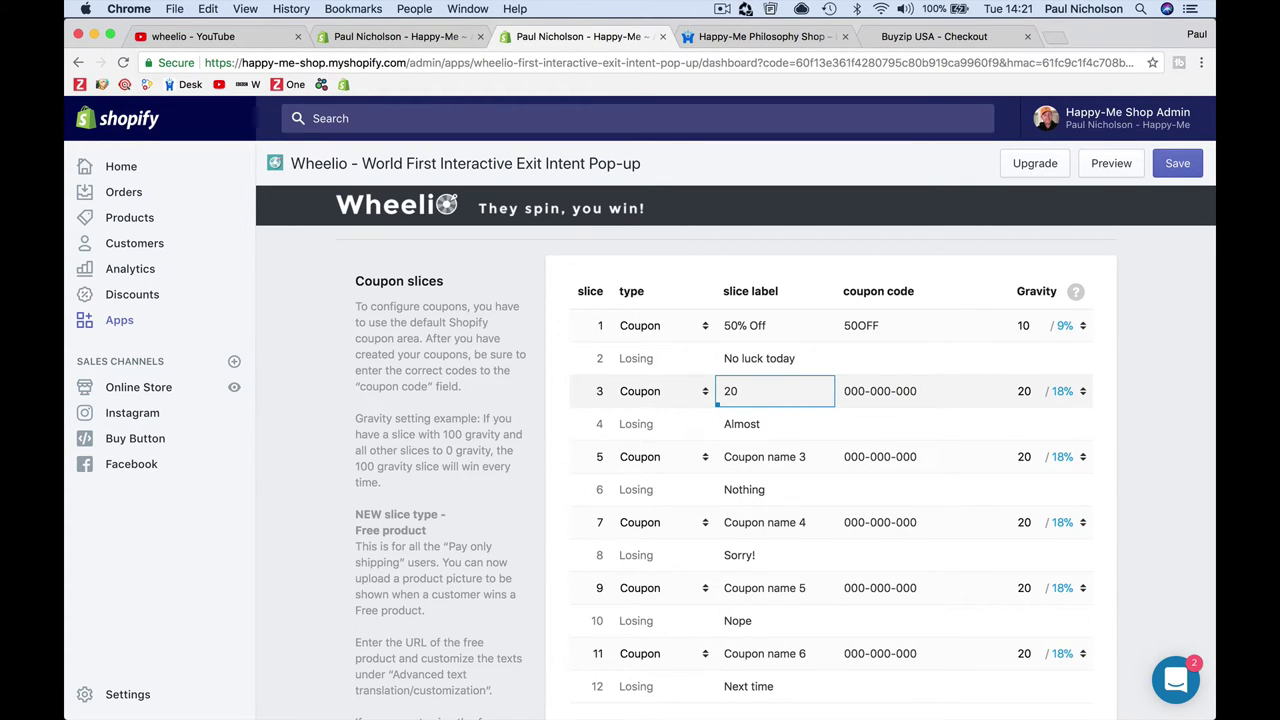
type("% Off")
key("Tab")
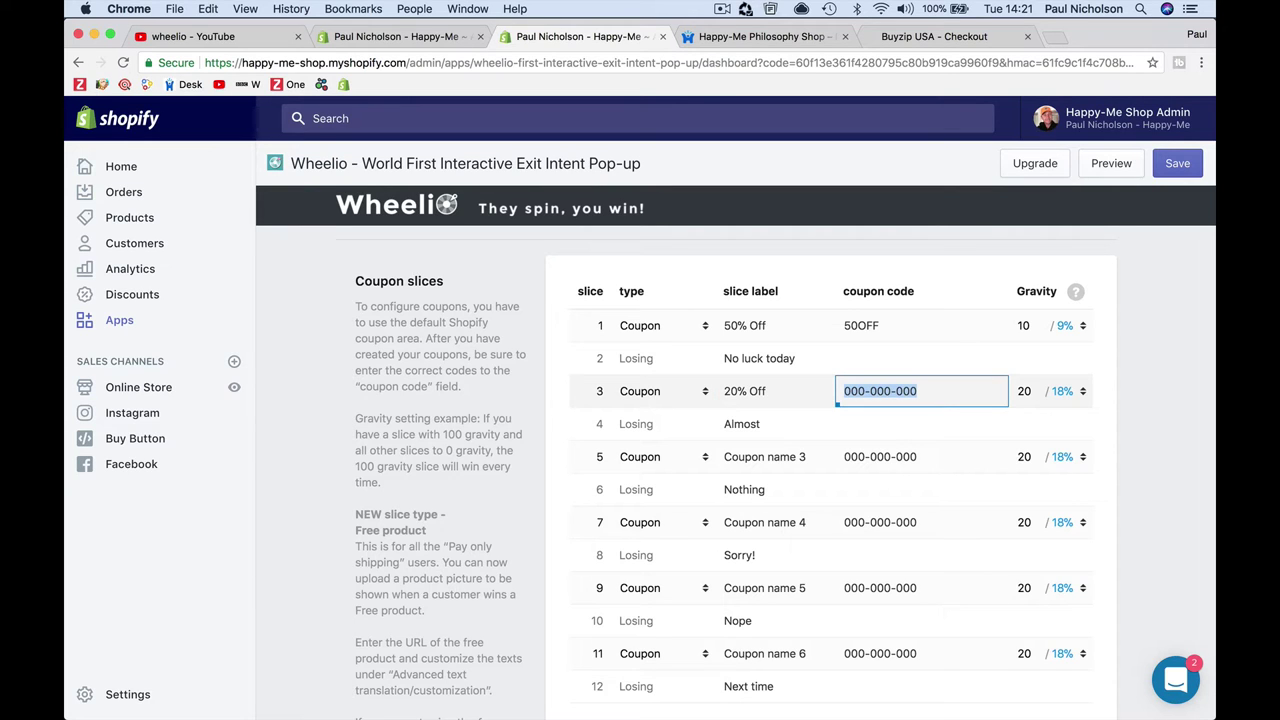
type("20OFF")
key("Tab")
Step: Relabel slice 7 as '20% Off' and fill in its coupon code
scroll(790, 520, "down", 2)
left_click(785, 560)
scroll(786, 545, "up", 1)
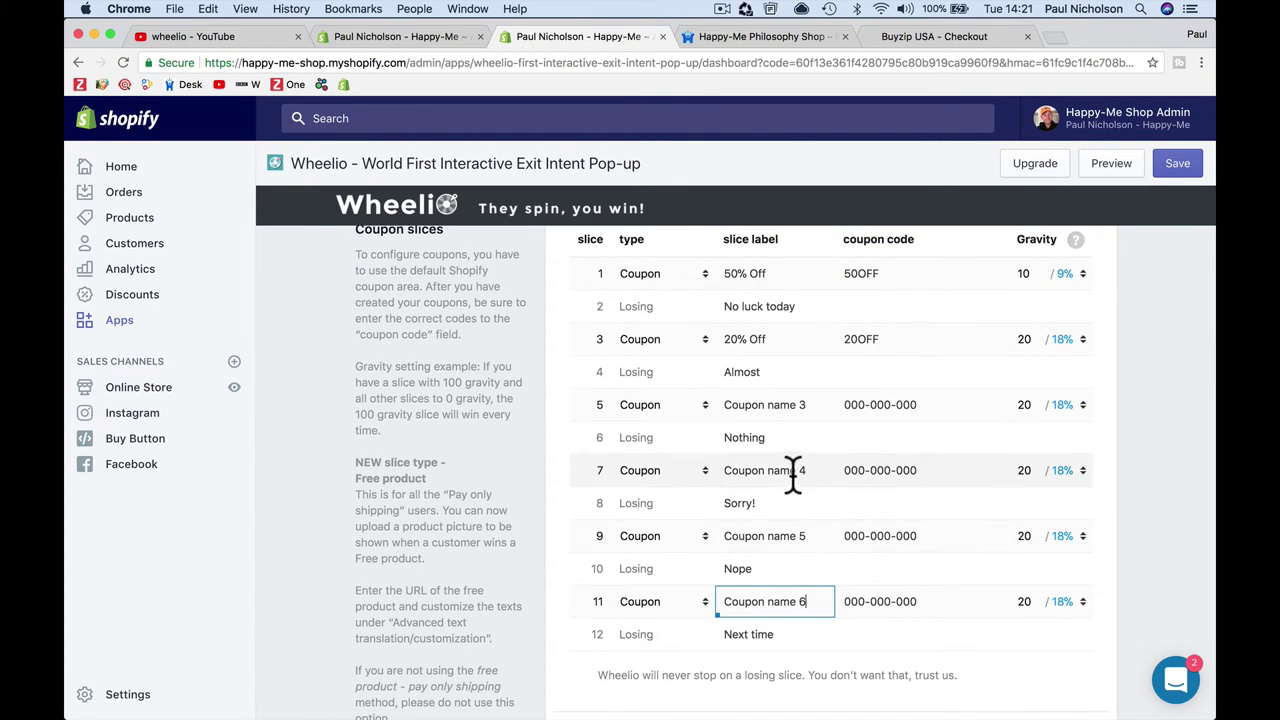
left_click(792, 470)
type("2")
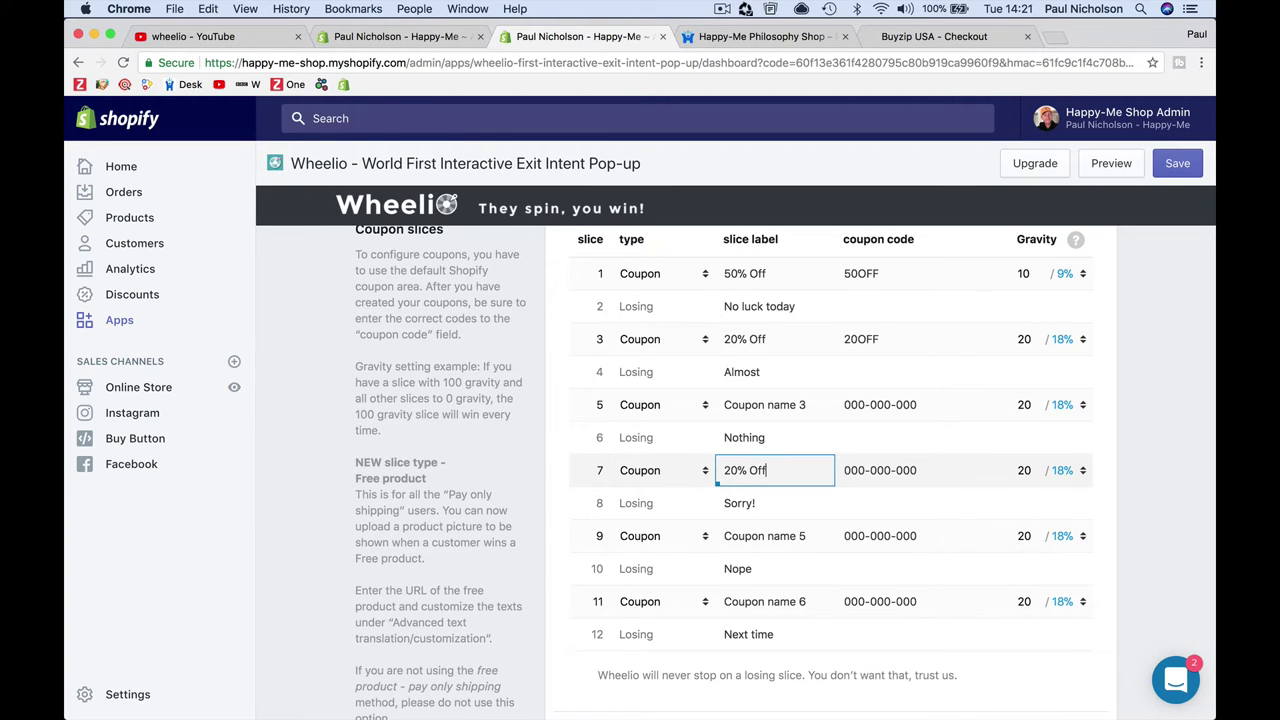
key("Tab")
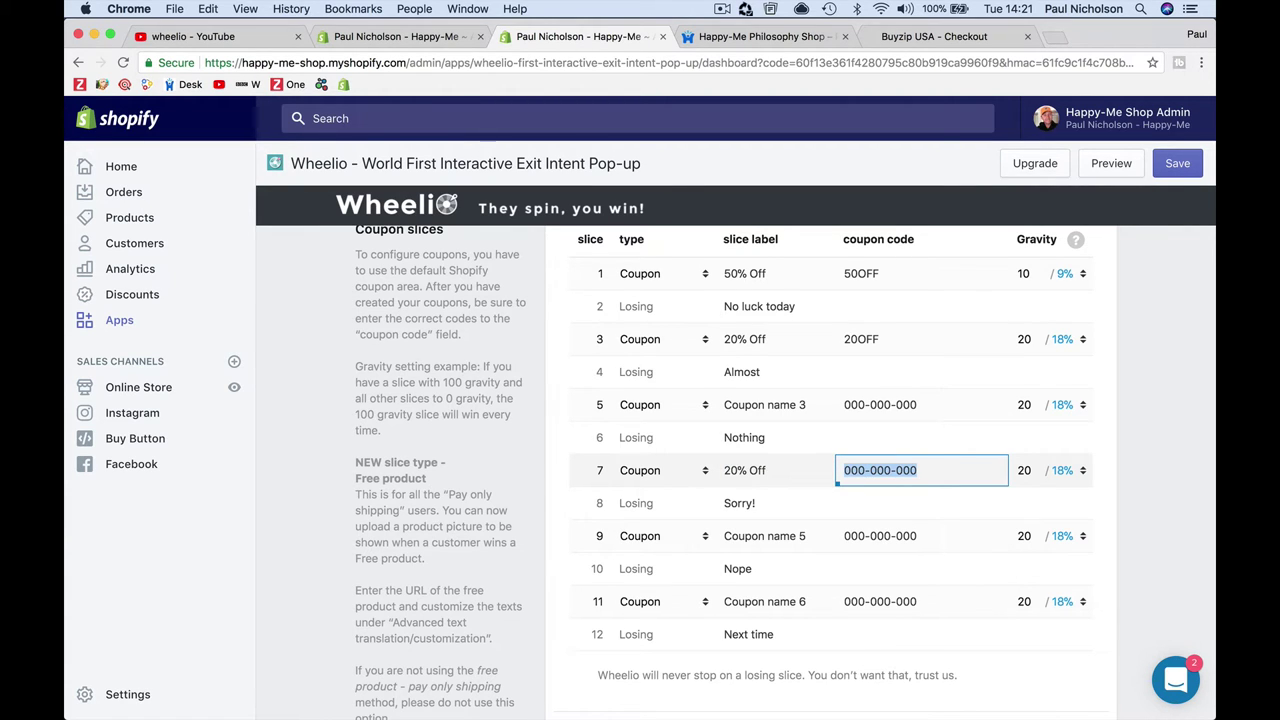
type("20)FF")
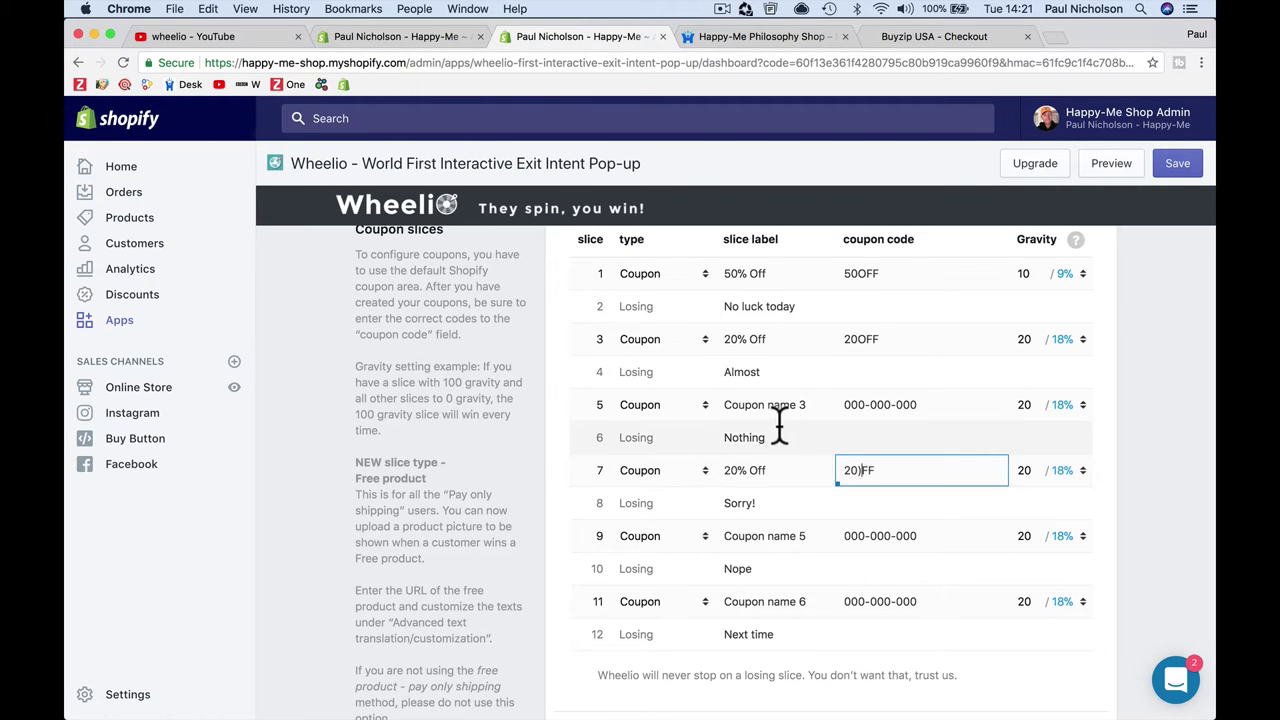
Step: Set the gravity of slices 3 and 7 to 30
left_click(1016, 339)
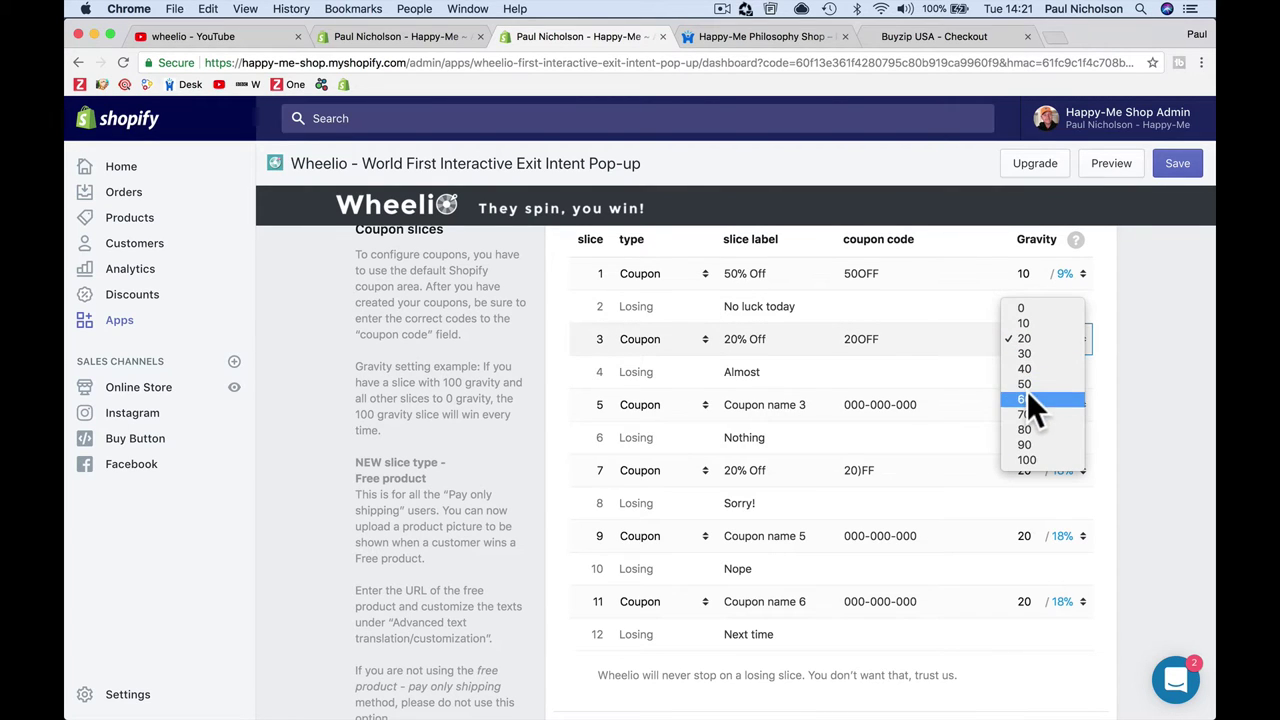
left_click(1027, 394)
left_click(1031, 339)
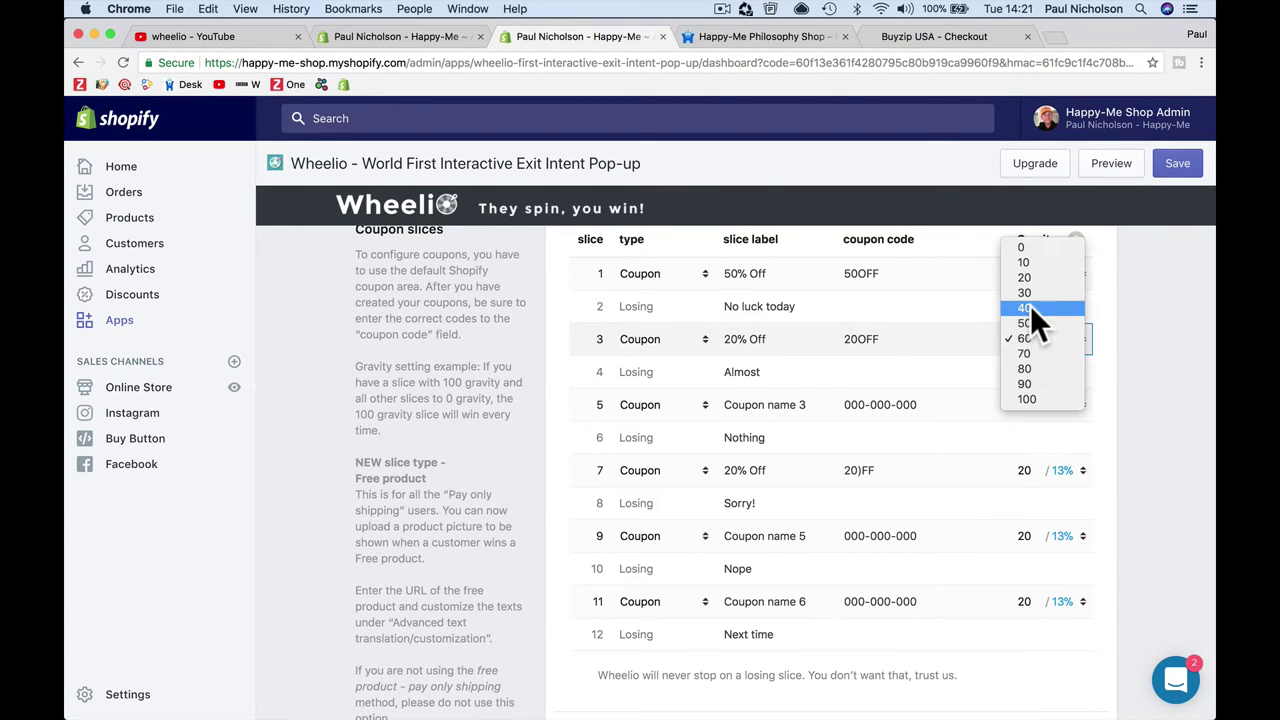
left_click(1027, 293)
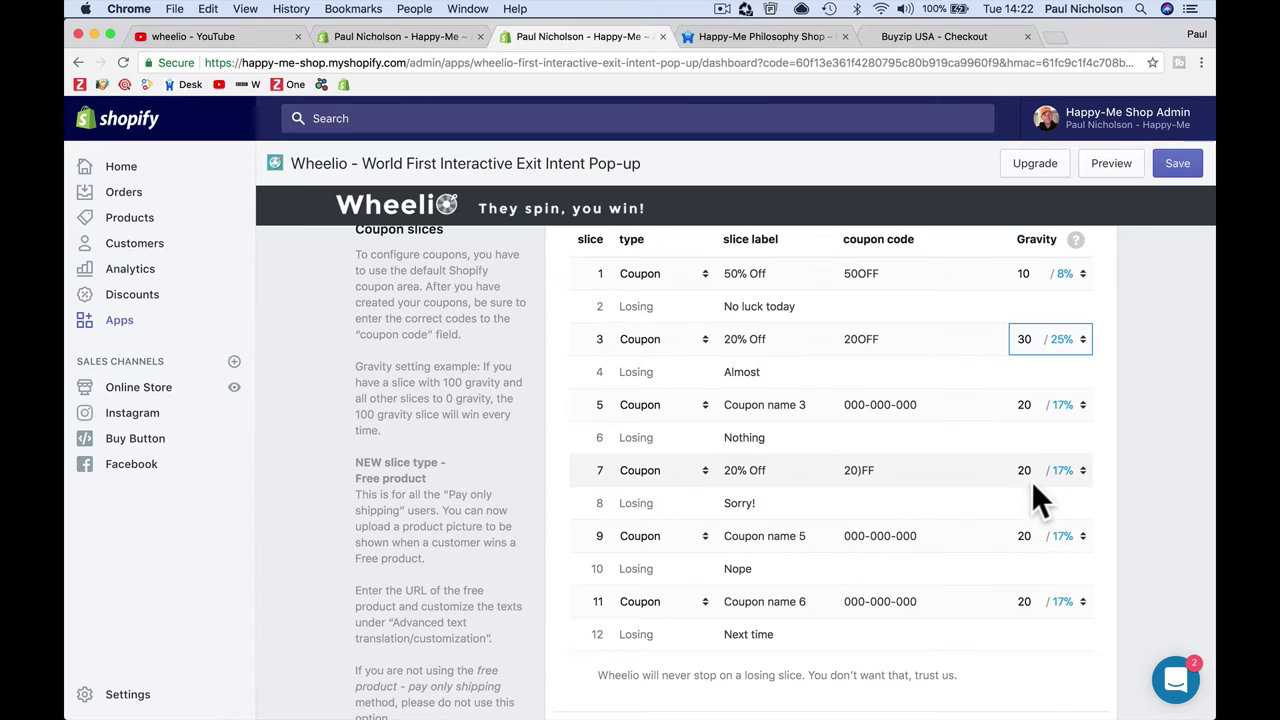
scroll(1027, 475, "up", 1)
left_click(1028, 474)
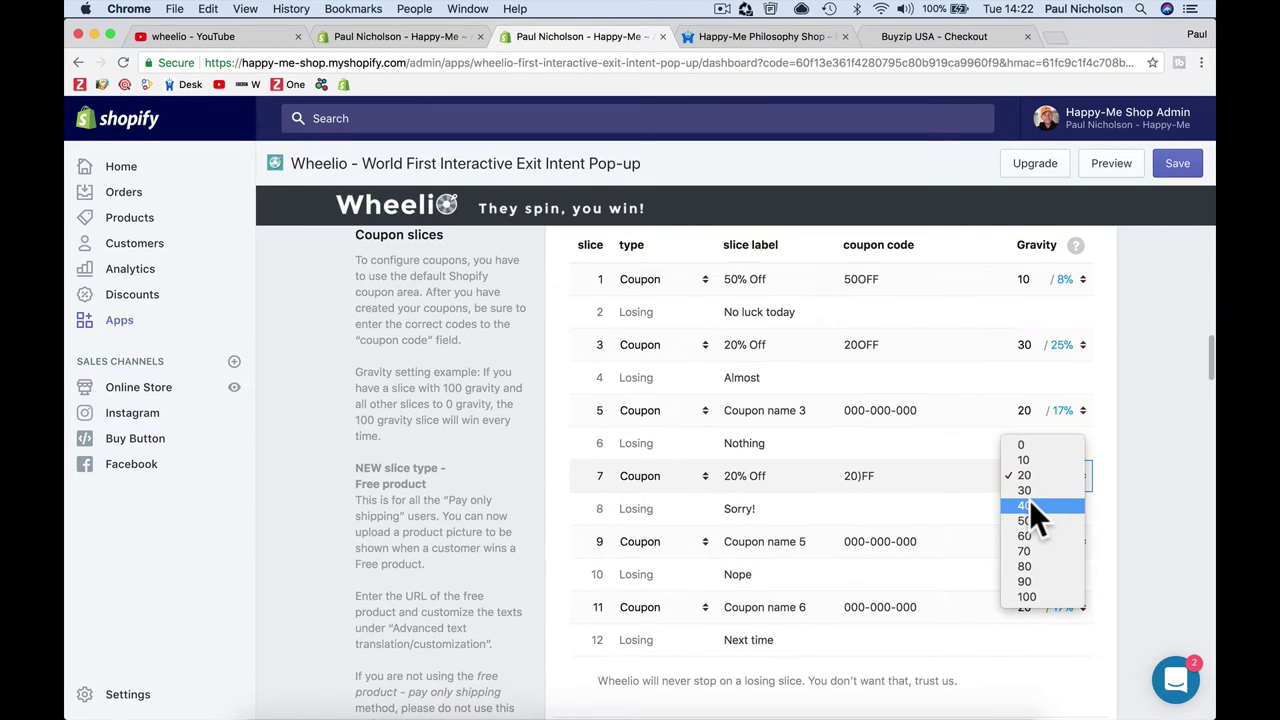
left_click(1031, 491)
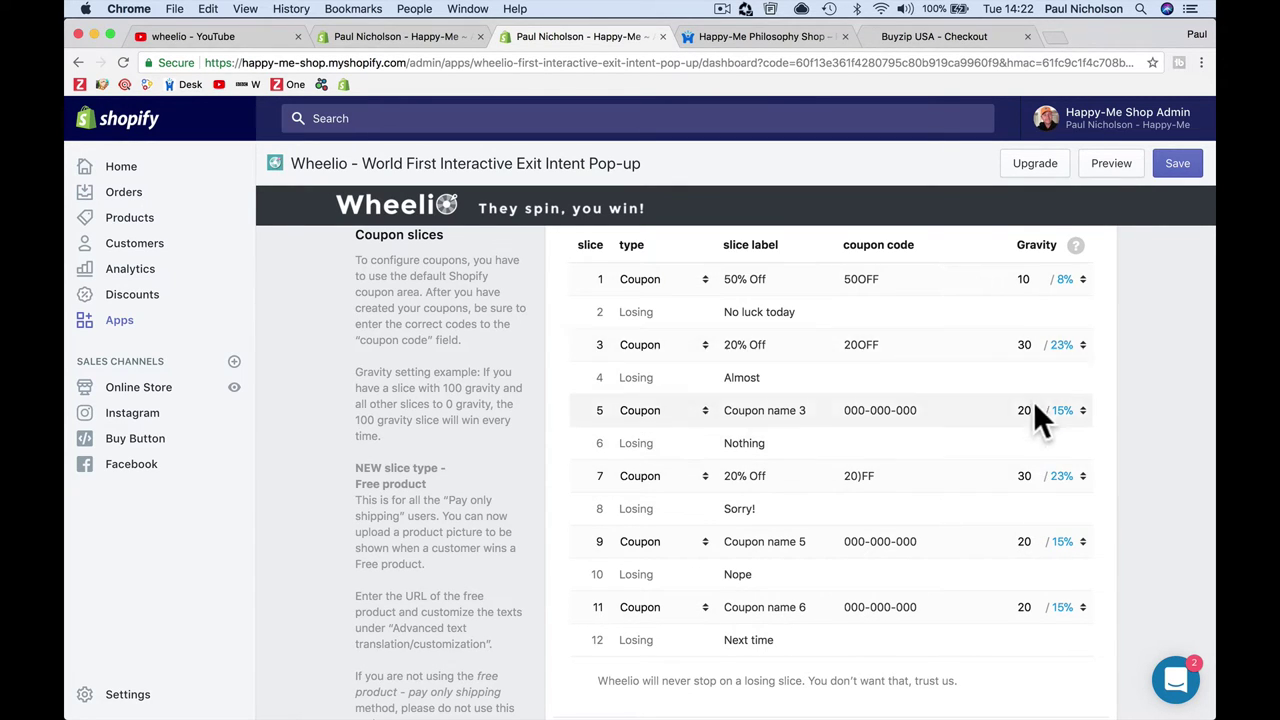
Step: Relabel slice 5 'Free Training'
scroll(891, 400, "down", 1)
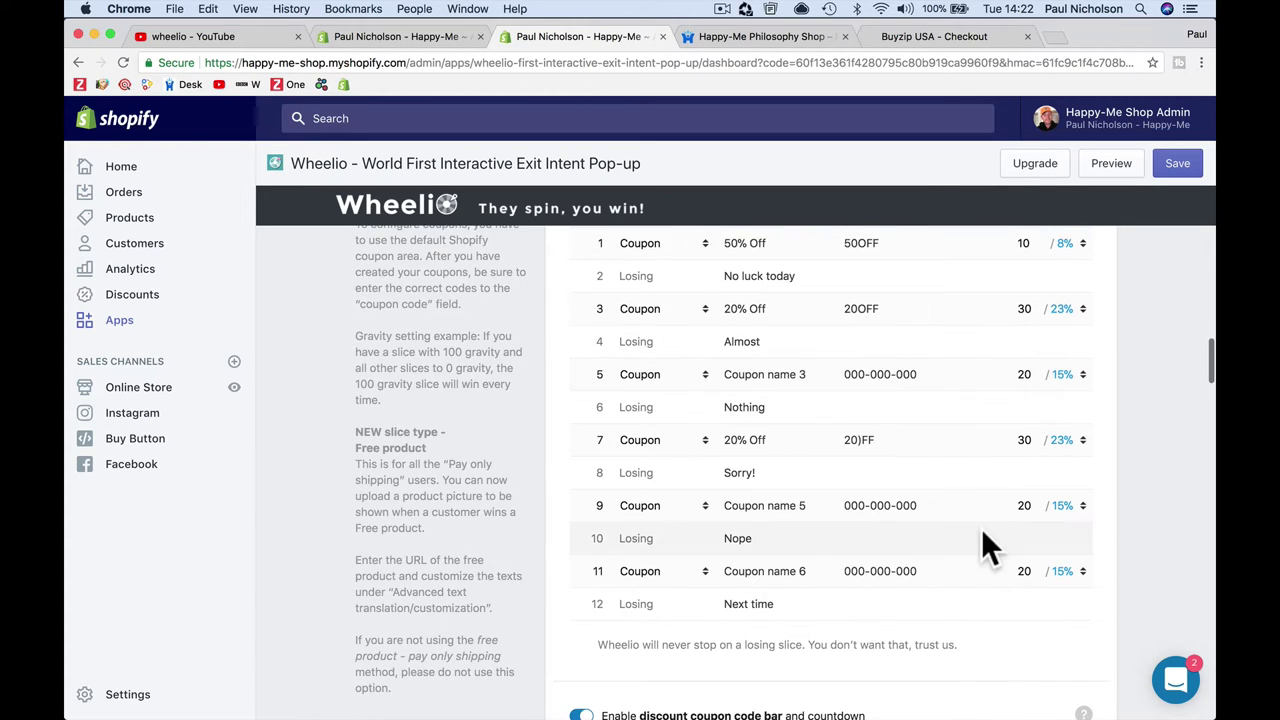
scroll(981, 528, "up", 2)
scroll(925, 495, "down", 3)
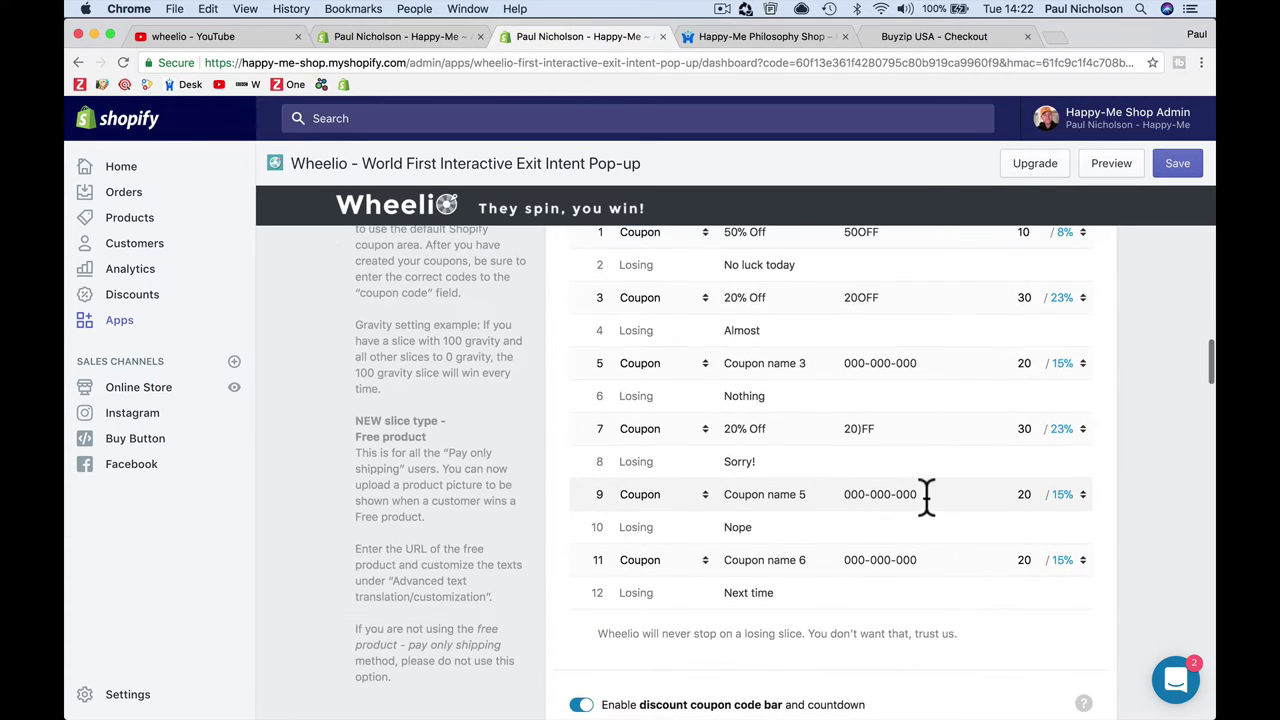
scroll(808, 522, "up", 1)
left_click(796, 513)
left_click(774, 384)
triple_click(774, 384)
type("Free Training")
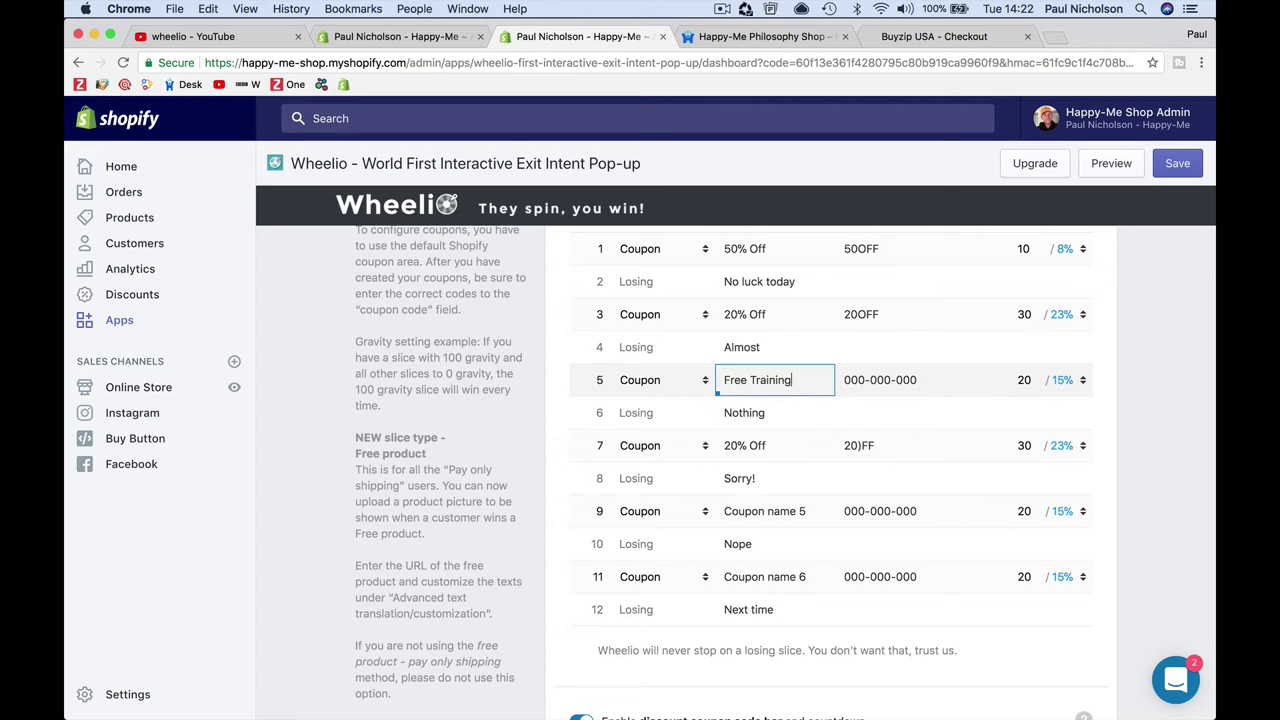
key("Tab")
Step: Make slice 5 a Free product slice and open its product details
left_click(687, 379)
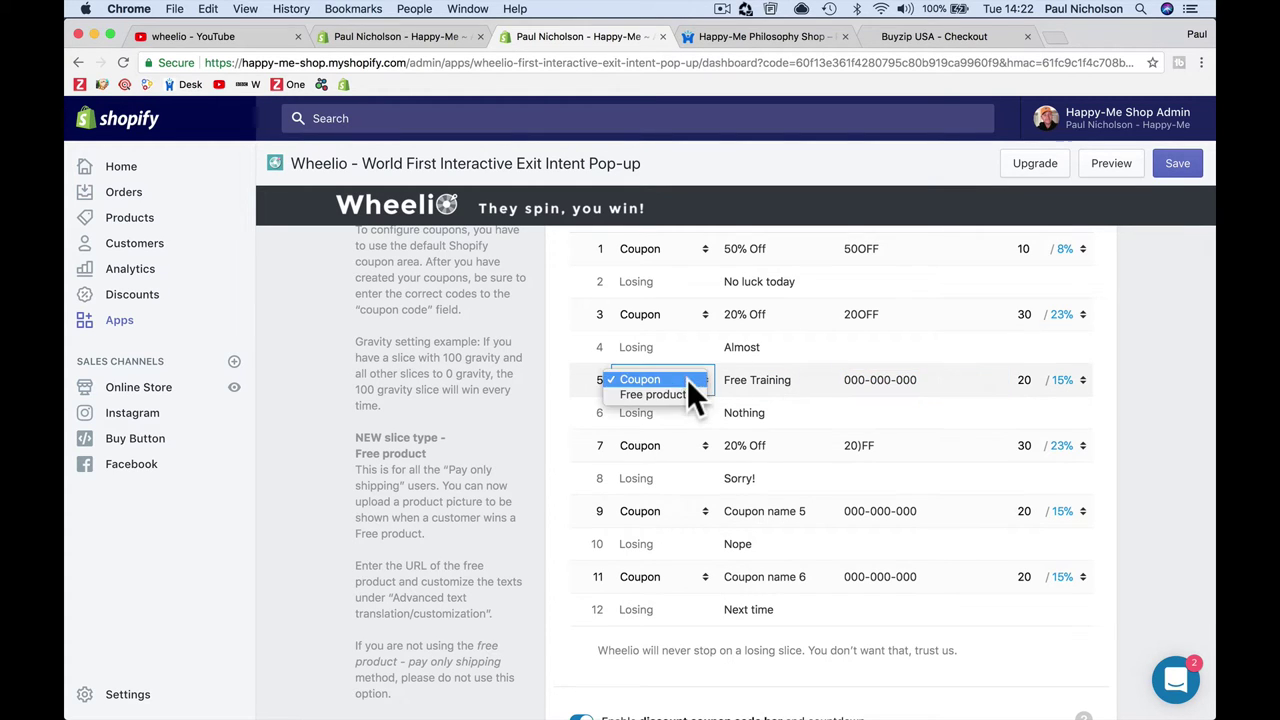
left_click(722, 394)
left_click(891, 386)
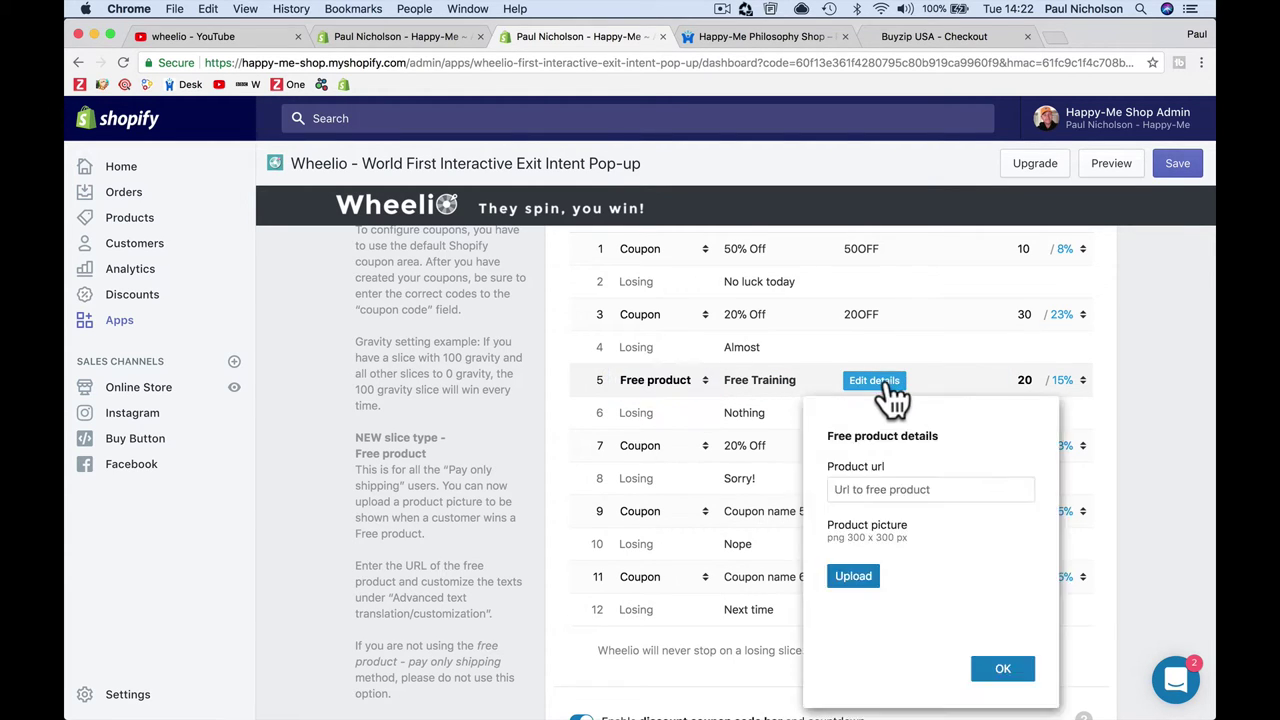
left_click(885, 489)
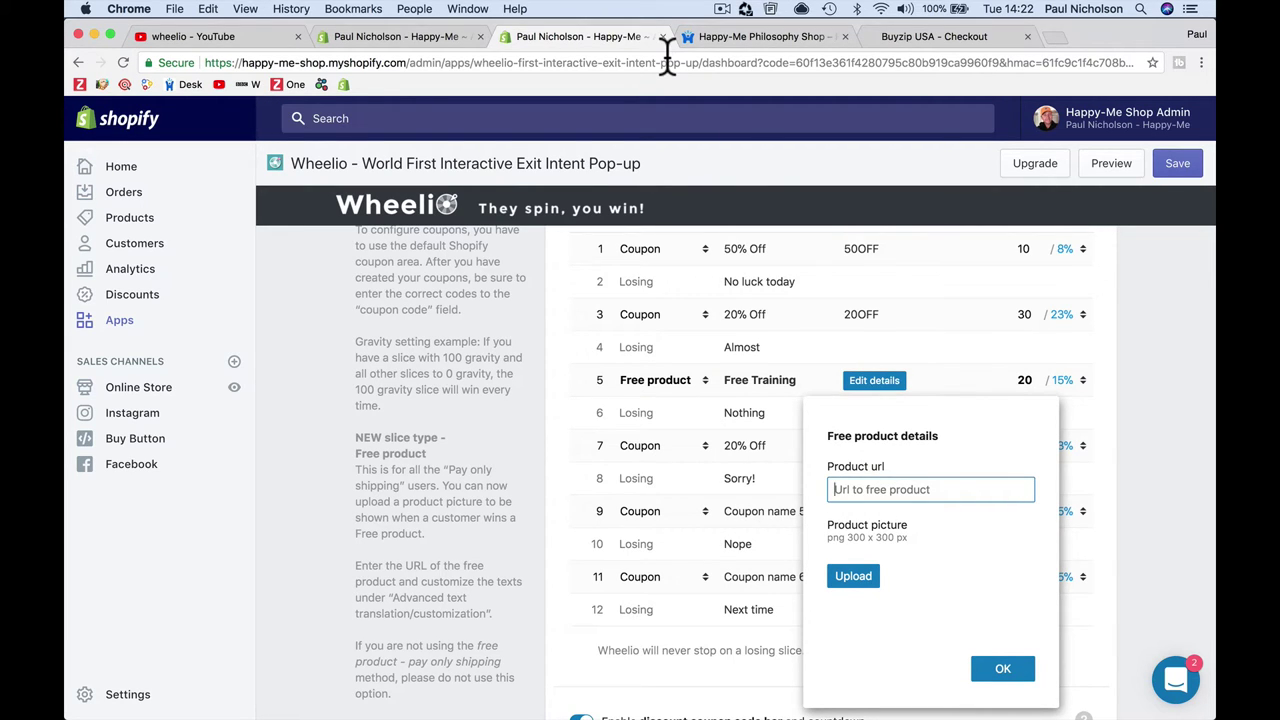
left_click(712, 37)
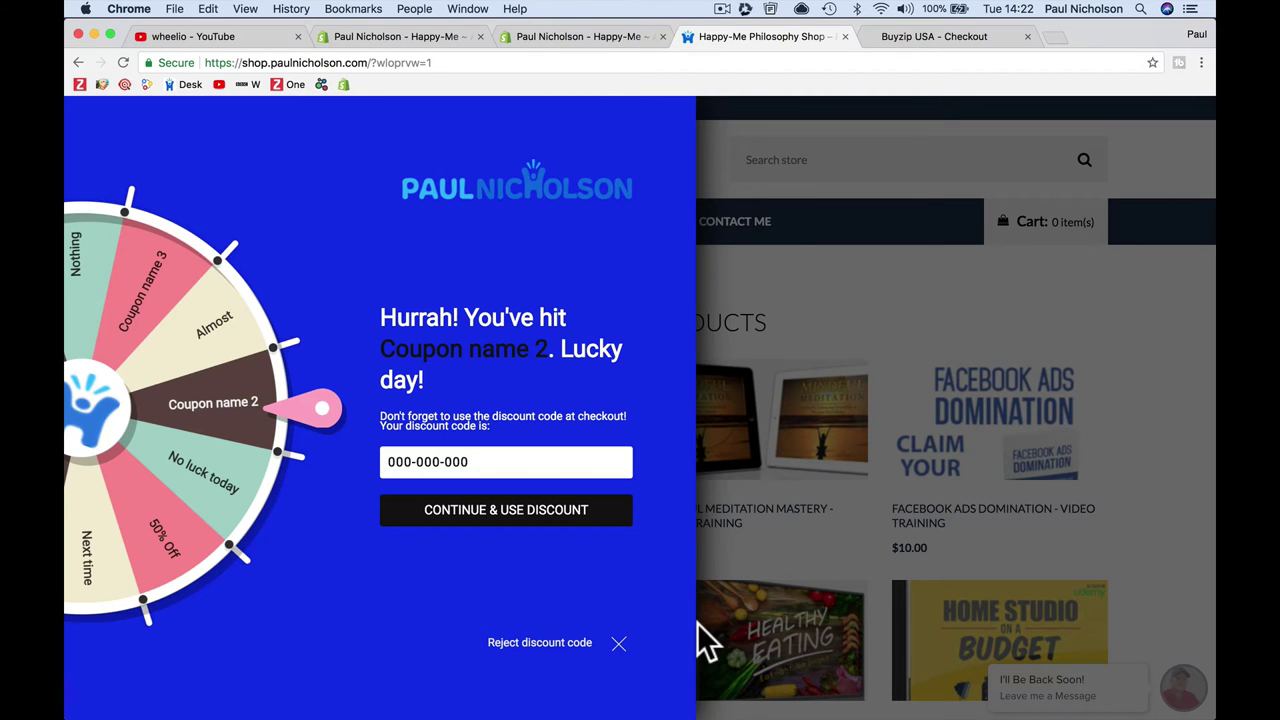
Step: Close the wheel, open Zoho ONE Full Training from the Training collection, and select its URL
left_click(619, 645)
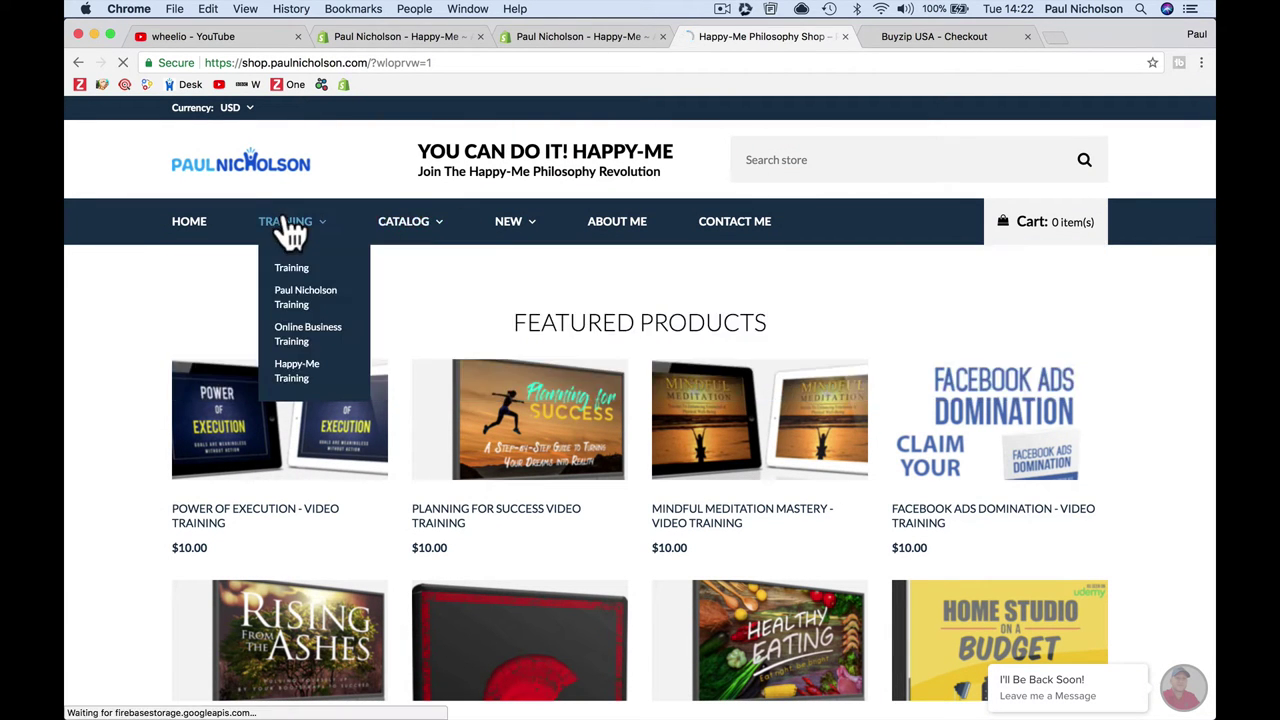
left_click(289, 226)
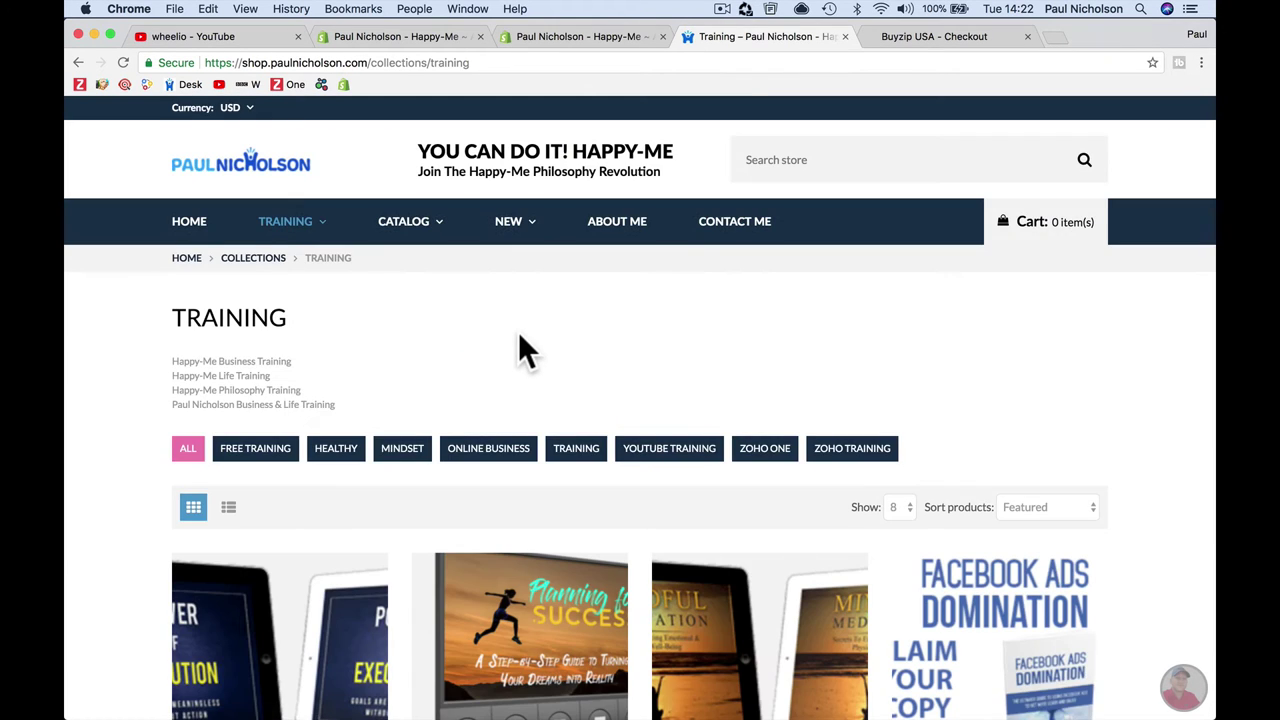
scroll(519, 336, "down", 10)
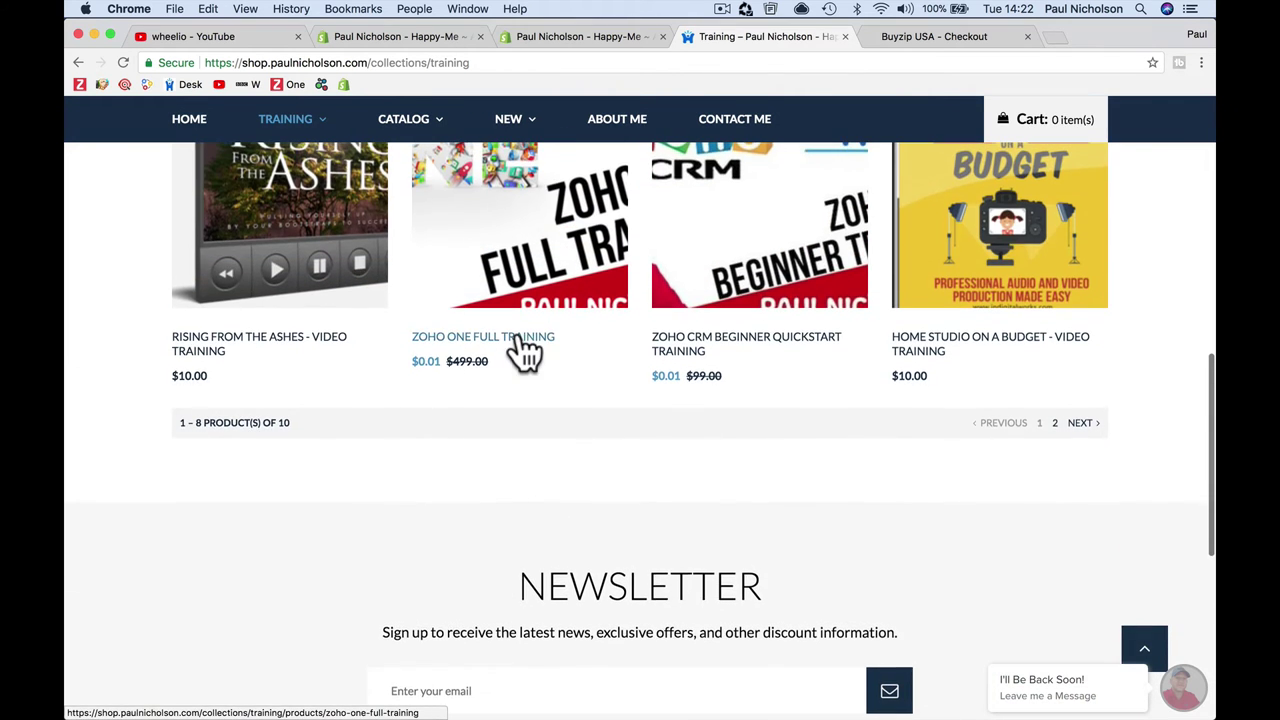
left_click(520, 340)
left_click(517, 68)
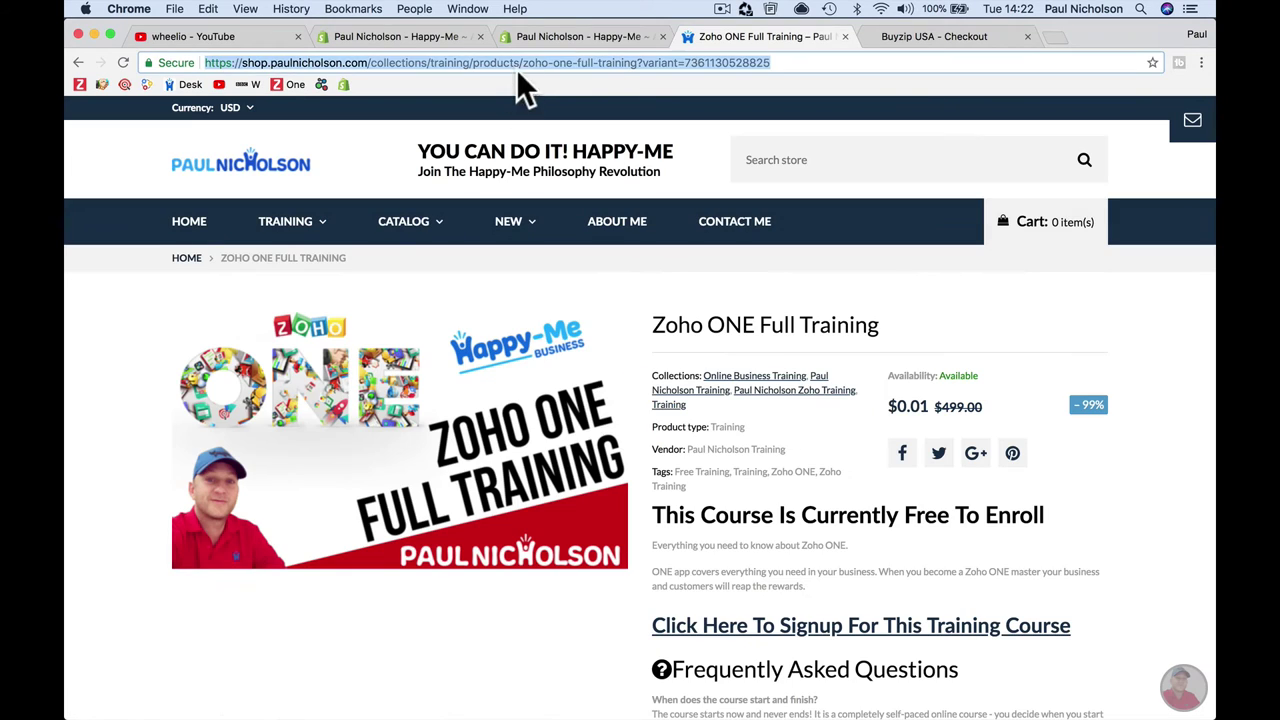
left_click(586, 62)
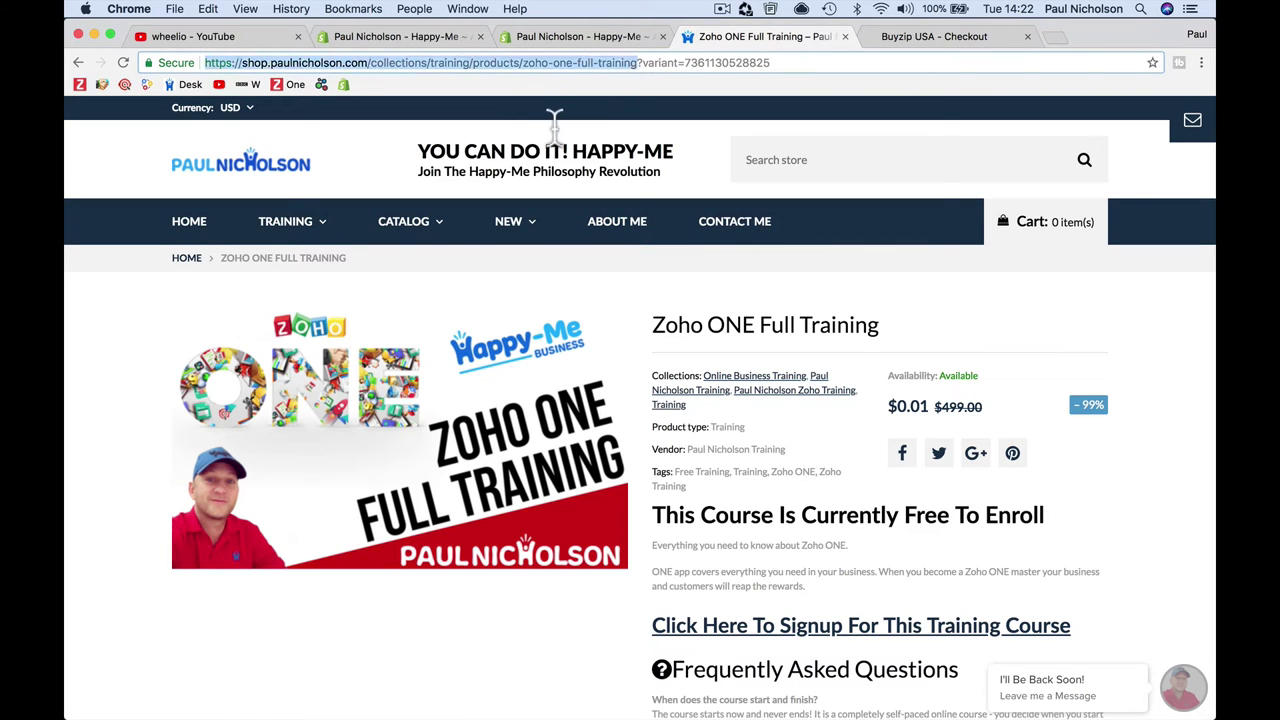
Step: Paste the Zoho ONE Full Training URL as slice 5's product url, upload a picture, and save
left_click(415, 37)
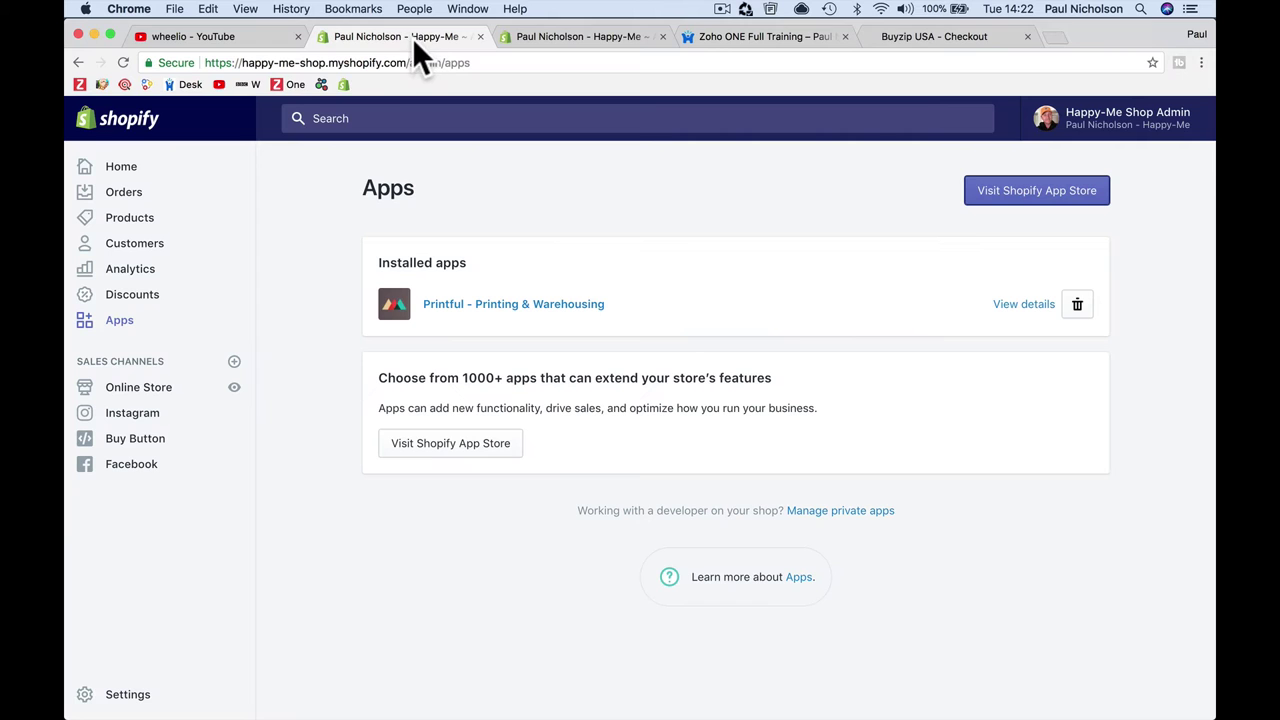
left_click(541, 36)
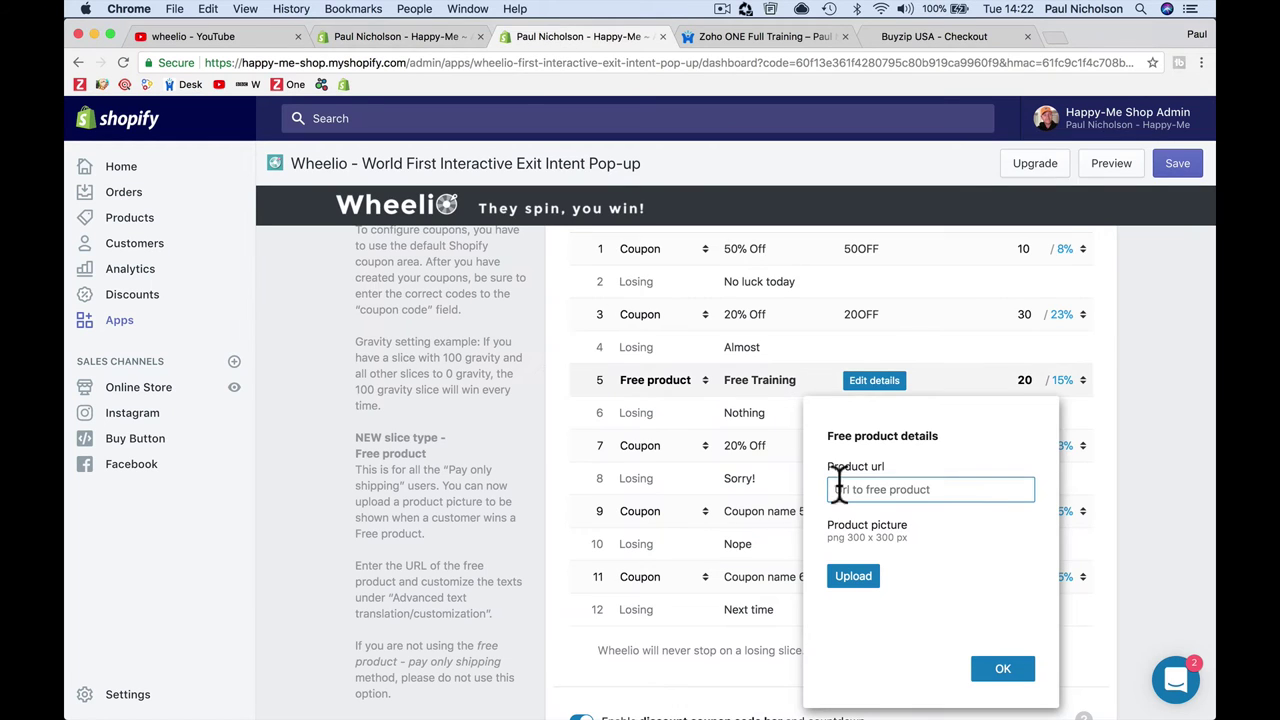
key("super+v")
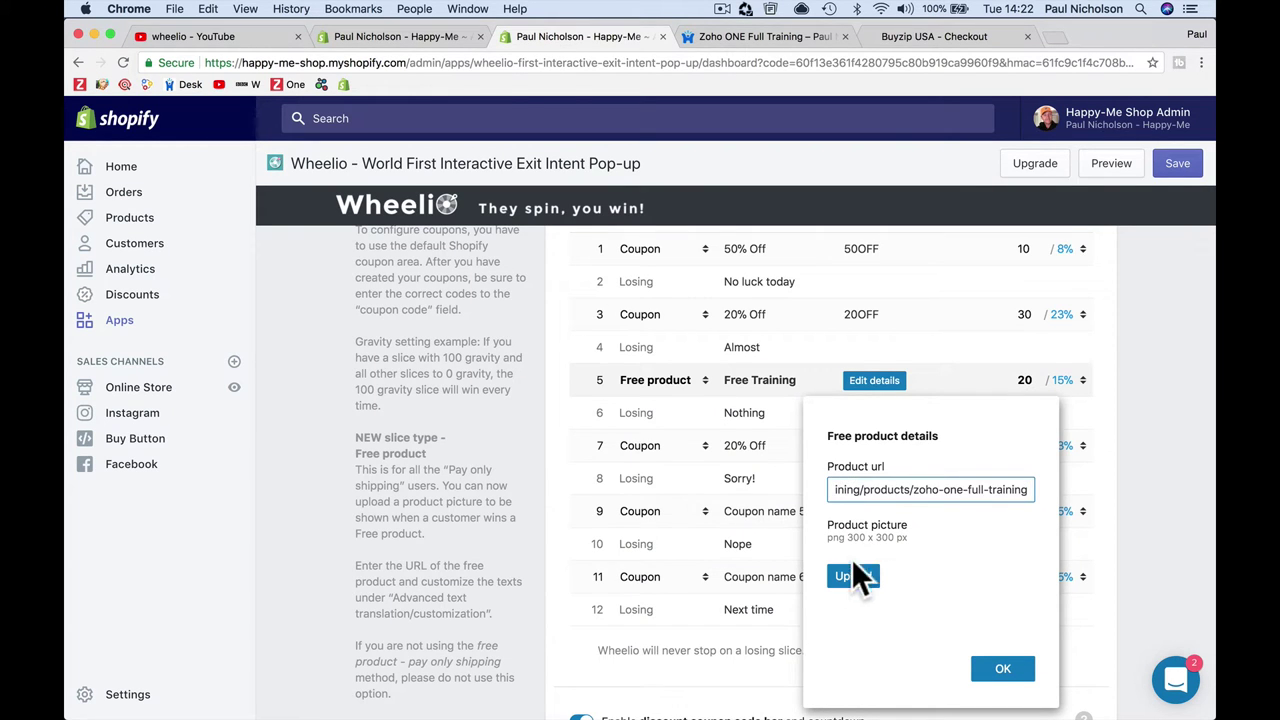
left_click(852, 575)
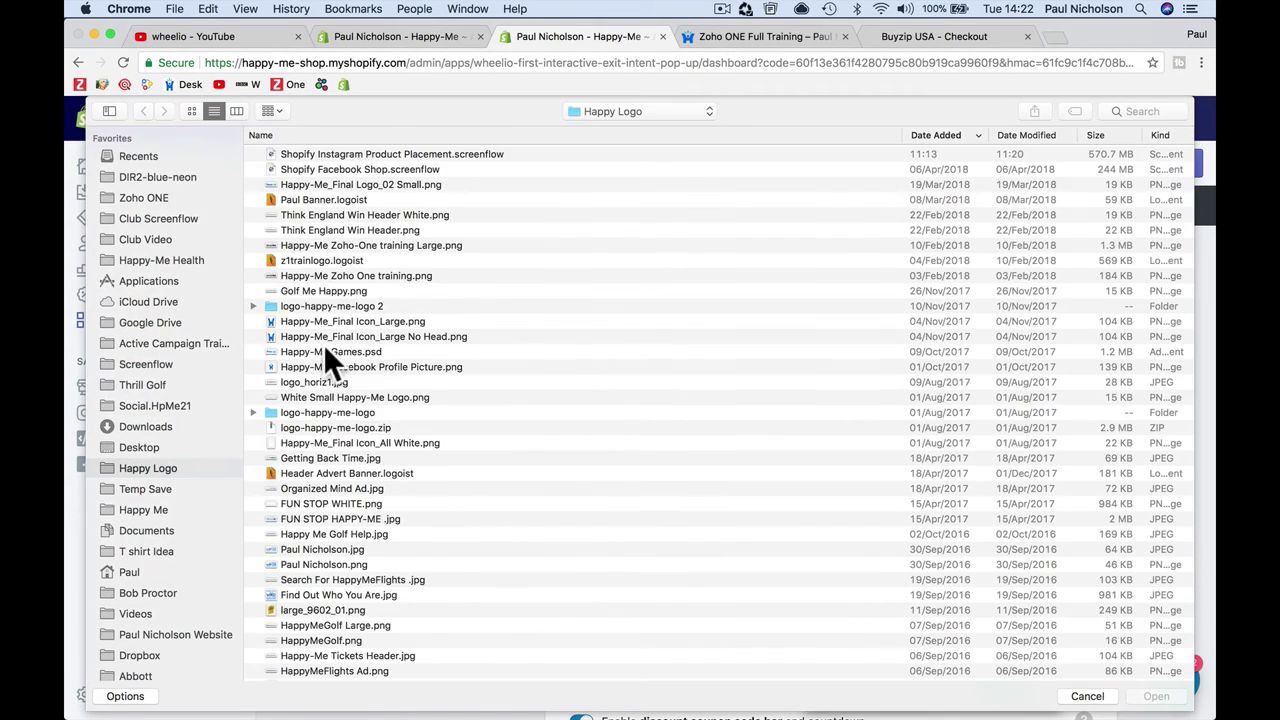
scroll(337, 377, "down", 5)
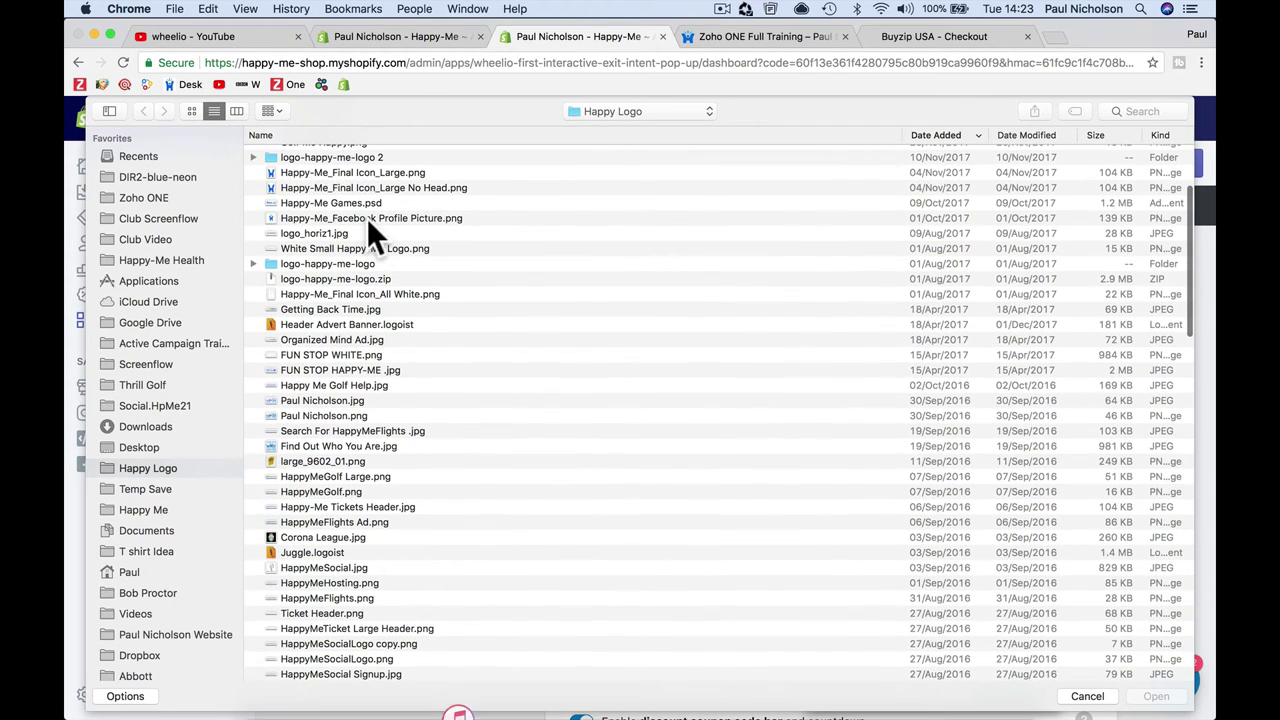
double_click(367, 218)
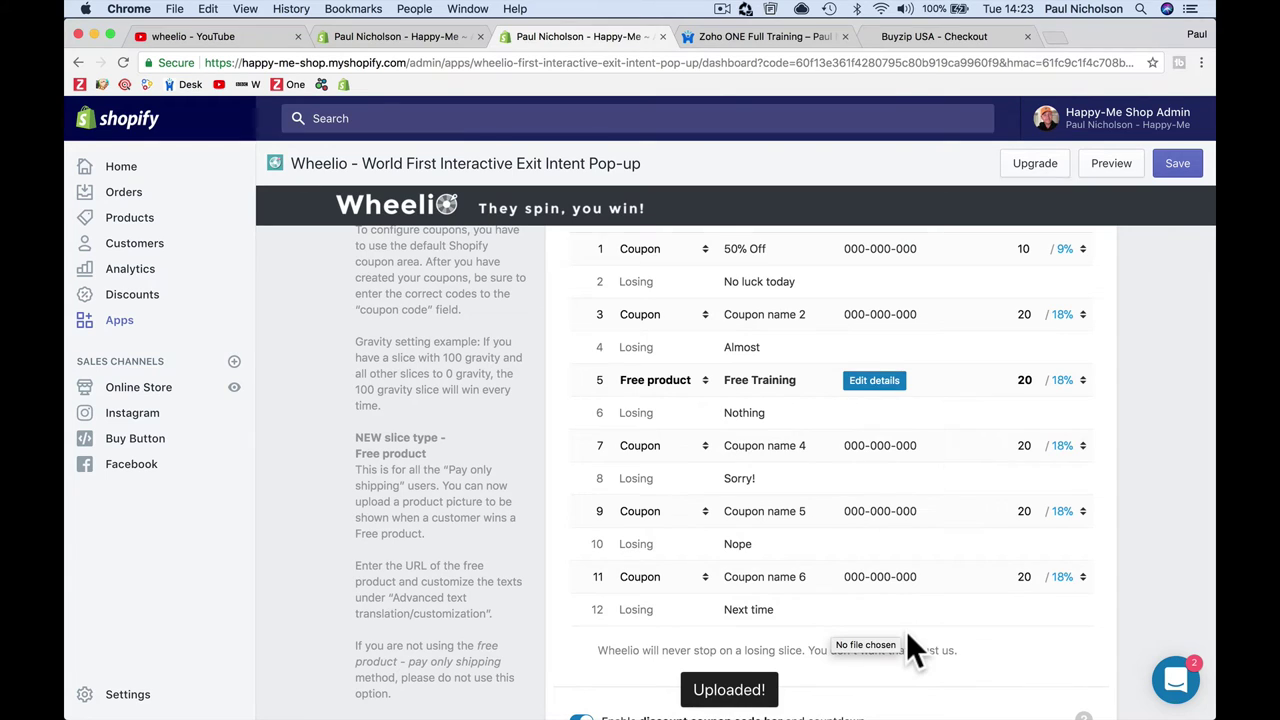
left_click(1178, 163)
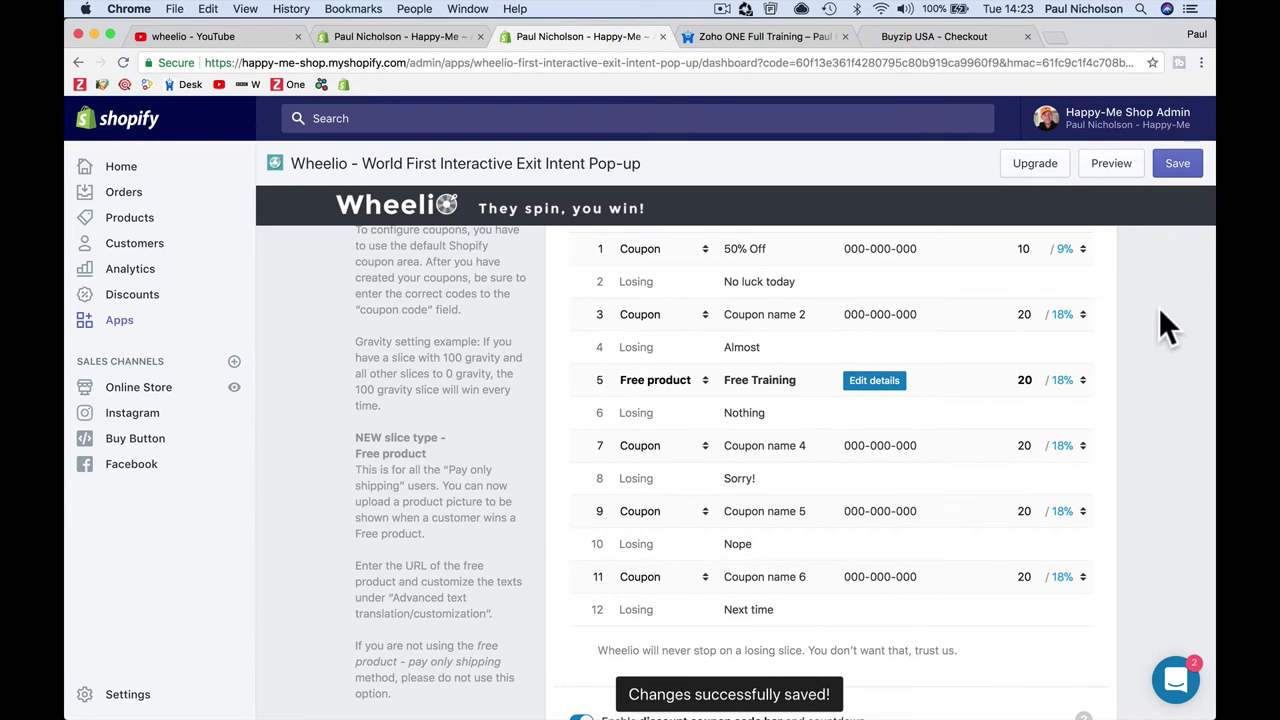
Step: Preview the wheel, spin it with test email 'test', claim Free Training, then close the Zoho ONE page
left_click(1094, 174)
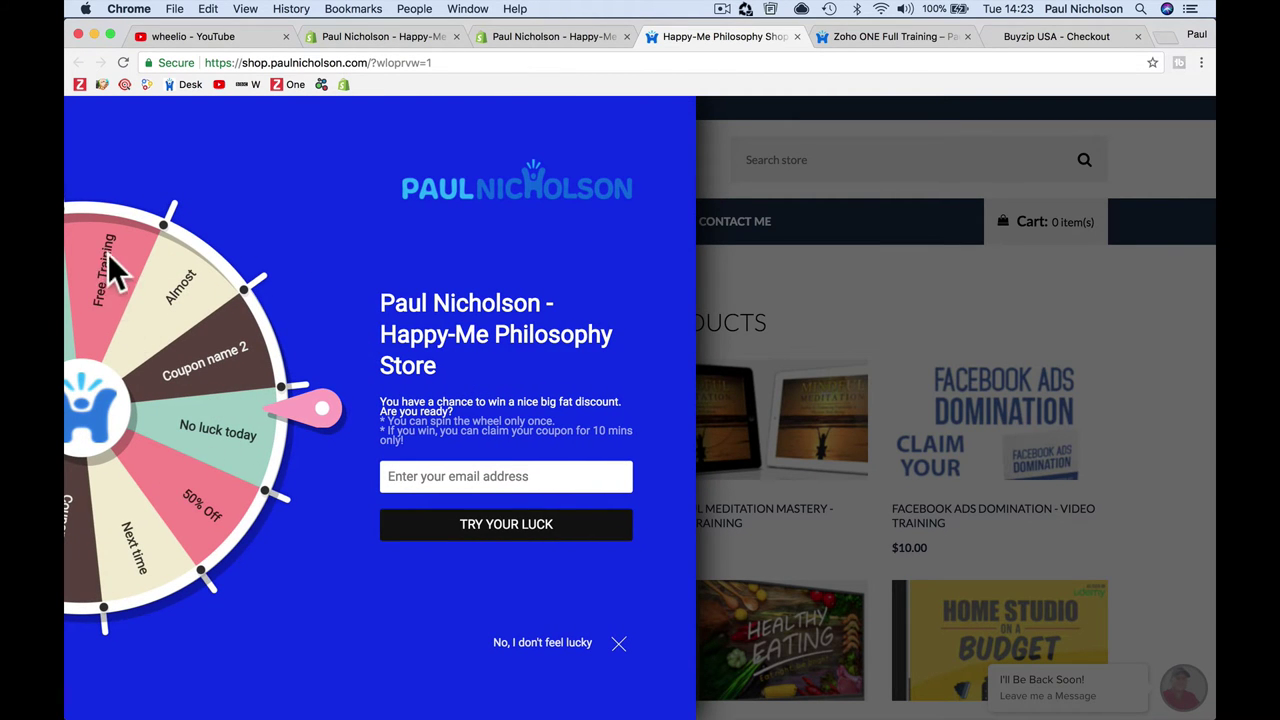
left_click(423, 476)
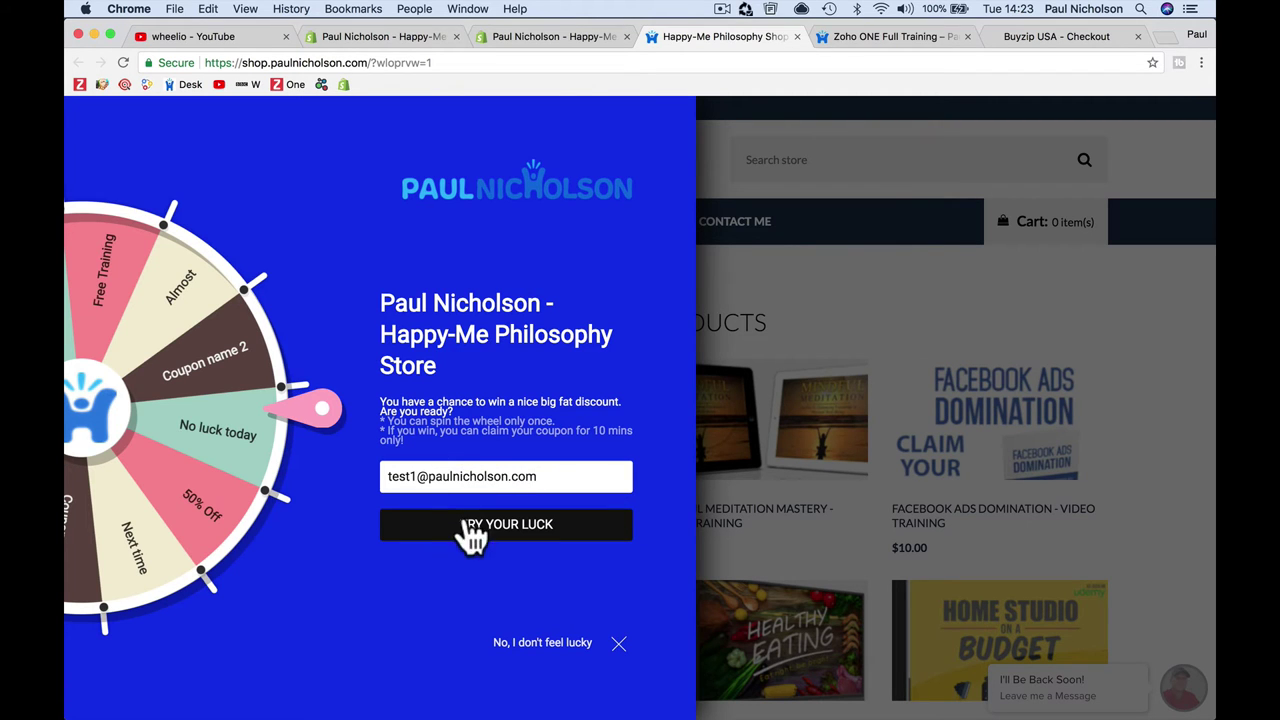
left_click(470, 530)
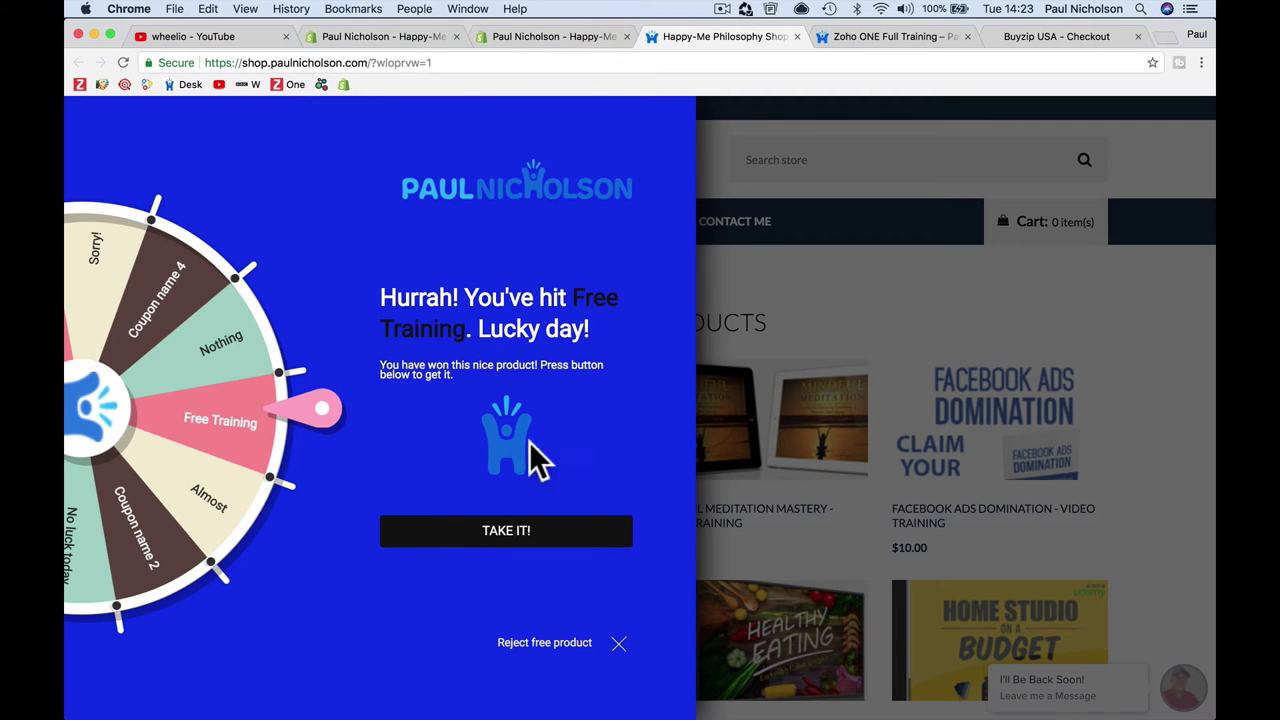
left_click(526, 530)
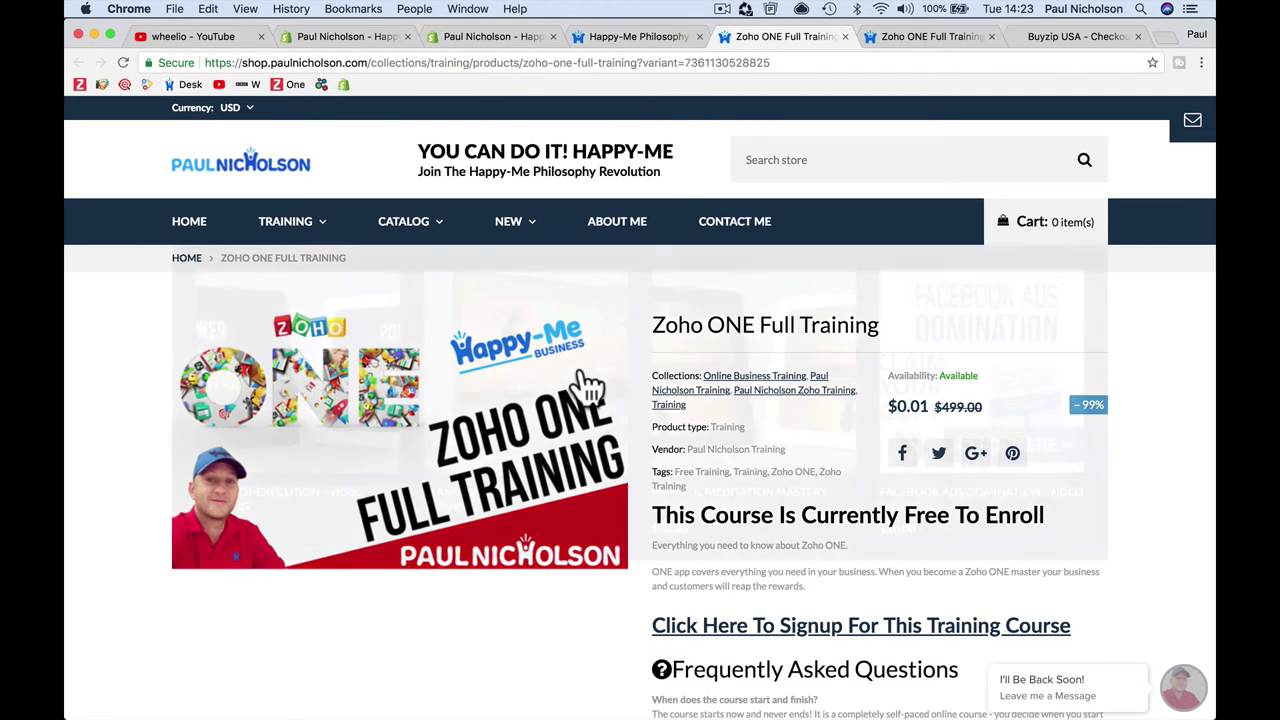
left_click(844, 36)
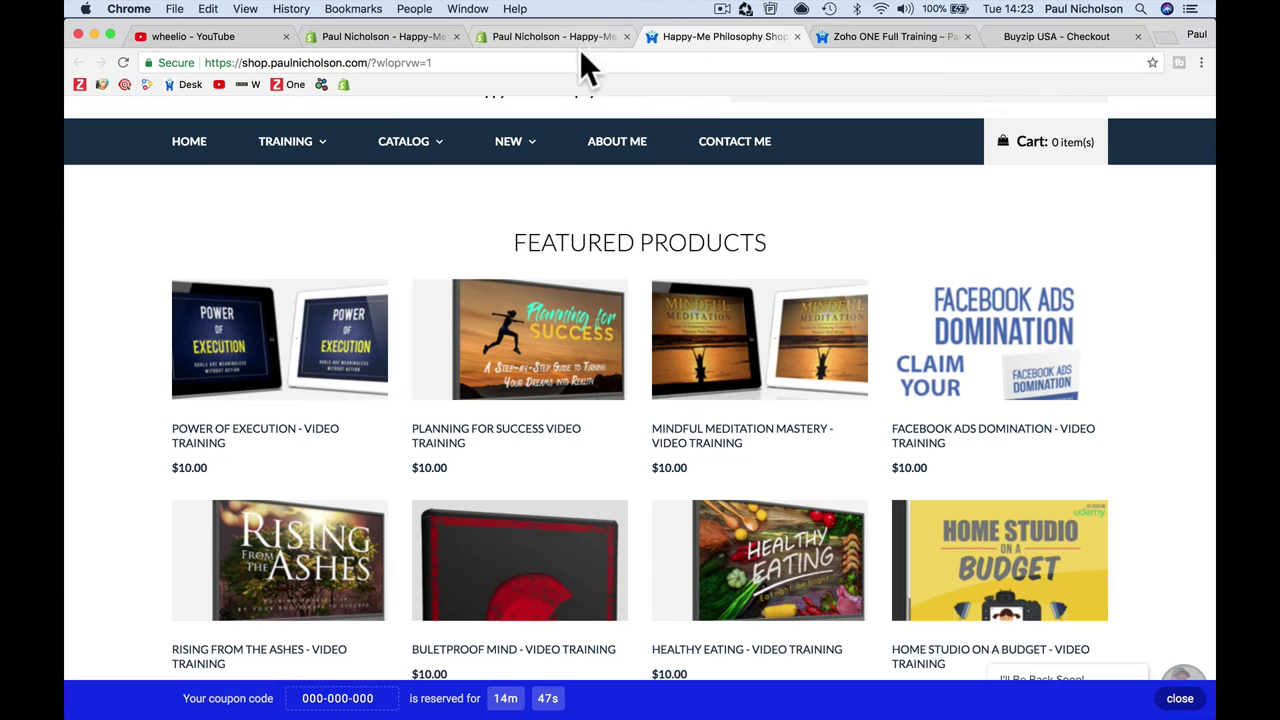
Step: Return to the Wheelio settings, closing the storefront preview, Zoho ONE and Buyzip checkout tabs
left_click(579, 35)
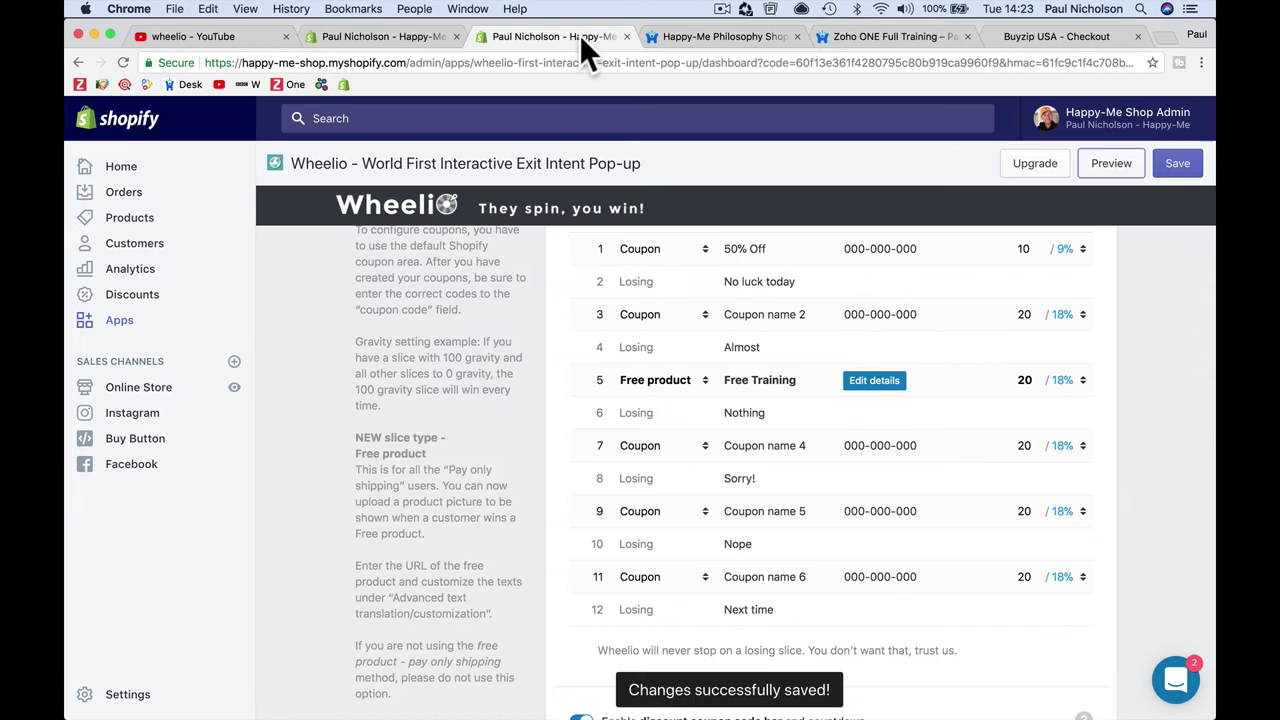
left_click(797, 36)
left_click(797, 36)
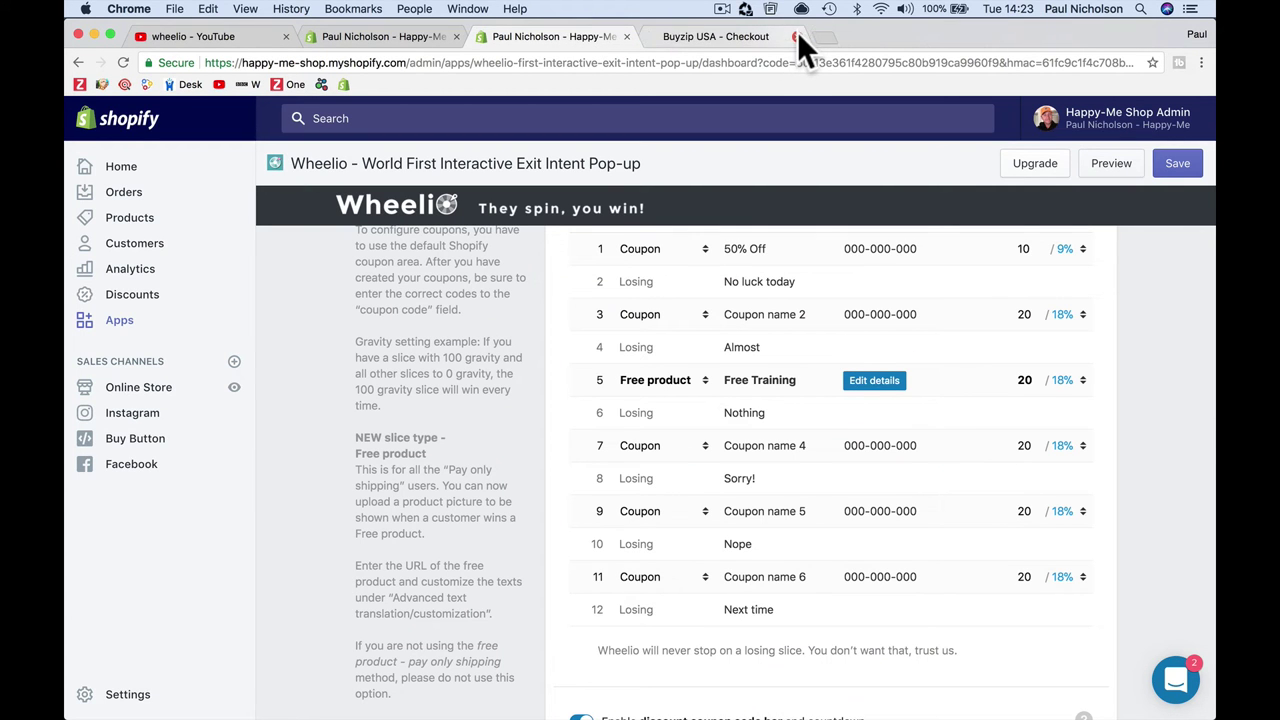
left_click(797, 36)
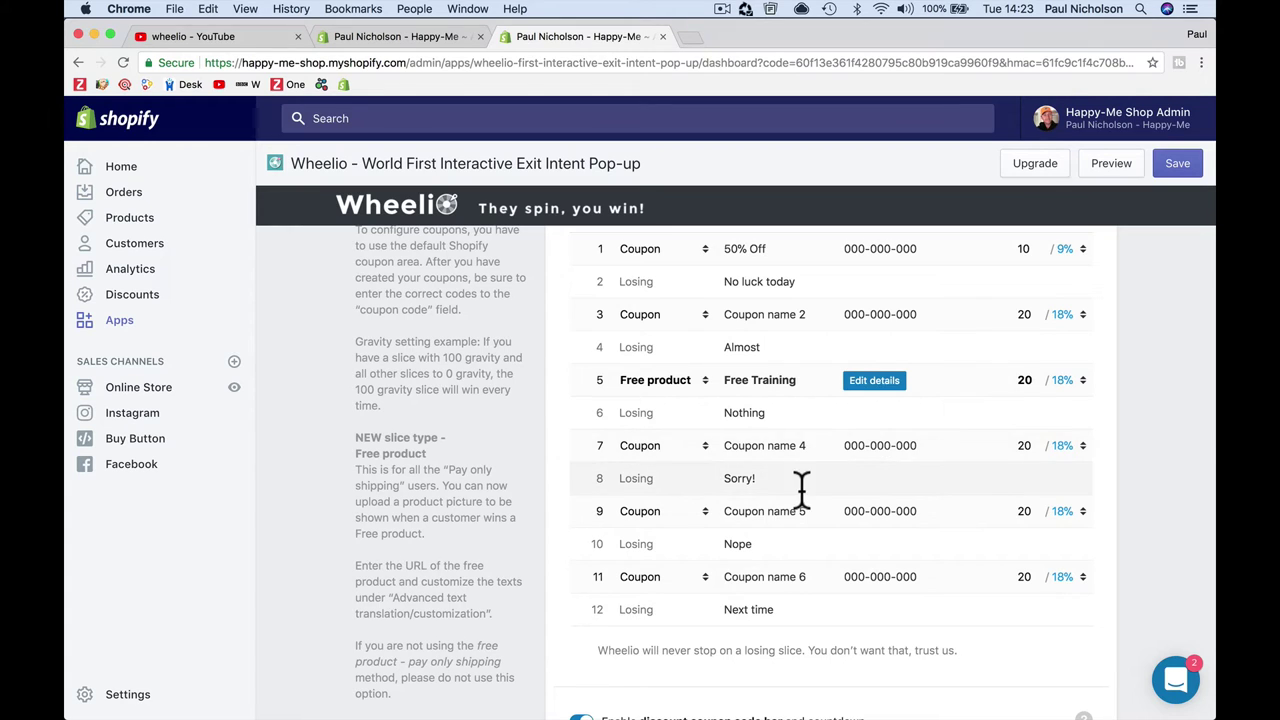
scroll(806, 488, "down", 1)
scroll(810, 490, "up", 3)
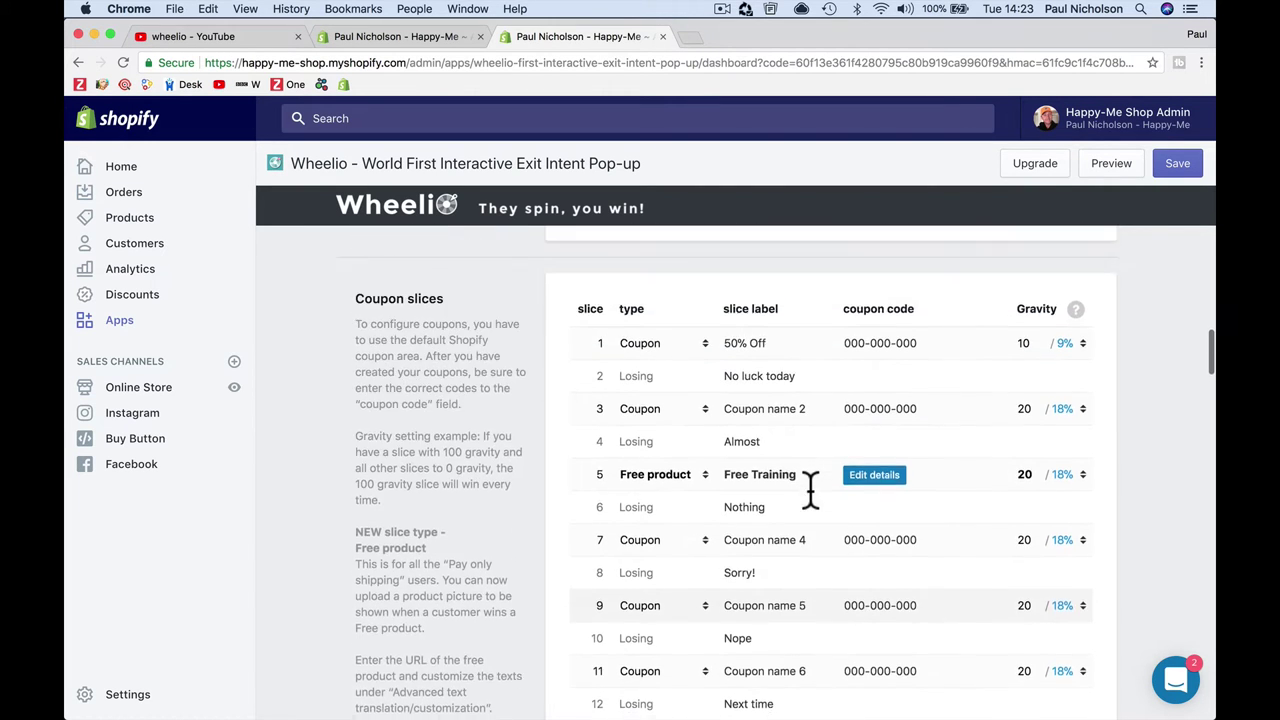
scroll(810, 490, "down", 1)
Step: Relabel slice 7 as '10% Off' with coupon code 10OFF
left_click(790, 503)
triple_click(789, 503)
type("10%")
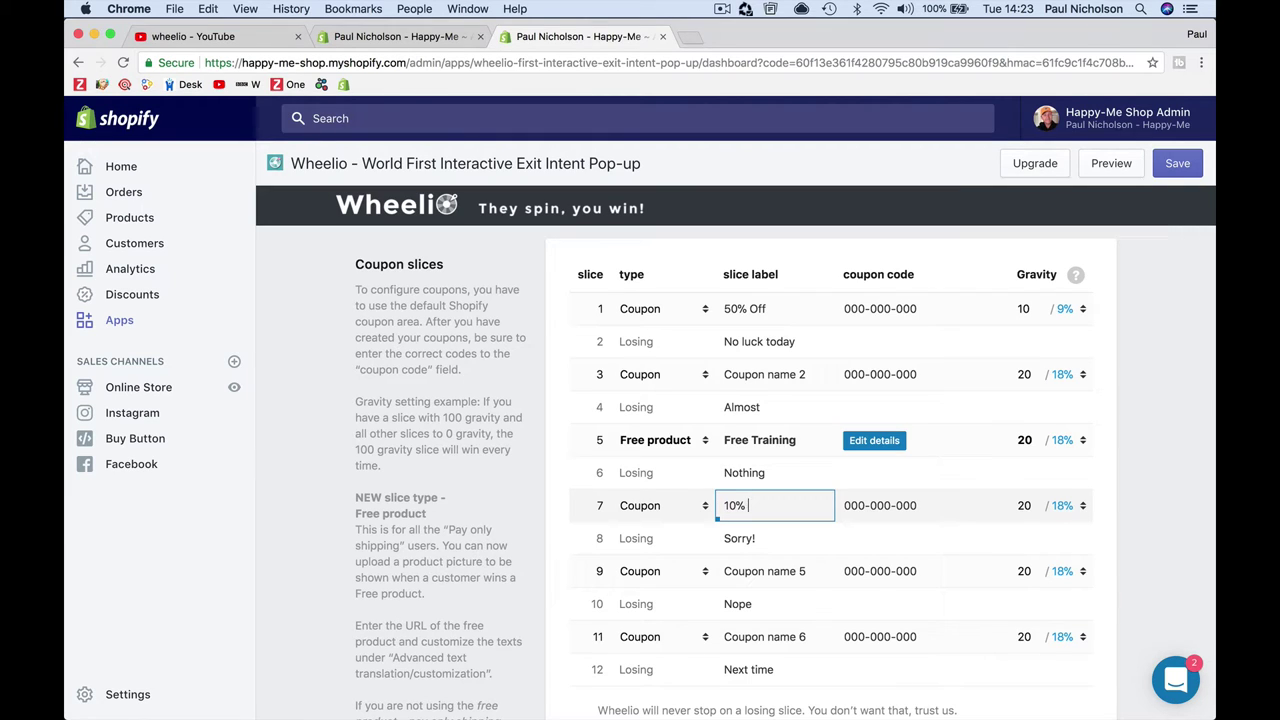
type(" Off")
key("Tab")
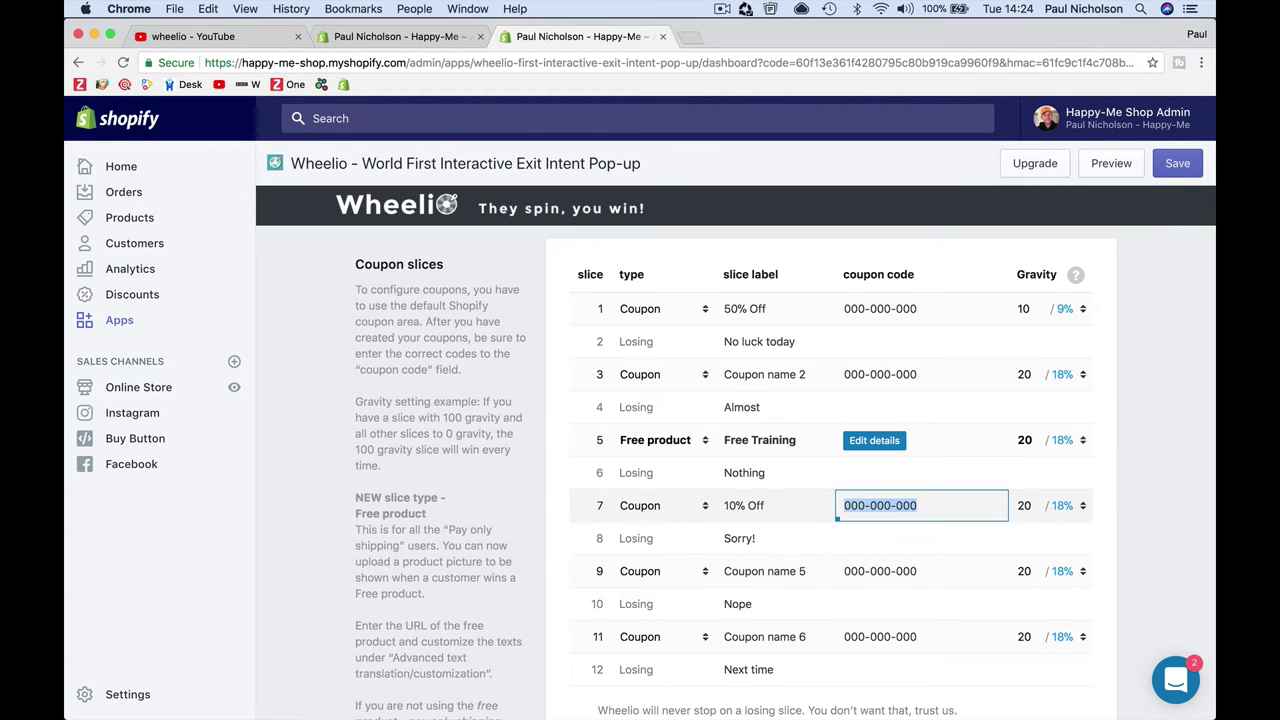
type("10OFF")
key("Tab")
Step: Rename slice 9 'Free Call' and make it a Free product slice with a product URL
scroll(790, 600, "down", 2)
left_click(783, 478)
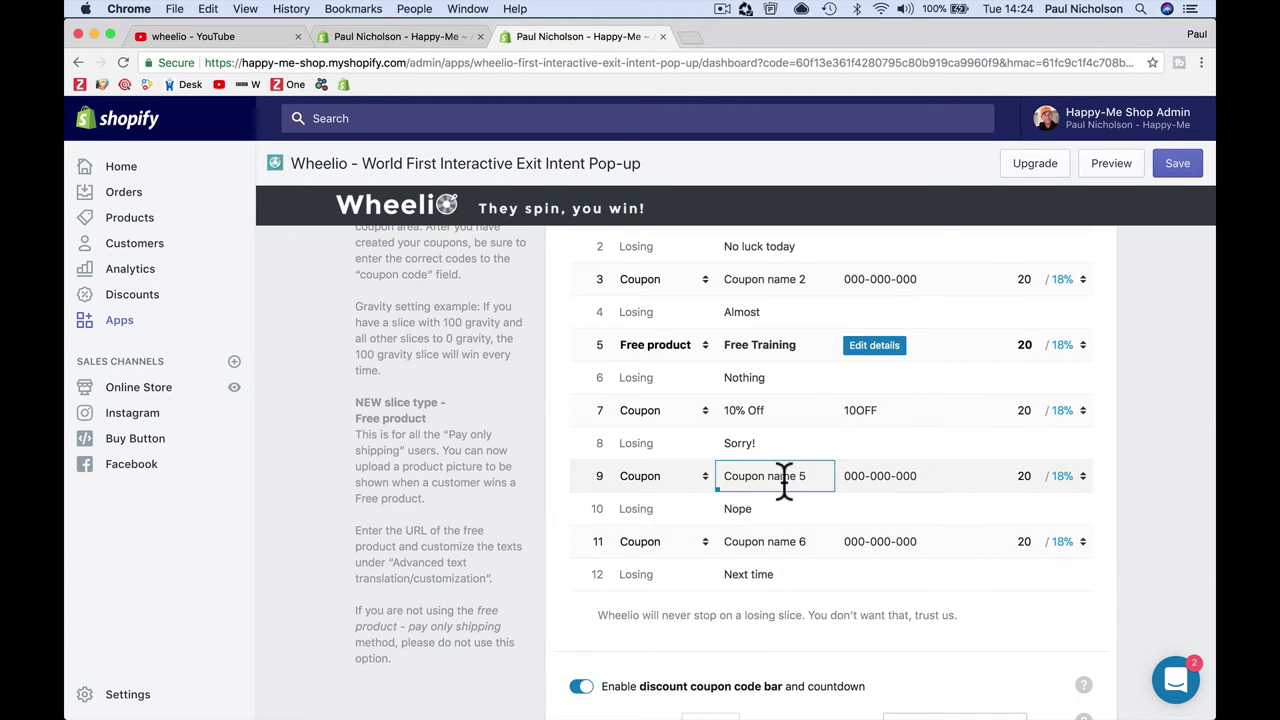
triple_click(783, 478)
type("Free Call")
left_click(686, 478)
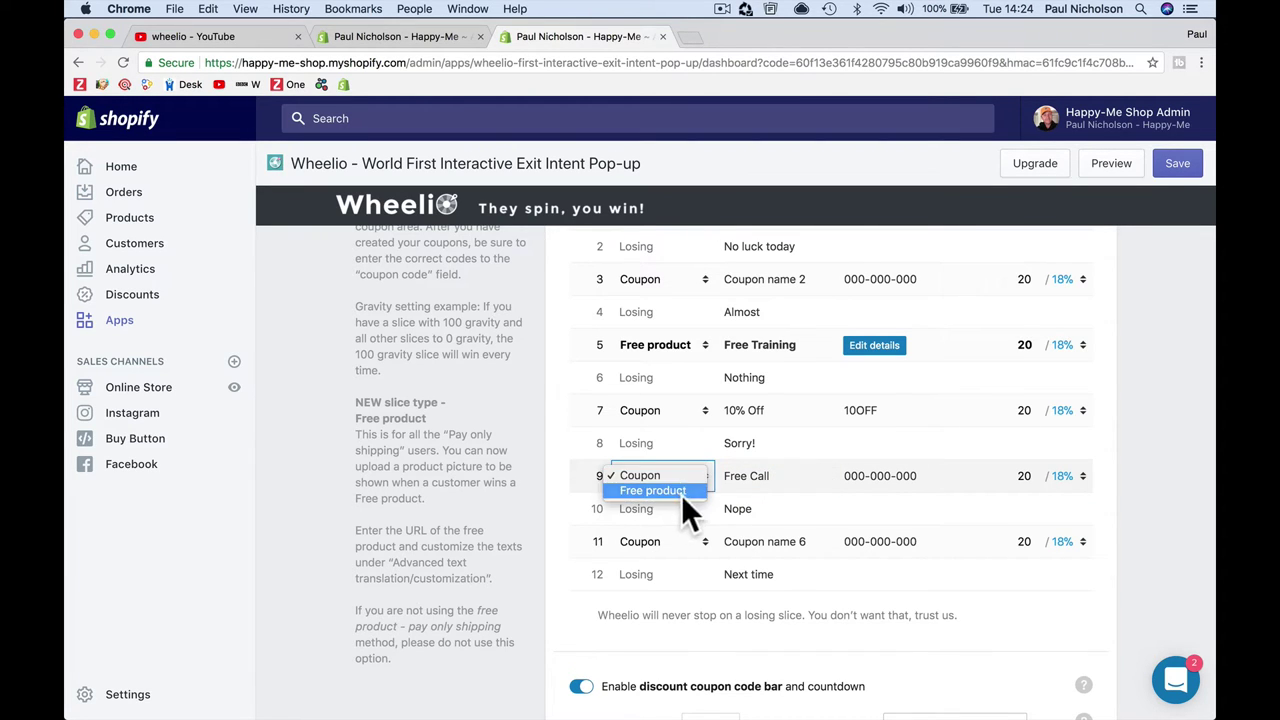
left_click(694, 492)
left_click(855, 482)
left_click(858, 585)
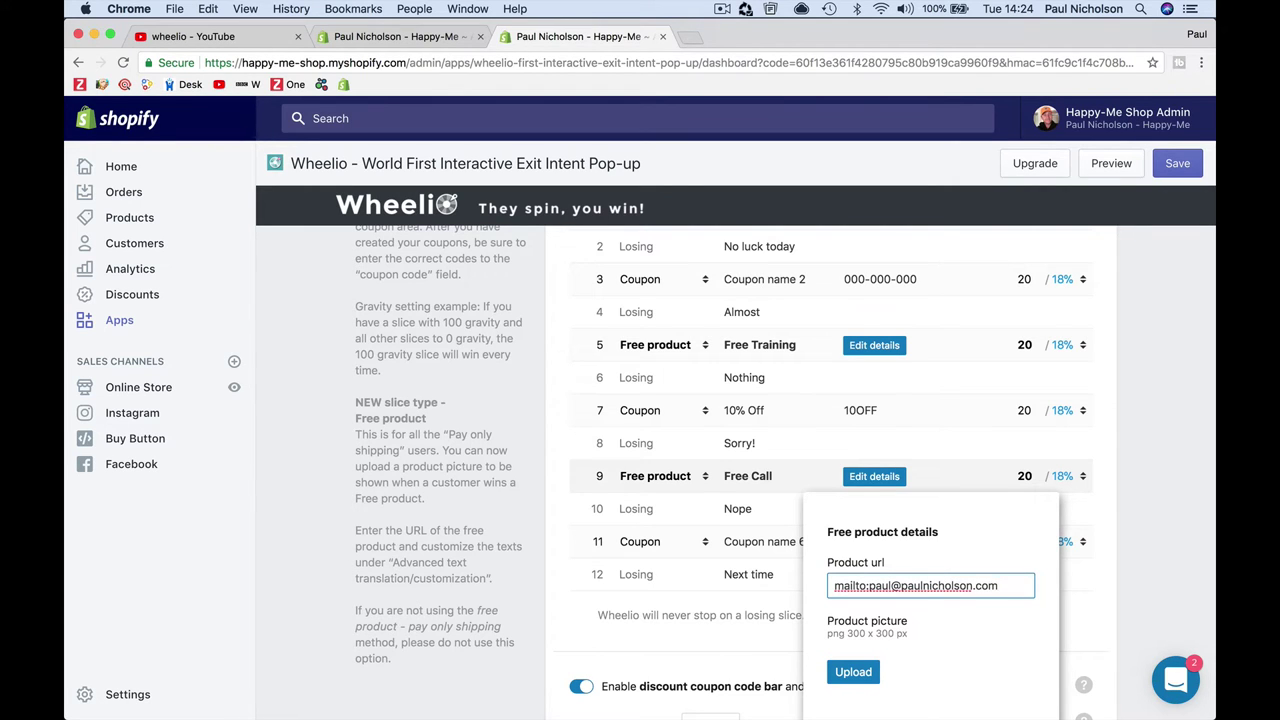
scroll(891, 629, "down", 2)
left_click(1010, 674)
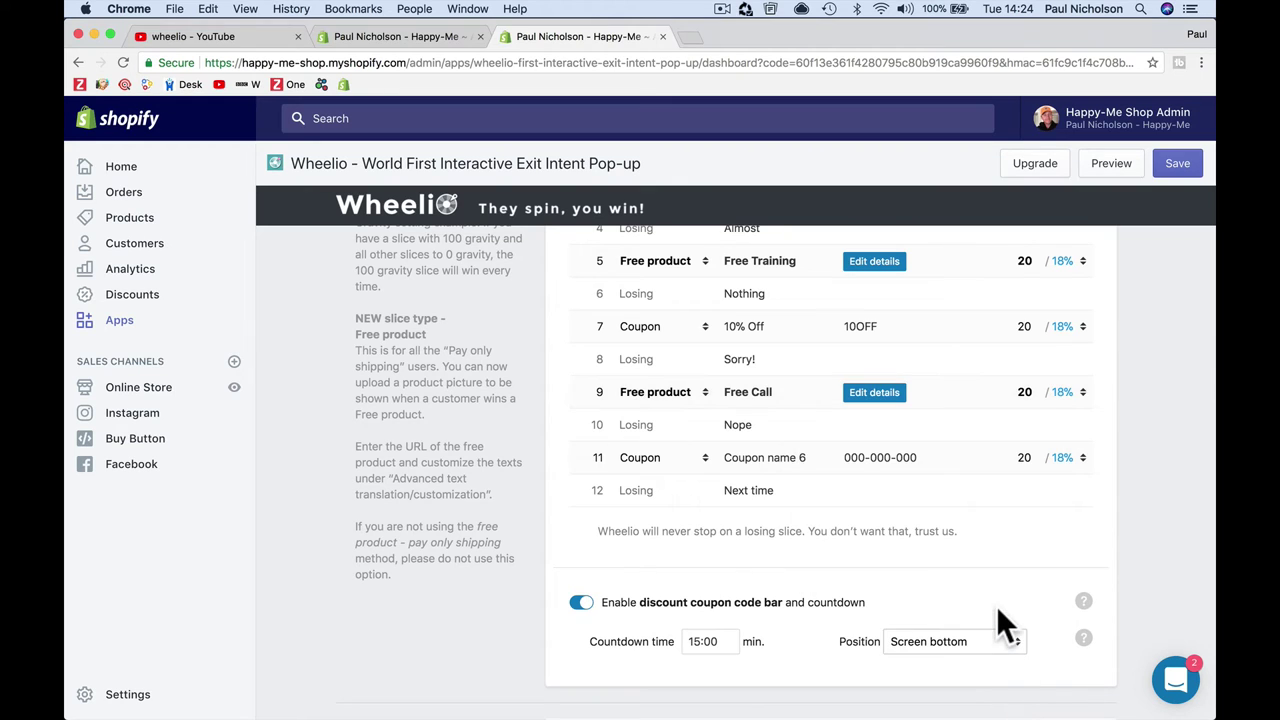
Step: Relabel slice 11 '10% Off' and replace its 000-000-000 code, starting with '10'
left_click(793, 457)
key("super+a")
scroll(793, 450, "up", 2)
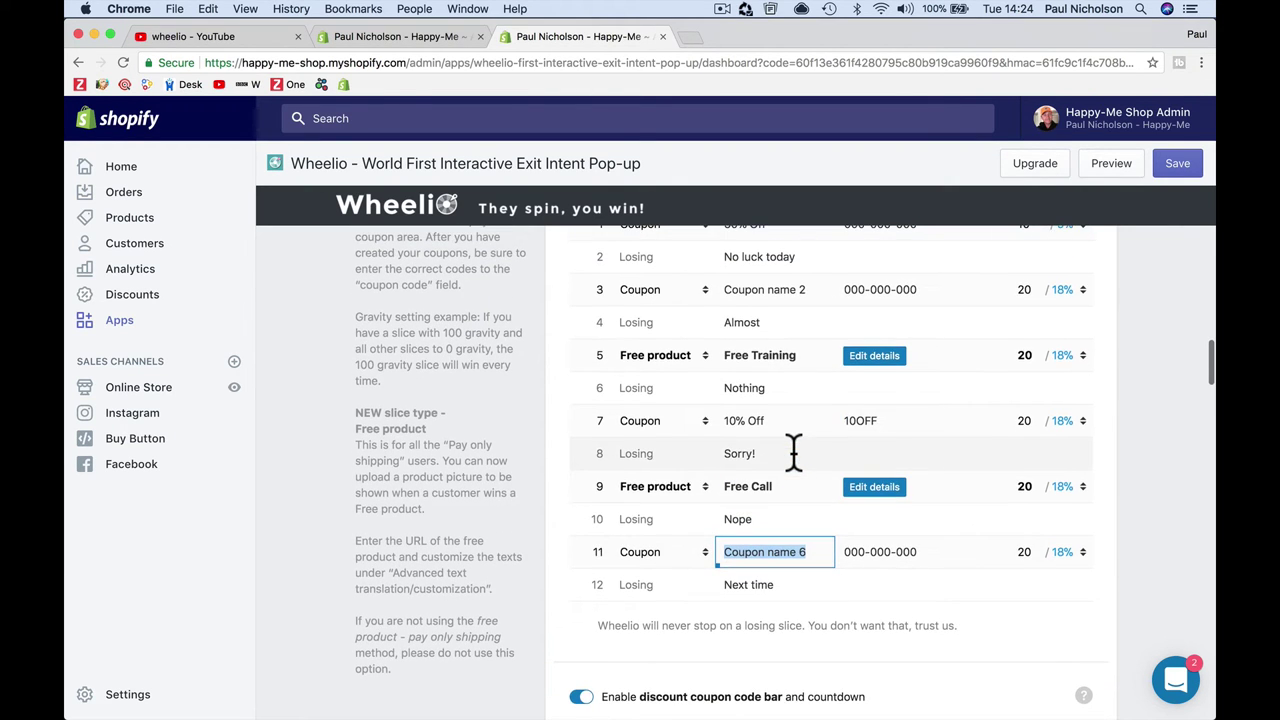
type("10")
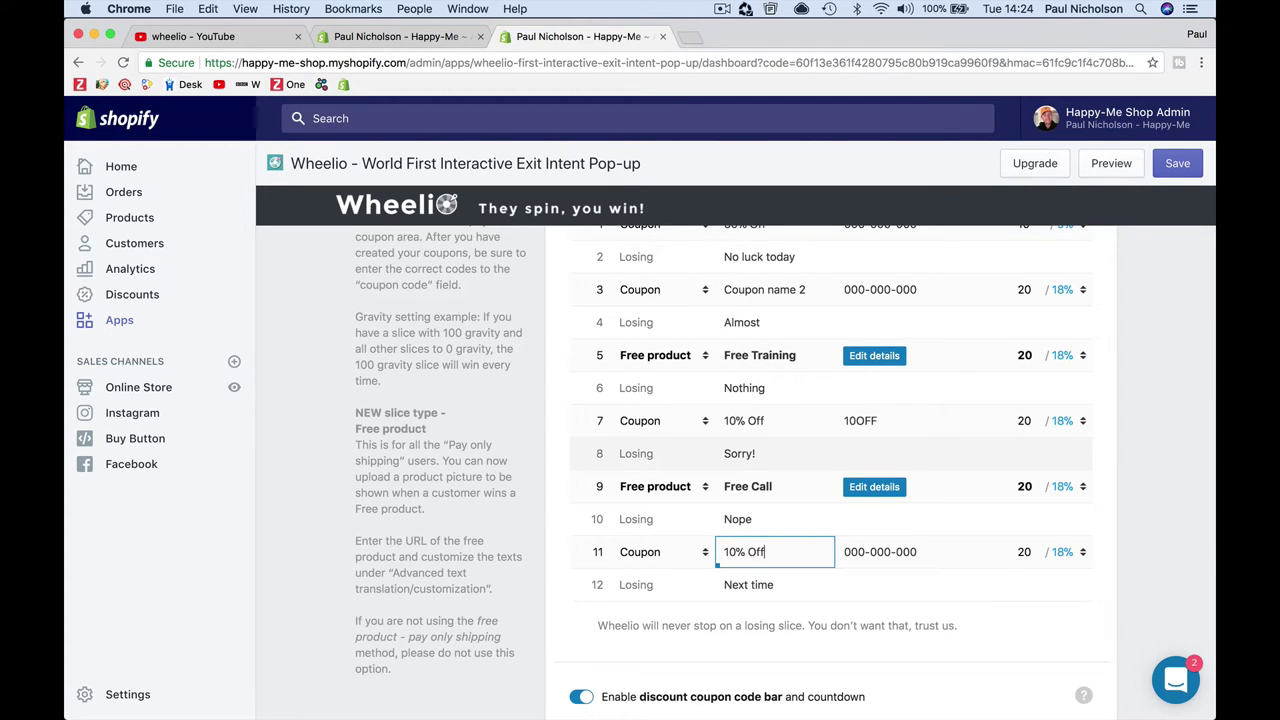
type("% Off")
key("Tab")
left_click(933, 551)
triple_click(933, 551)
type("10OFF")
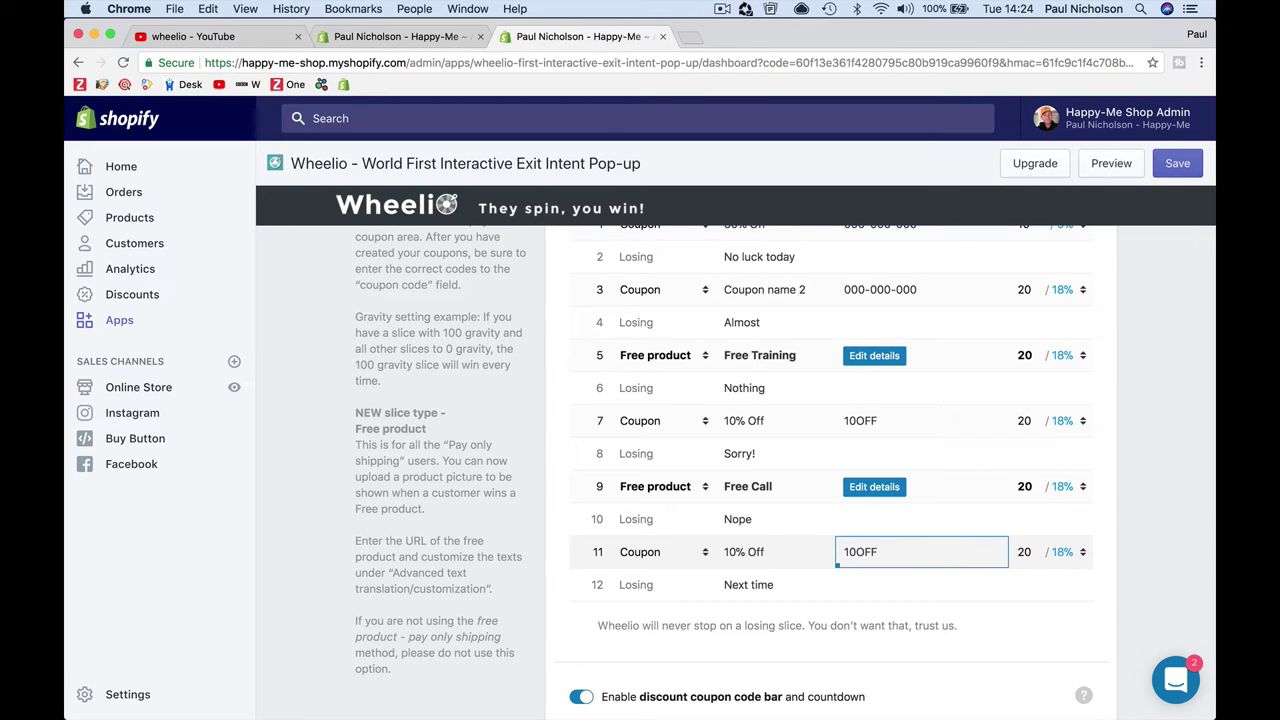
Step: Finish slice 11's coupon code and set slice 1's gravity to 0
left_click(1018, 606)
scroll(1018, 606, "up", 3)
left_click(1030, 380)
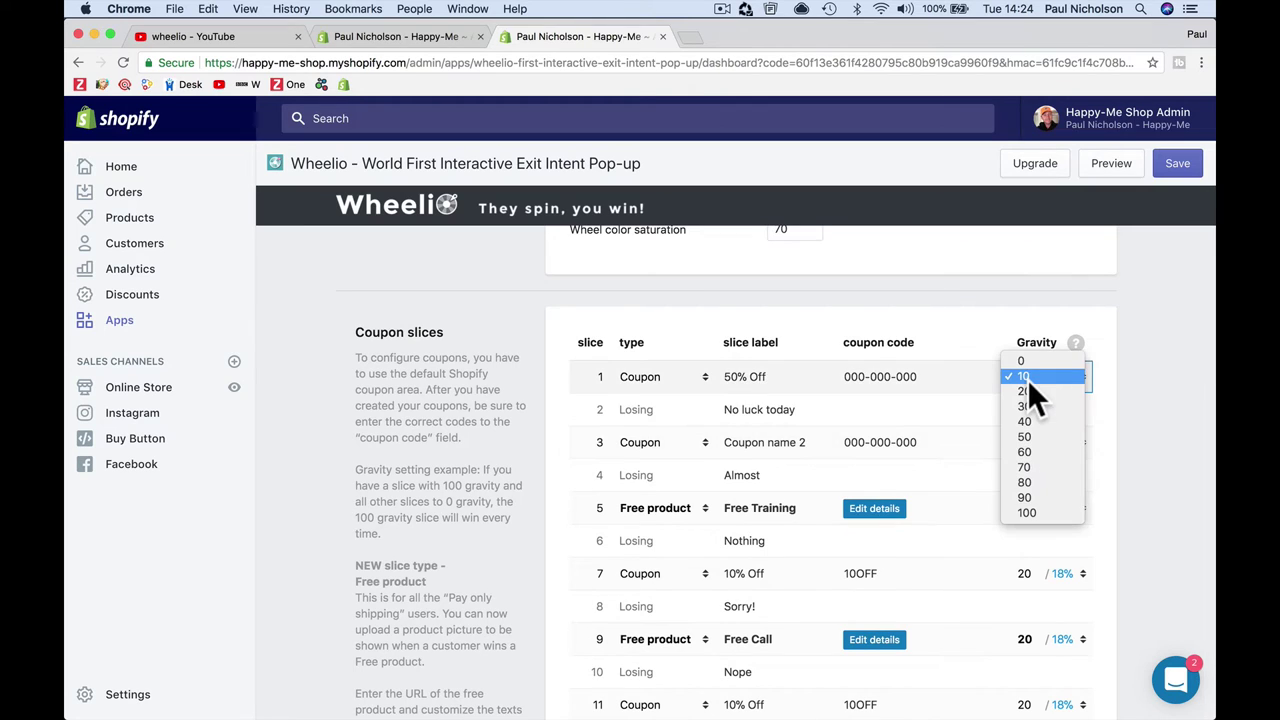
left_click(1025, 362)
scroll(990, 440, "down", 2)
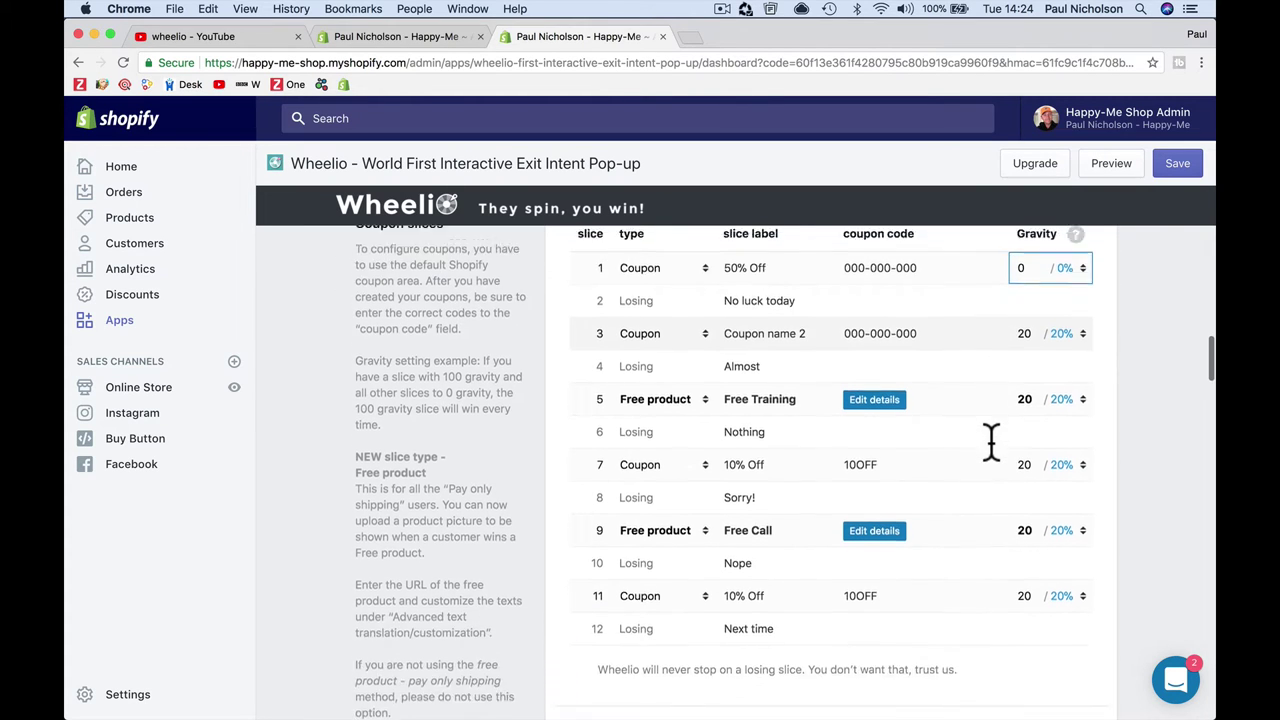
scroll(990, 440, "up", 1)
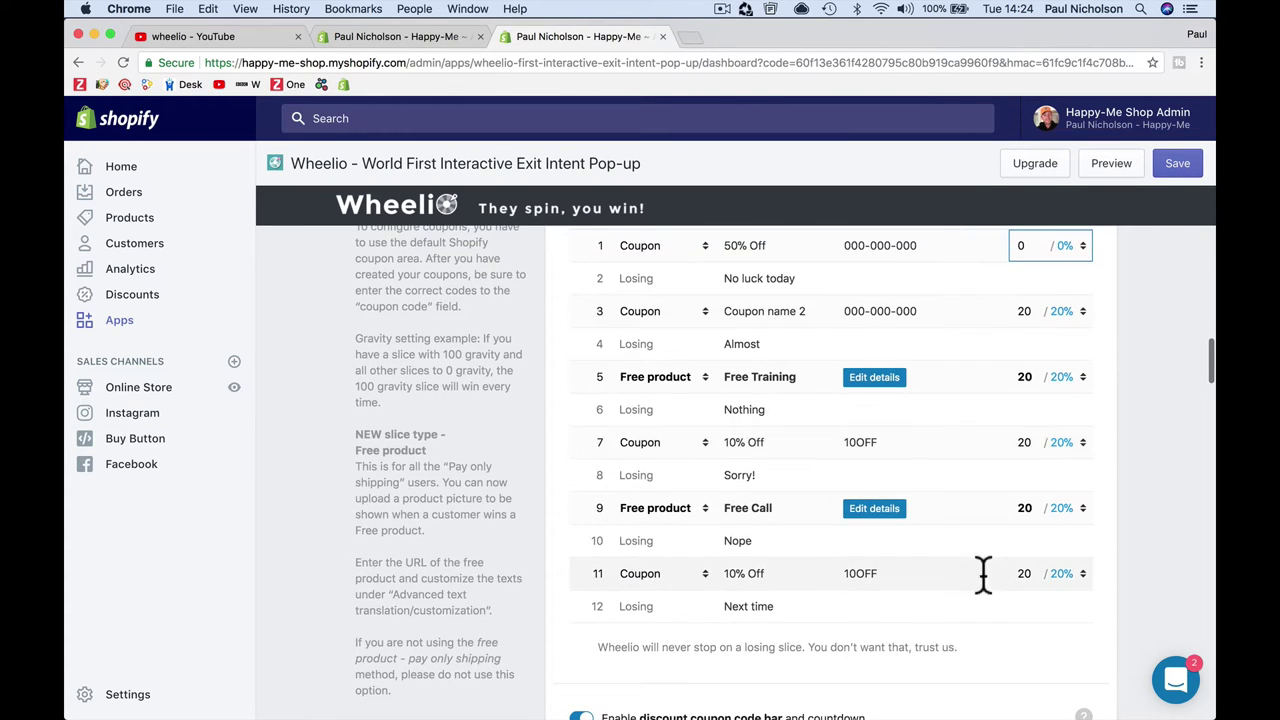
left_click(910, 549)
Step: Change slice 11's label to '100% OFF'
left_click(720, 545)
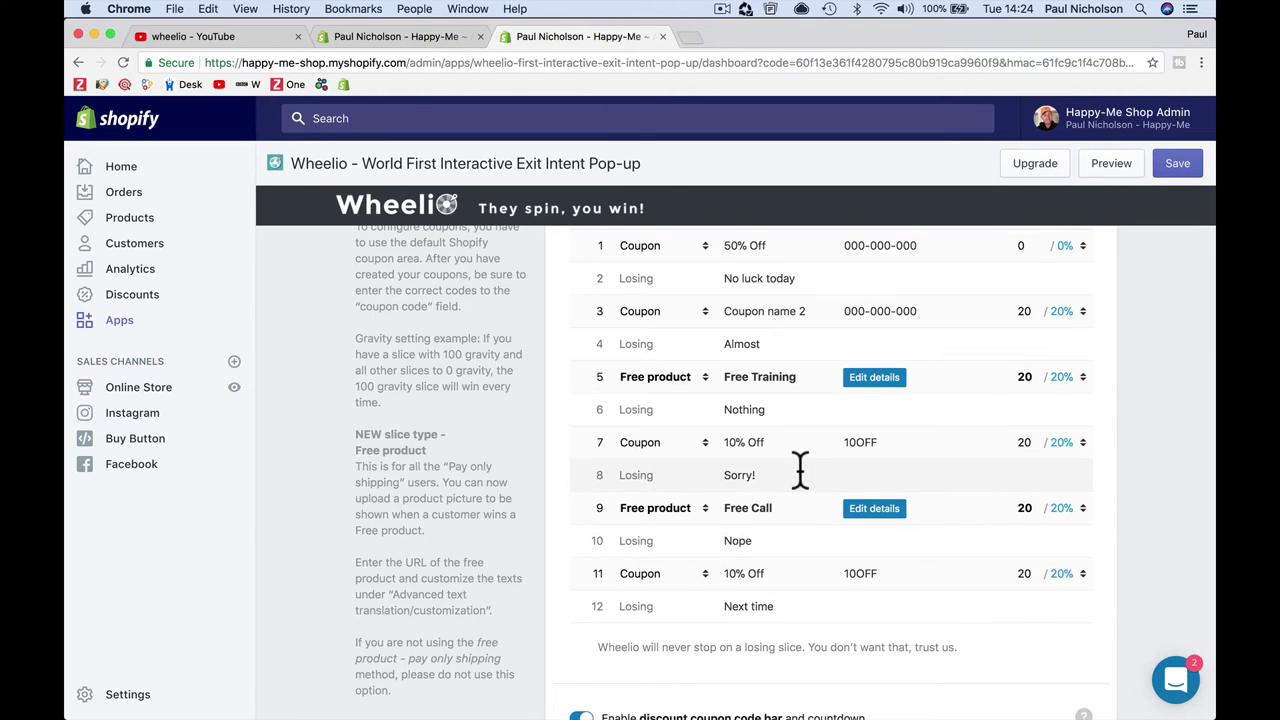
scroll(800, 470, "up", 2)
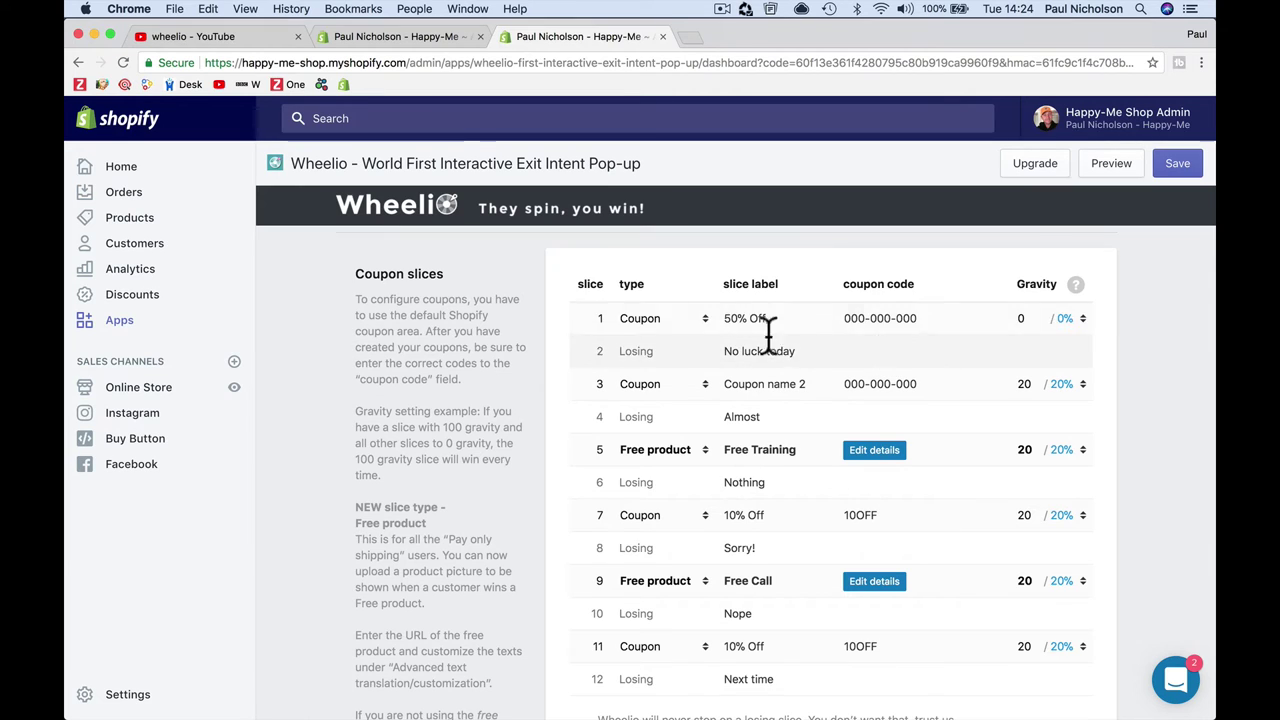
left_click(738, 320)
scroll(809, 380, "down", 4)
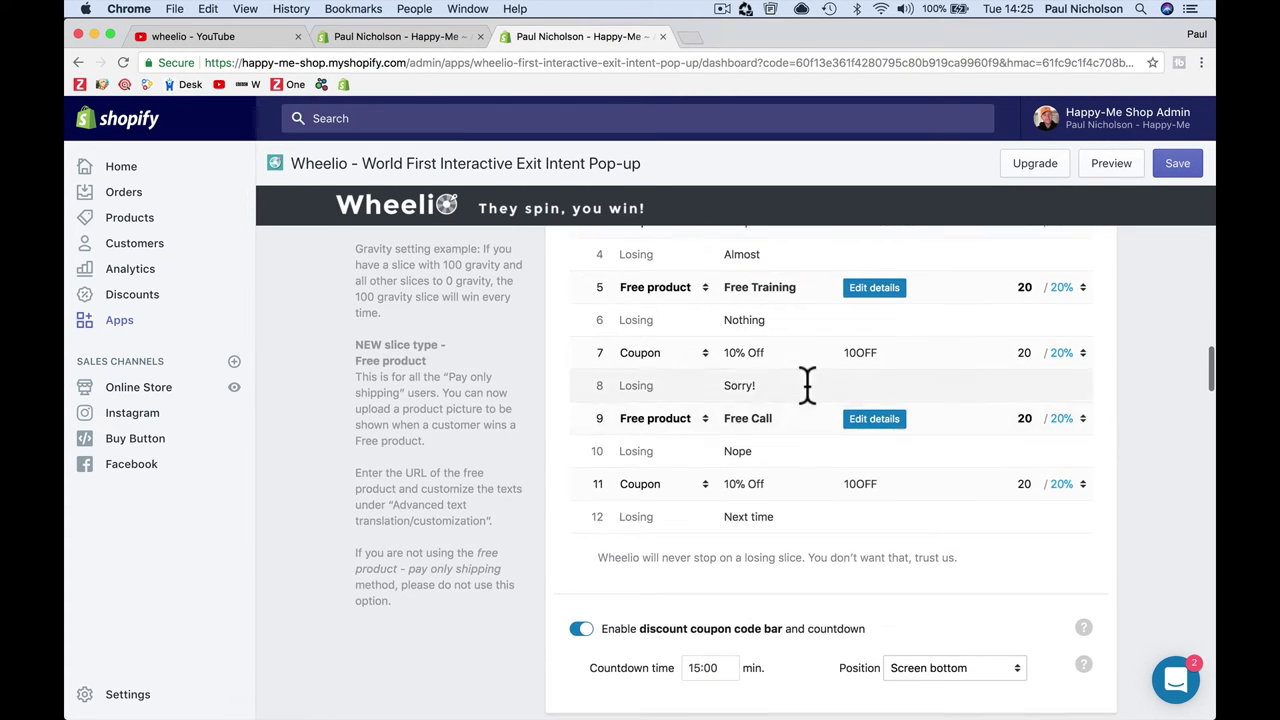
left_click(749, 484)
type("0")
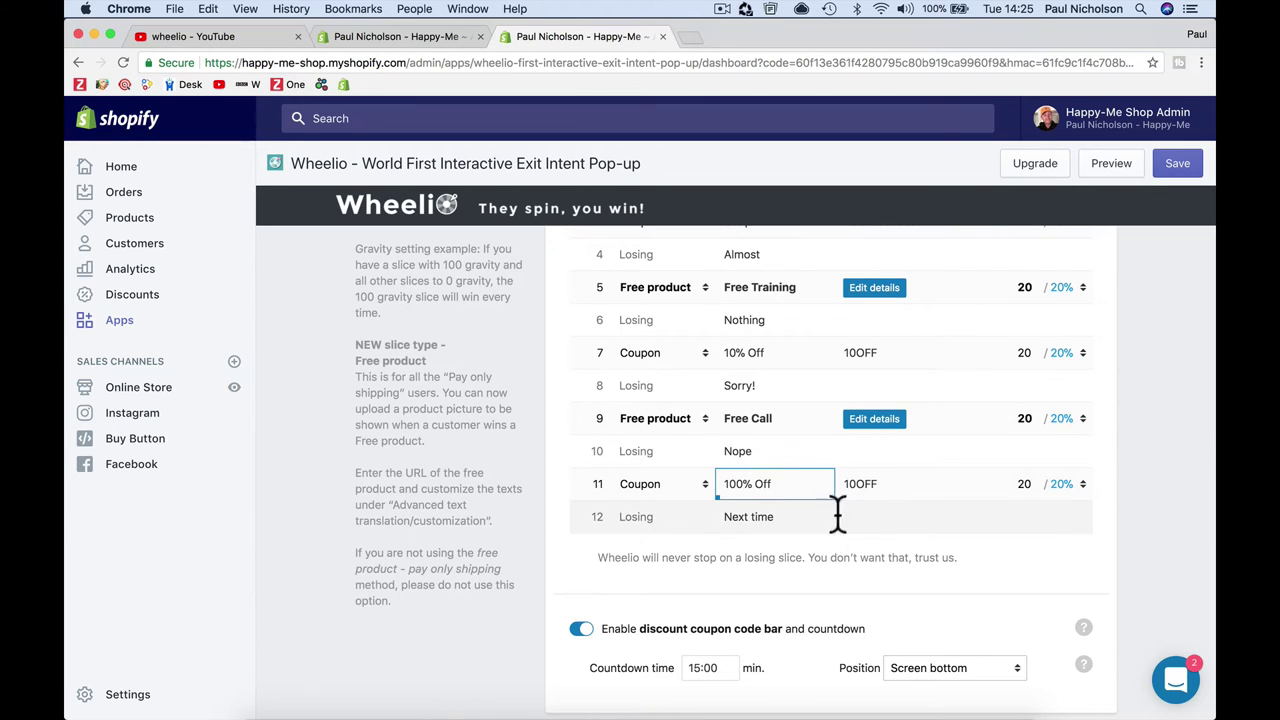
left_click_drag(877, 486, 810, 488)
left_click(810, 488)
double_click(802, 484)
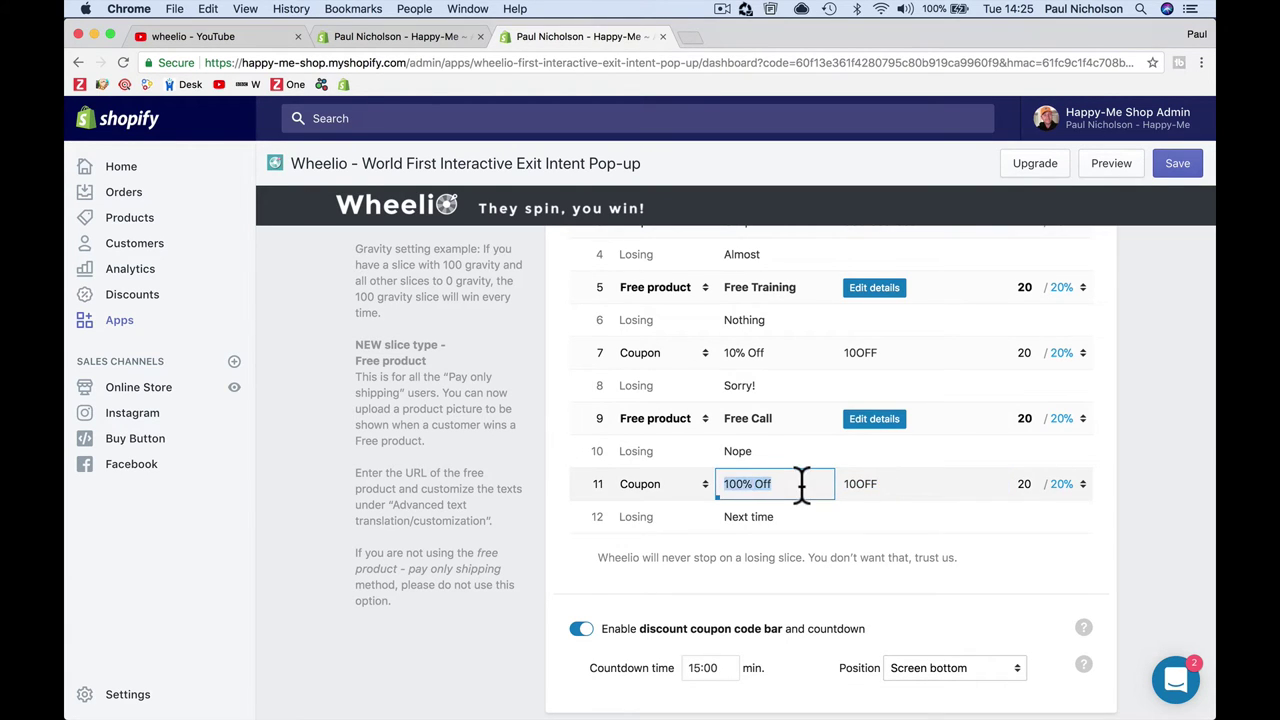
type("FR")
key("Tab")
Step: Set slice 11's gravity to 0, restore slice 1's gravity to 20, and save
left_click(1041, 484)
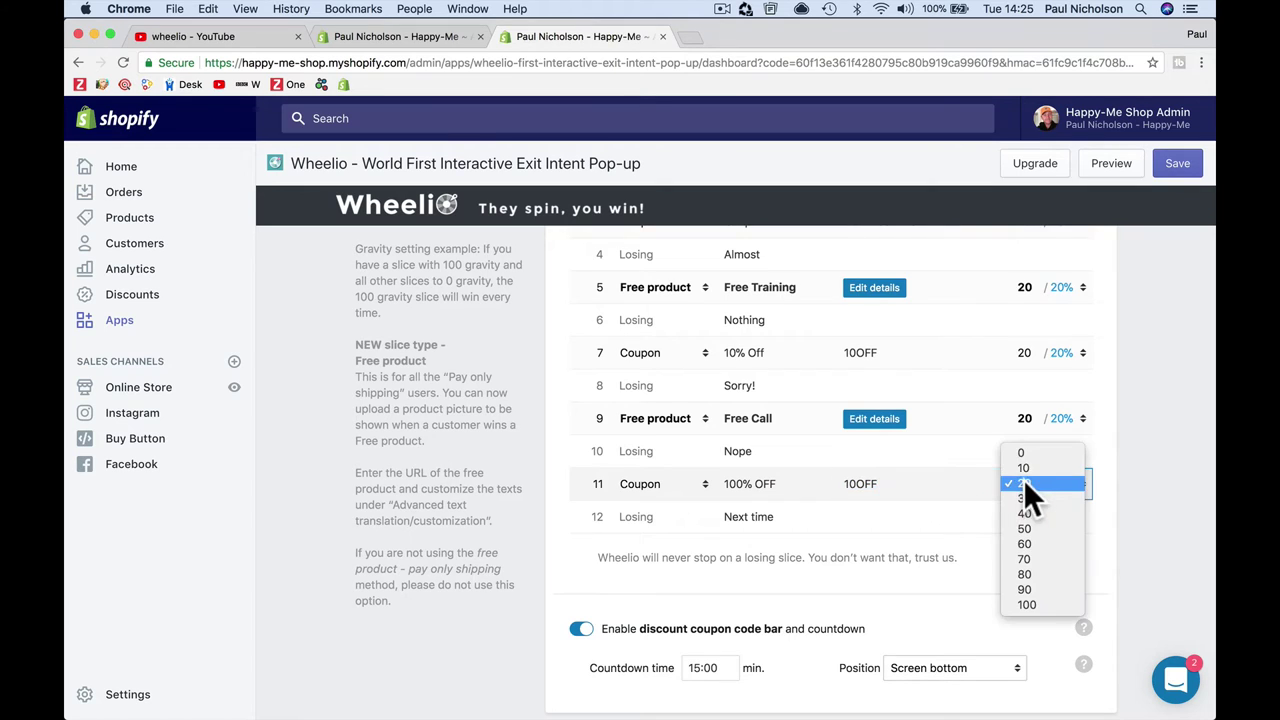
left_click(1030, 452)
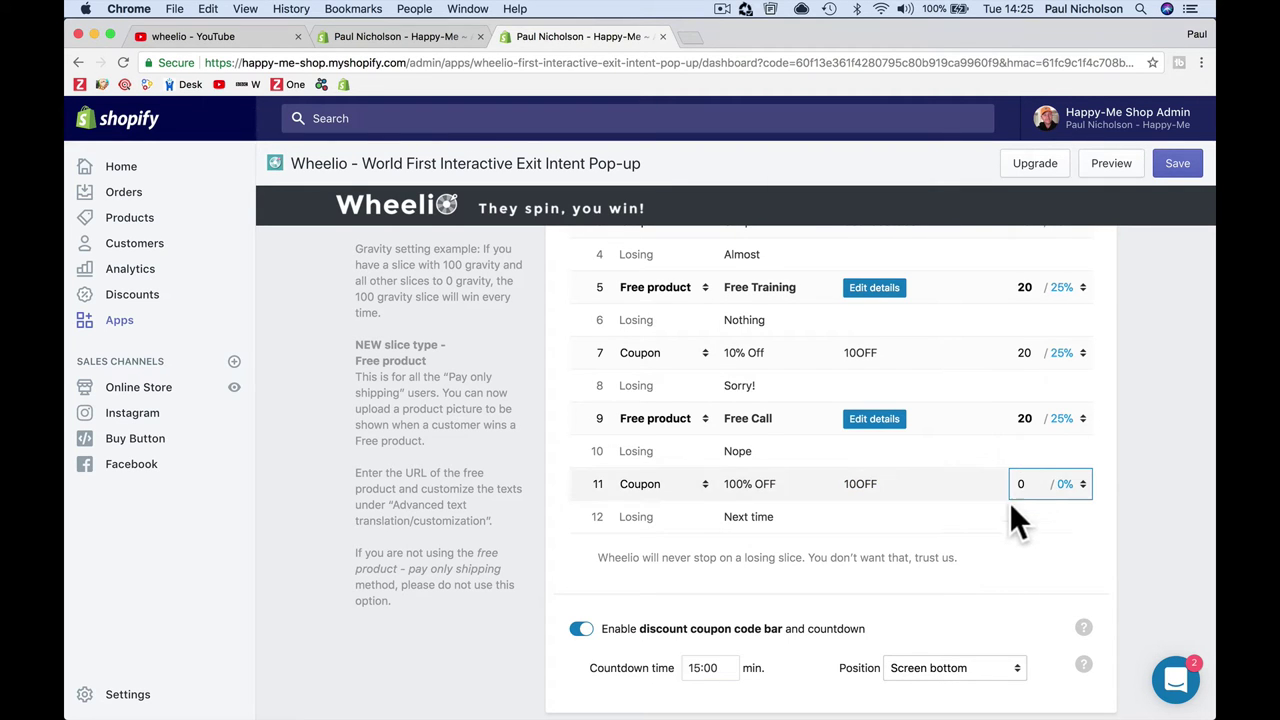
scroll(1075, 485, "up", 4)
left_click(1030, 358)
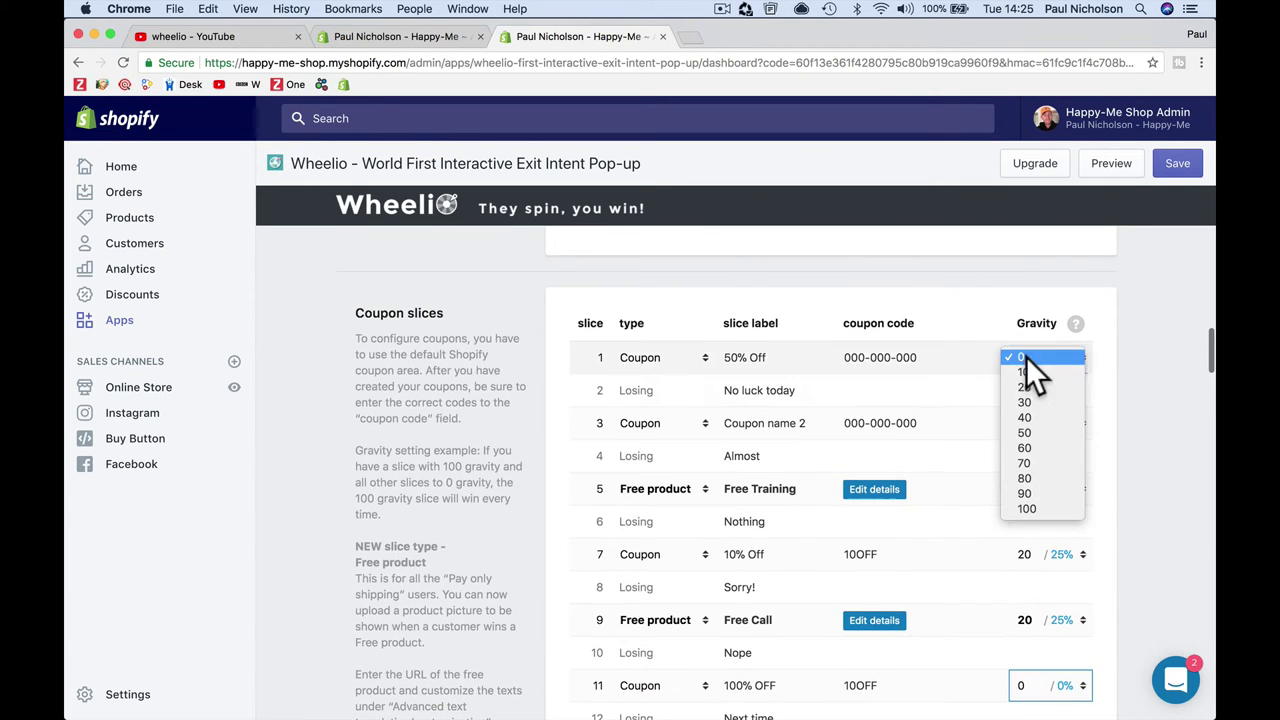
left_click(1033, 387)
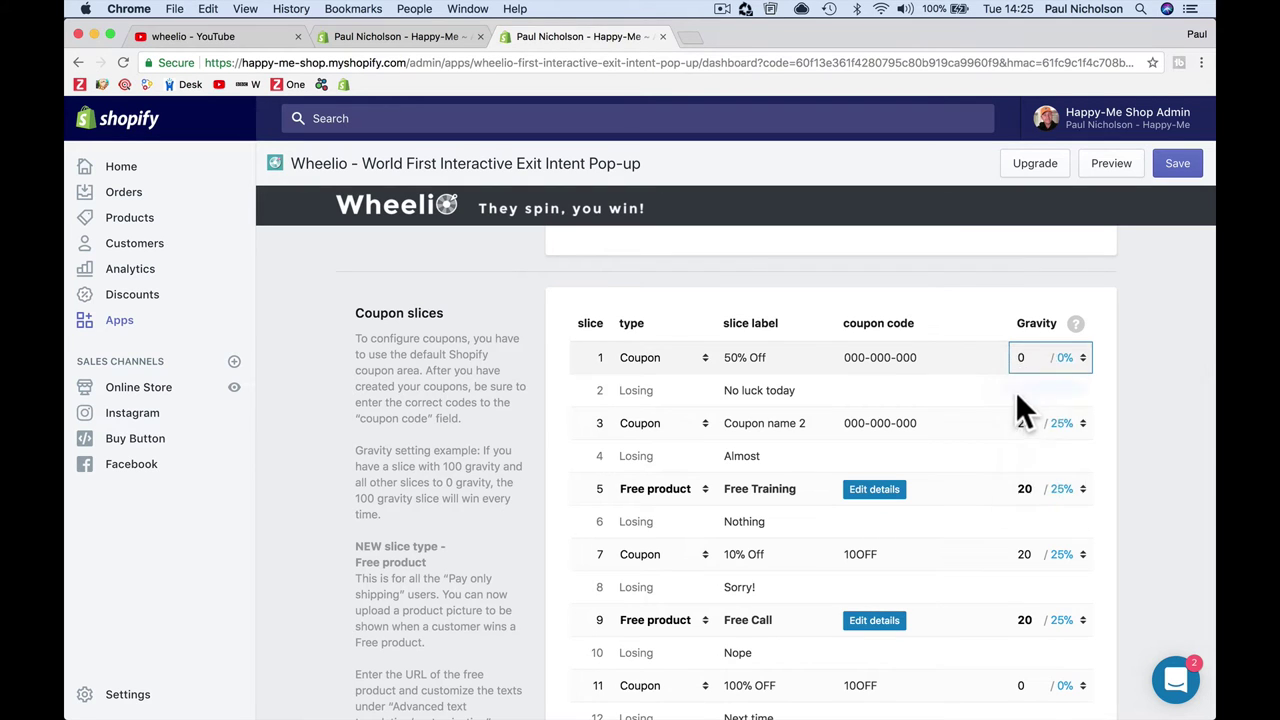
scroll(1010, 400, "down", 2)
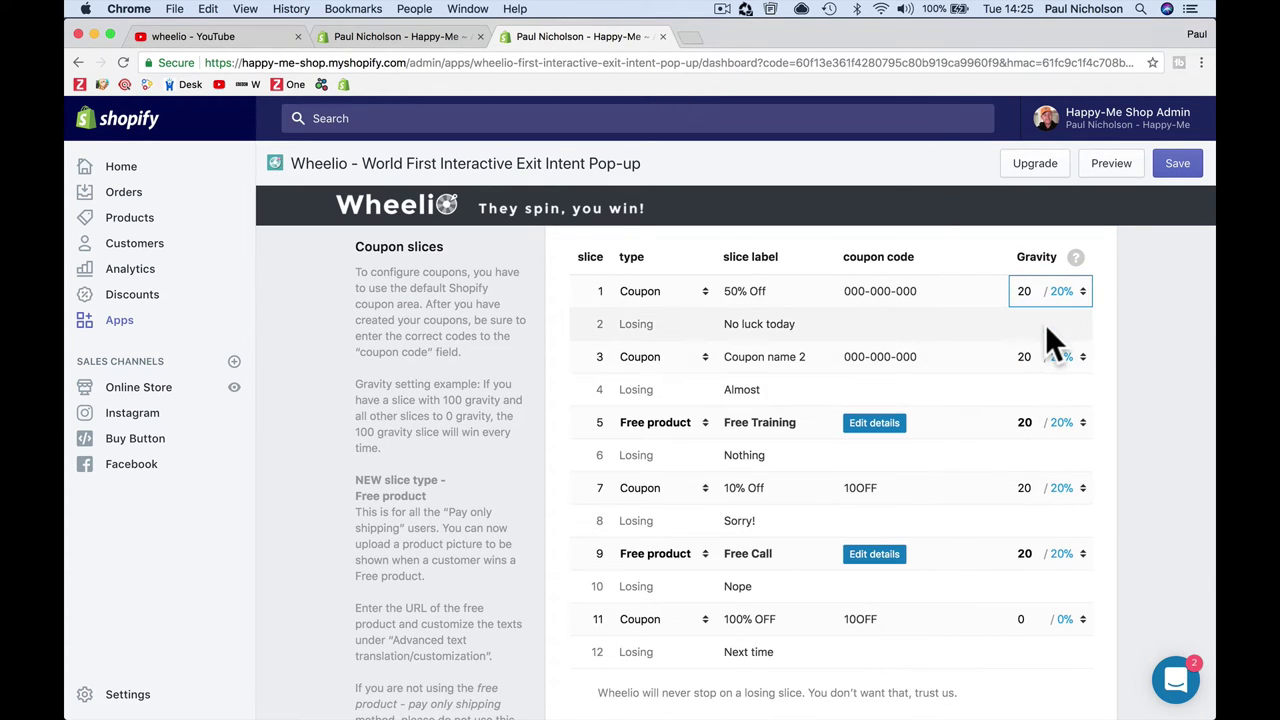
left_click(1176, 175)
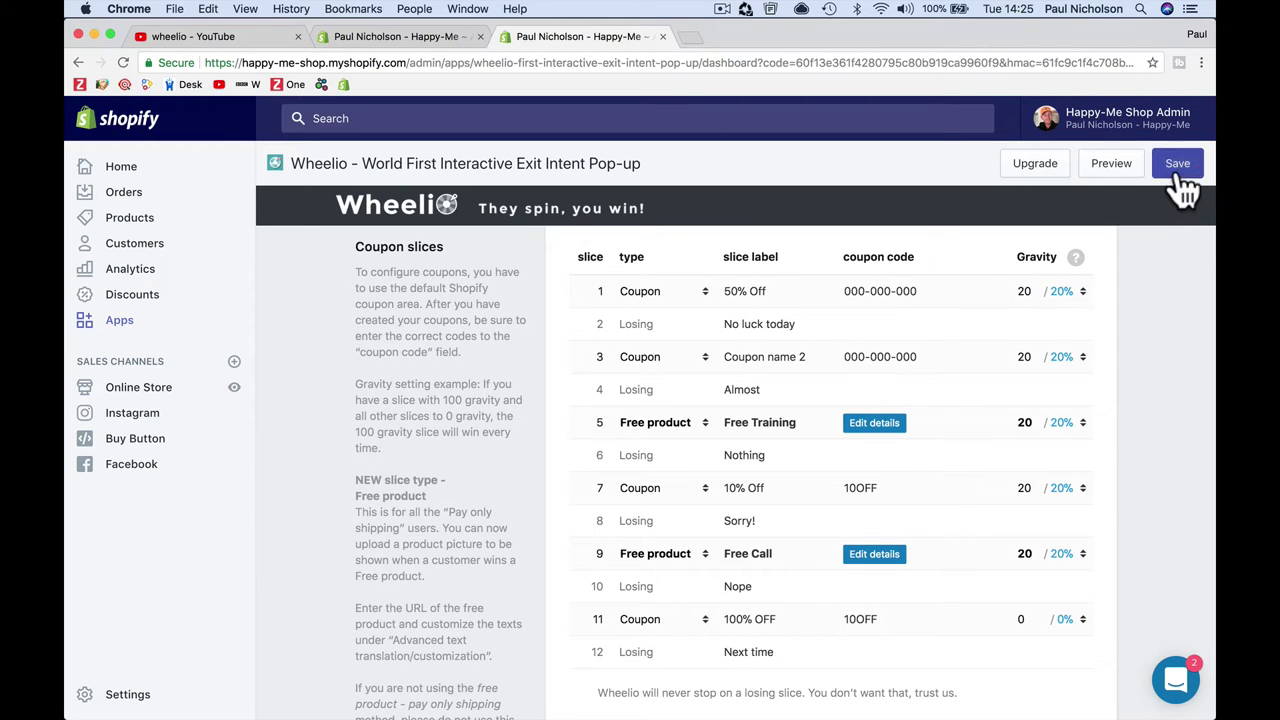
scroll(1149, 338, "down", 4)
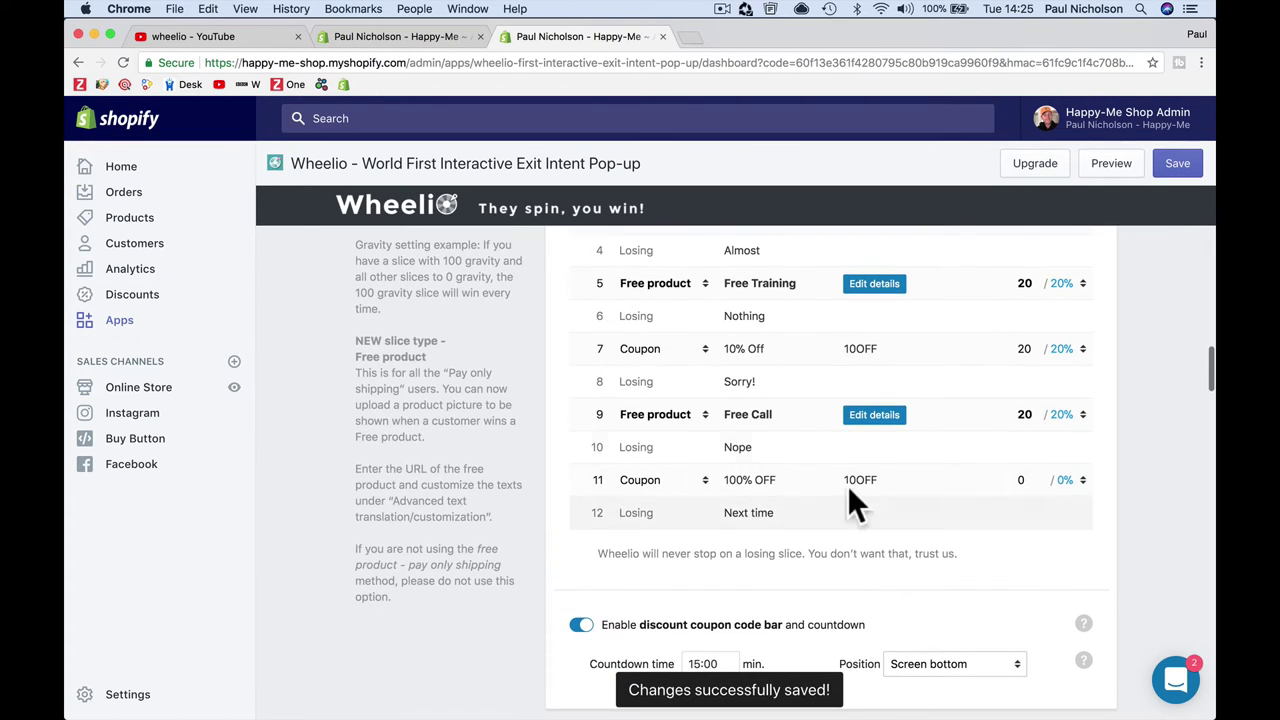
scroll(864, 555, "down", 3)
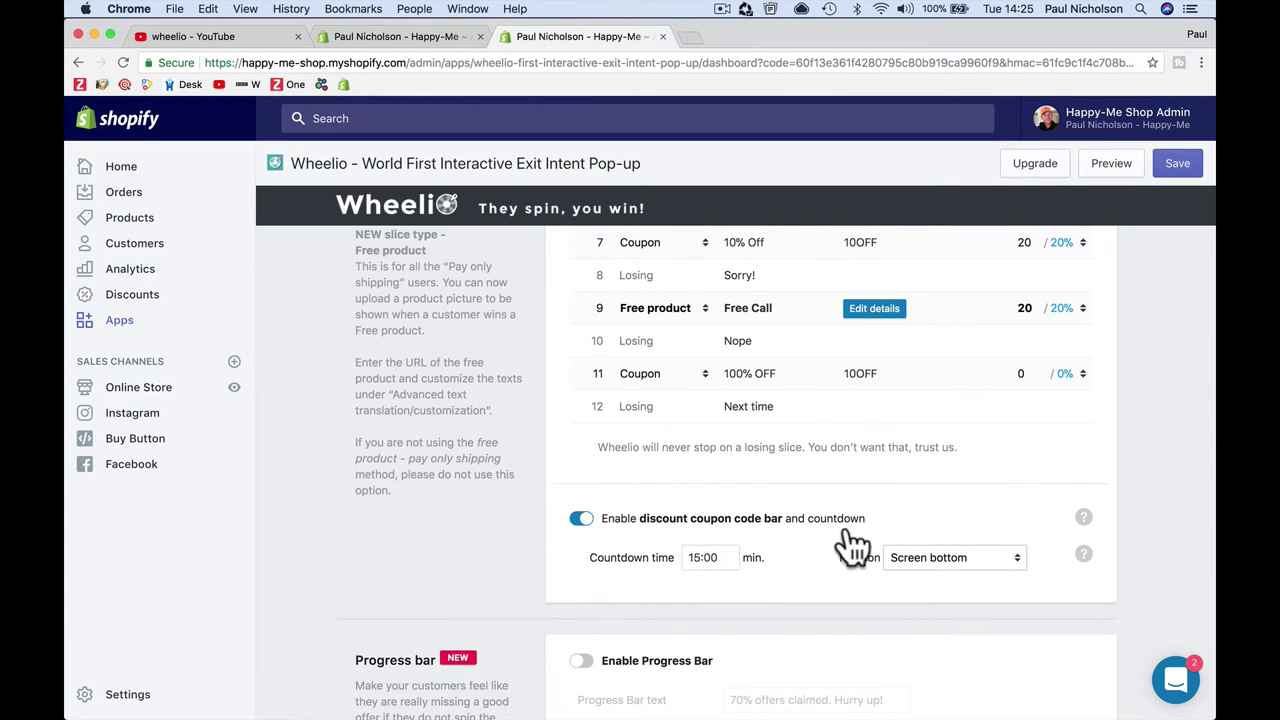
scroll(837, 552, "down", 2)
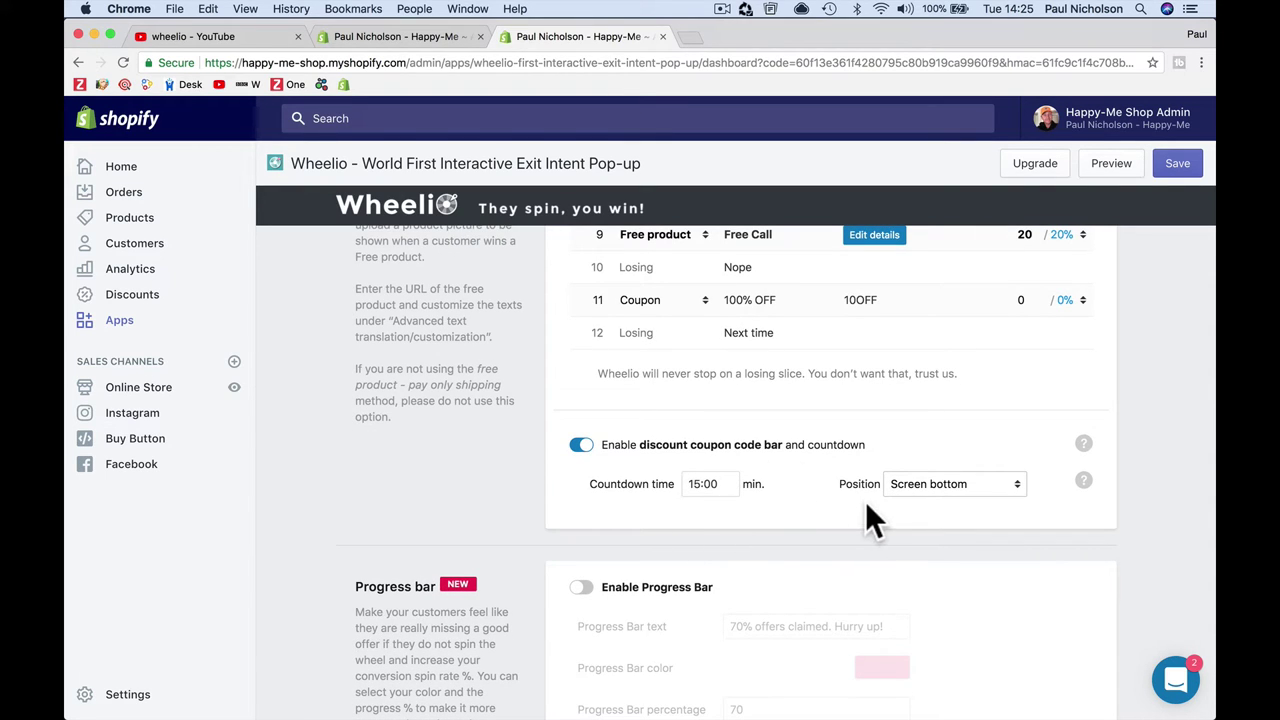
double_click(700, 484)
left_click(976, 486)
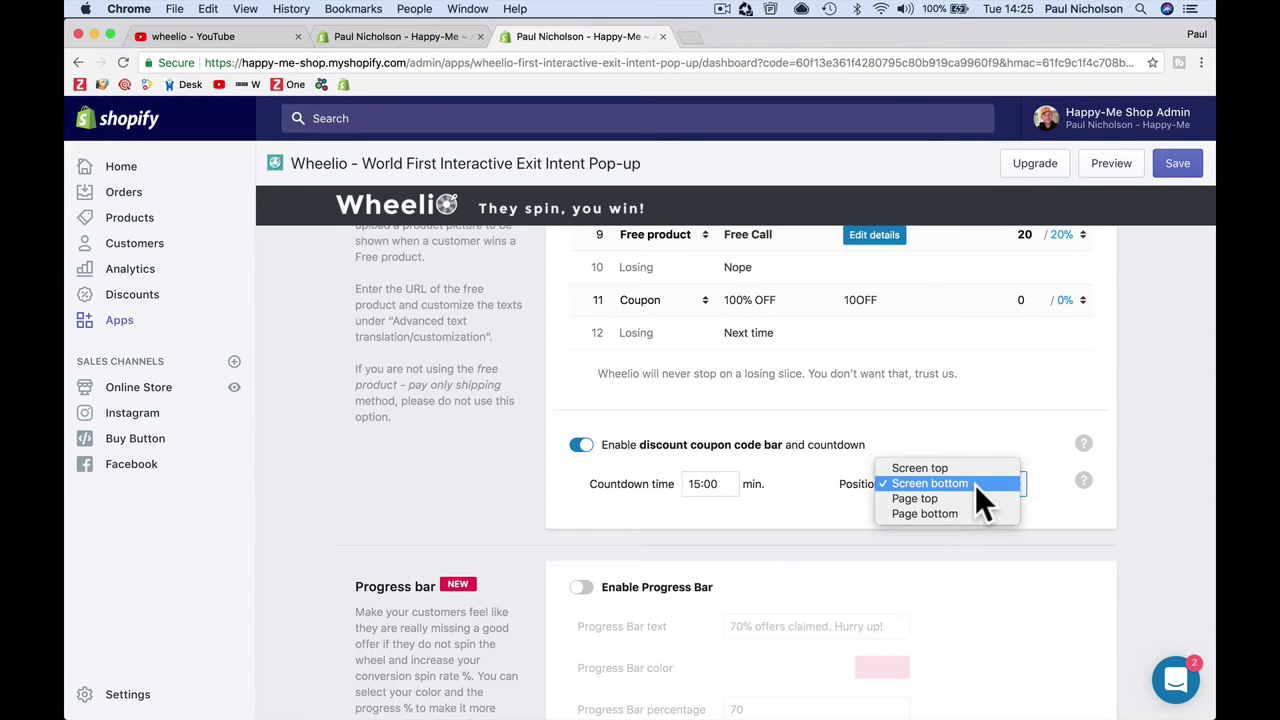
left_click(975, 480)
scroll(928, 520, "down", 5)
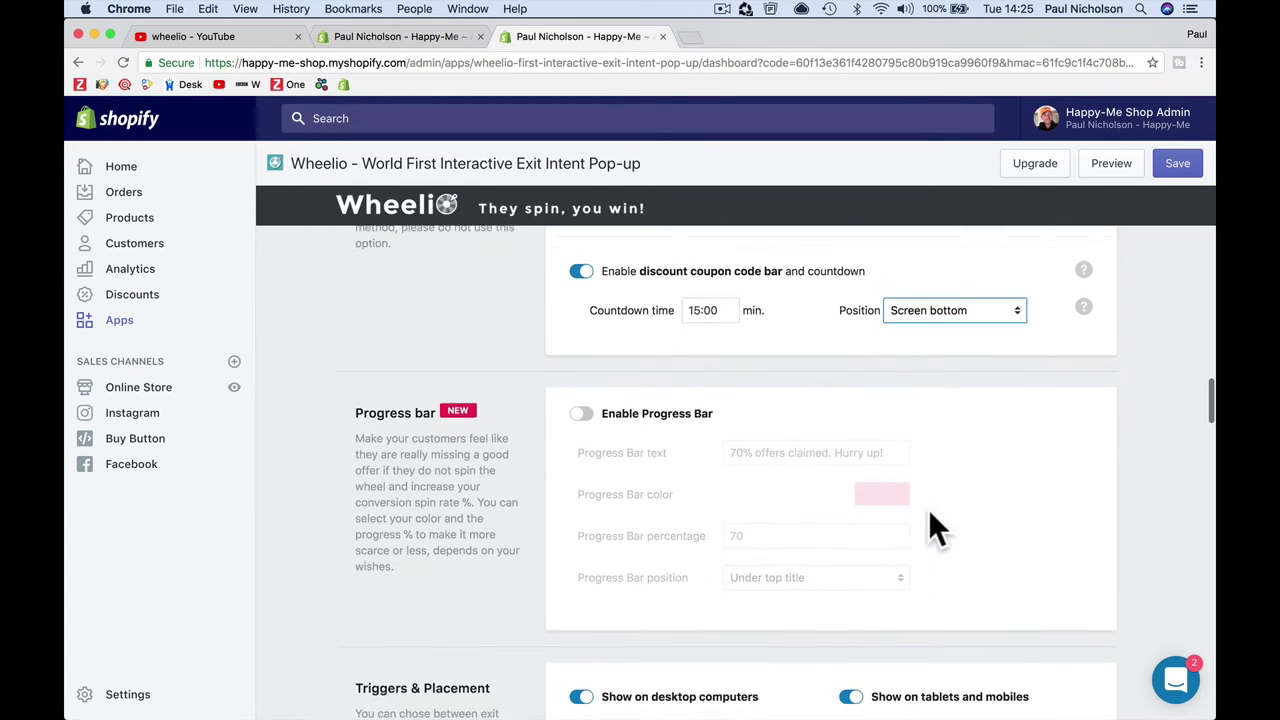
Step: Also show the popup after 15 seconds on desktop and on mobiles
scroll(644, 460, "down", 5)
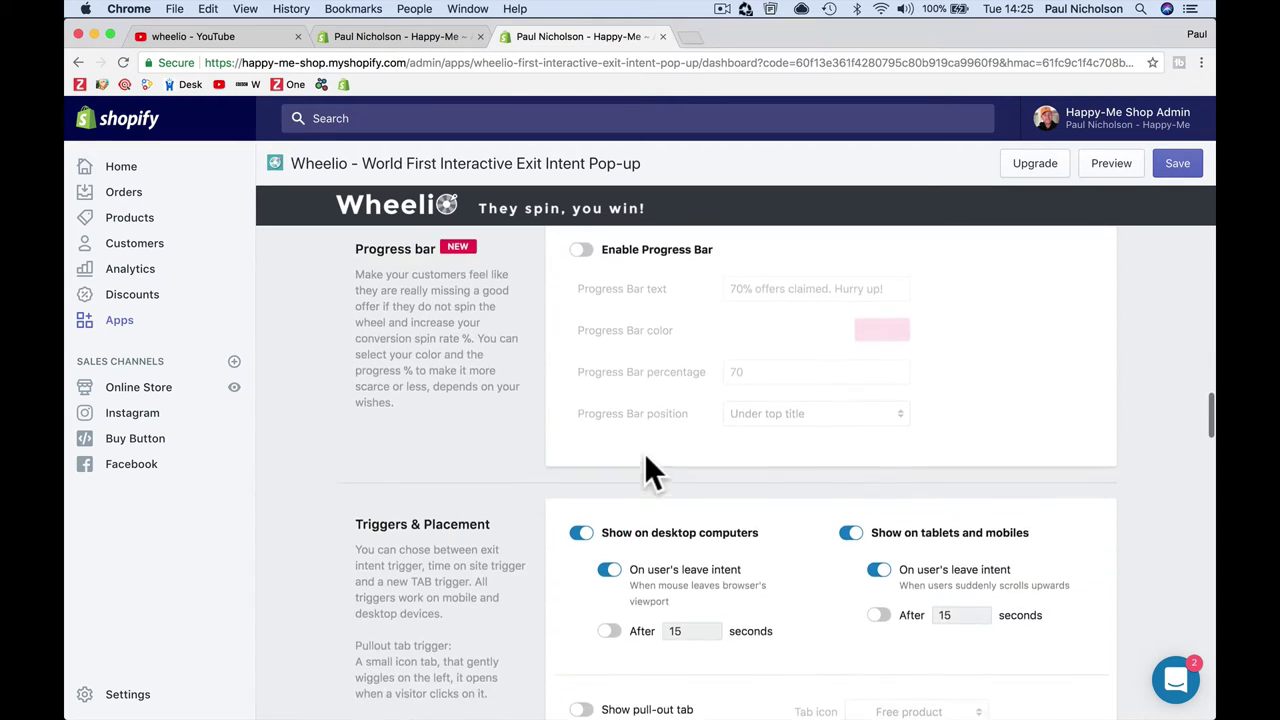
scroll(720, 515, "down", 2)
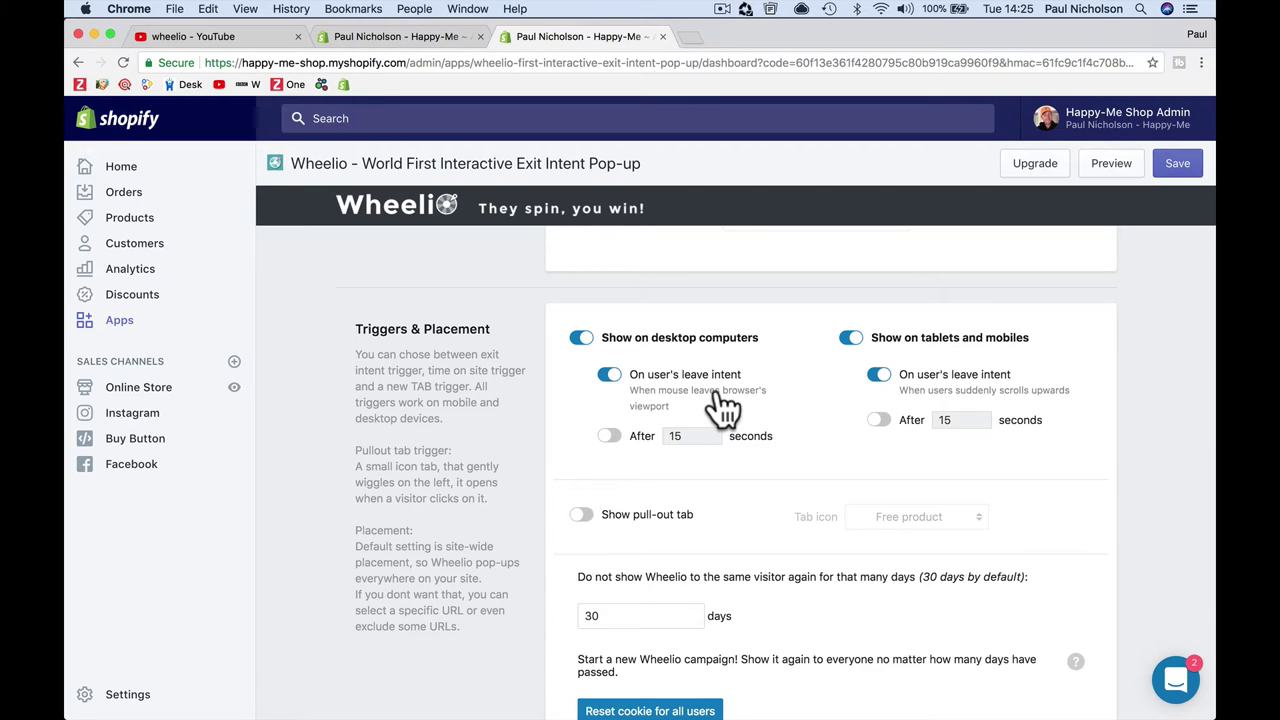
scroll(721, 405, "down", 1)
left_click(609, 408)
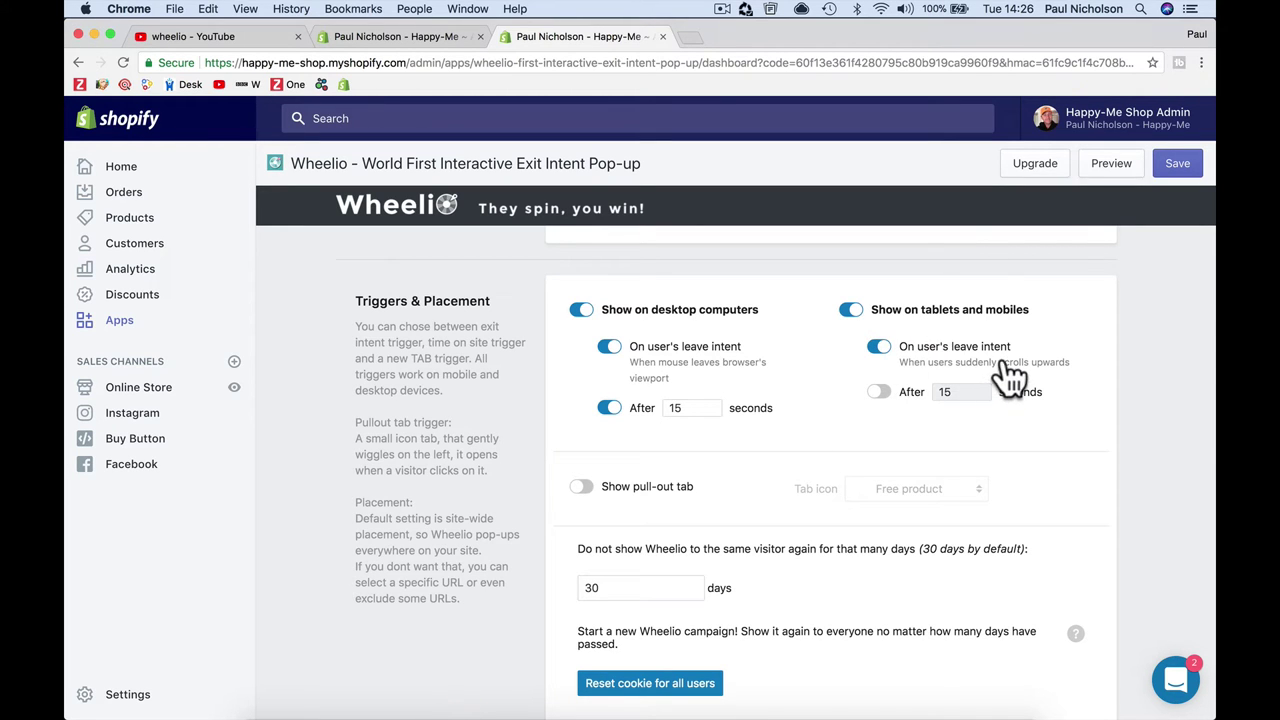
left_click(878, 392)
Step: Turn on the pull-out tab and give it the Discount icon
scroll(872, 426, "down", 3)
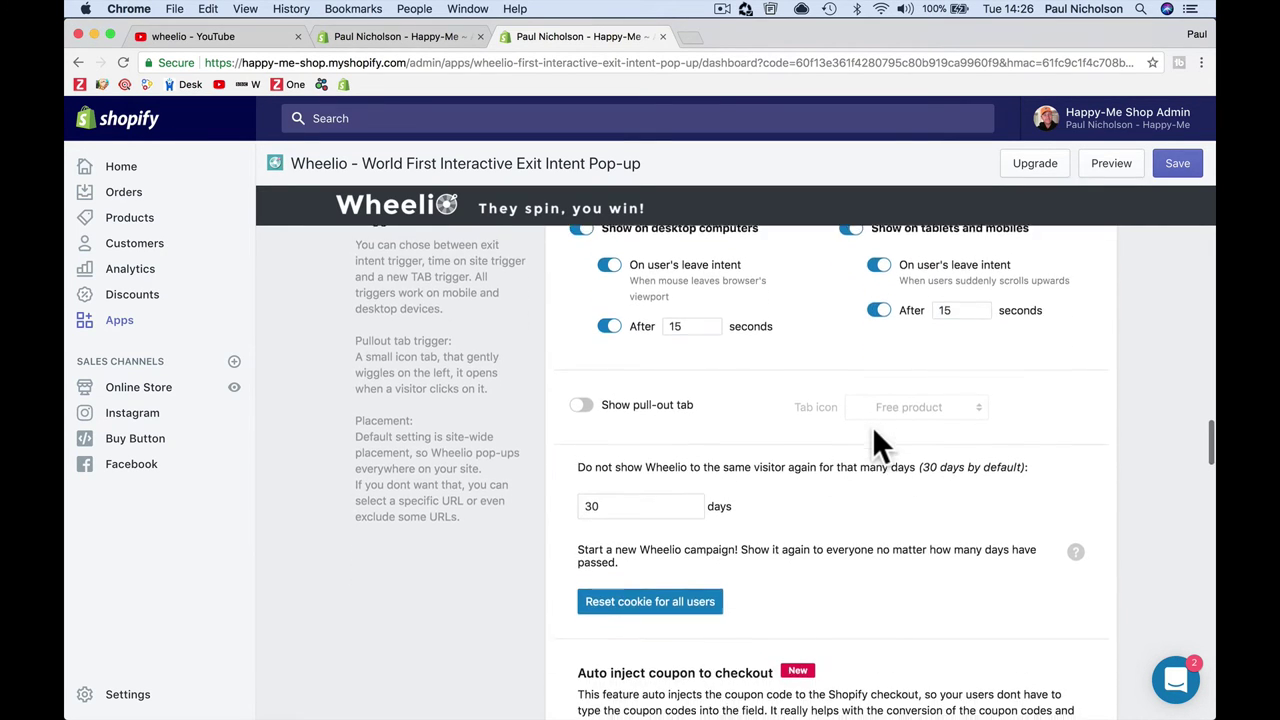
scroll(872, 426, "down", 2)
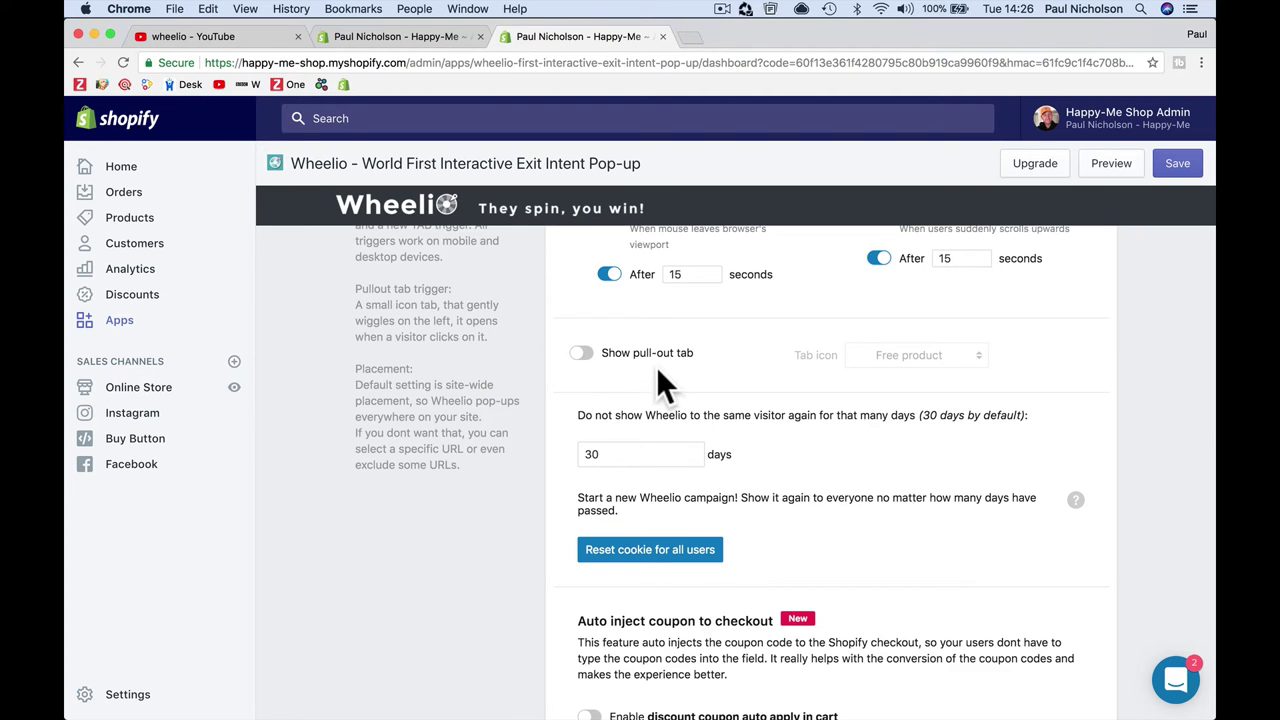
scroll(668, 390, "up", 3)
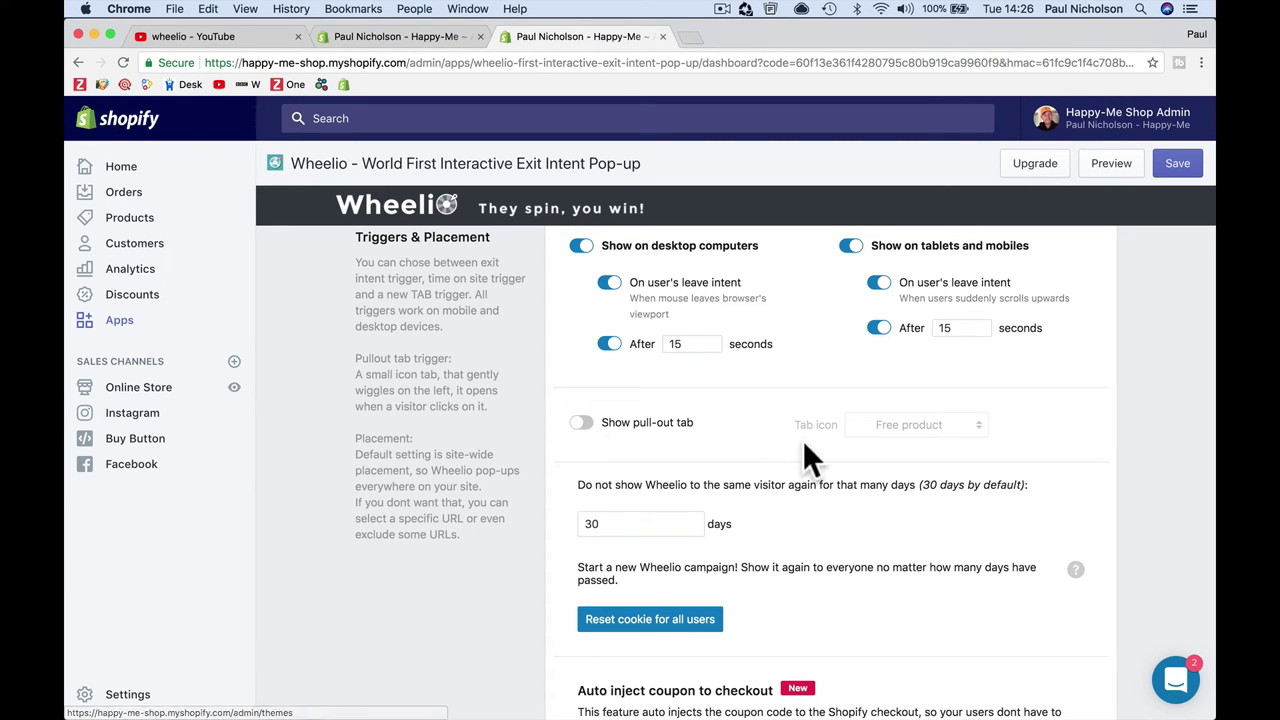
left_click(581, 422)
left_click(938, 424)
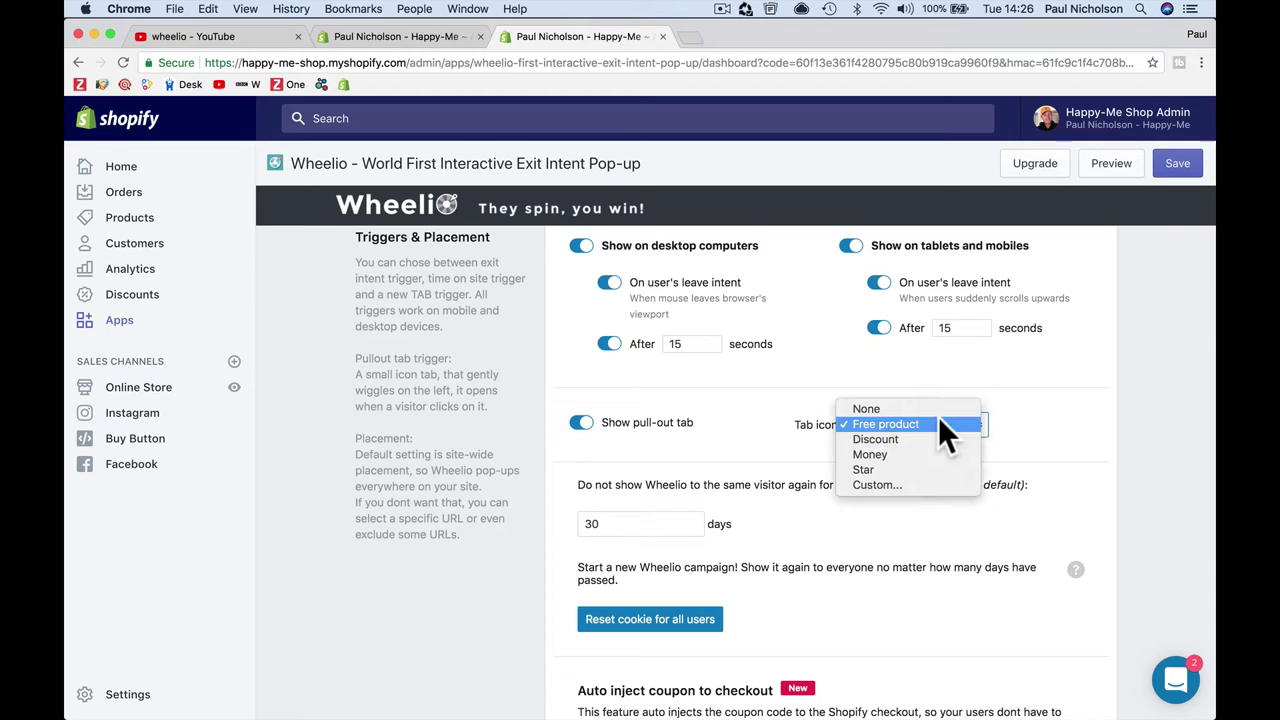
left_click(938, 439)
Step: Limit repeat visits to 30 days, save, and enable discount coupon auto-apply in cart
scroll(835, 512, "down", 3)
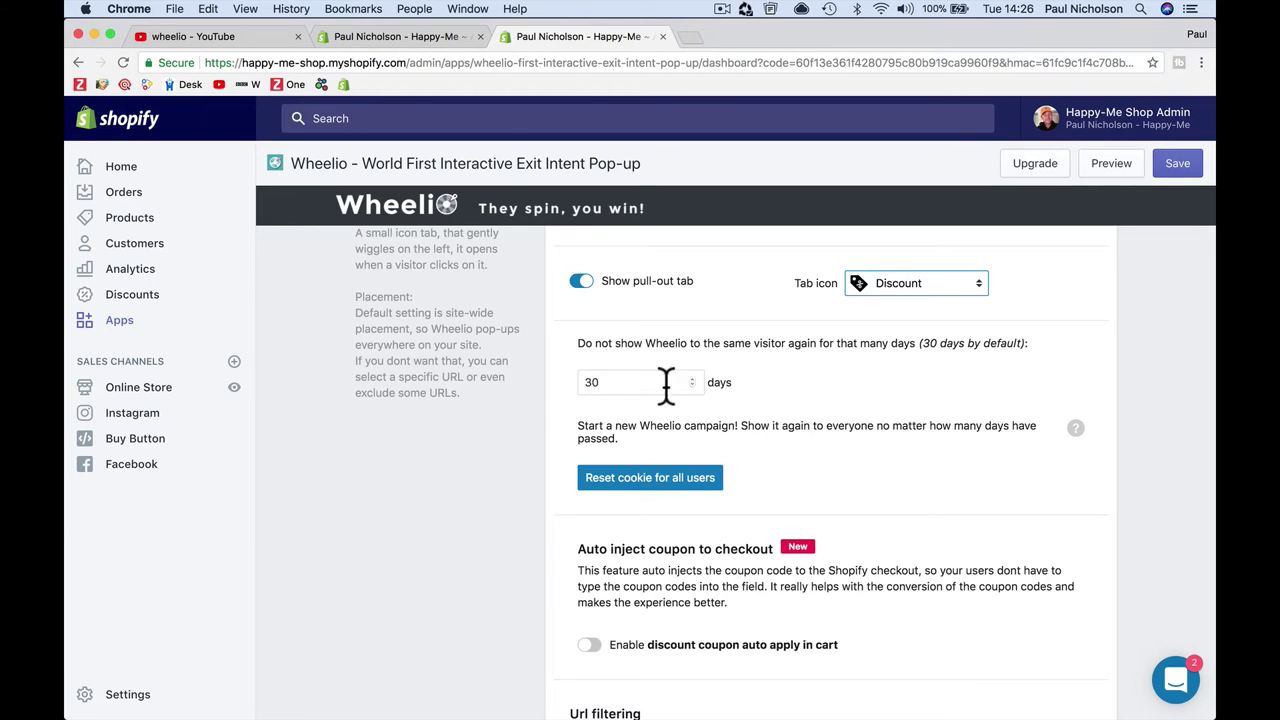
left_click(621, 382)
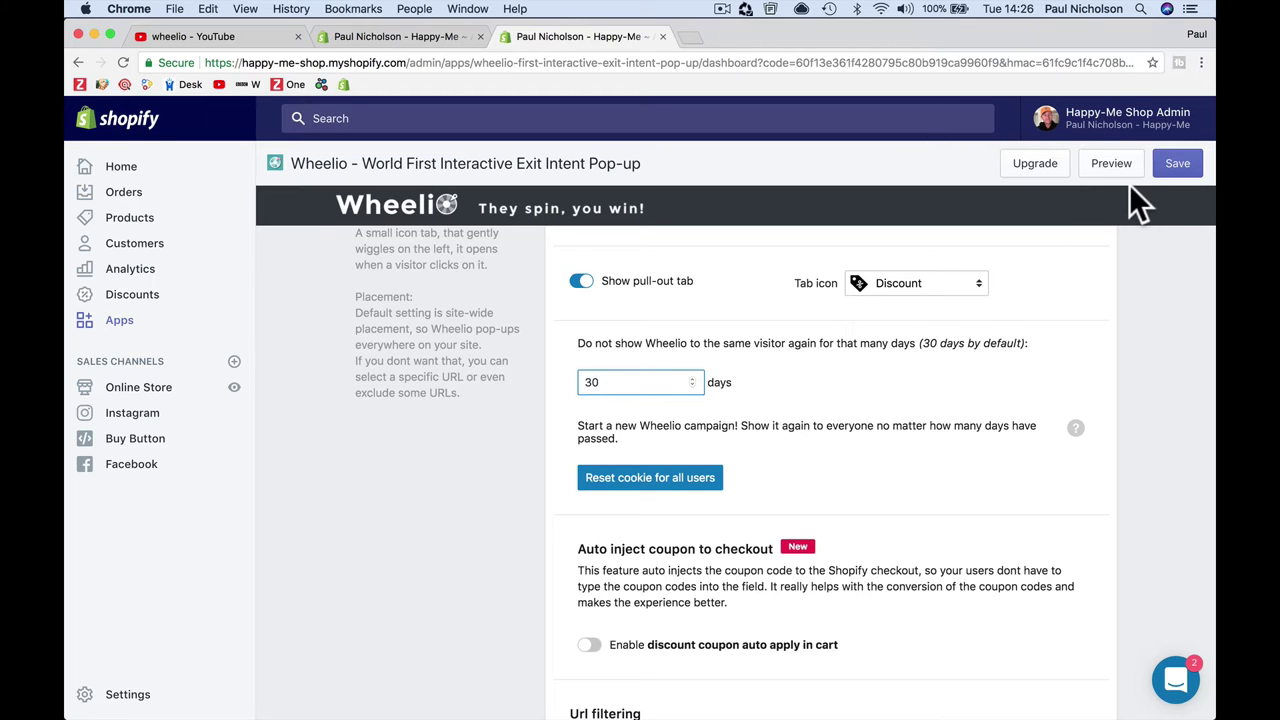
left_click(1177, 165)
scroll(770, 485, "down", 5)
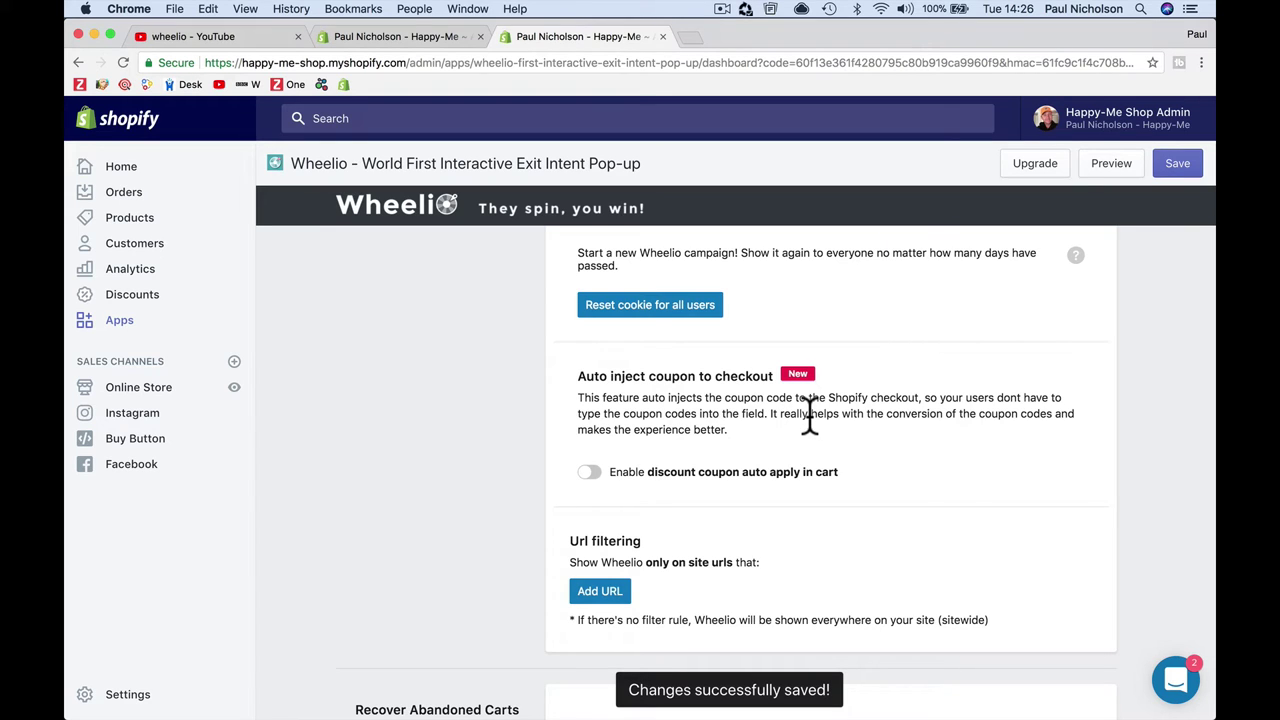
left_click(590, 472)
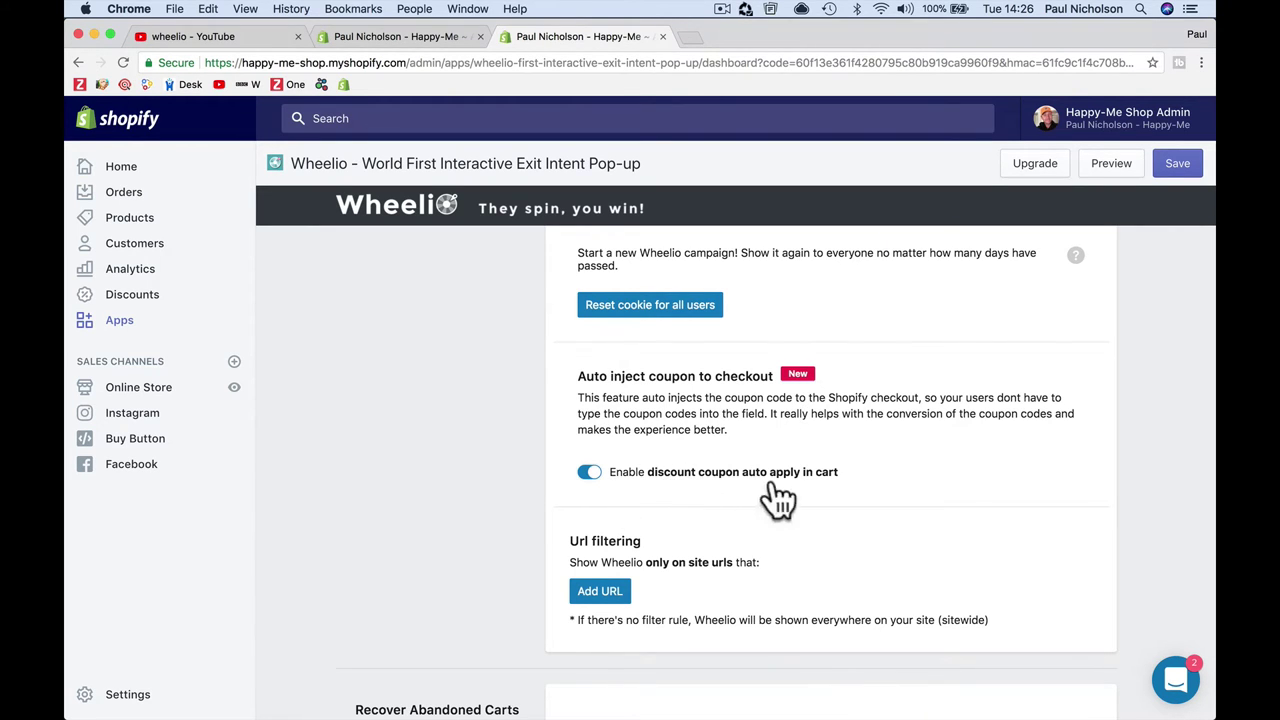
Step: Save the coupon auto-apply setting in Wheelio
left_click(1178, 168)
scroll(917, 410, "down", 5)
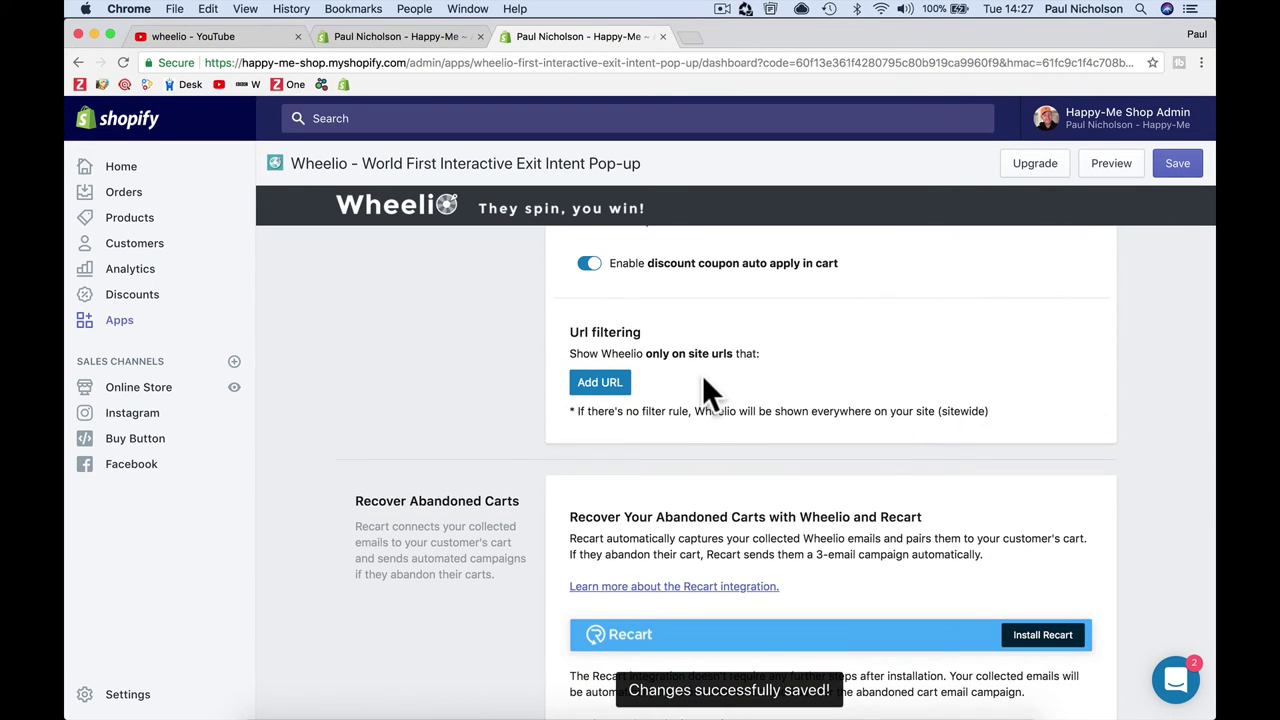
scroll(757, 385, "down", 2)
scroll(757, 395, "down", 2)
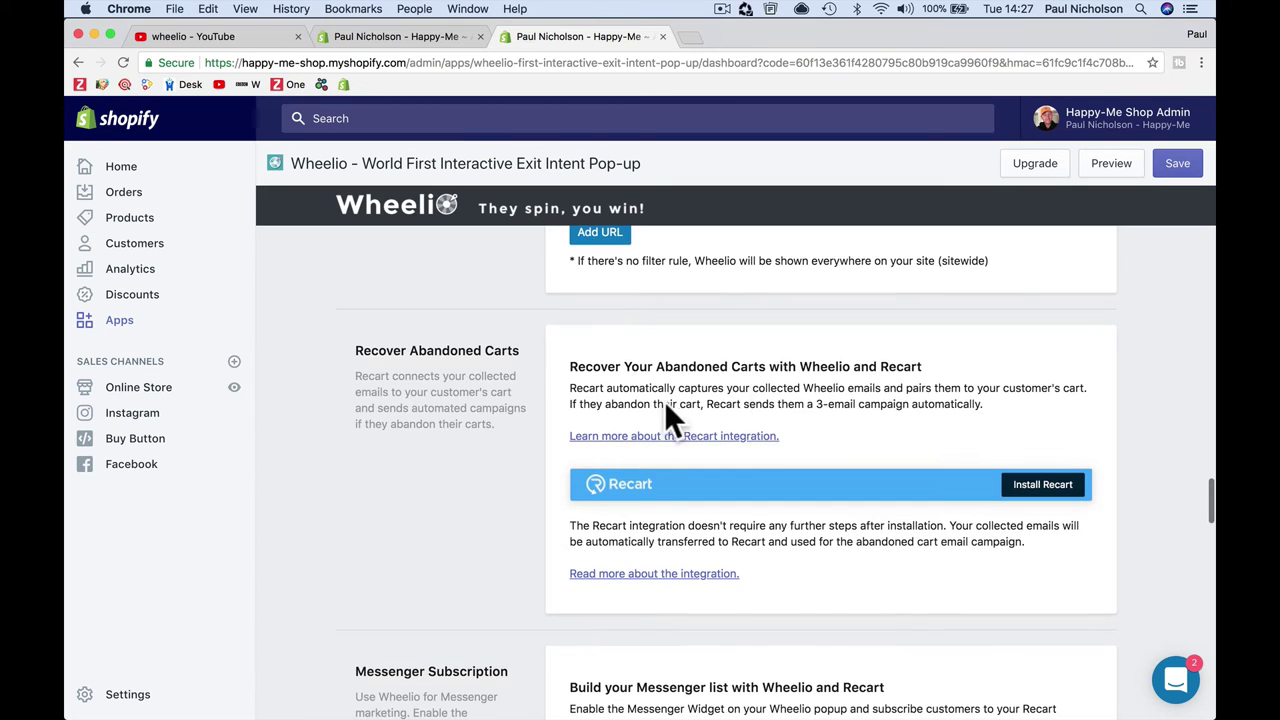
scroll(779, 432, "down", 4)
scroll(776, 417, "down", 1)
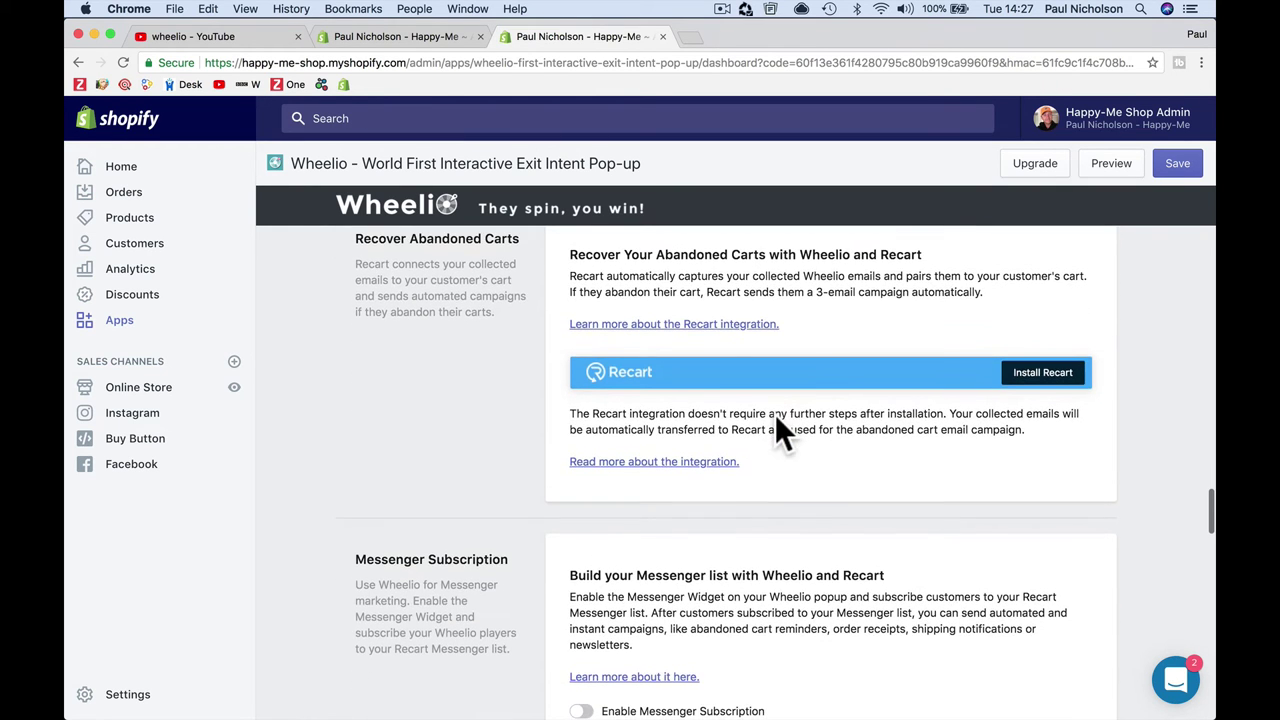
Step: Scroll through the Recart, email services and Collected emails sections, showing 2 collected emails
scroll(776, 417, "up", 1)
scroll(776, 417, "down", 4)
scroll(776, 412, "down", 3)
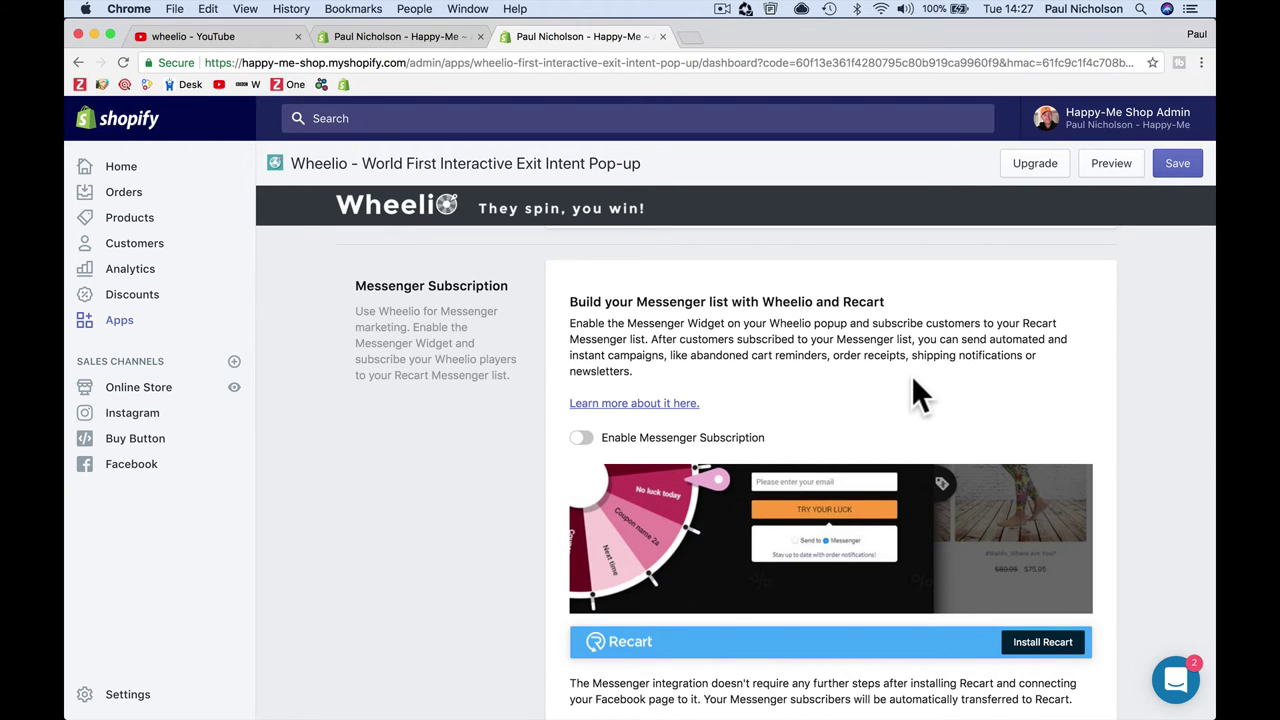
scroll(911, 378, "down", 5)
scroll(912, 392, "down", 5)
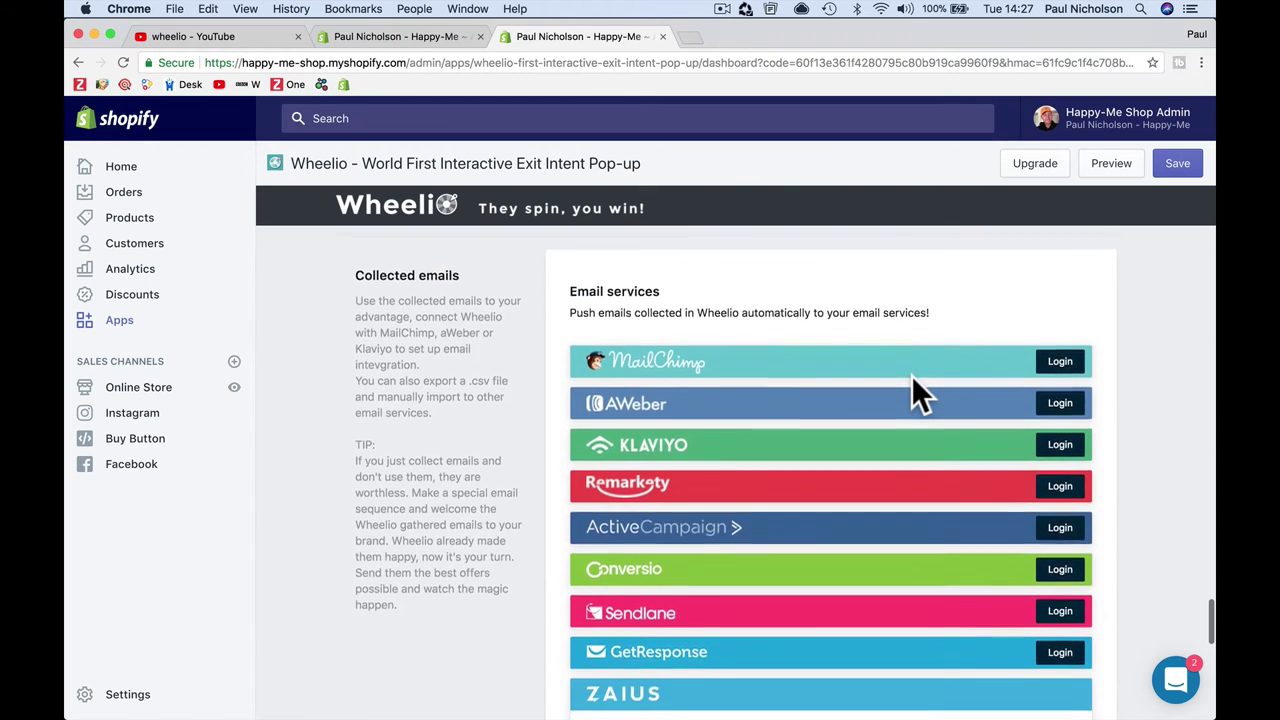
scroll(911, 378, "down", 1)
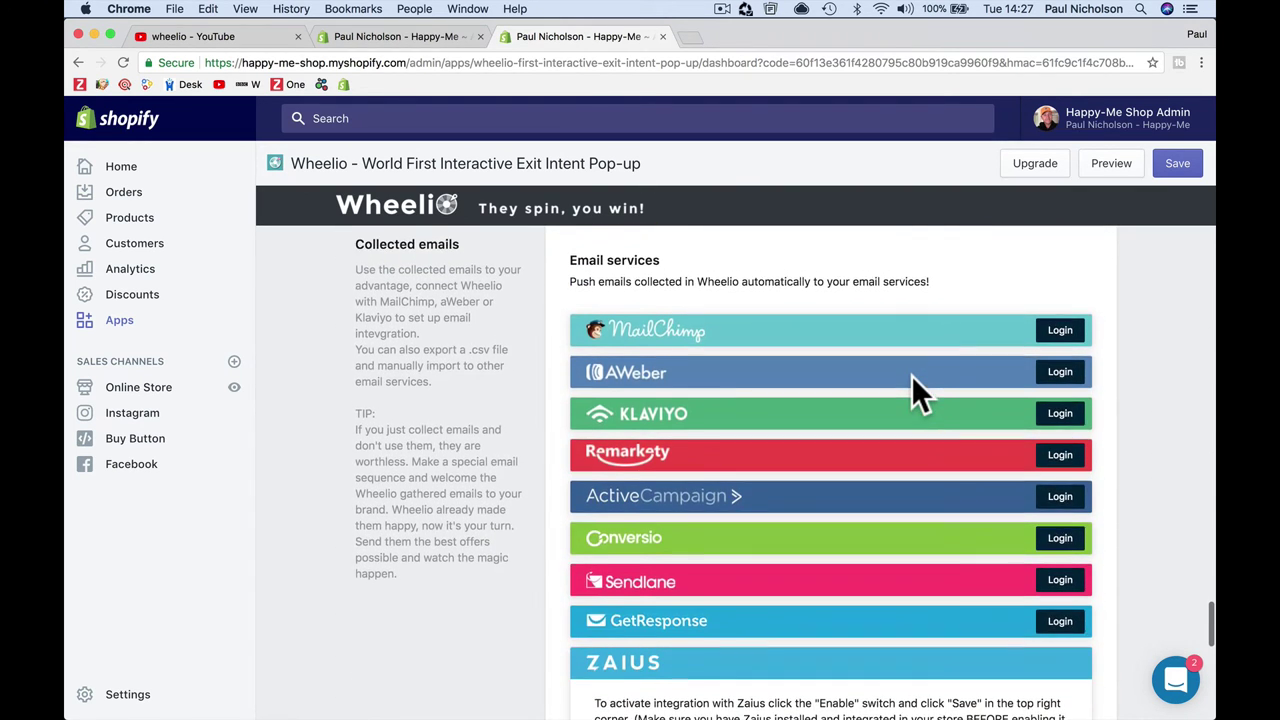
scroll(905, 335, "down", 6)
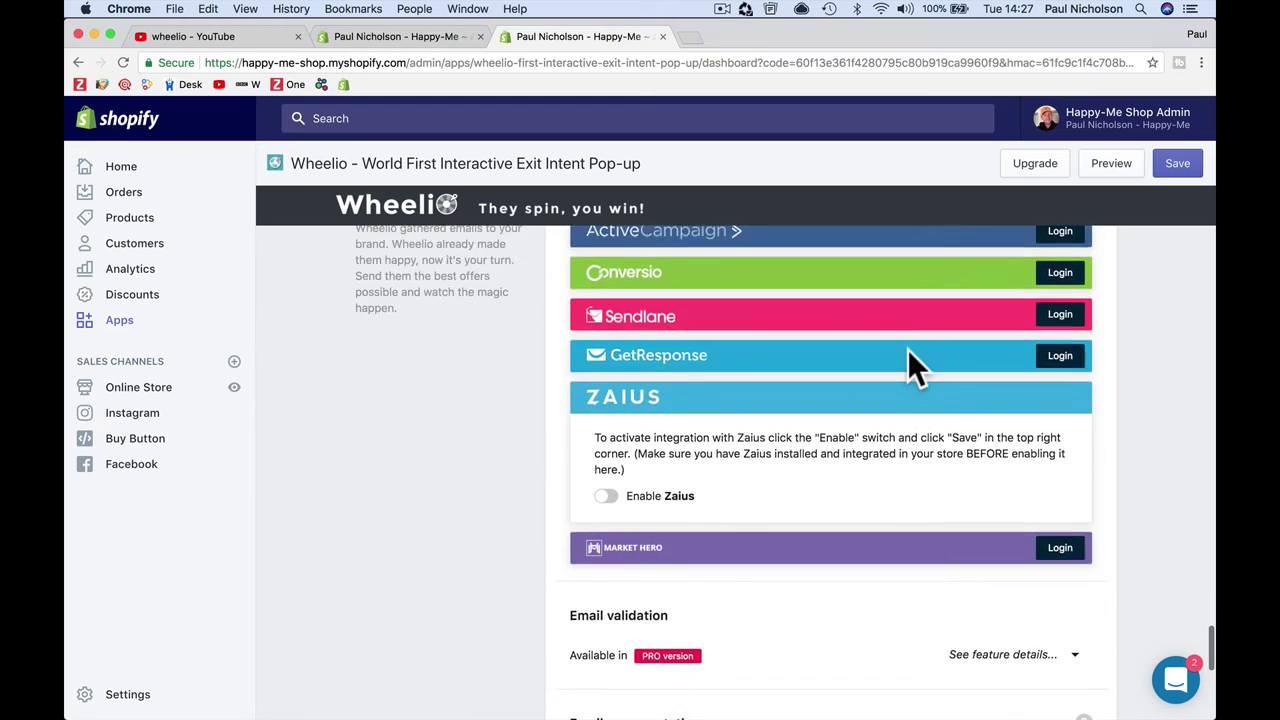
scroll(910, 360, "down", 3)
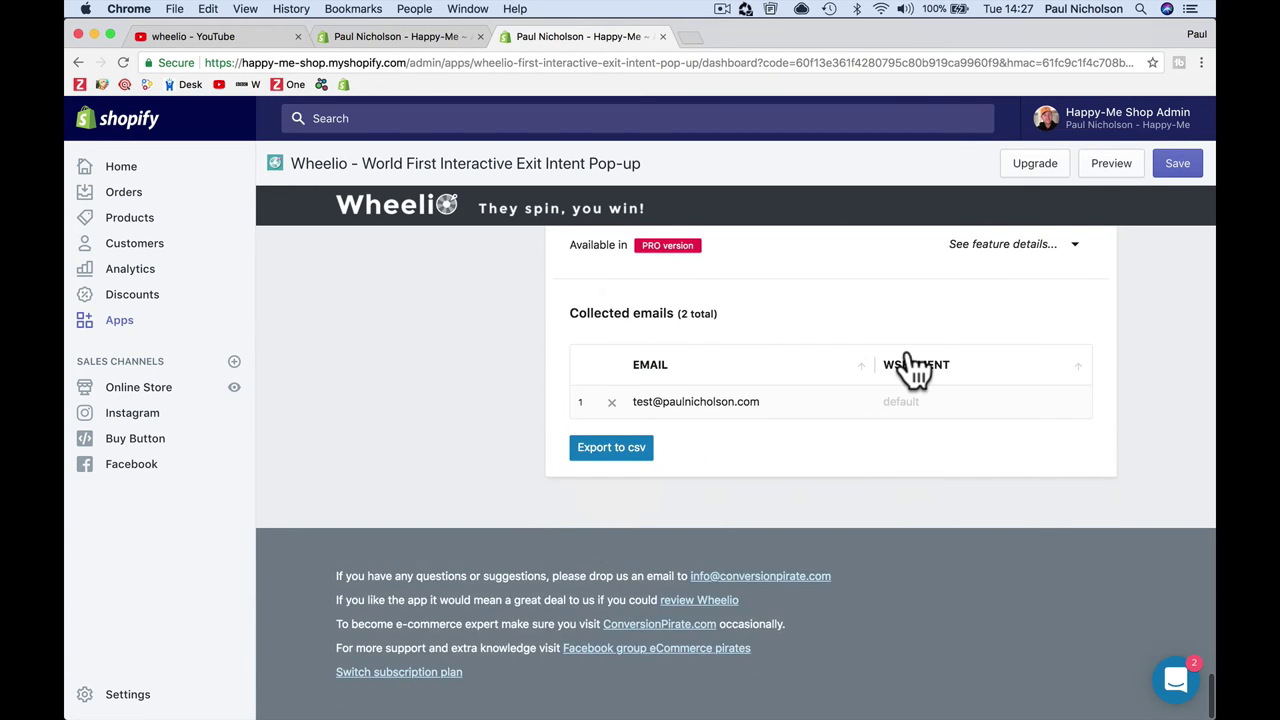
scroll(910, 360, "up", 9)
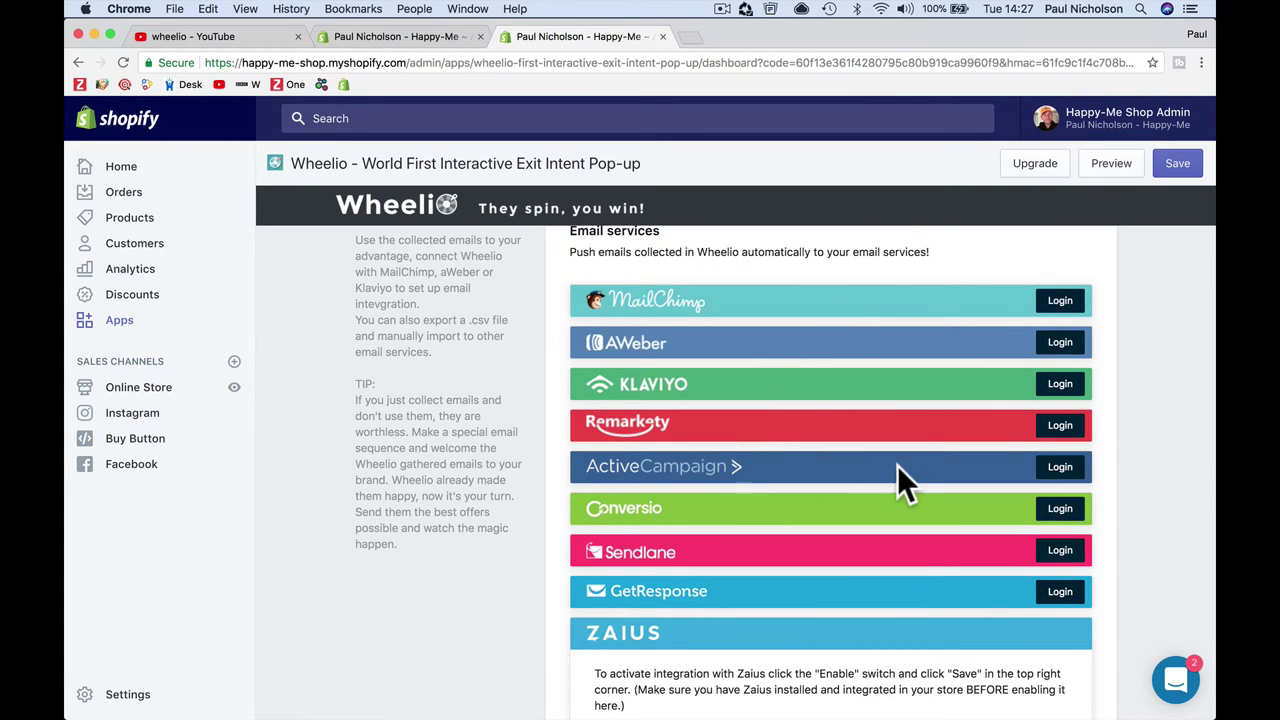
scroll(897, 480, "up", 2)
scroll(897, 480, "down", 3)
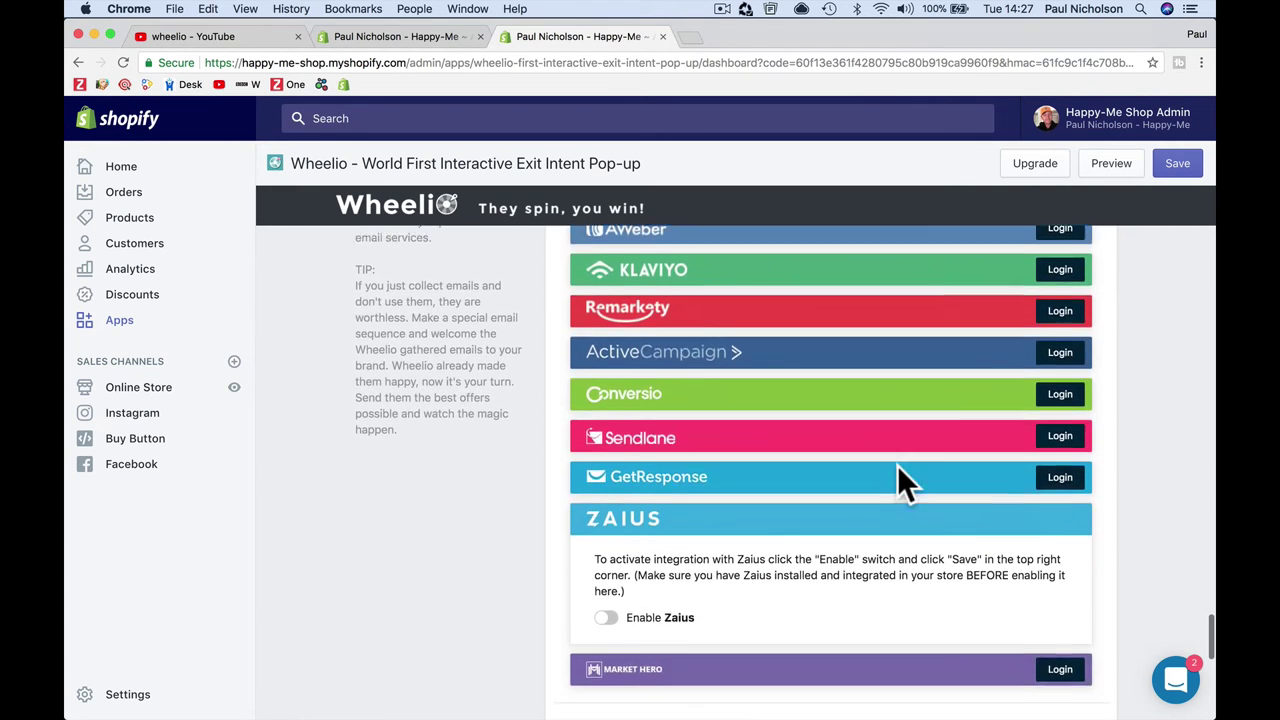
scroll(897, 467, "down", 4)
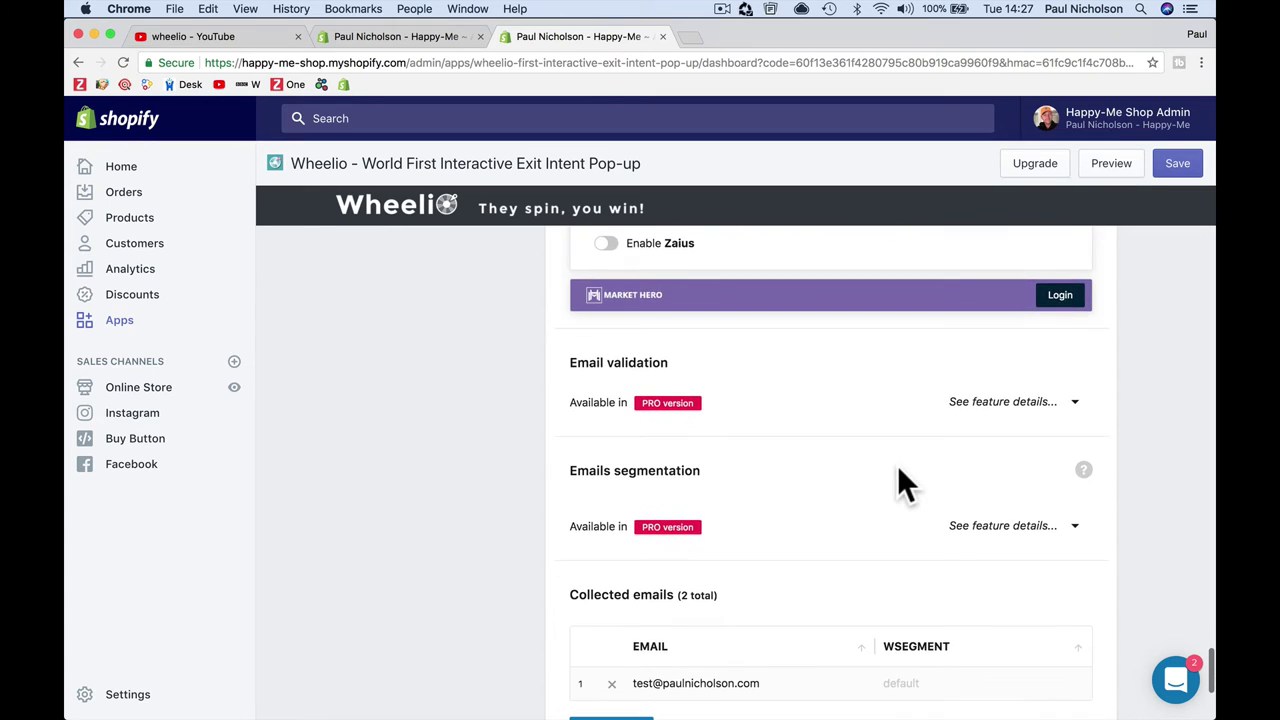
scroll(897, 468, "down", 3)
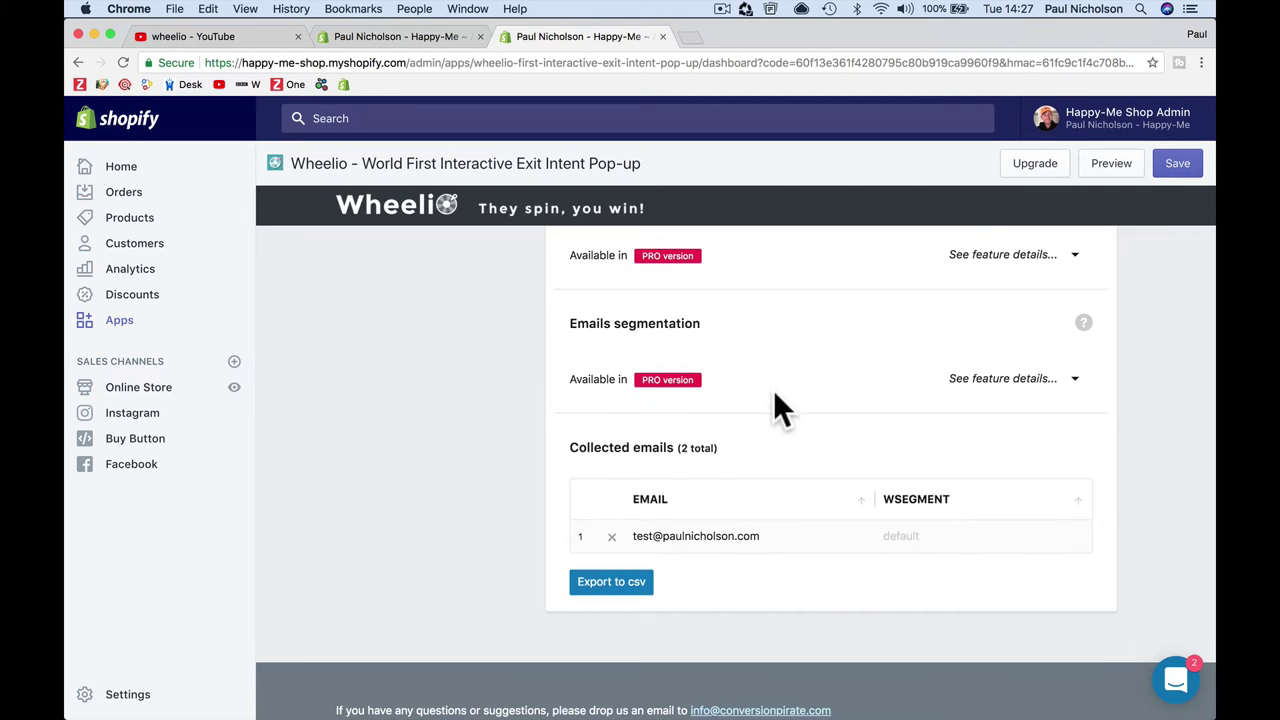
scroll(773, 390, "up", 10)
scroll(773, 390, "down", 1)
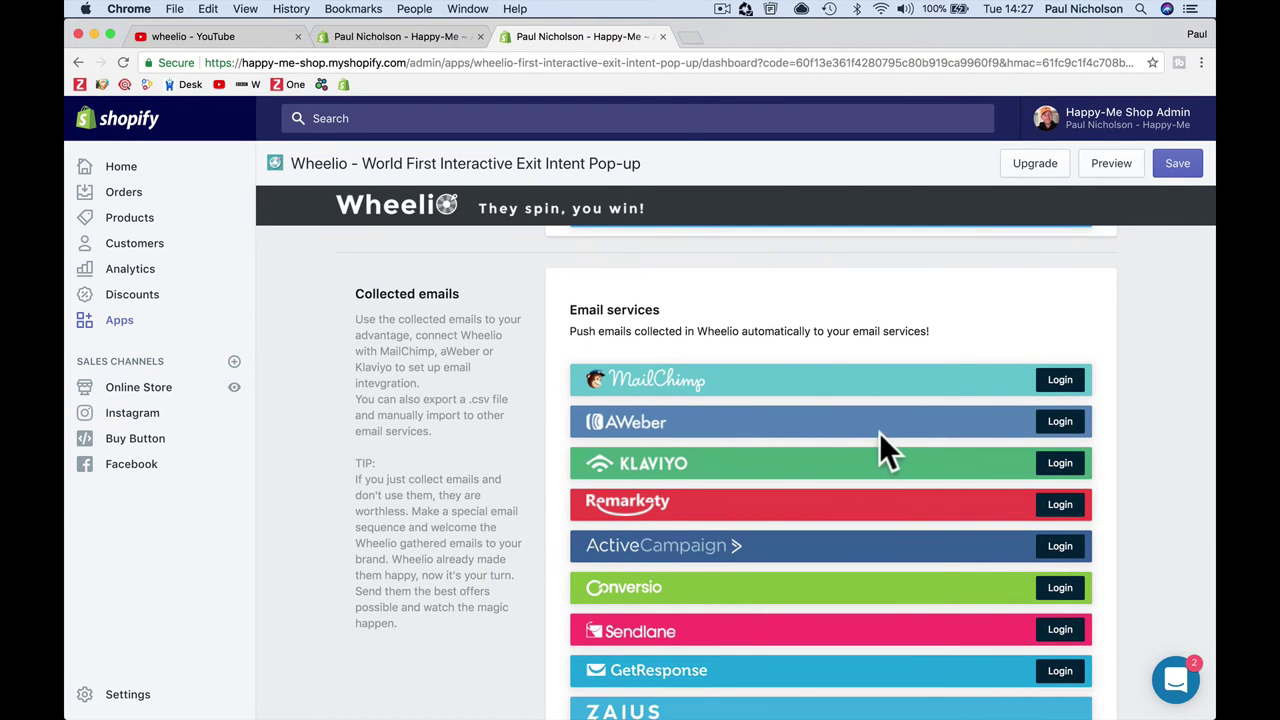
scroll(887, 435, "down", 5)
scroll(888, 440, "down", 7)
scroll(887, 435, "down", 2)
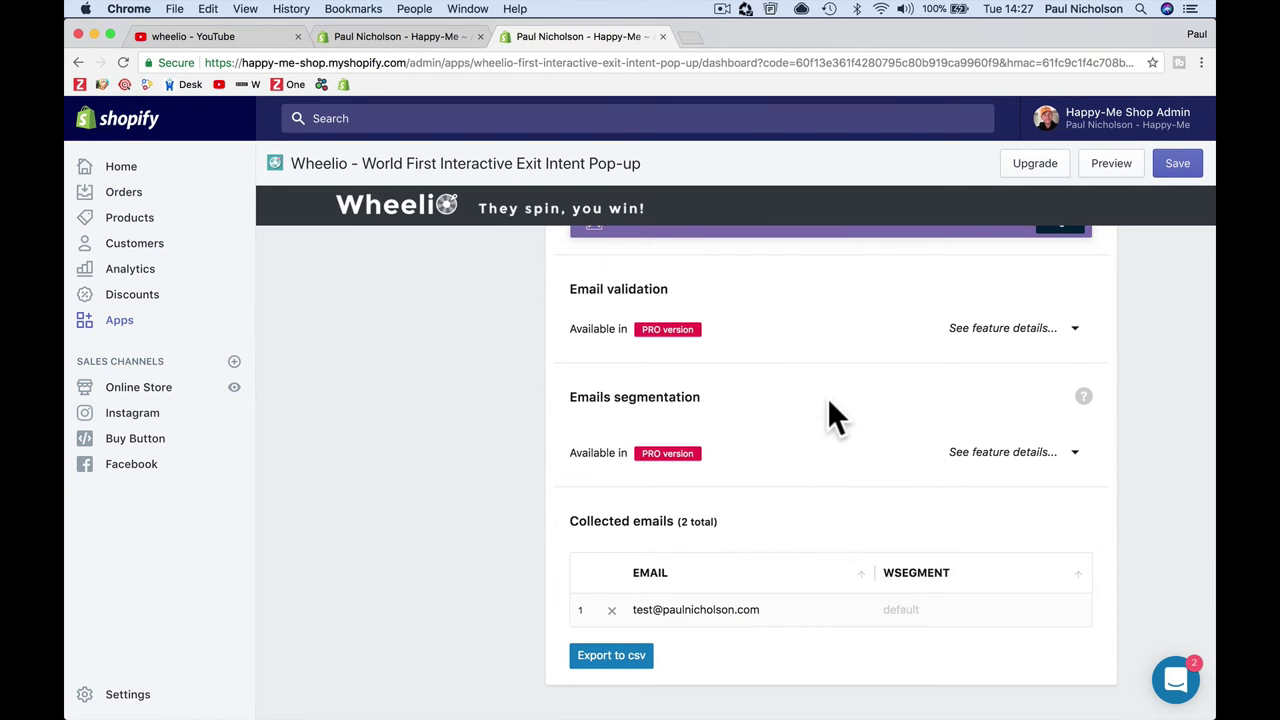
scroll(827, 398, "up", 10)
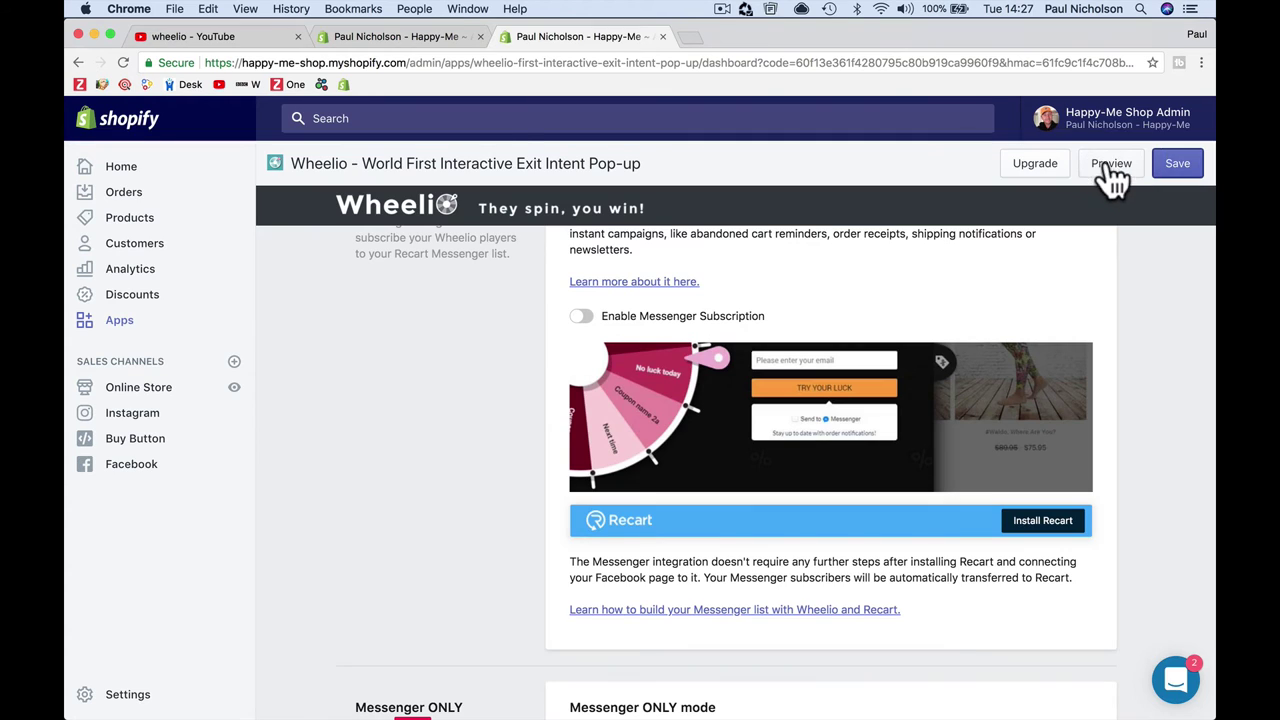
Step: Preview the store, open the wheel from the discount tab, and spin with test email 'tes'
left_click(1110, 165)
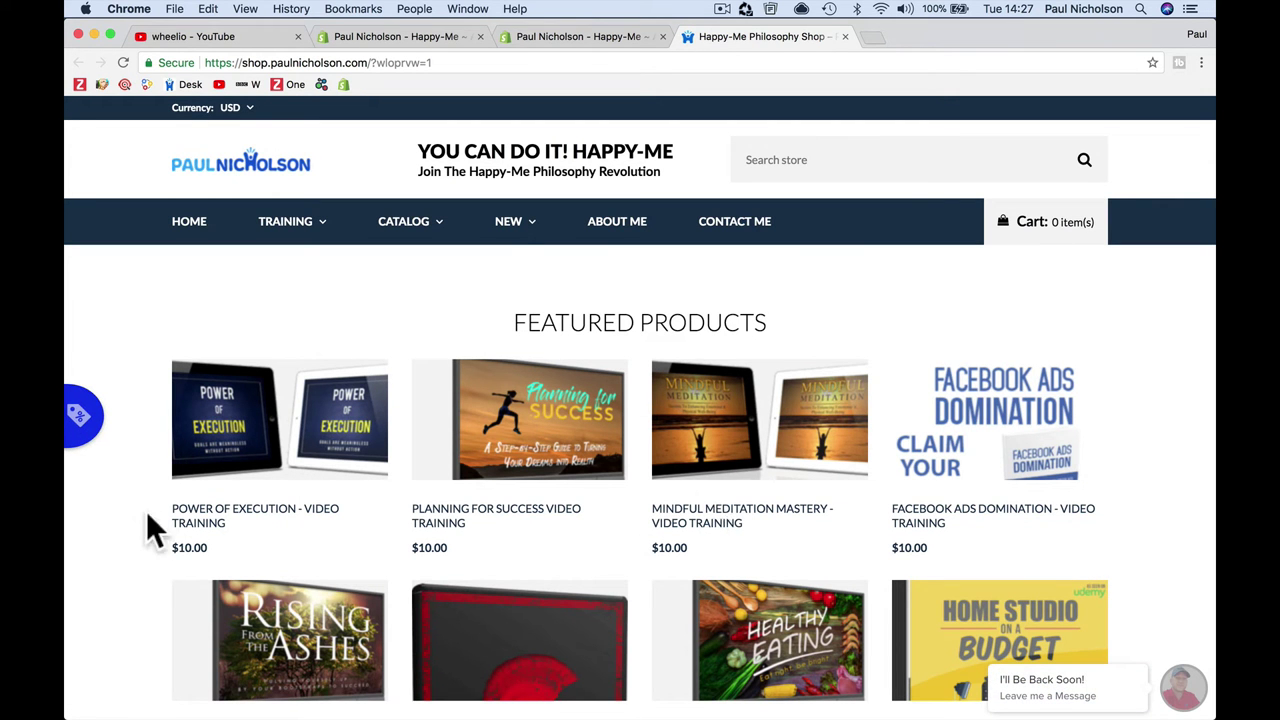
left_click(96, 430)
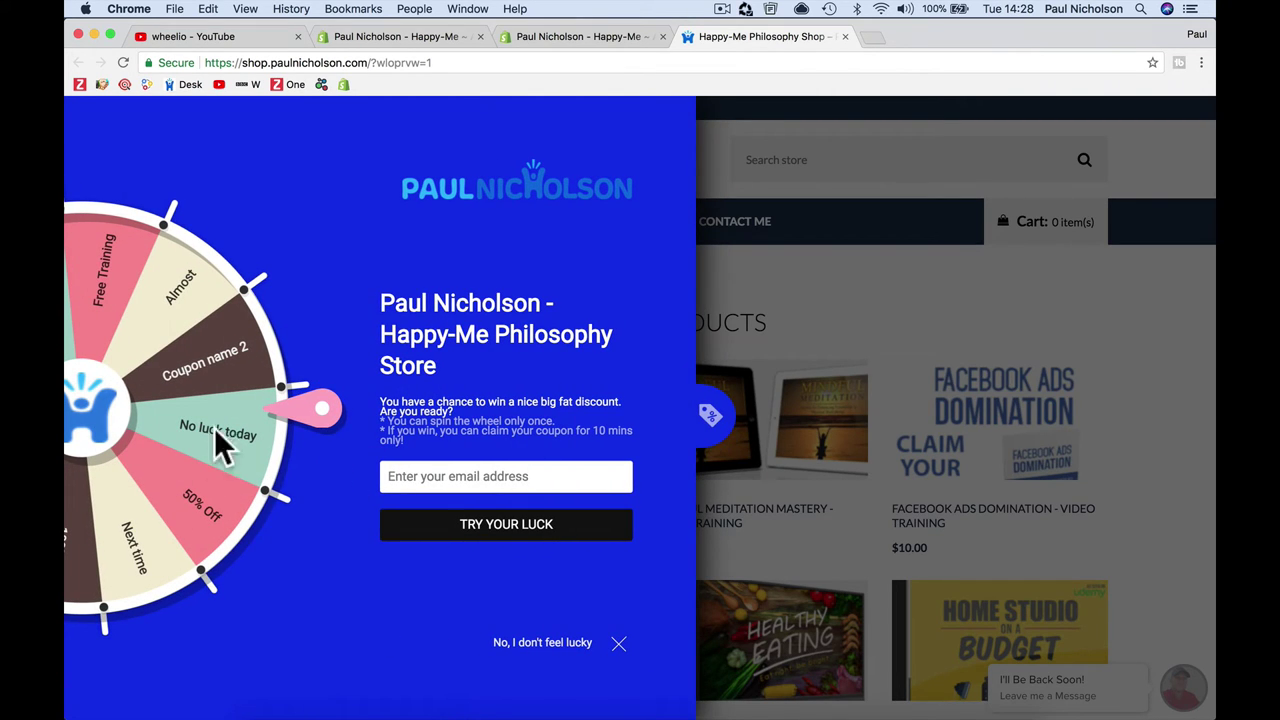
double_click(228, 355)
left_click(480, 476)
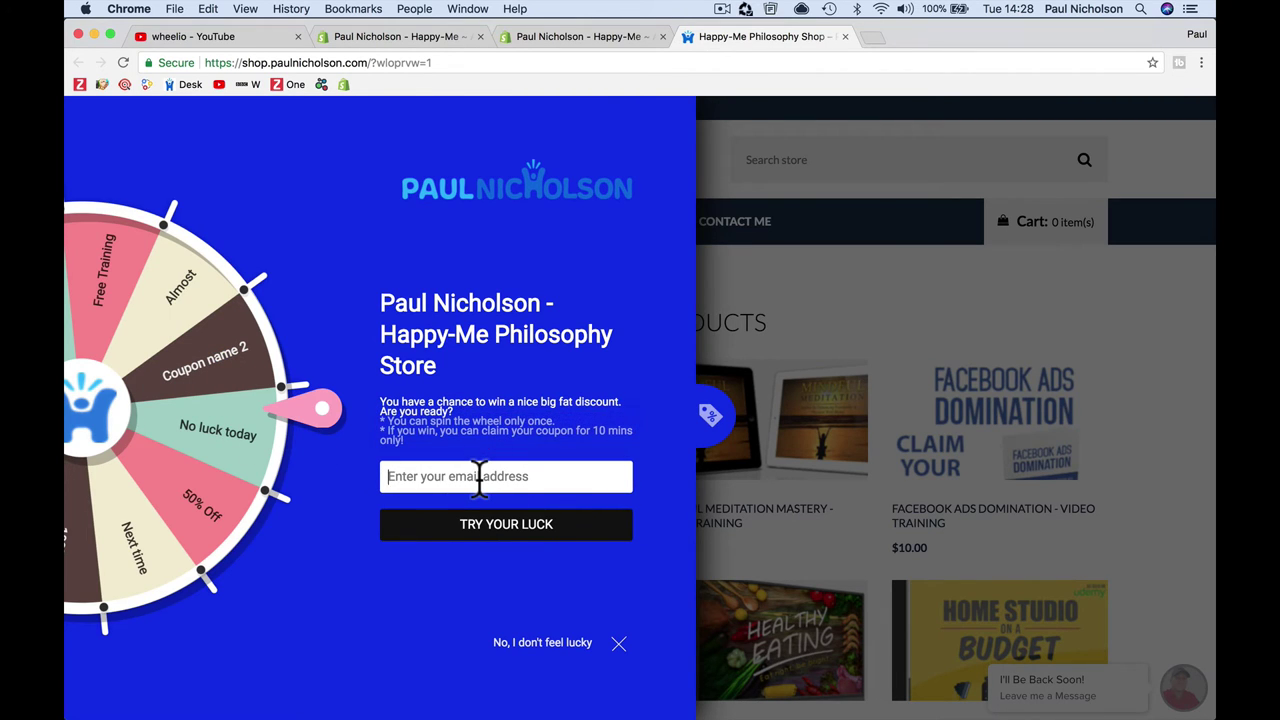
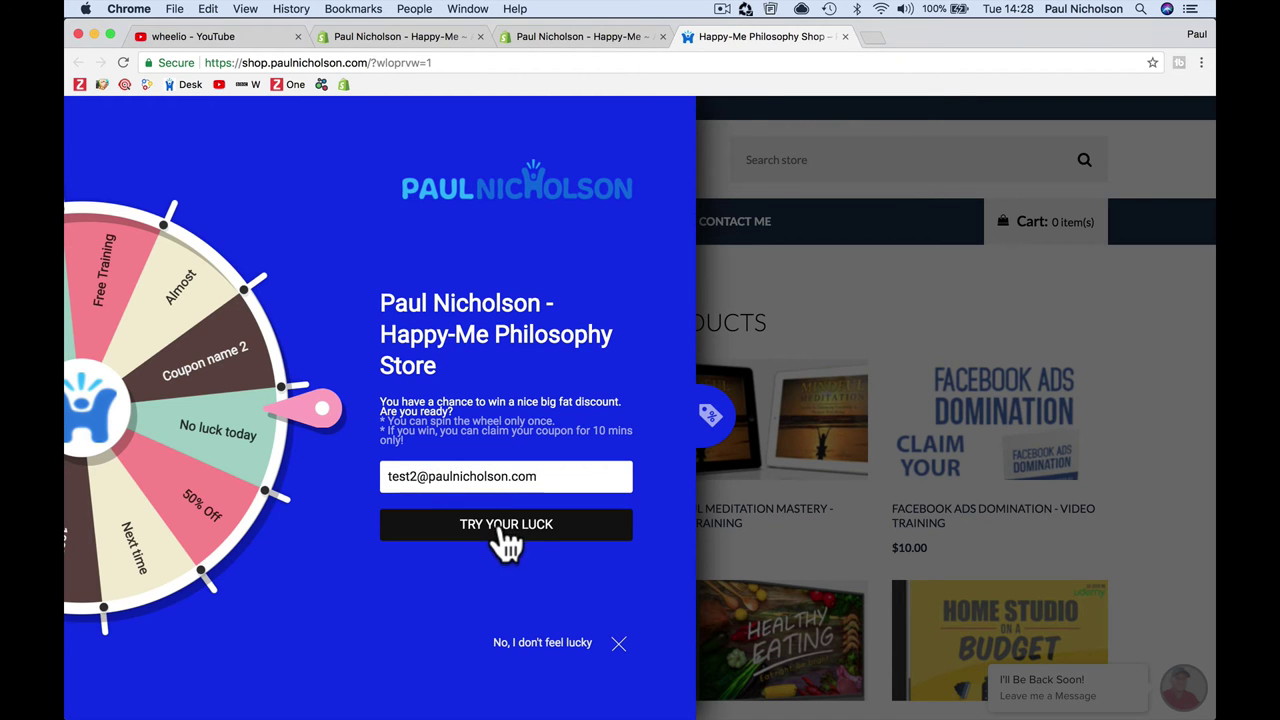
left_click(505, 540)
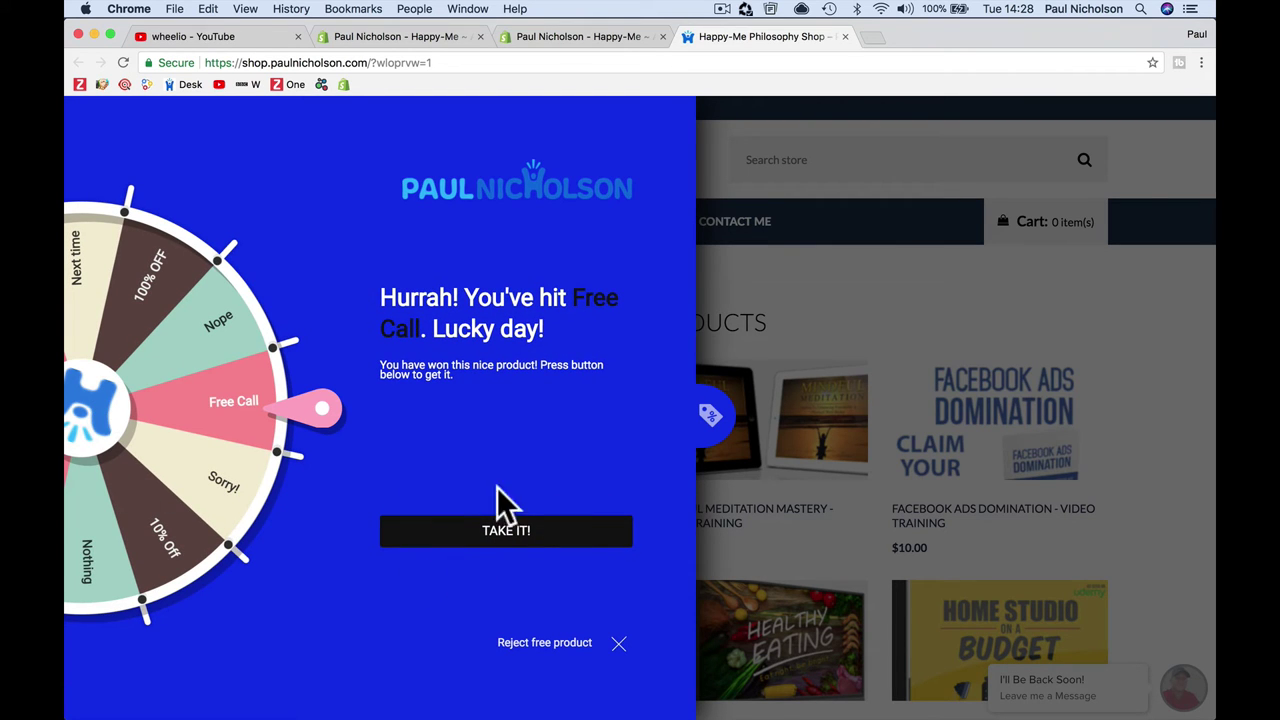
Step: Claim the Free Call prize and discard the resulting Mail message without saving
left_click(497, 531)
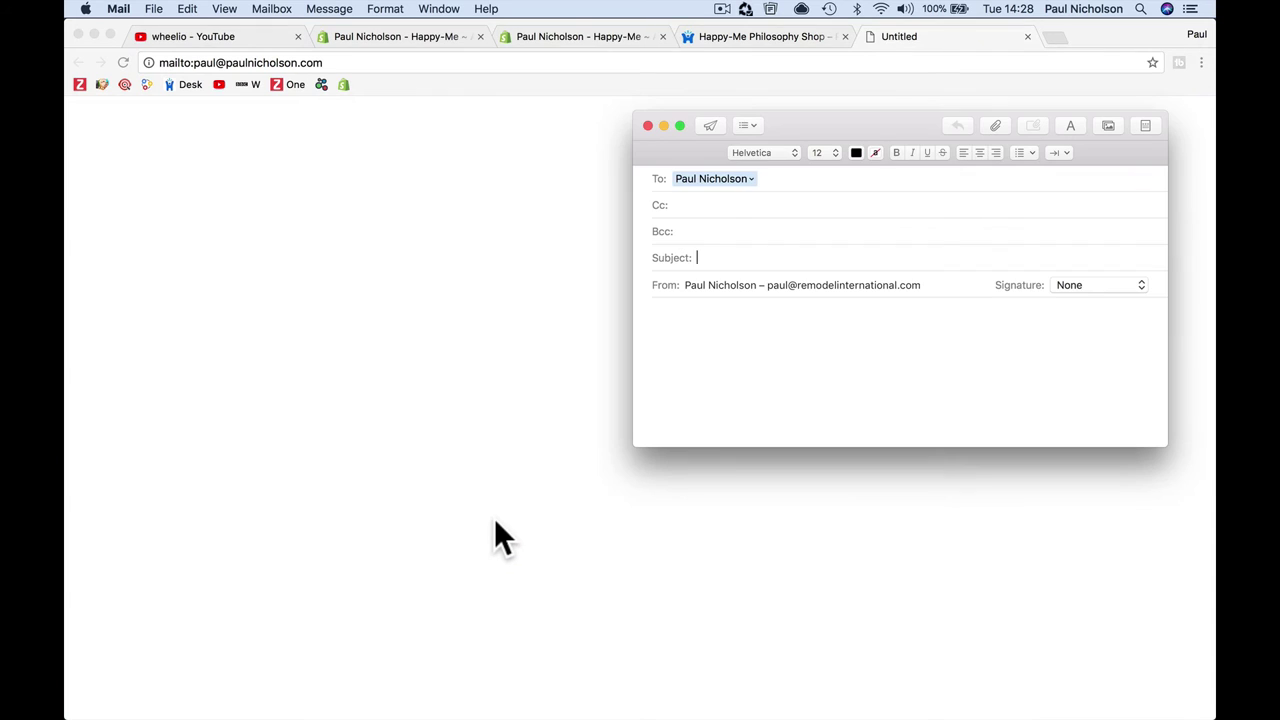
left_click(649, 127)
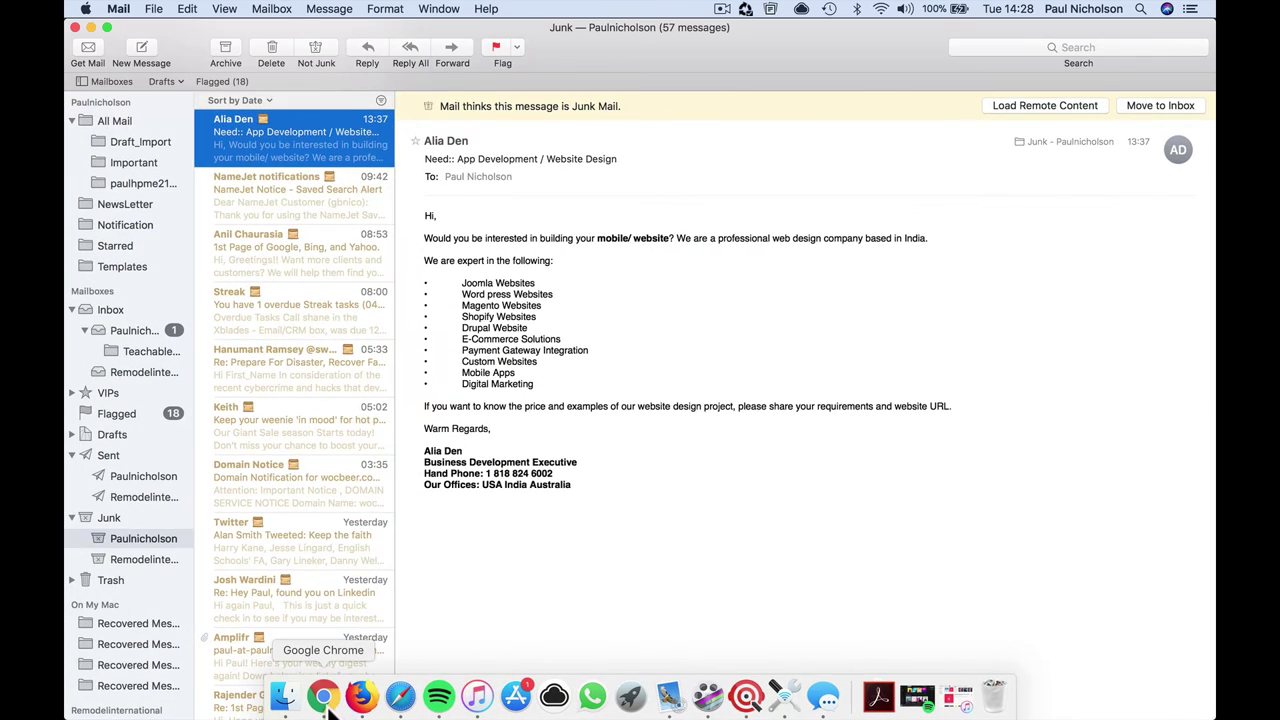
Step: Open the Cotton Cap product page in the store's browser tab
left_click(728, 38)
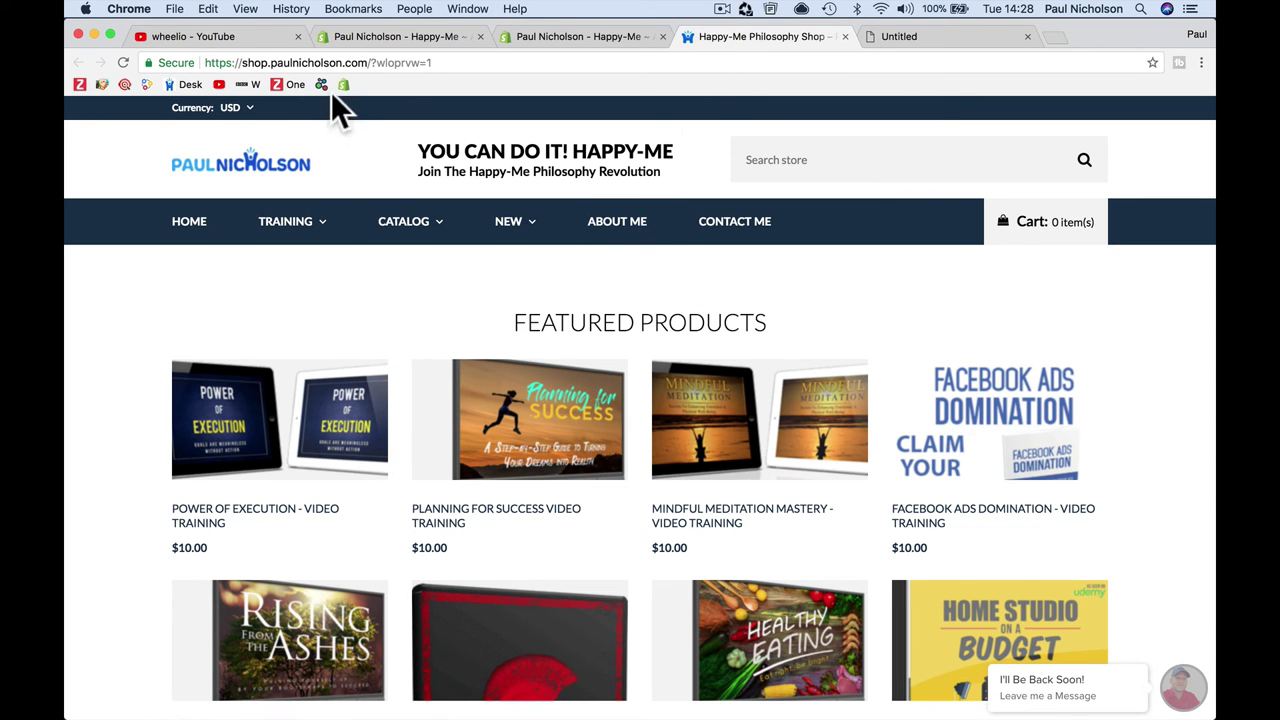
scroll(508, 518, "down", 1)
scroll(508, 518, "down", 10)
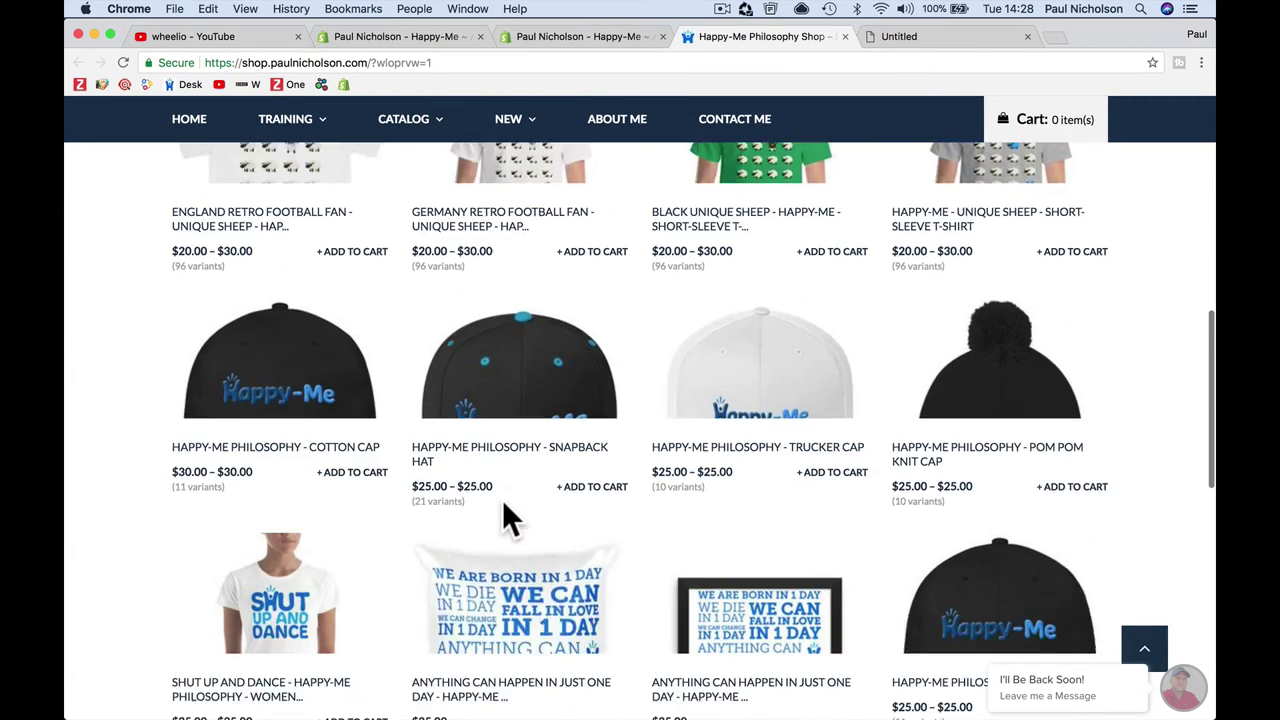
scroll(503, 514, "up", 3)
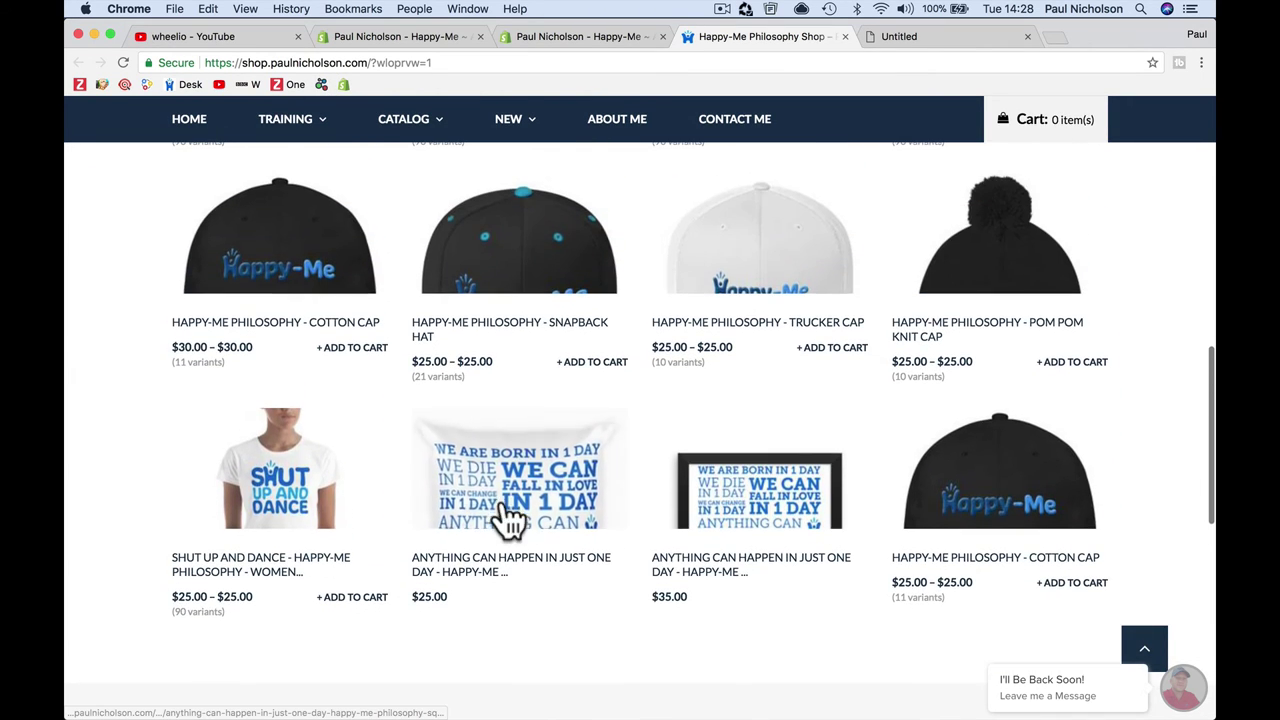
left_click(950, 490)
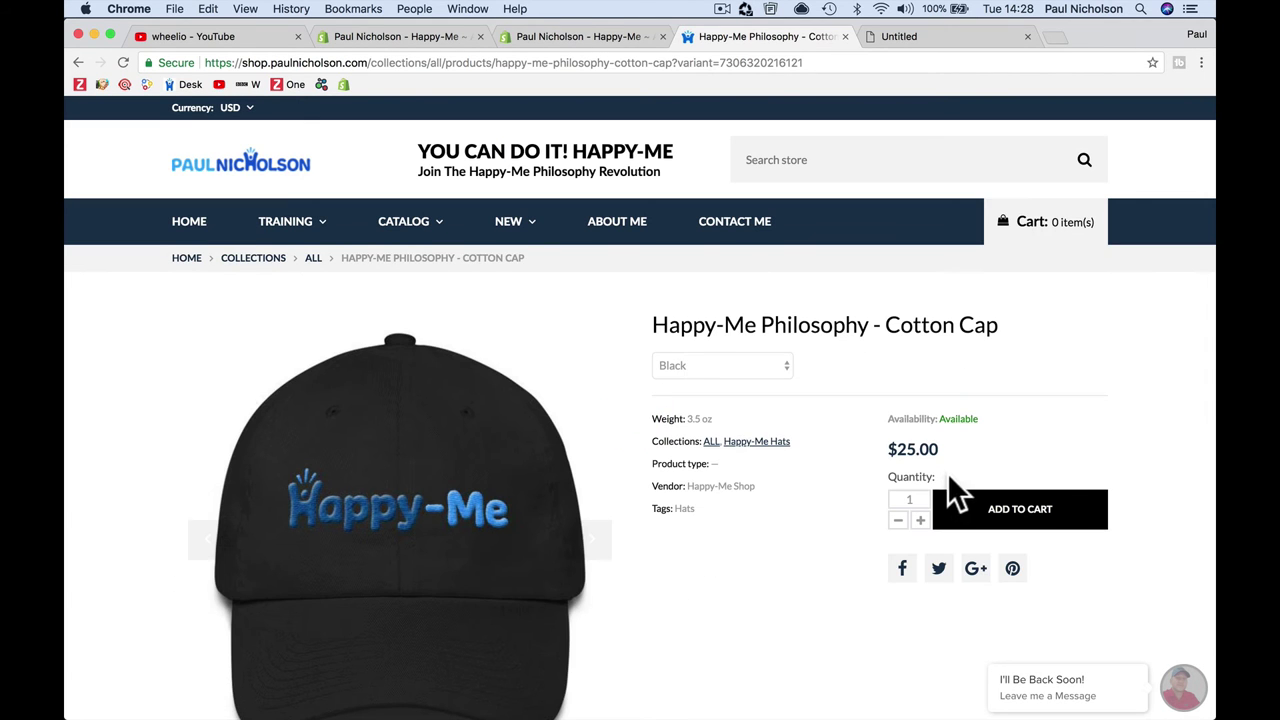
scroll(220, 414, "down", 5)
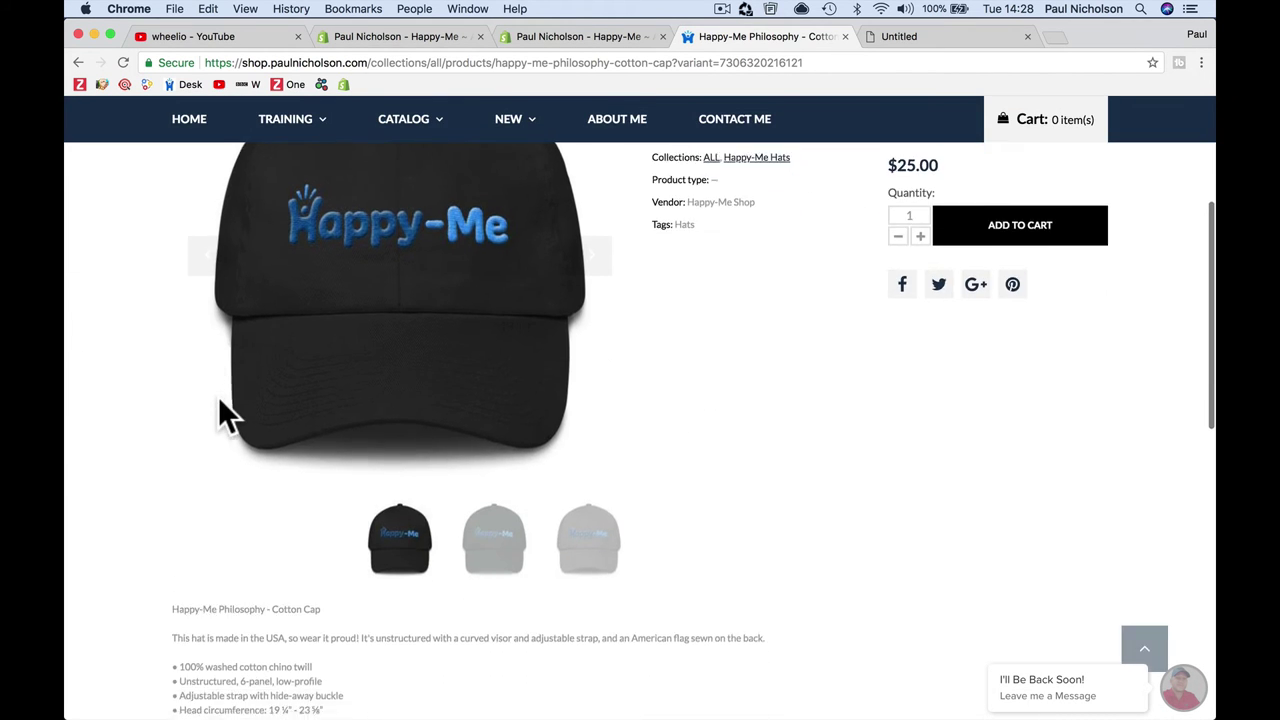
scroll(220, 414, "up", 4)
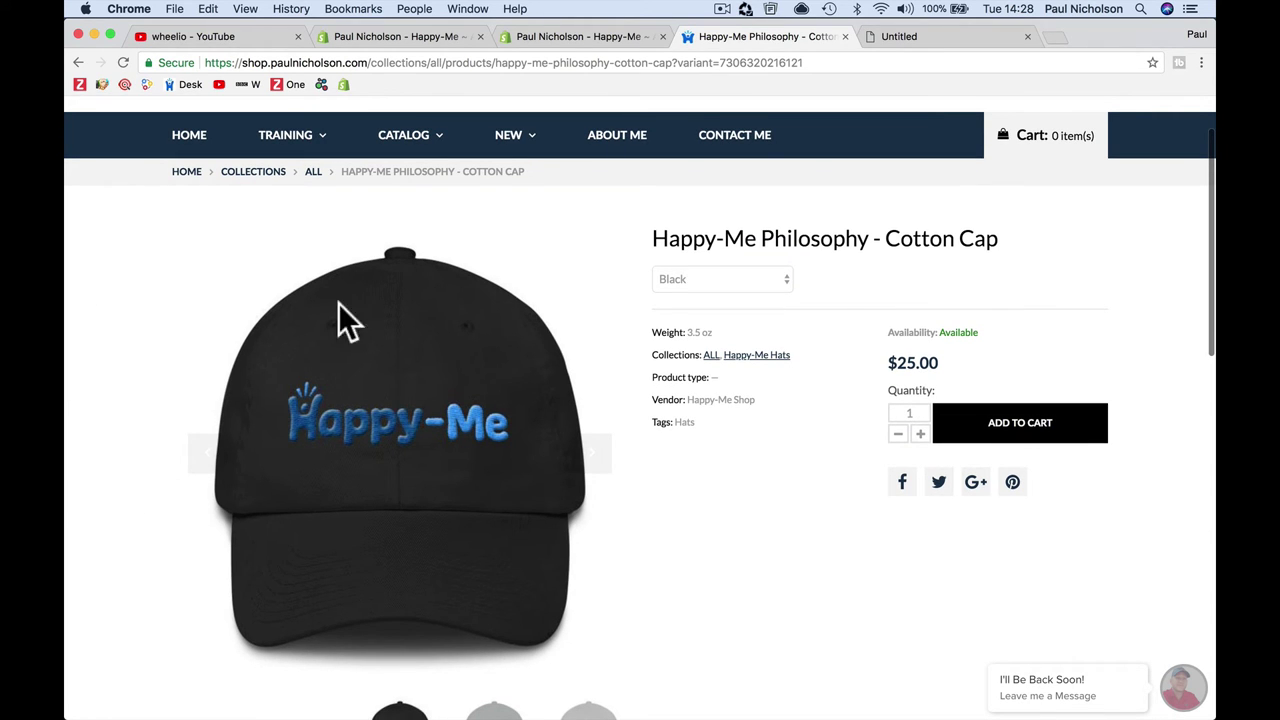
Step: Preview the Wheelio popup on the store and open the Happy-Me Philosophy - Cotton Cap page
left_click(579, 35)
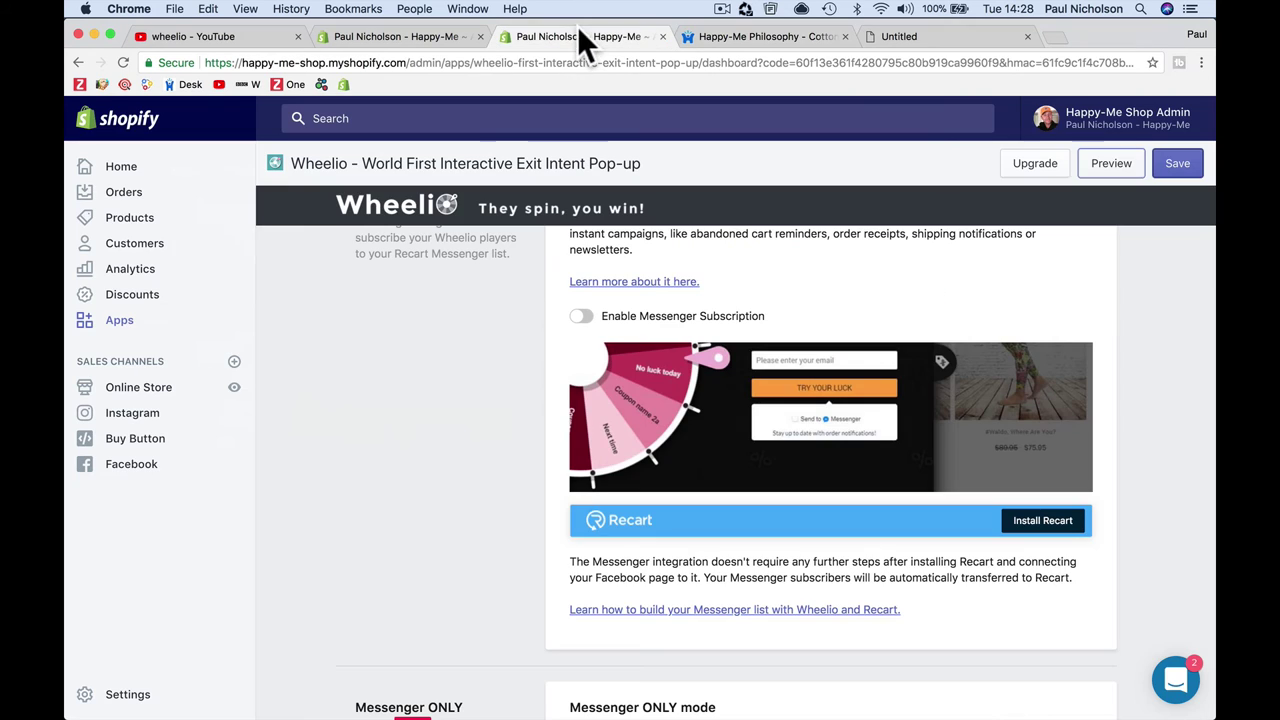
left_click(1111, 163)
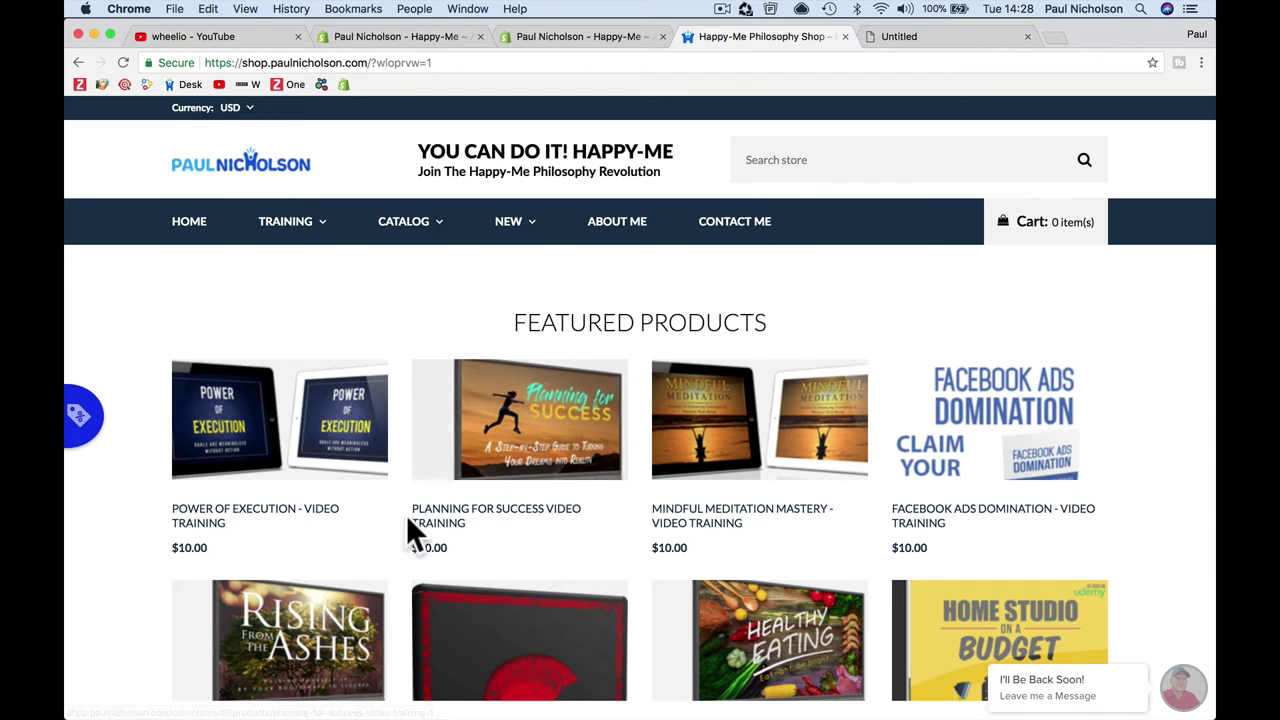
scroll(738, 610, "down", 10)
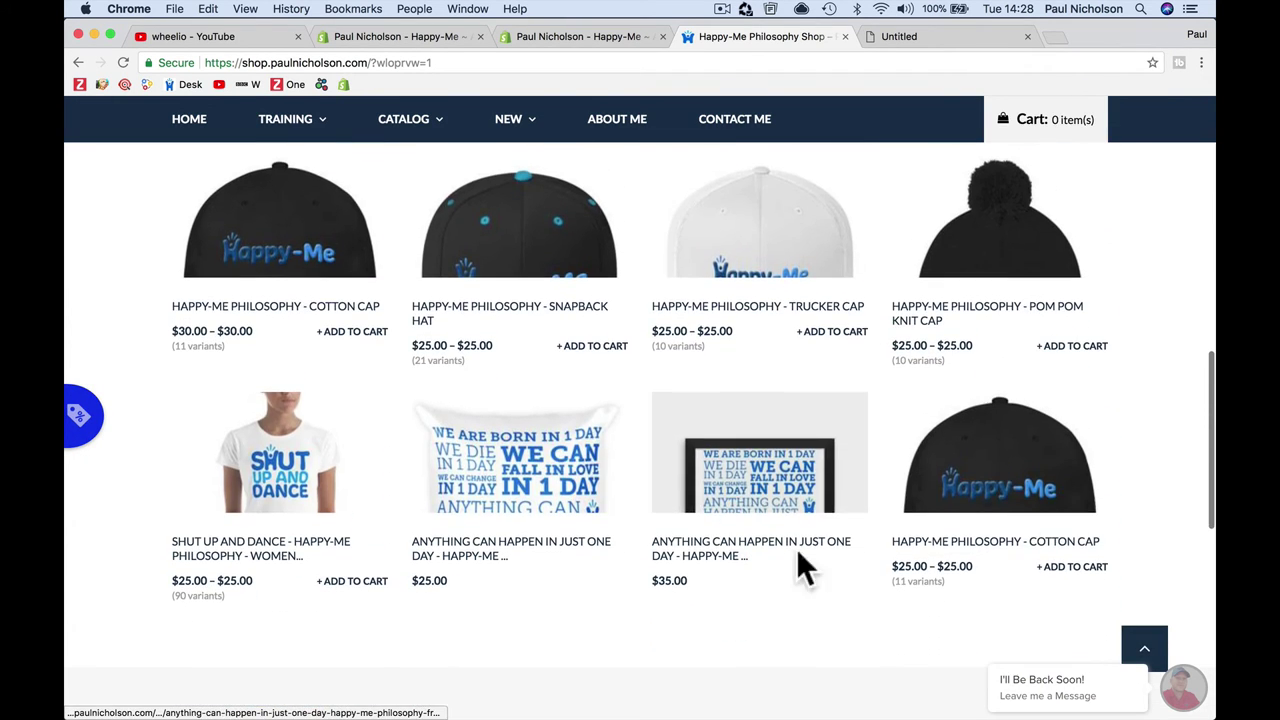
left_click(1004, 484)
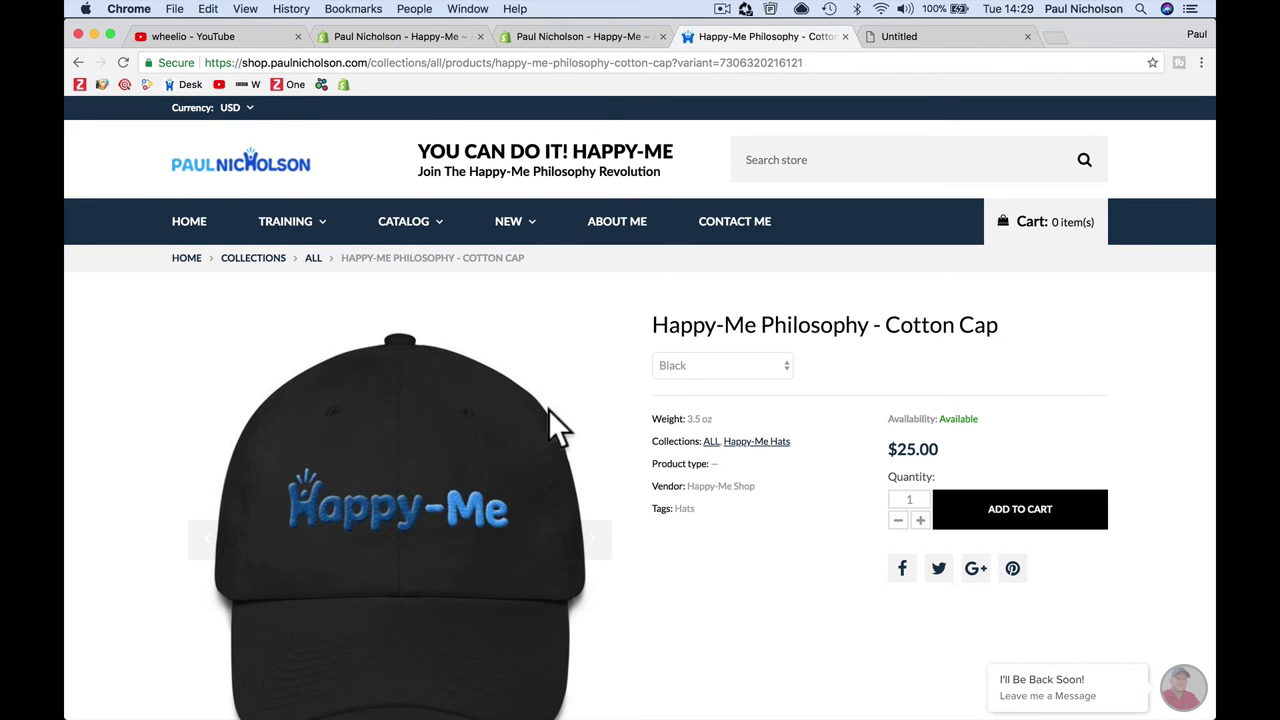
scroll(757, 580, "down", 1)
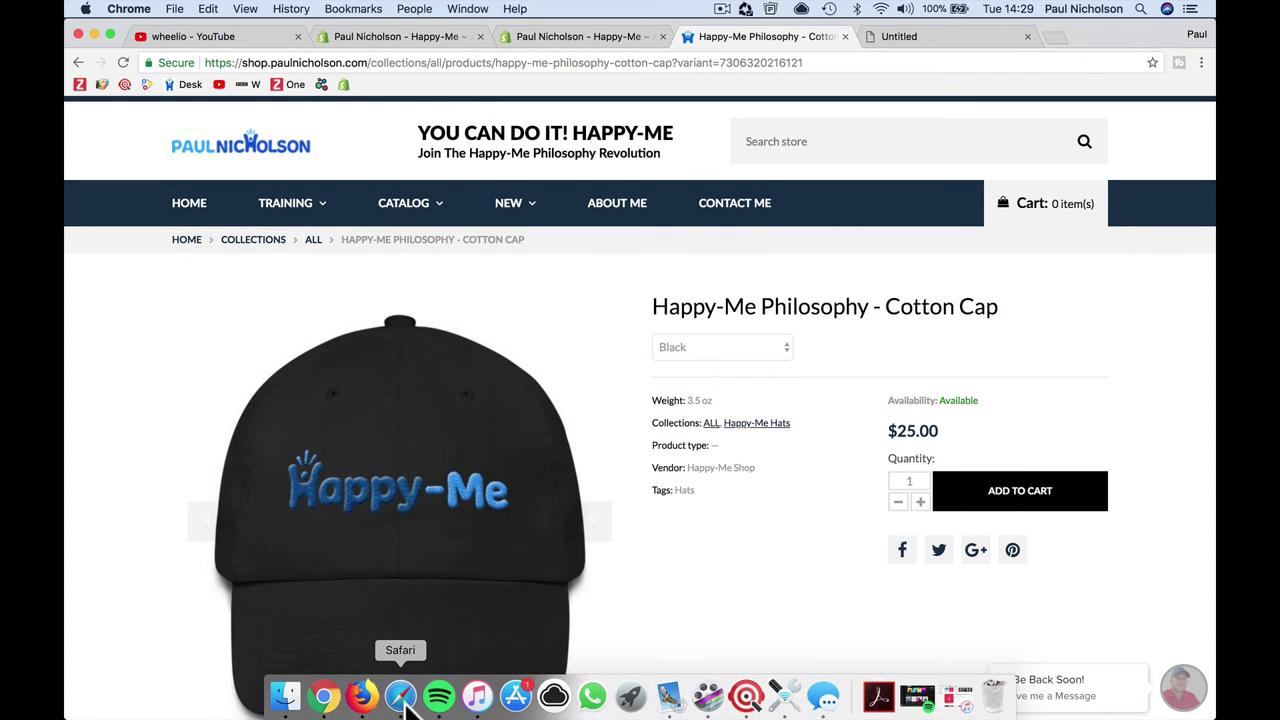
Step: In Safari, open the Happy-Me Philosophy - Trucker Cap product page from the shop home
left_click(400, 697)
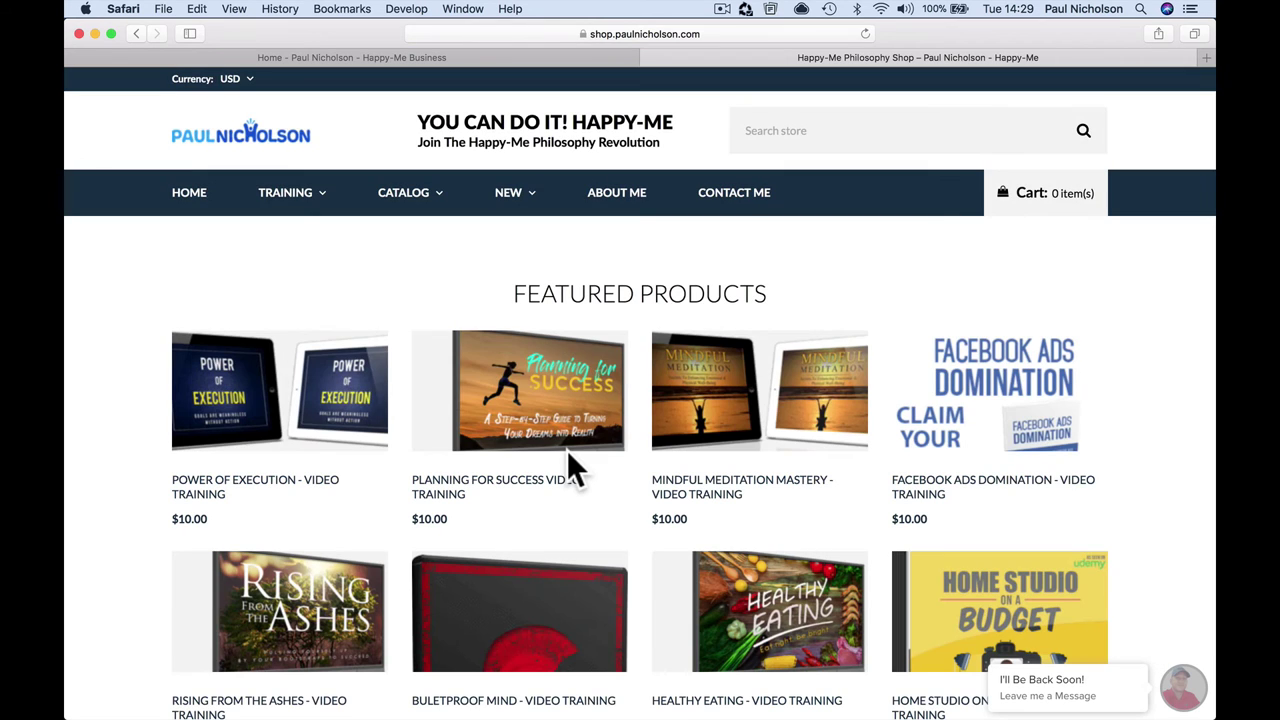
scroll(568, 458, "down", 5)
scroll(633, 463, "down", 2)
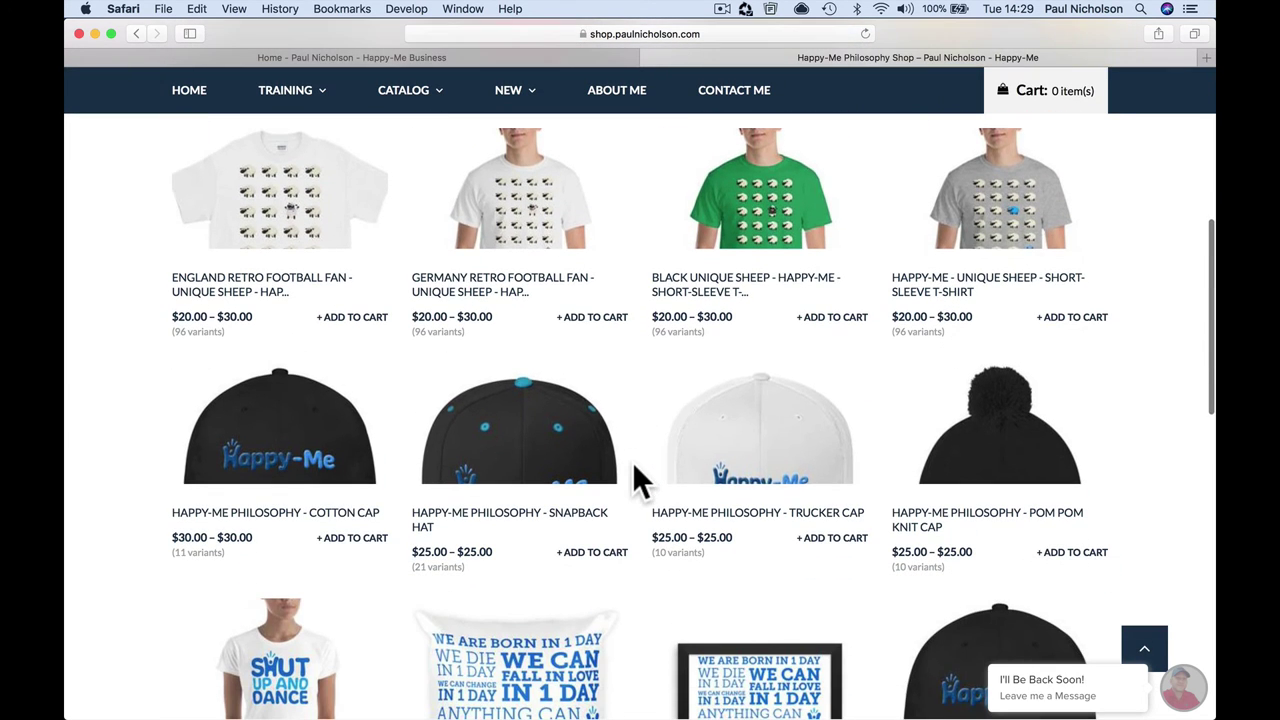
left_click(716, 456)
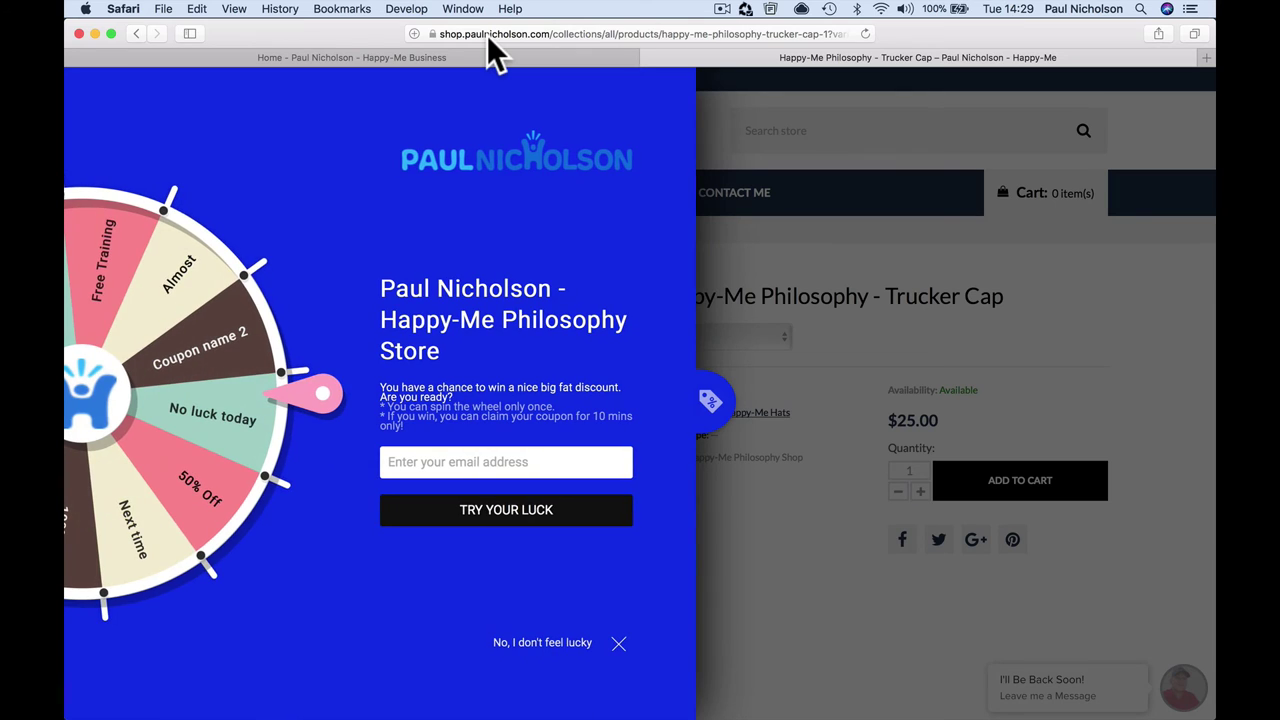
Step: Spin the wheel with a test email, landing on Coupon name 2 with code 000-000-000
left_click(440, 463)
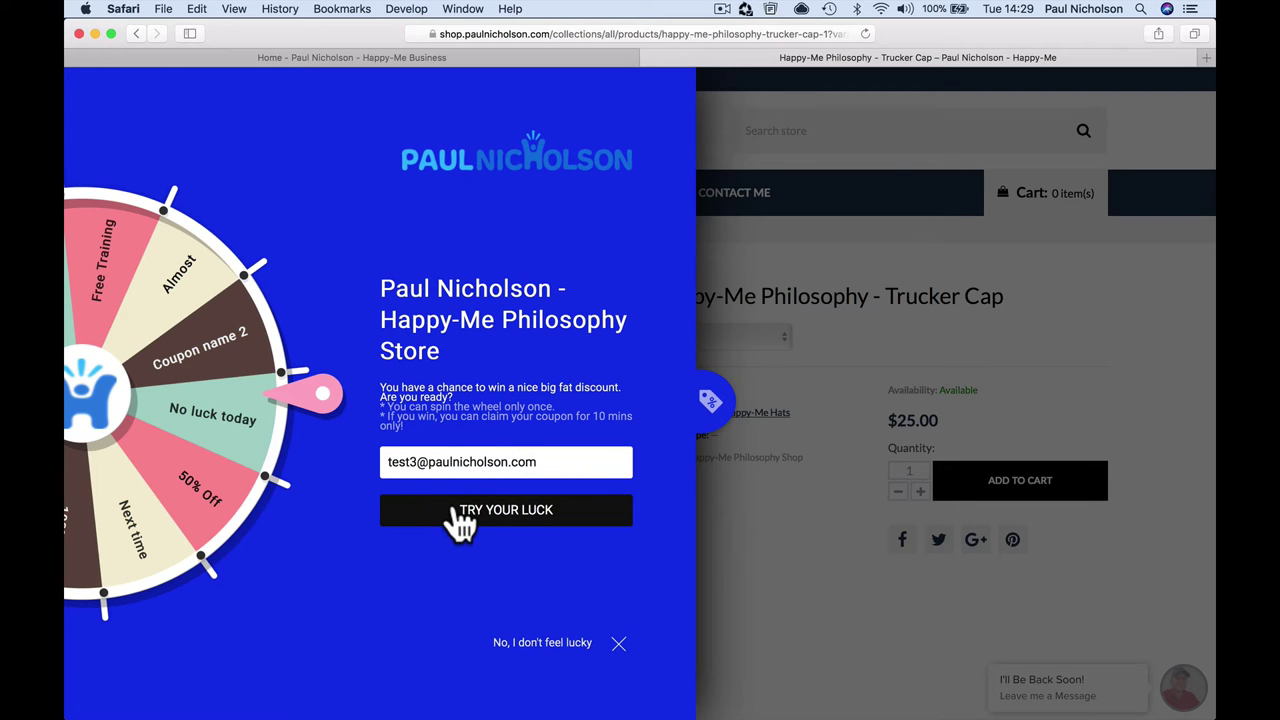
left_click(455, 512)
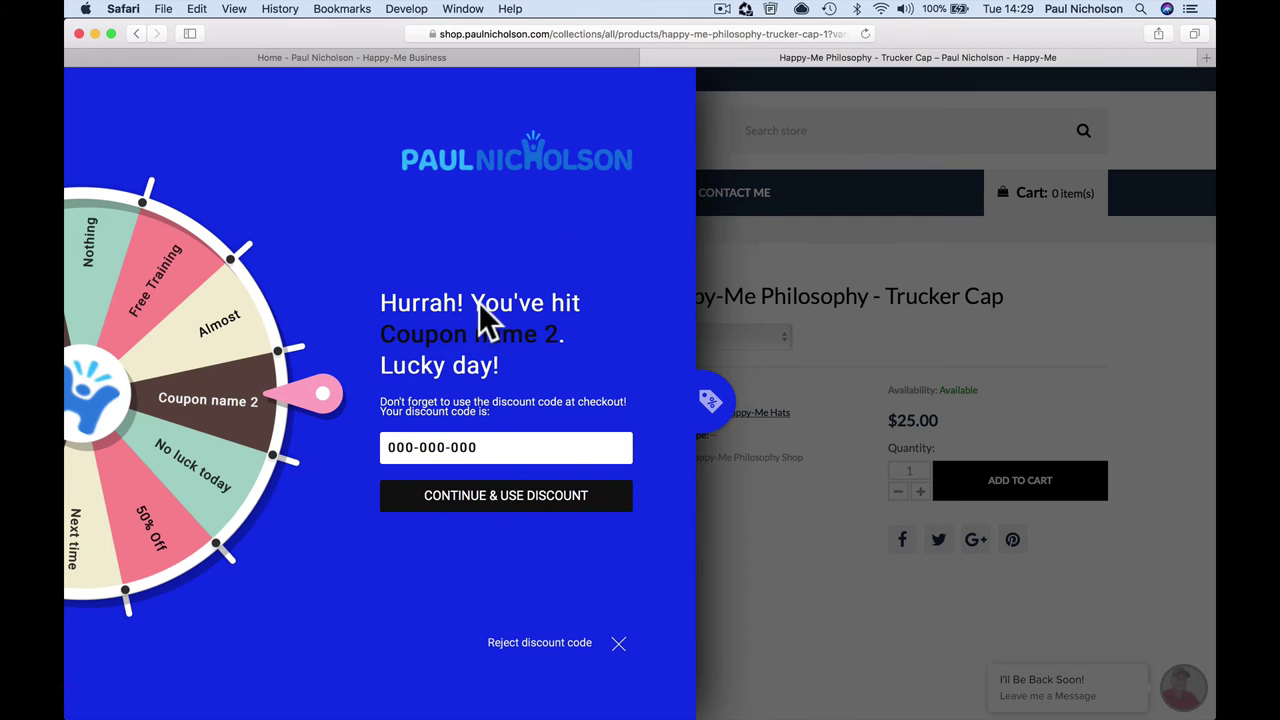
Step: Close the won-coupon popup, clear all Safari history, and reload the product page
left_click(619, 643)
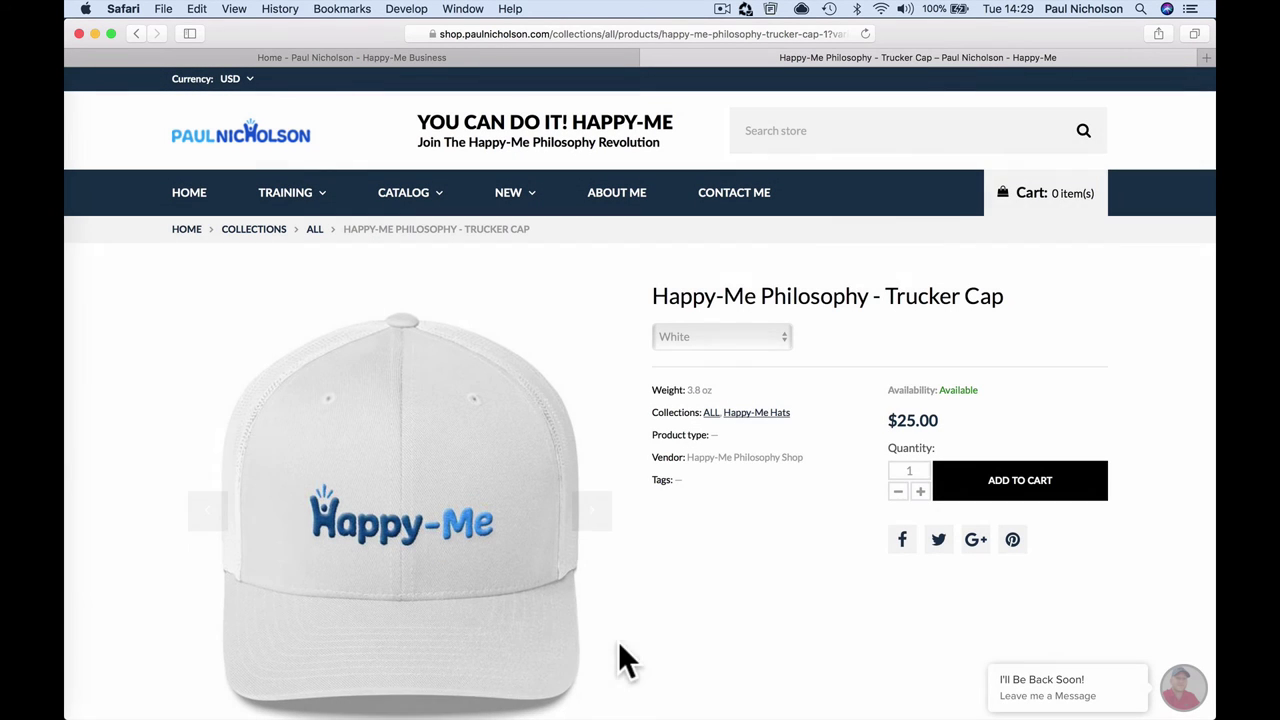
left_click(326, 12)
mouse_move(290, 10)
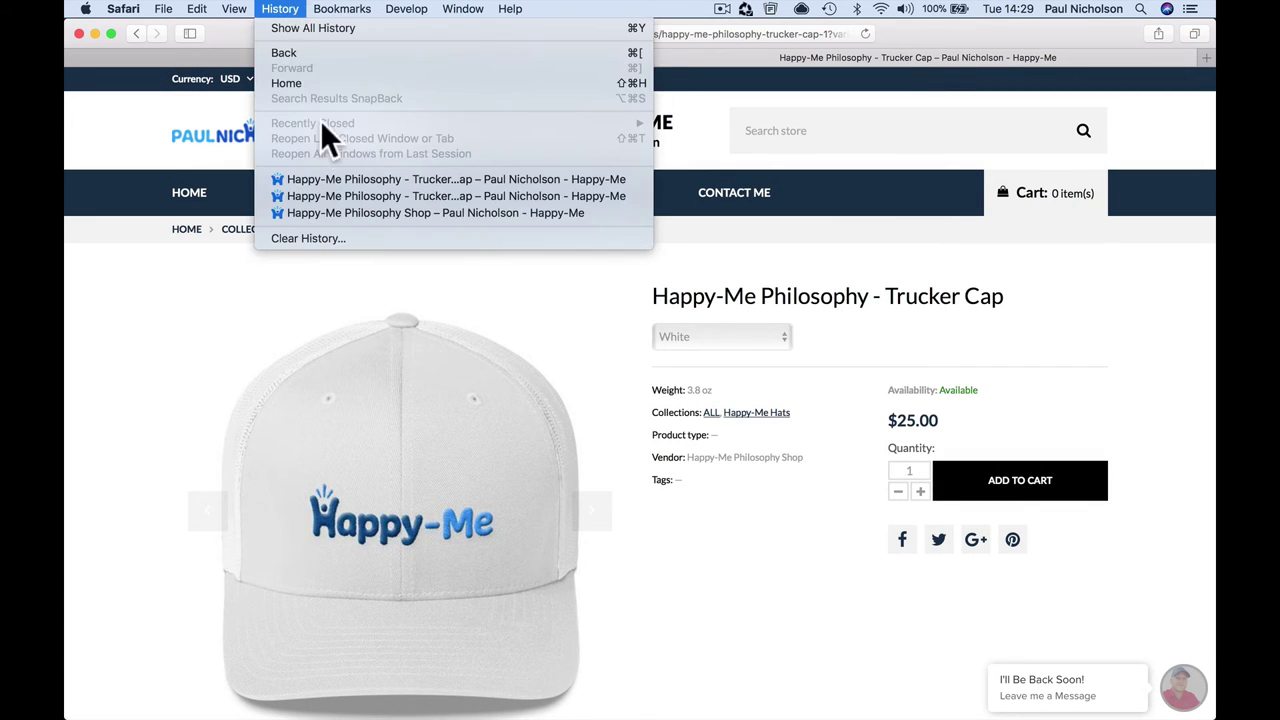
left_click(326, 234)
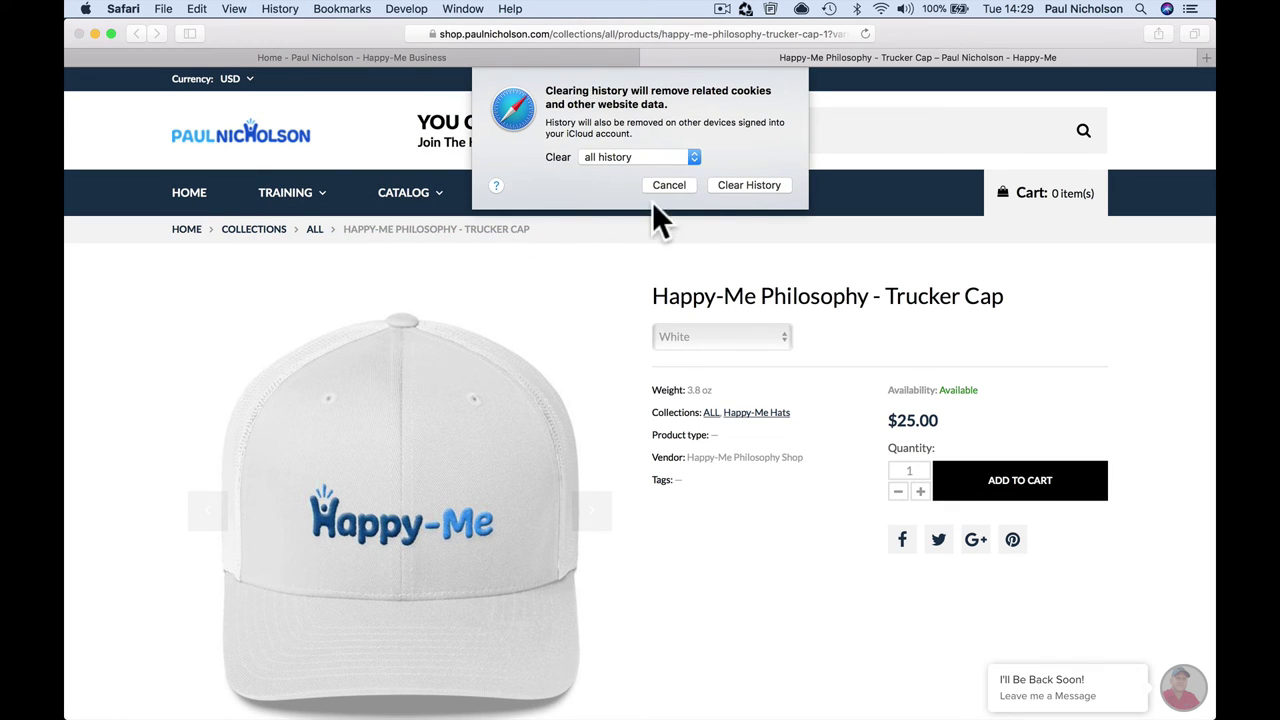
left_click(725, 184)
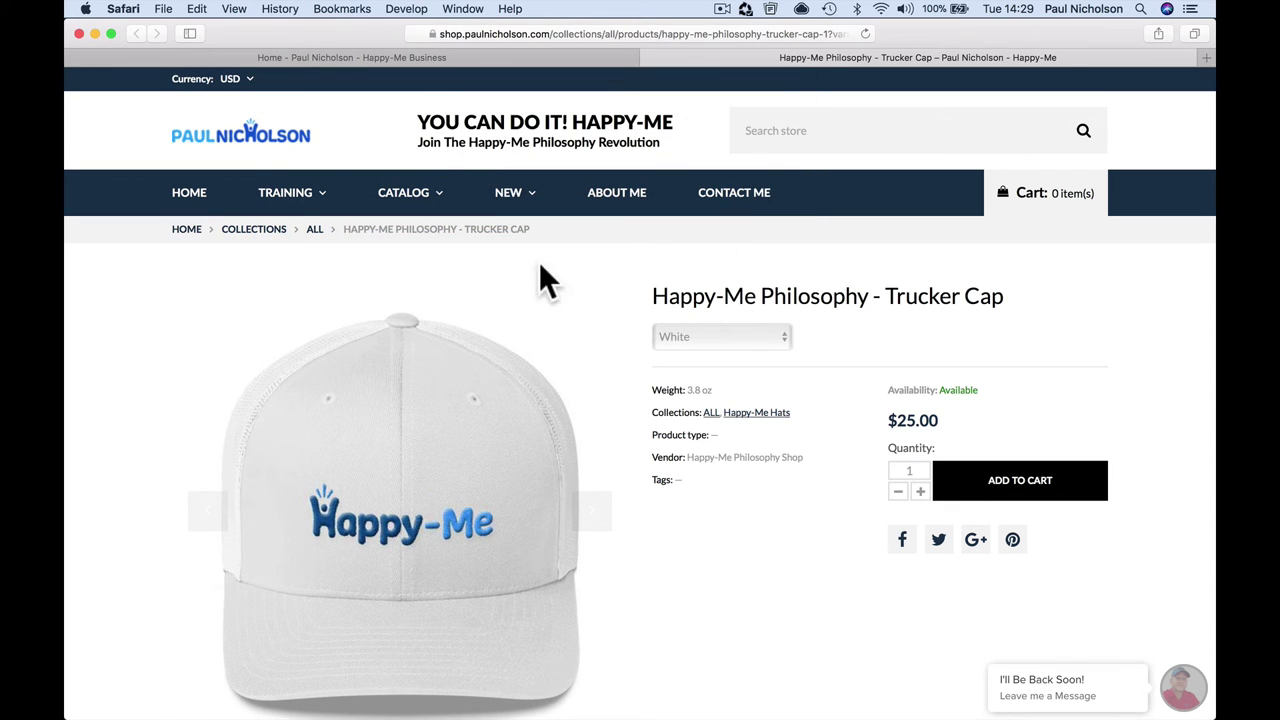
left_click(864, 32)
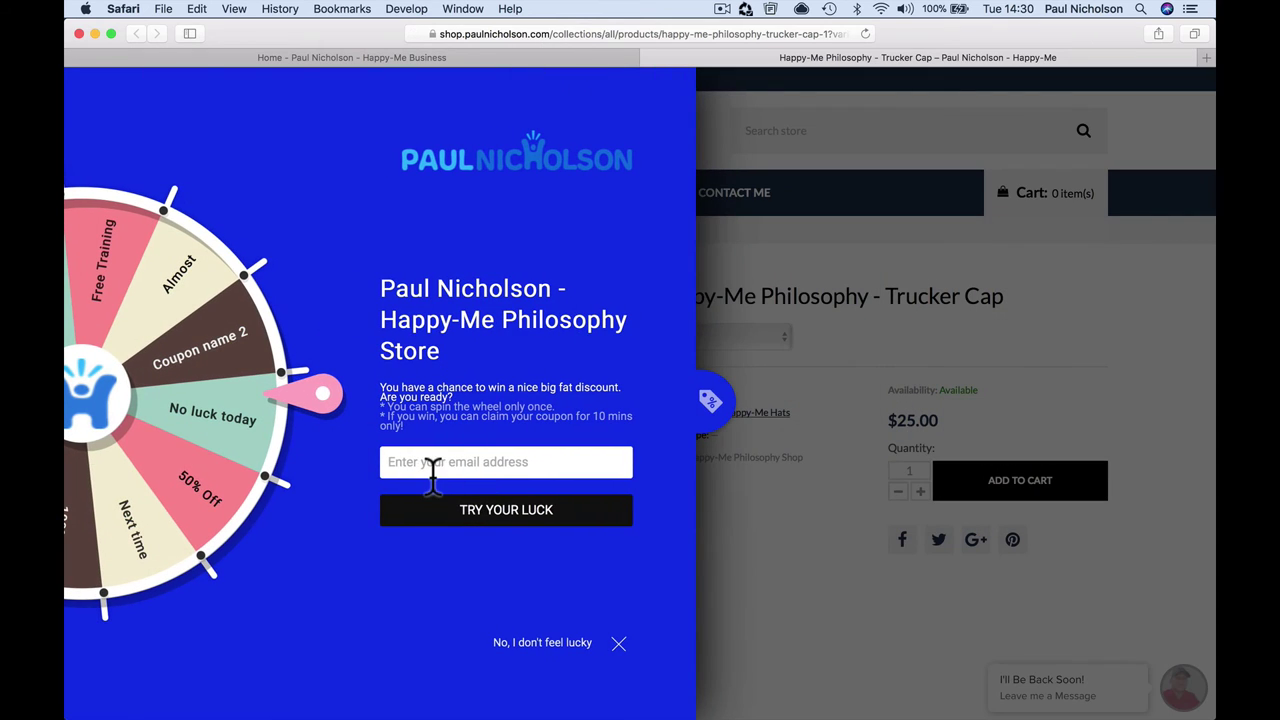
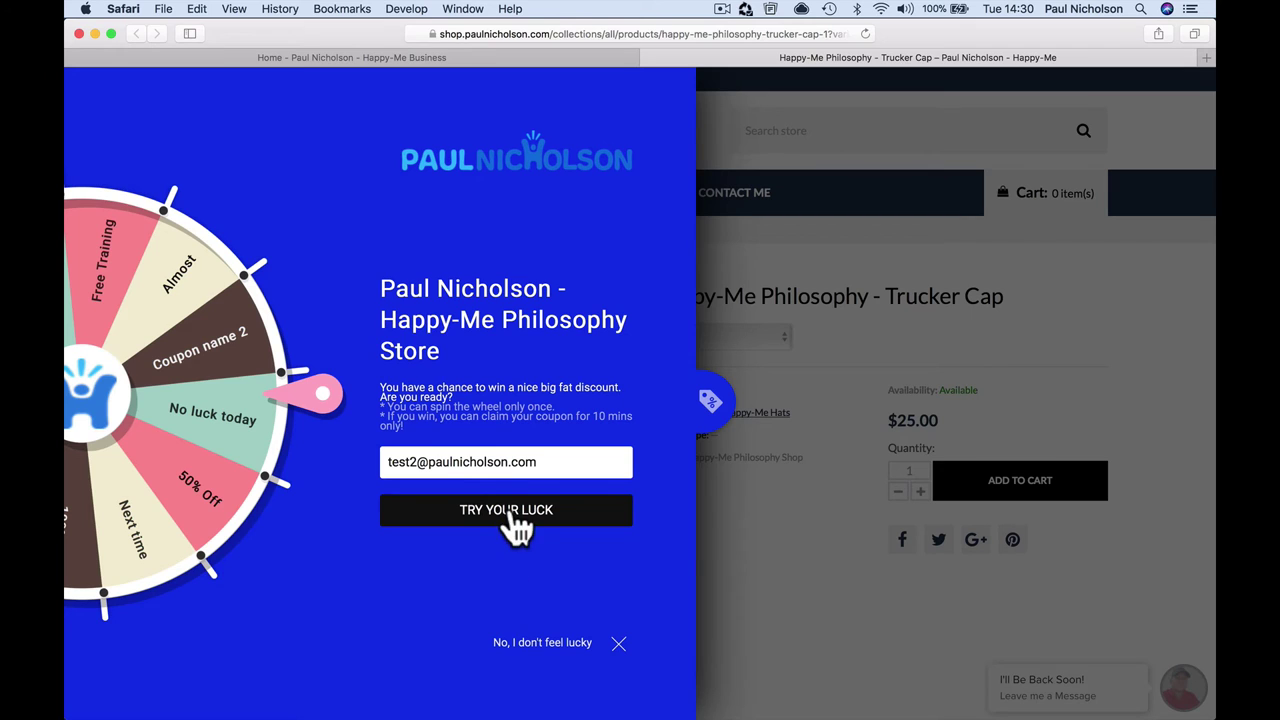
Step: Spin again with a test email, winning 10% Off and reserving code 10OFF
left_click(509, 510)
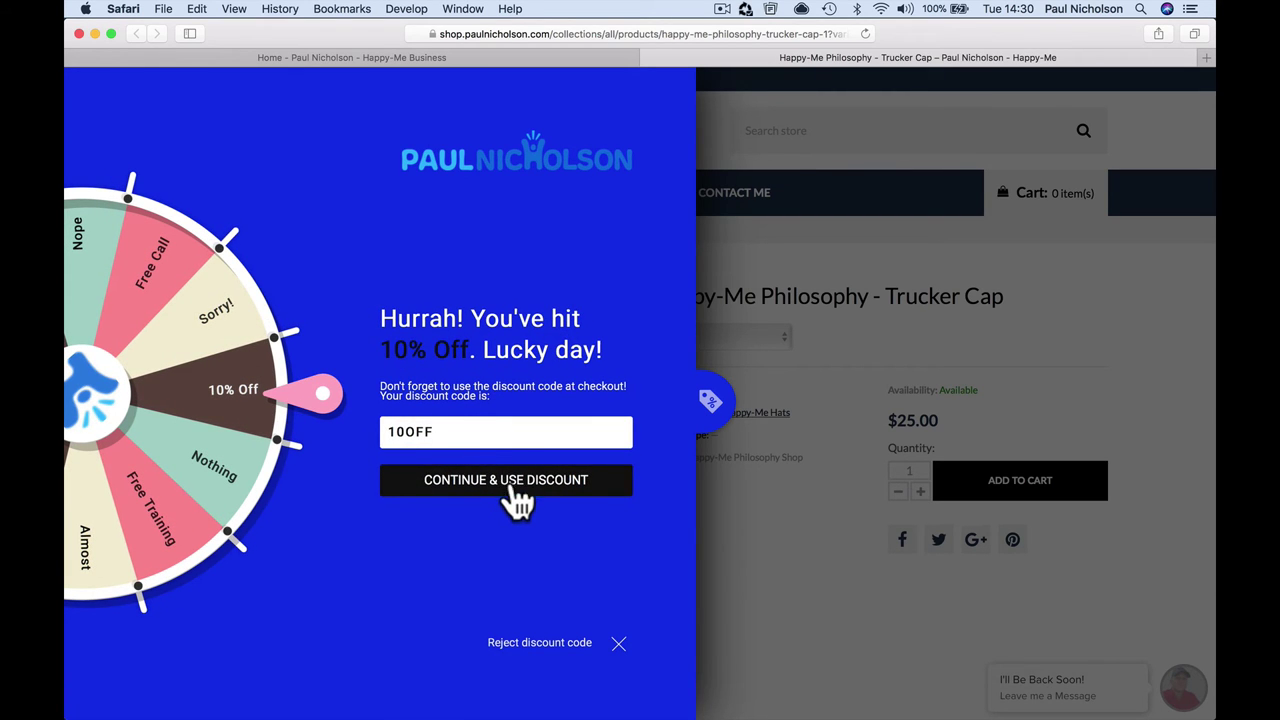
left_click(516, 496)
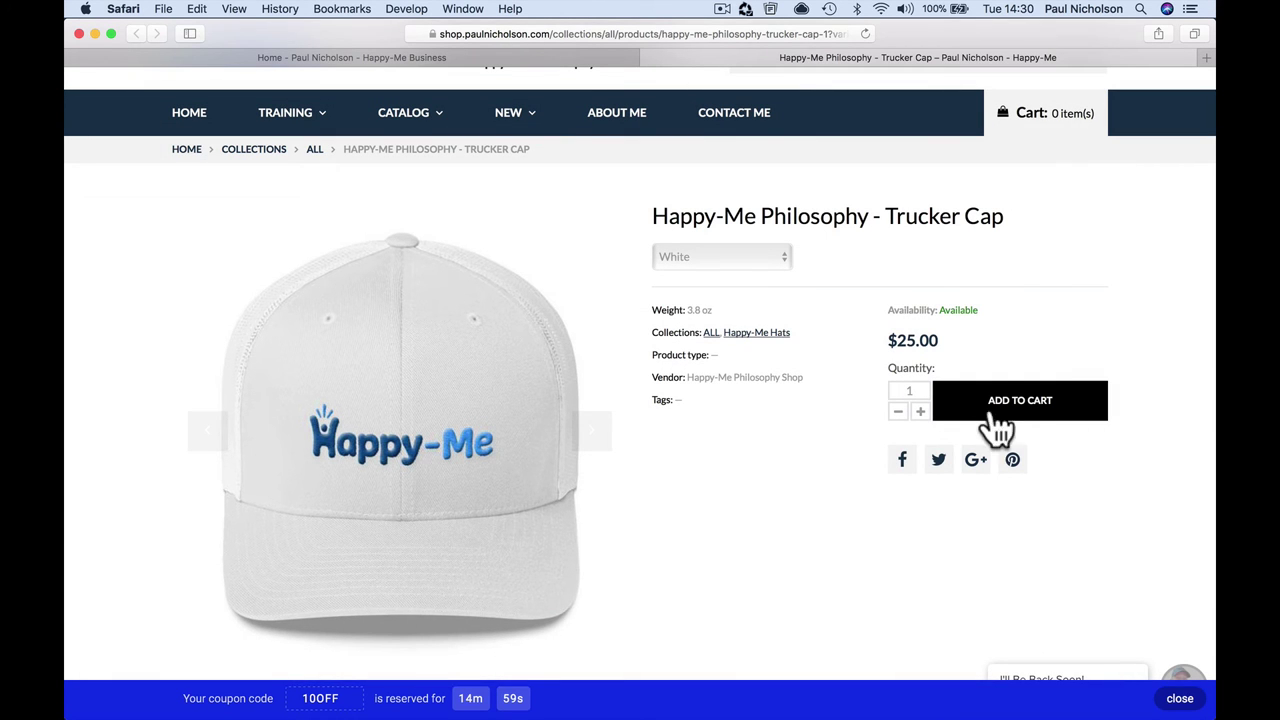
Step: Add the trucker cap to the cart and look through the cart
left_click(995, 414)
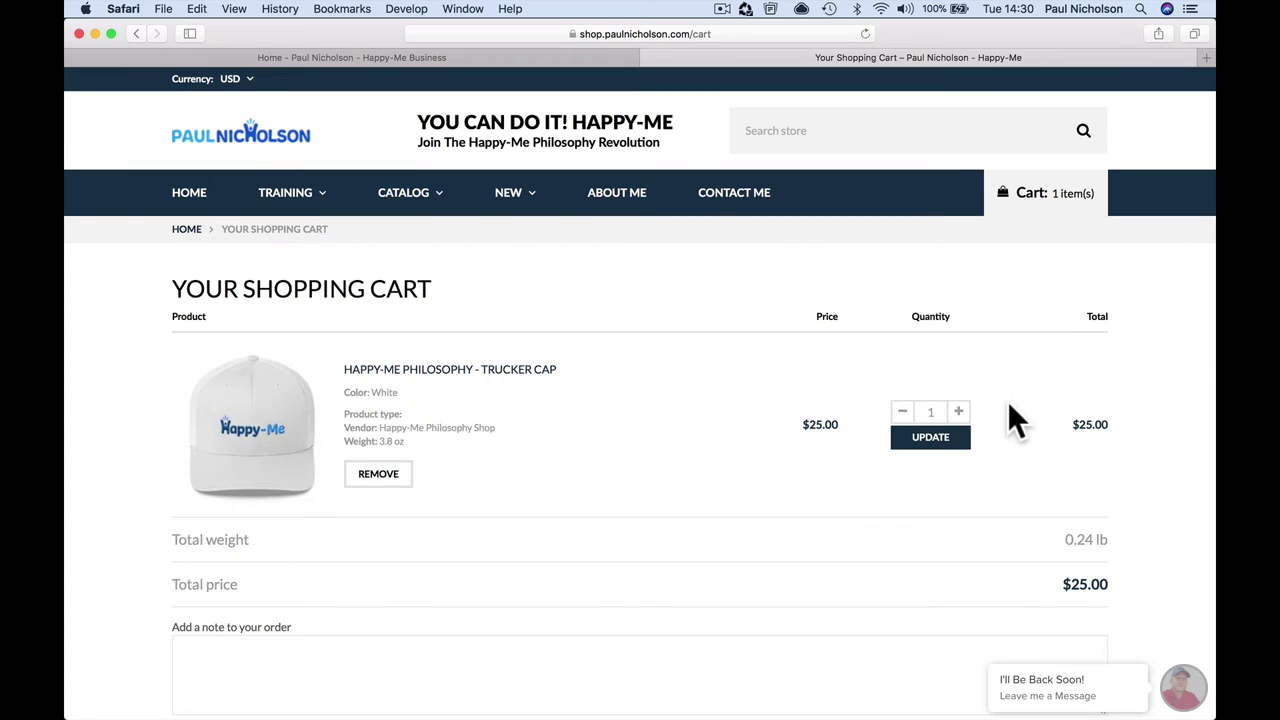
scroll(1007, 401, "down", 1)
scroll(1008, 405, "down", 2)
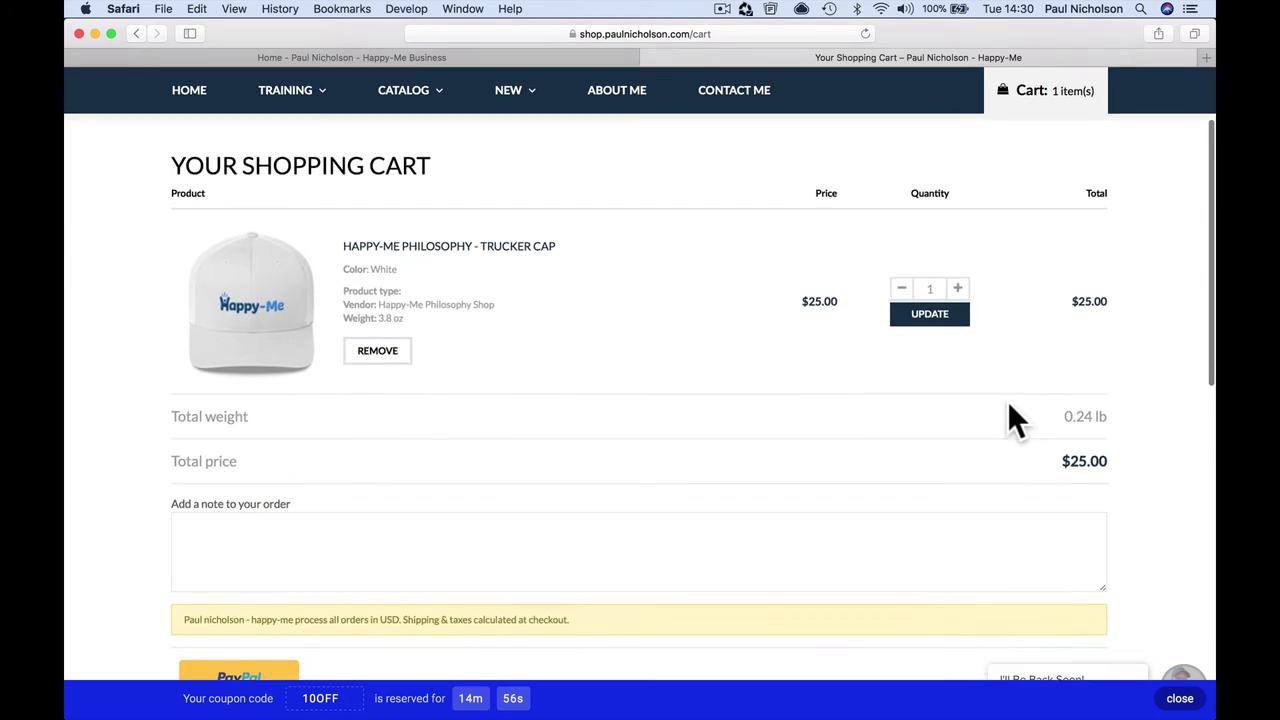
scroll(1008, 405, "down", 3)
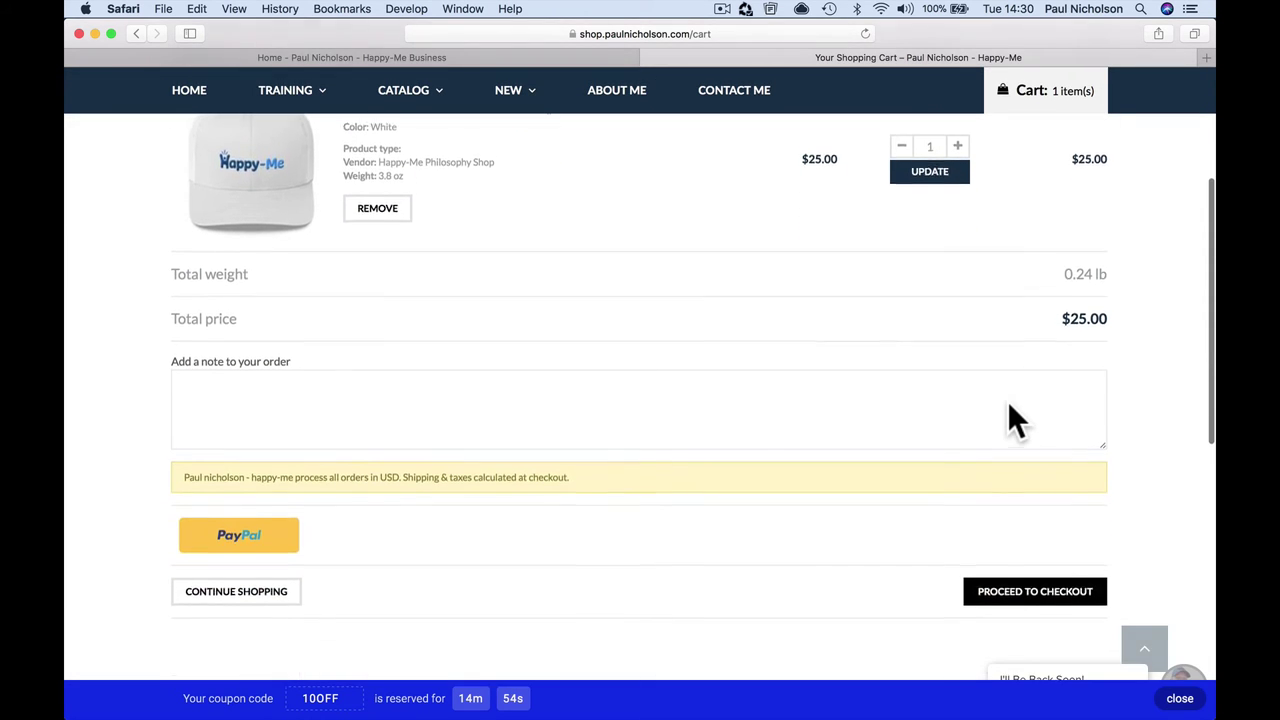
scroll(1007, 401, "up", 7)
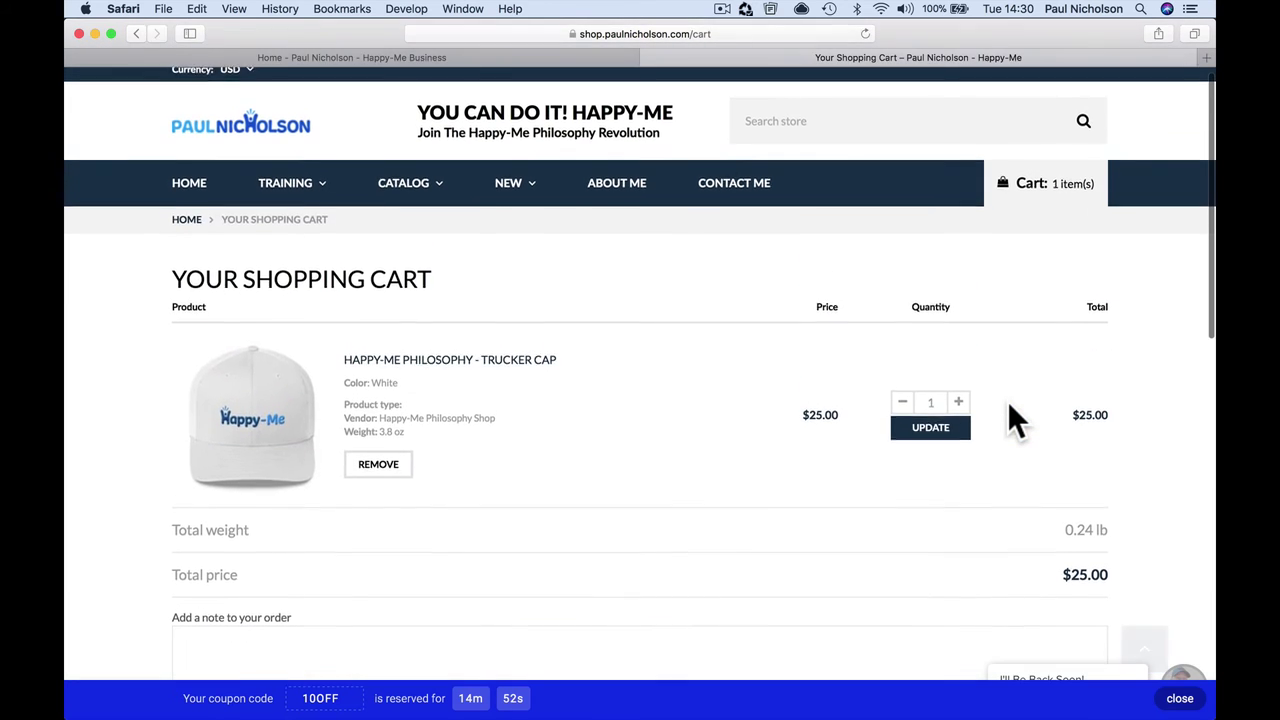
scroll(757, 286, "down", 3)
scroll(760, 285, "up", 2)
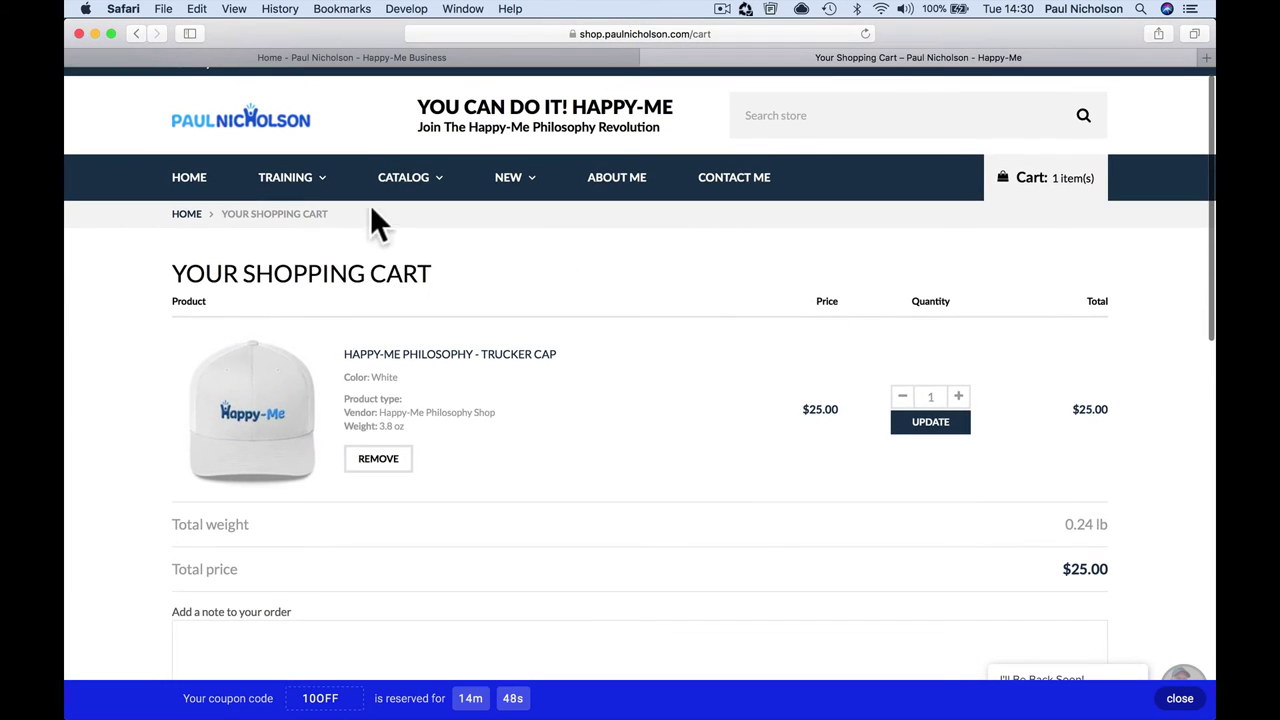
Step: Clear Safari's browsing history and return to the Happy-Me home page
left_click(279, 8)
left_click(309, 224)
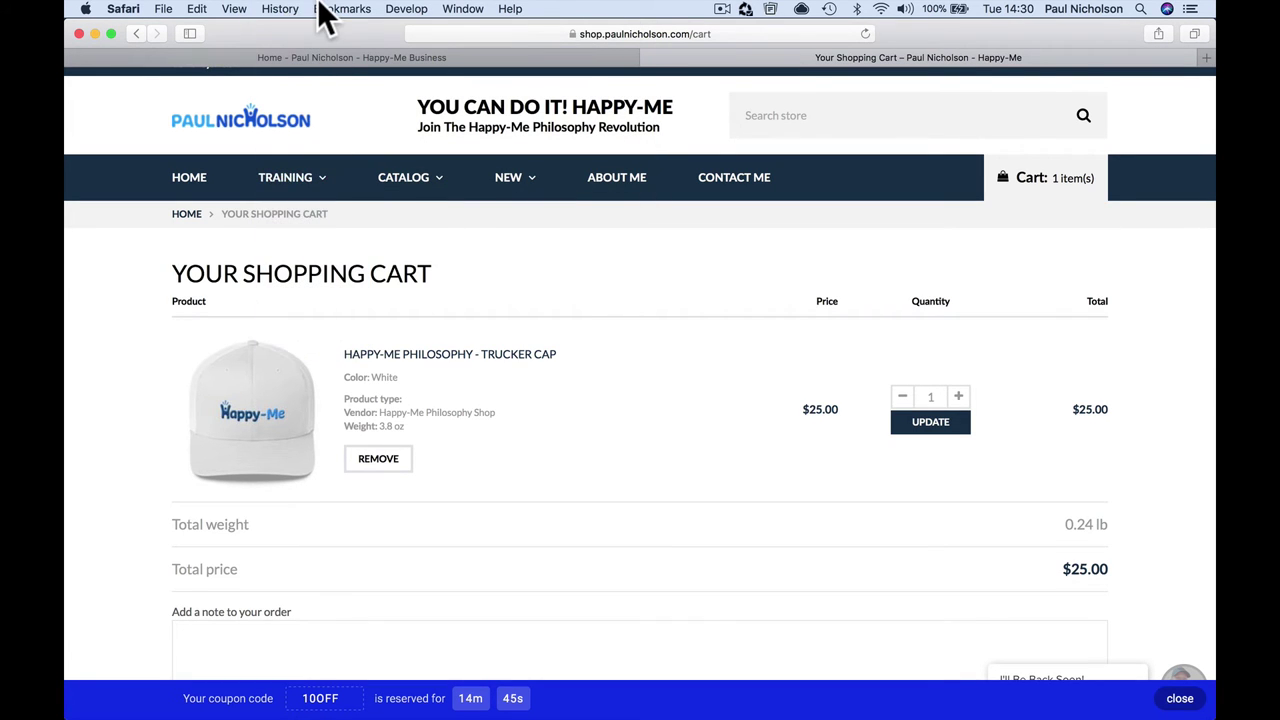
left_click(281, 9)
left_click(288, 216)
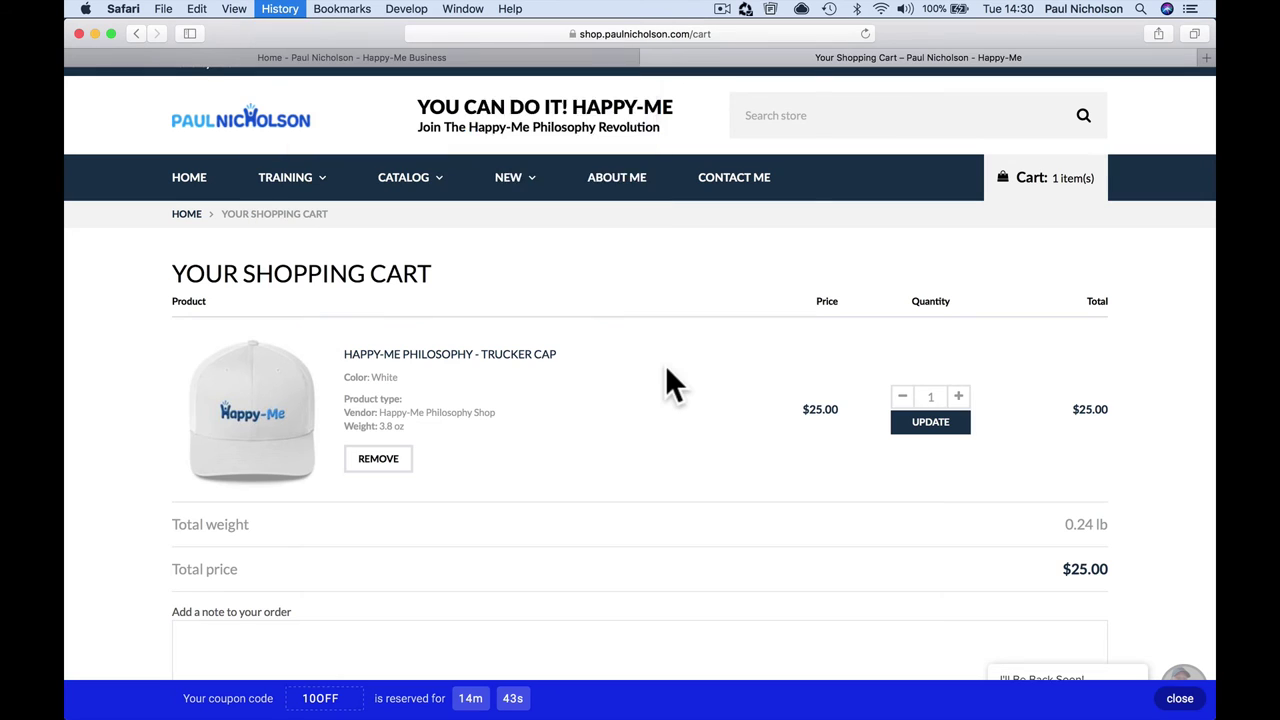
left_click(749, 186)
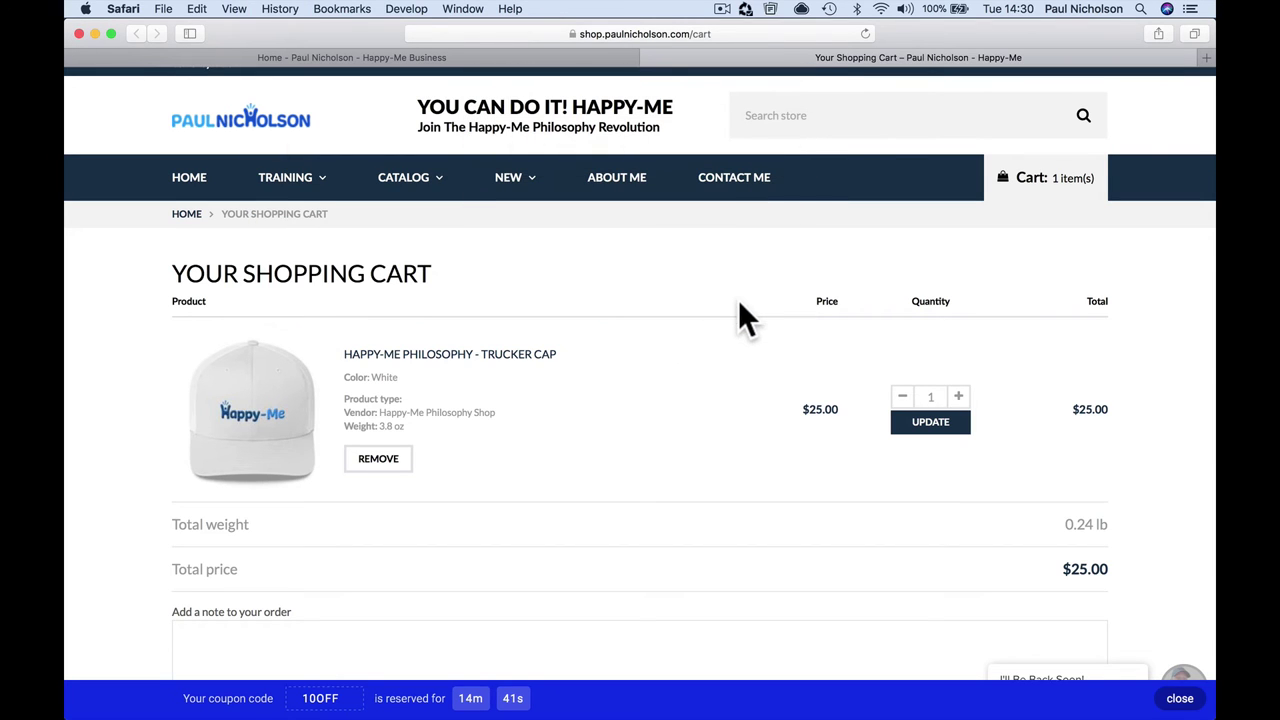
left_click(345, 130)
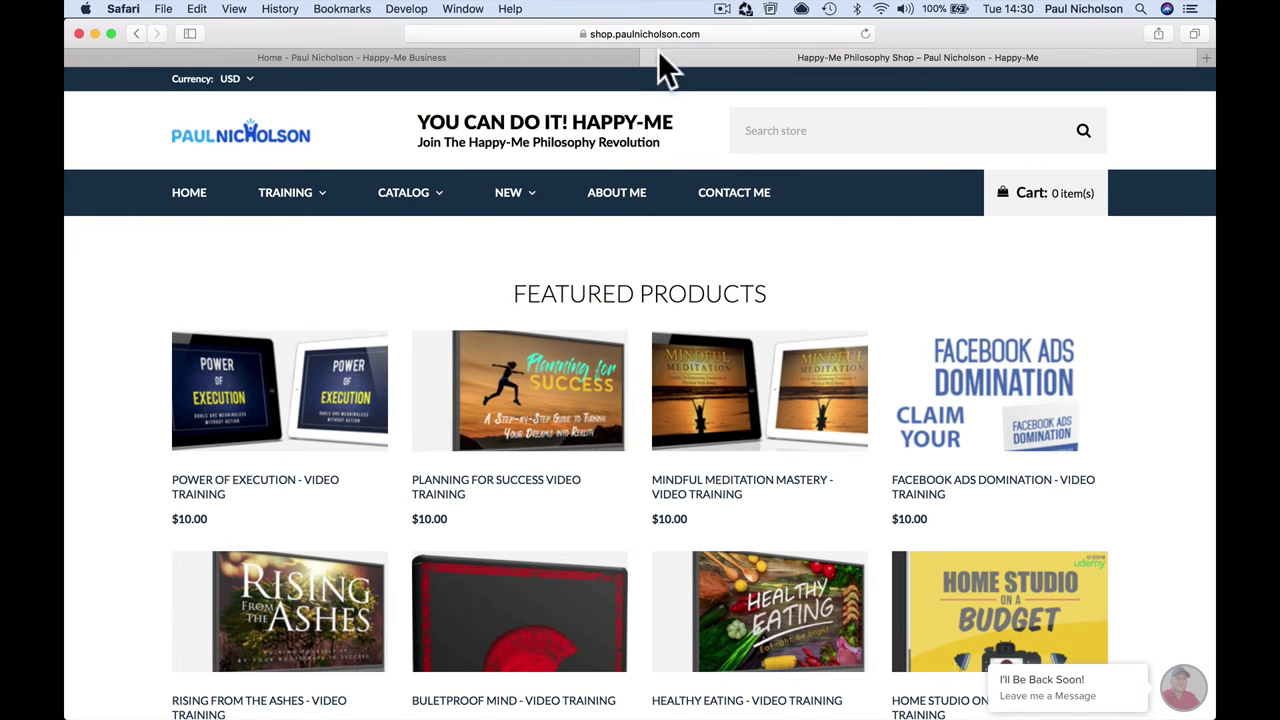
Step: Spin the wheel with a test email and decline the Free Training prize
mouse_move(662, 35)
left_click(420, 461)
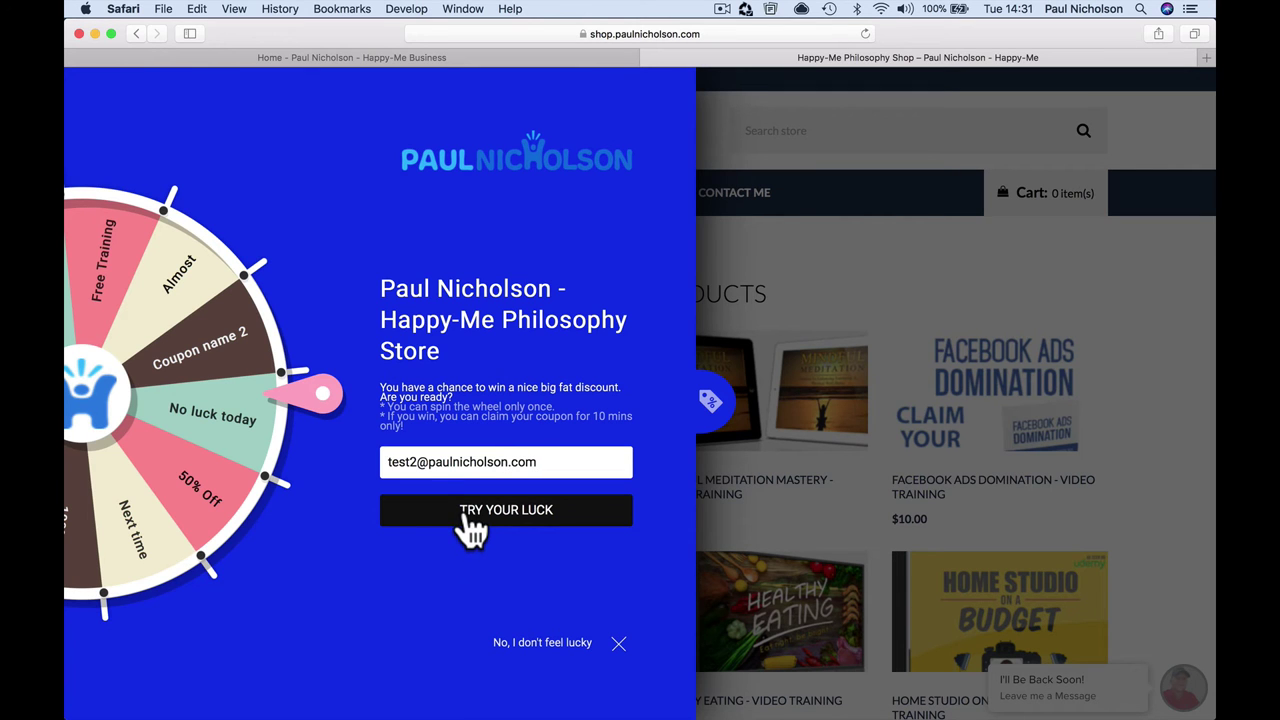
left_click(467, 510)
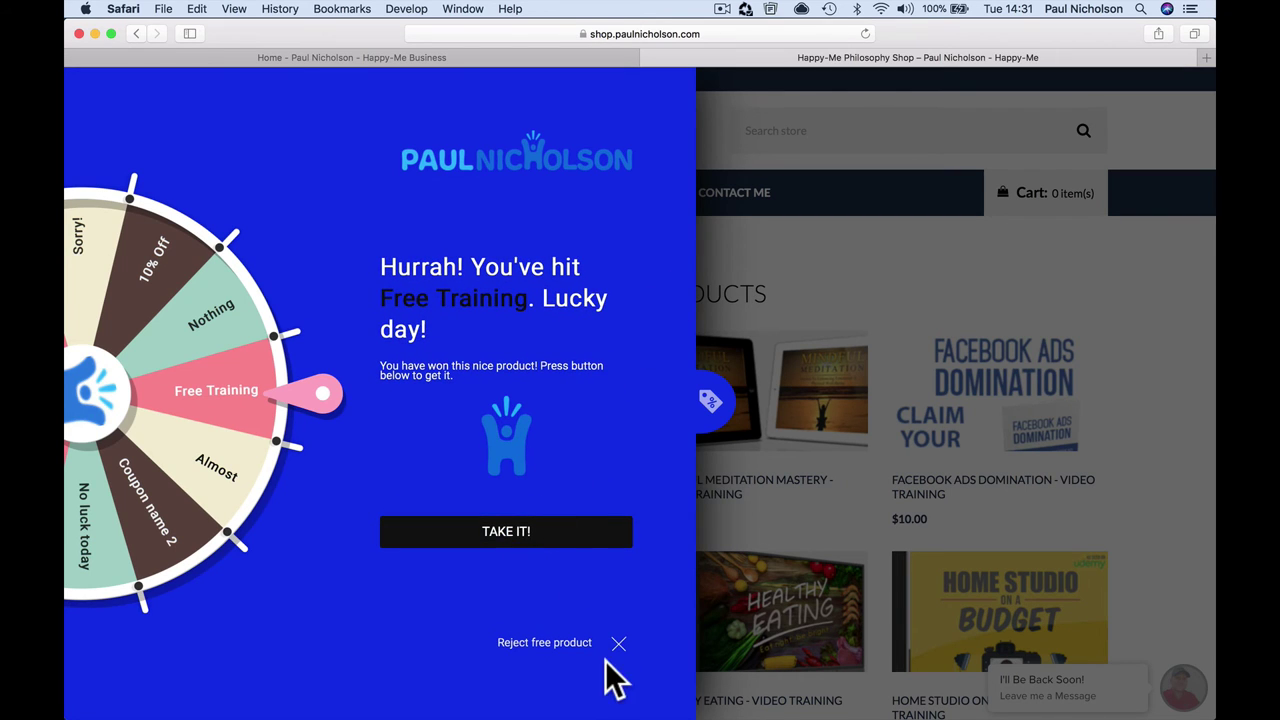
left_click(619, 644)
Step: Clear all Safari history and reload the shop until the popup reappears
left_click(285, 9)
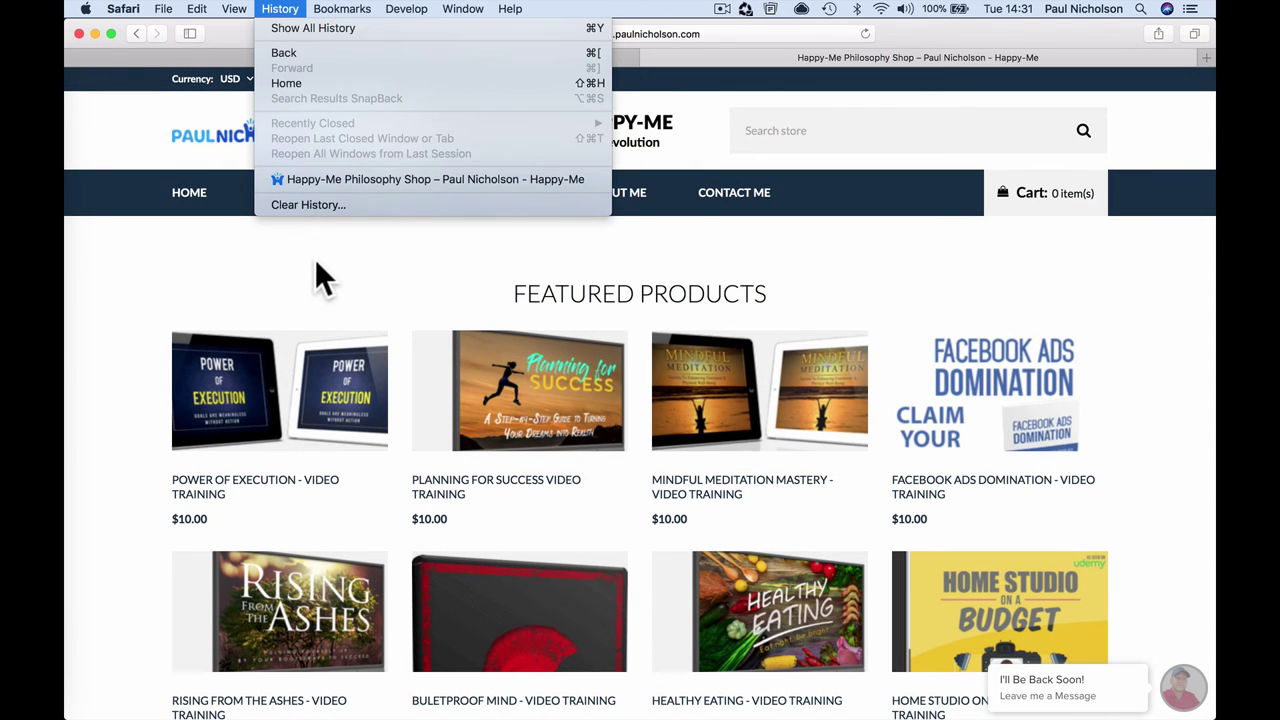
left_click(318, 206)
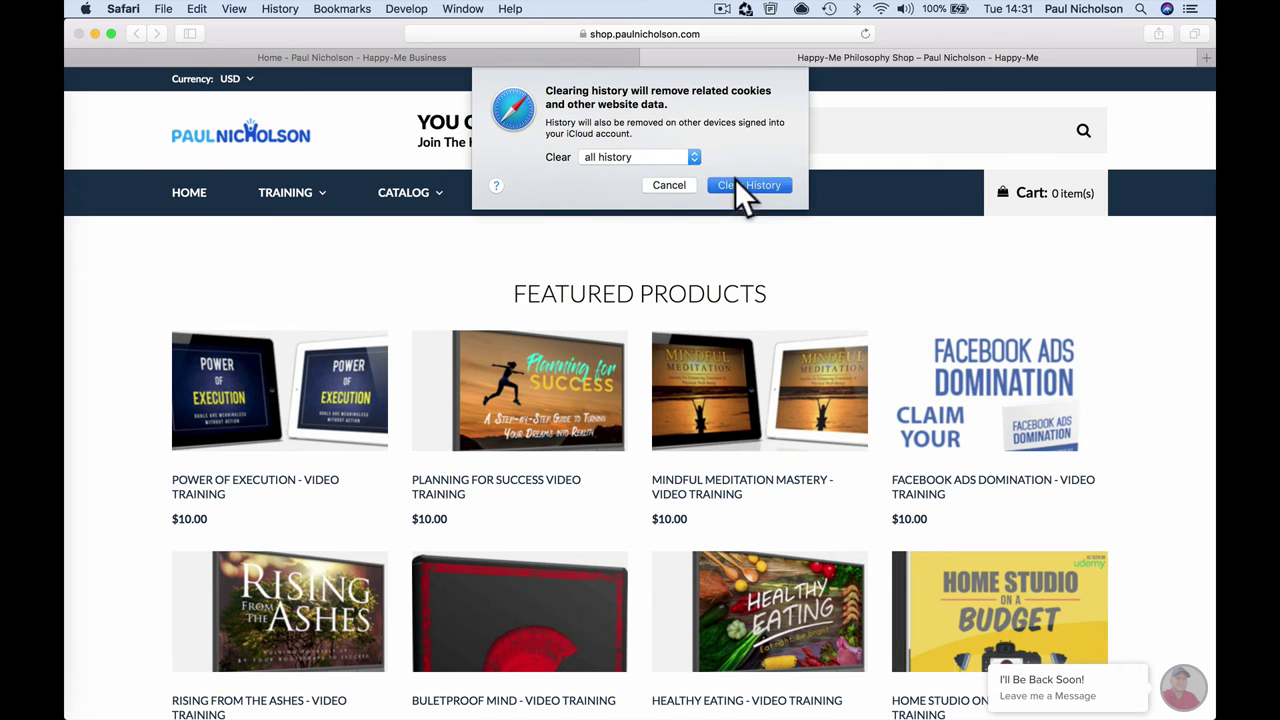
left_click(748, 185)
left_click(865, 33)
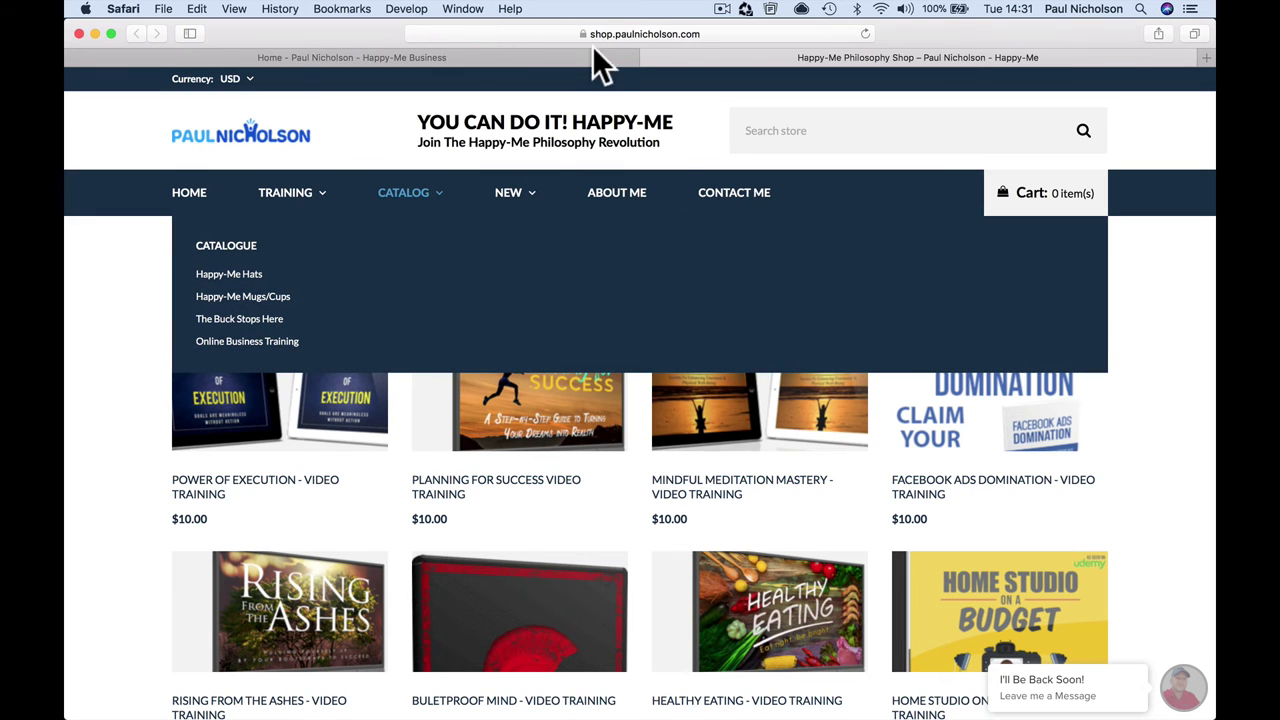
scroll(574, 605, "down", 15)
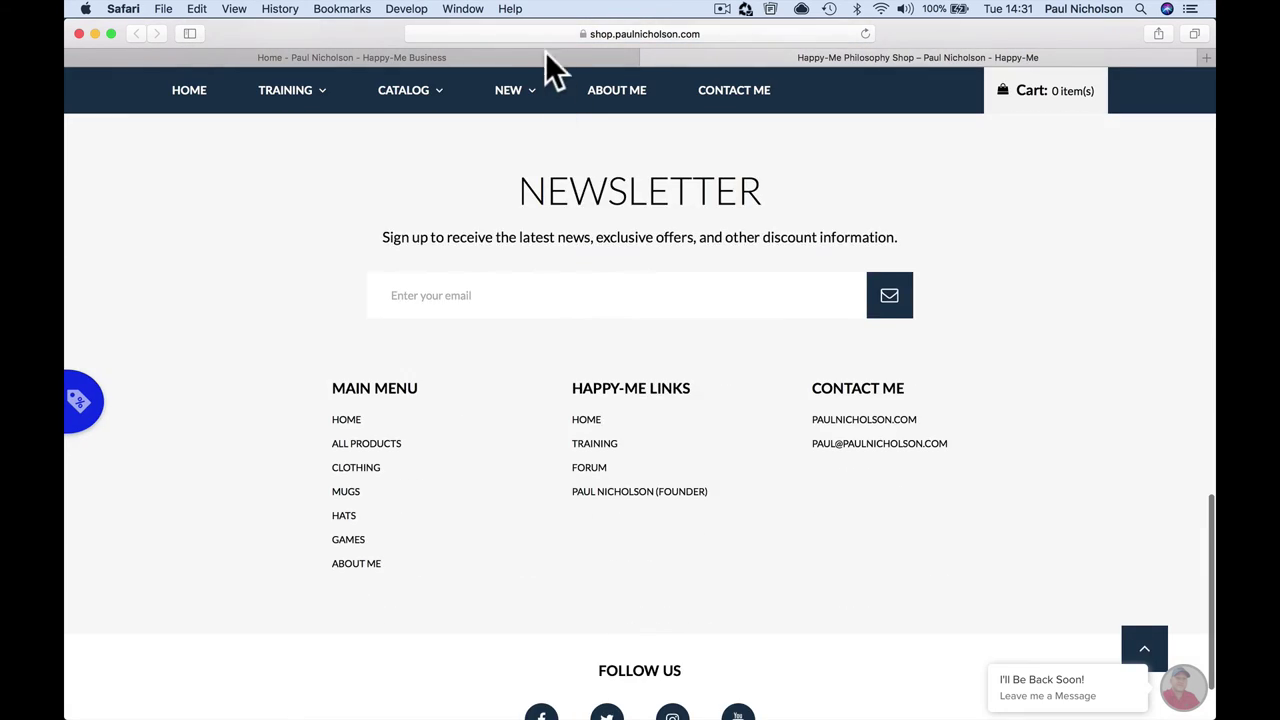
Step: Spin the wheel with a test email, landing on Free Call
mouse_move(540, 32)
left_click(400, 461)
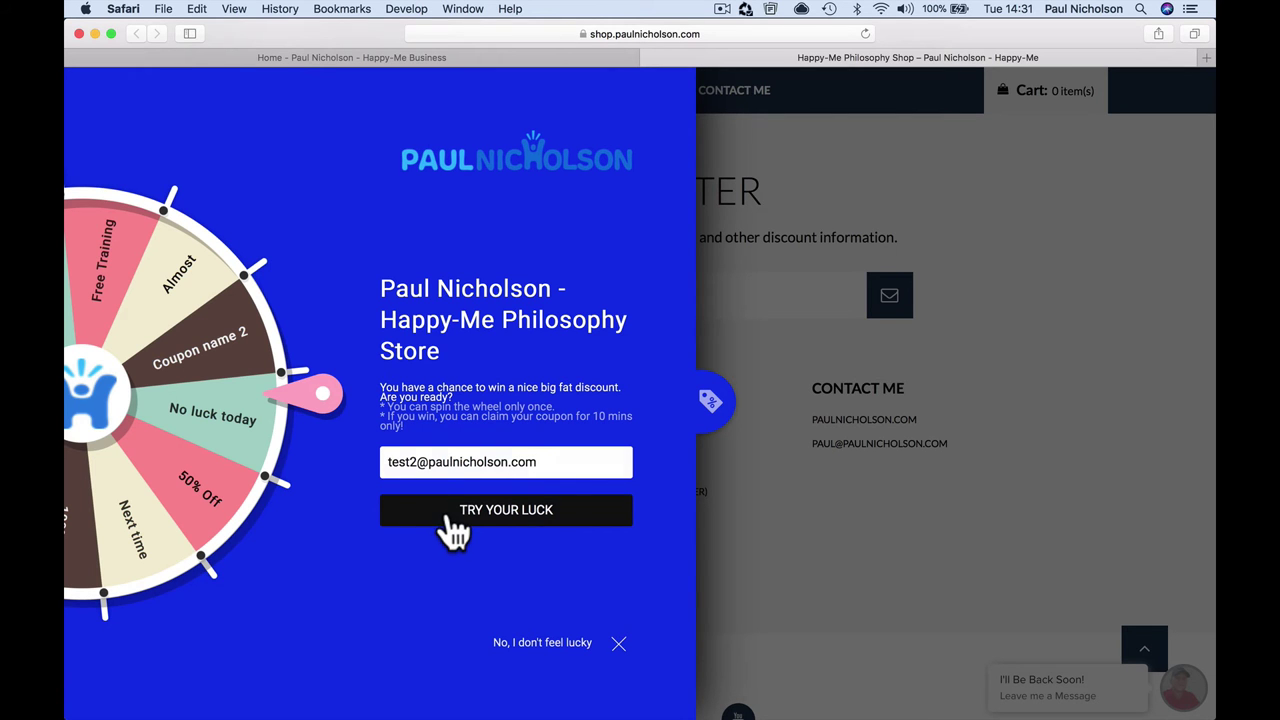
left_click(452, 512)
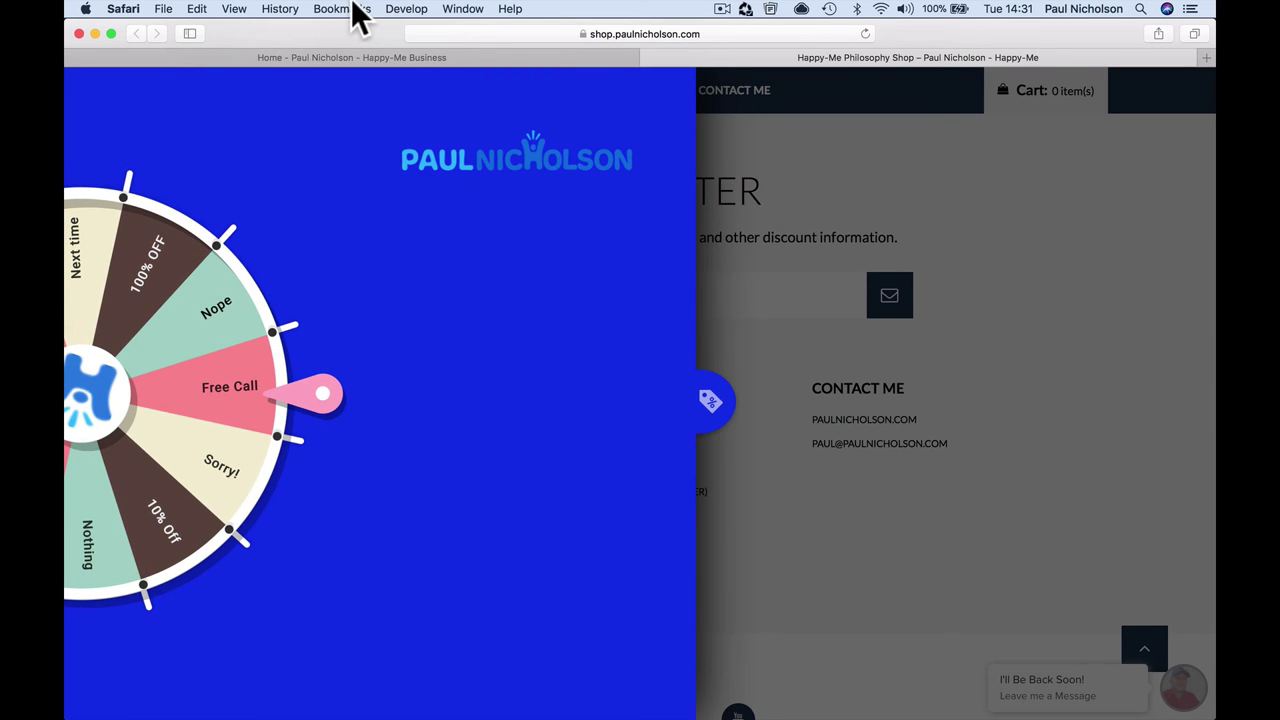
Step: Clear Safari's browsing history and reject the free product prize
left_click(291, 10)
left_click(286, 9)
left_click(286, 9)
left_click(312, 179)
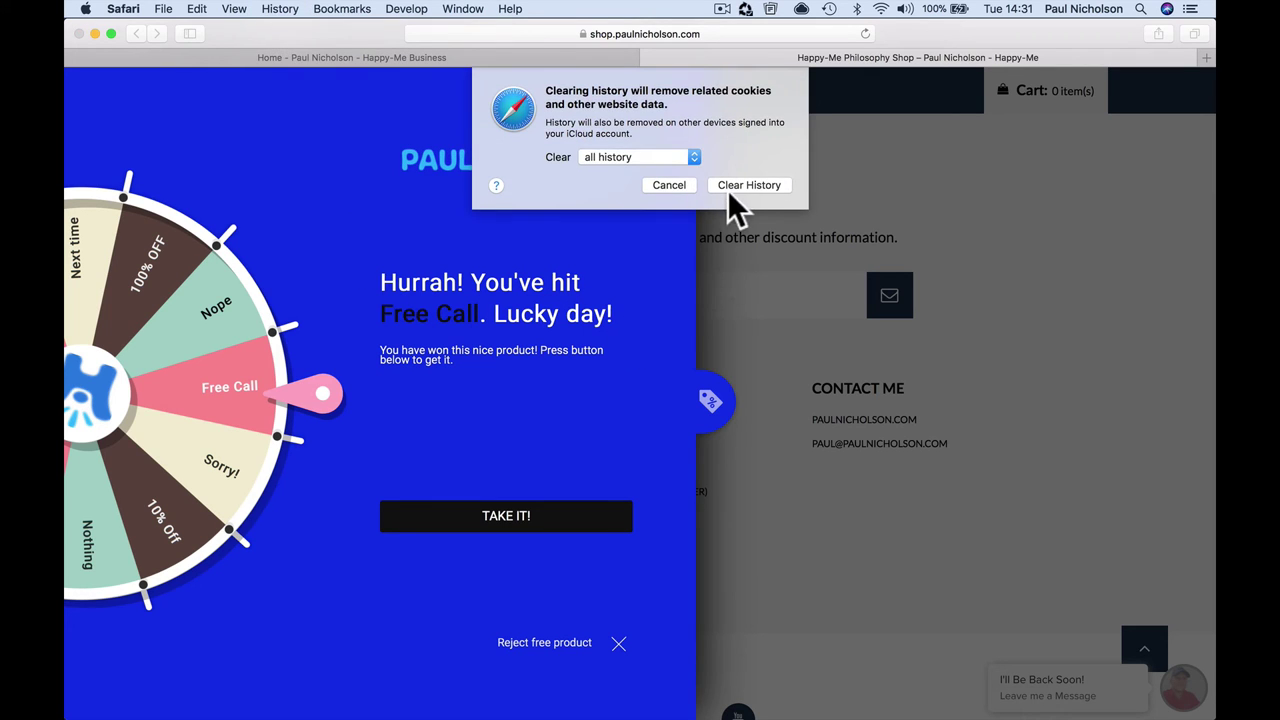
left_click(742, 186)
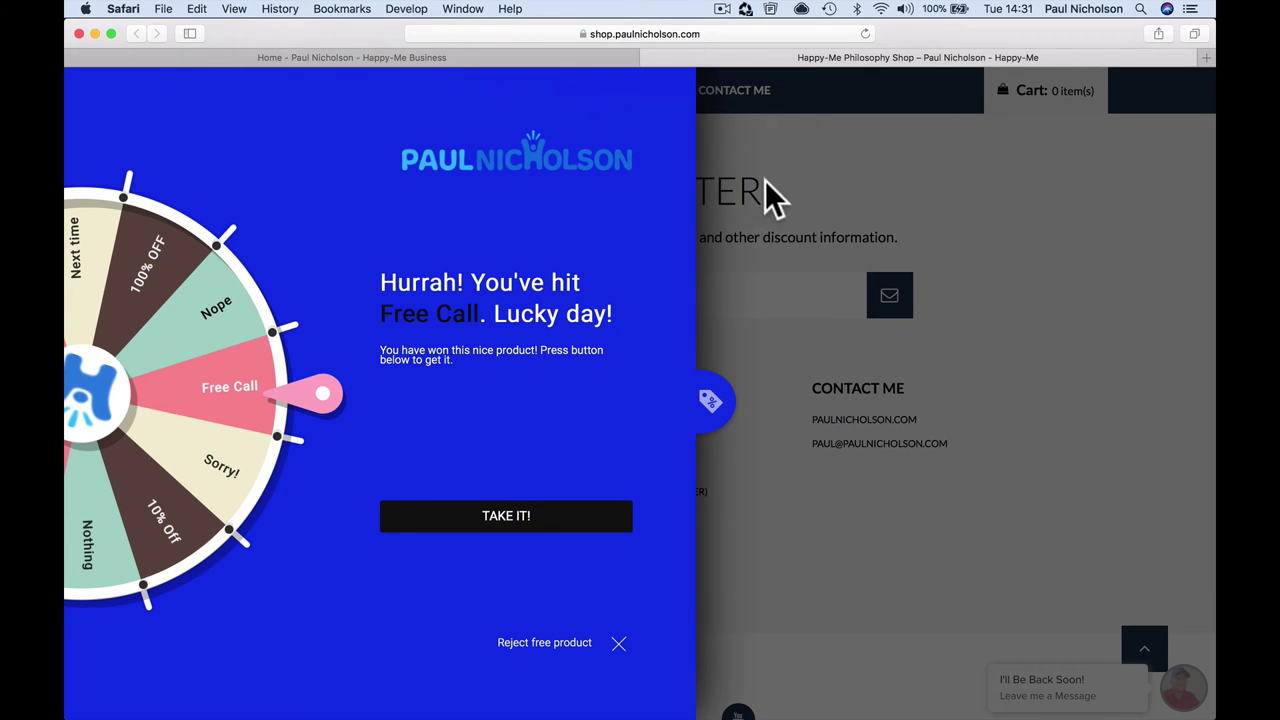
left_click(620, 645)
Step: On the Anything Can Happen In Just One Day pillow page, spin again with a second test email, then bring Chrome forward
scroll(686, 649, "down", 2)
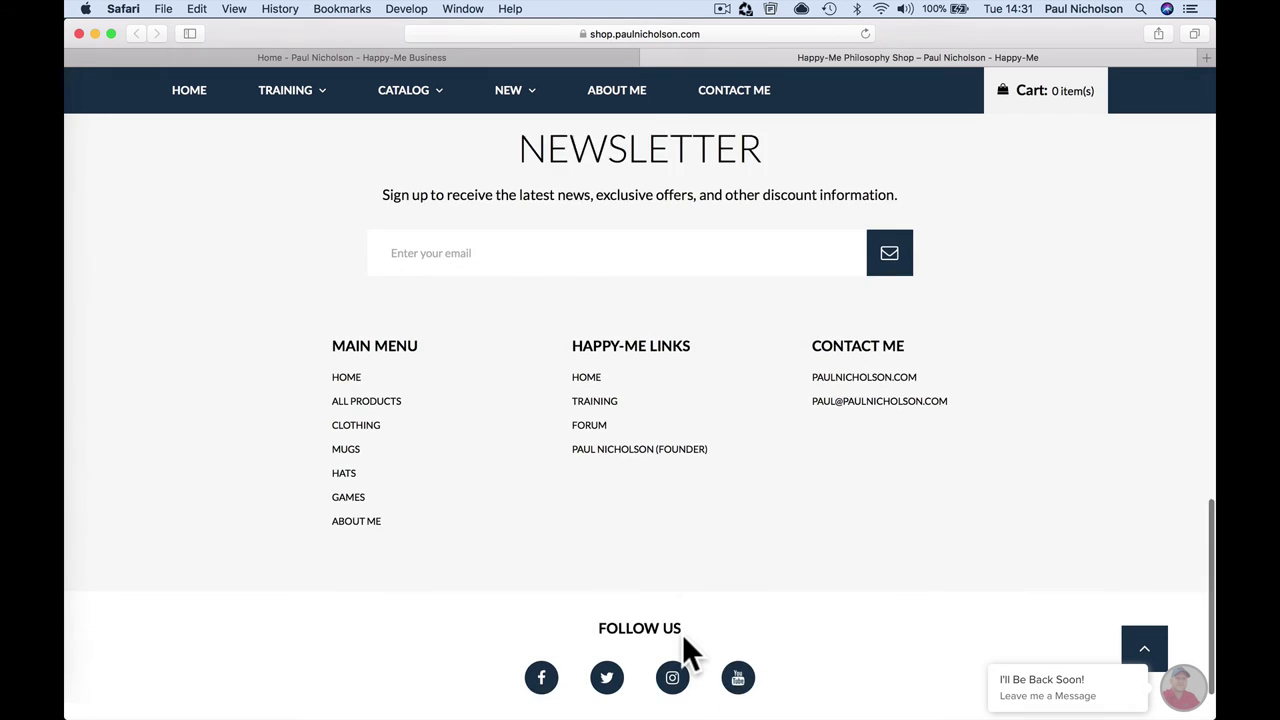
scroll(682, 651, "up", 3)
scroll(682, 636, "up", 3)
left_click(516, 303)
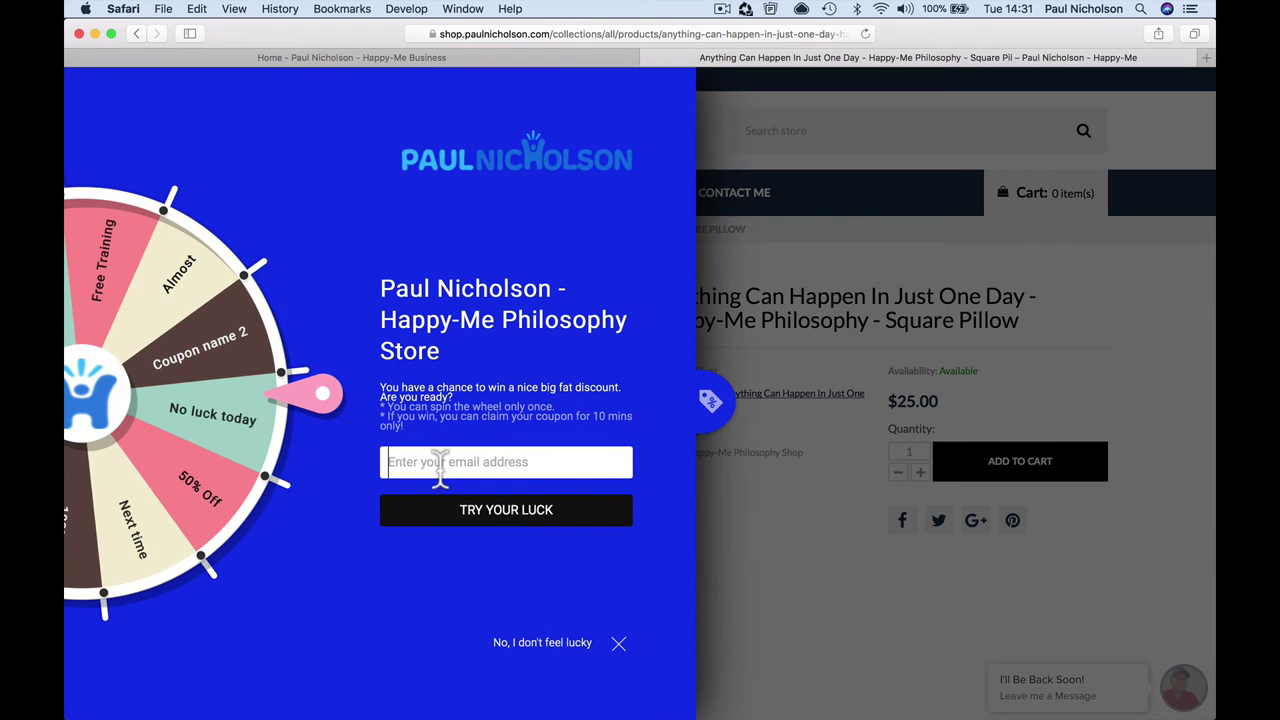
left_click(440, 463)
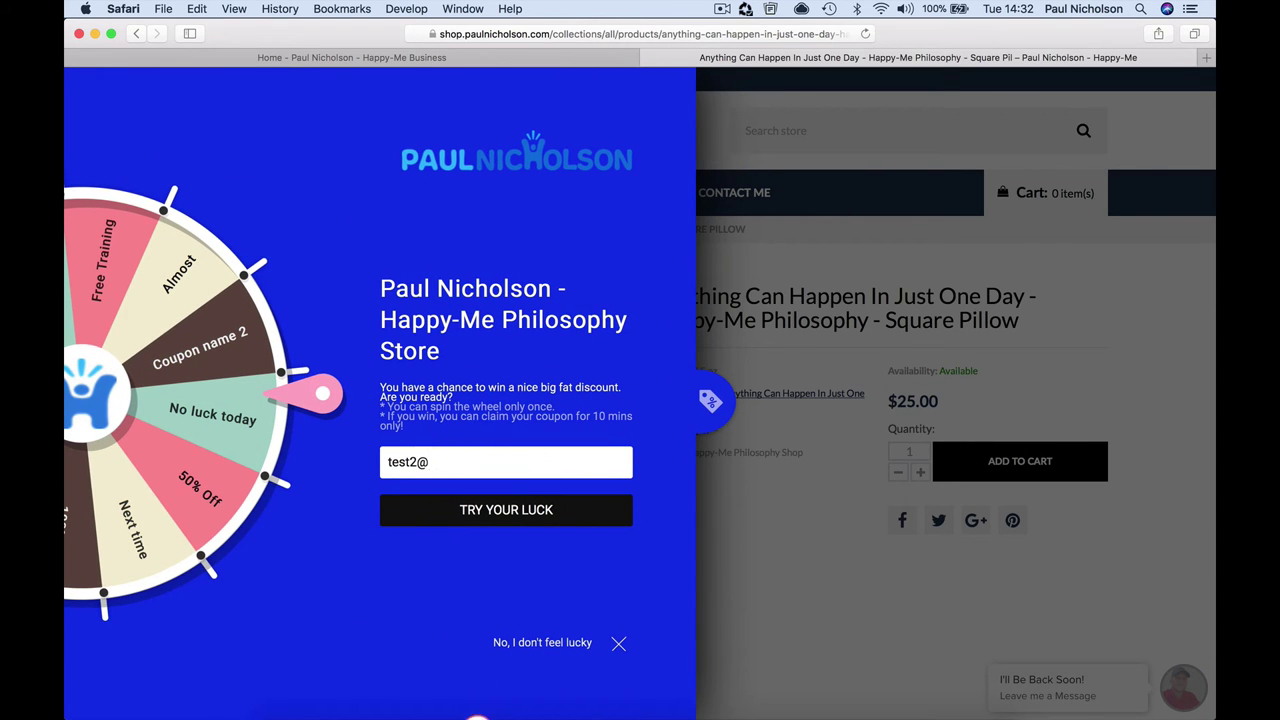
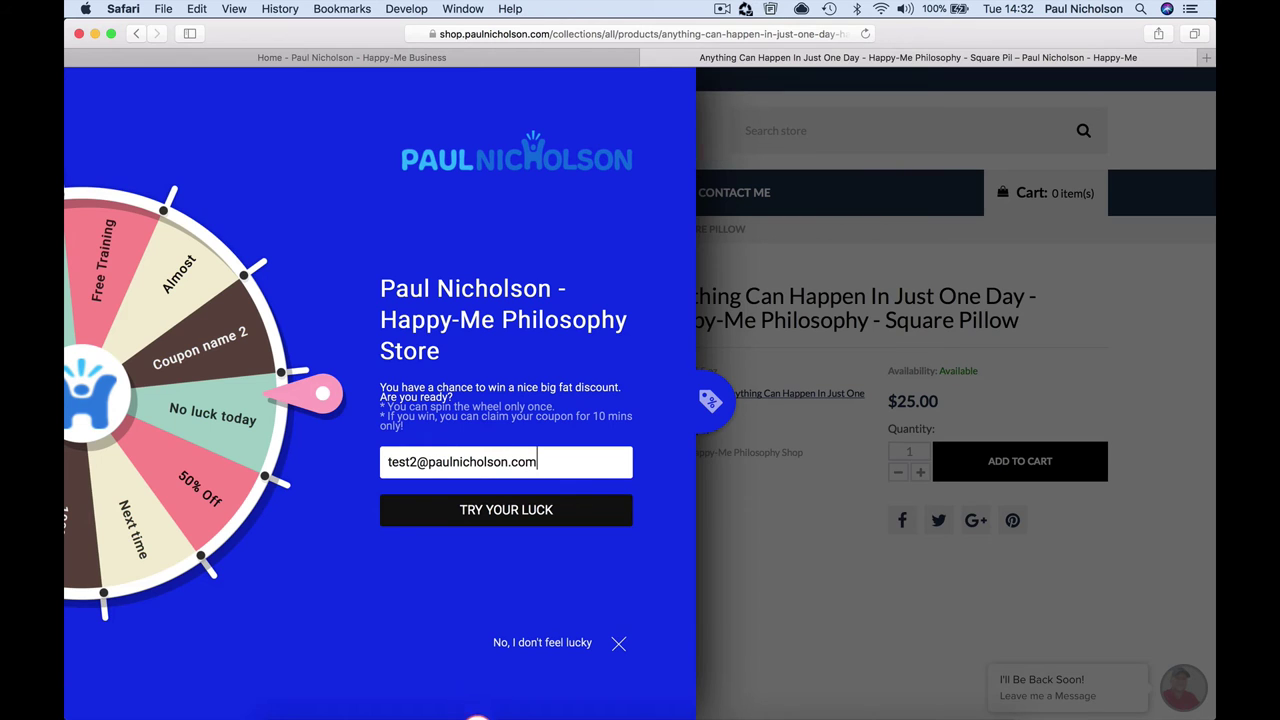
key("Return")
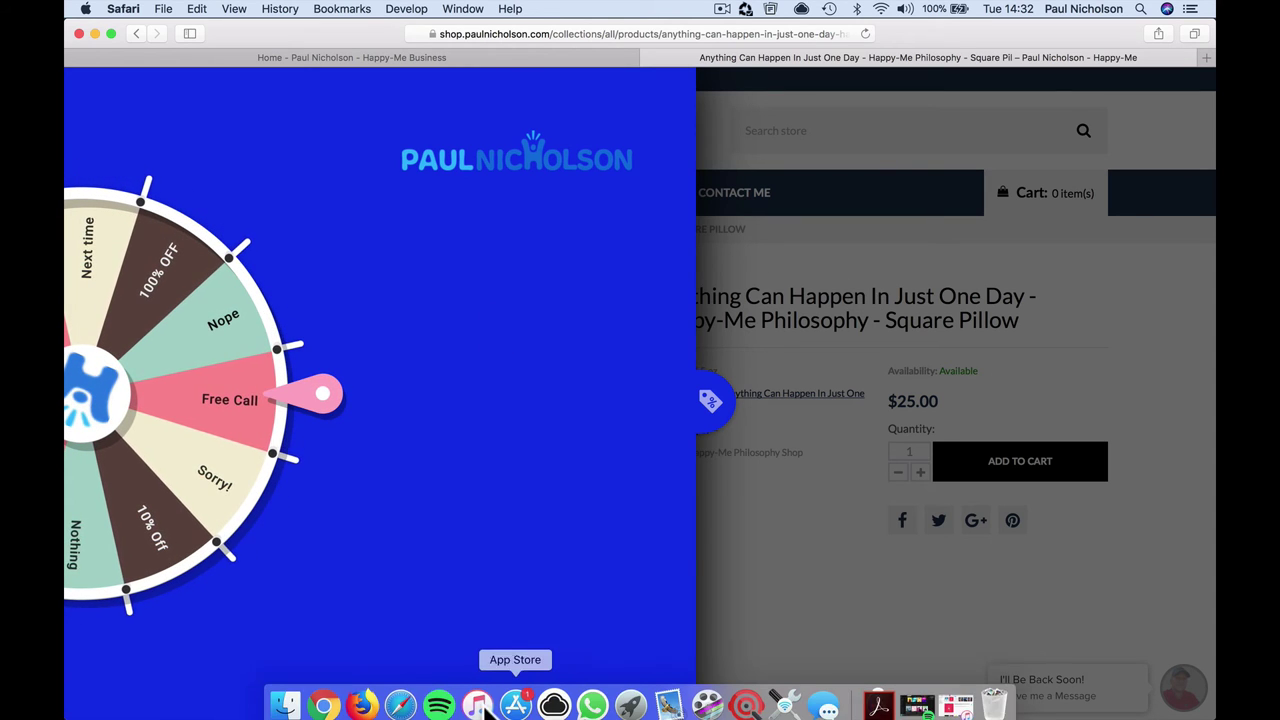
left_click(323, 697)
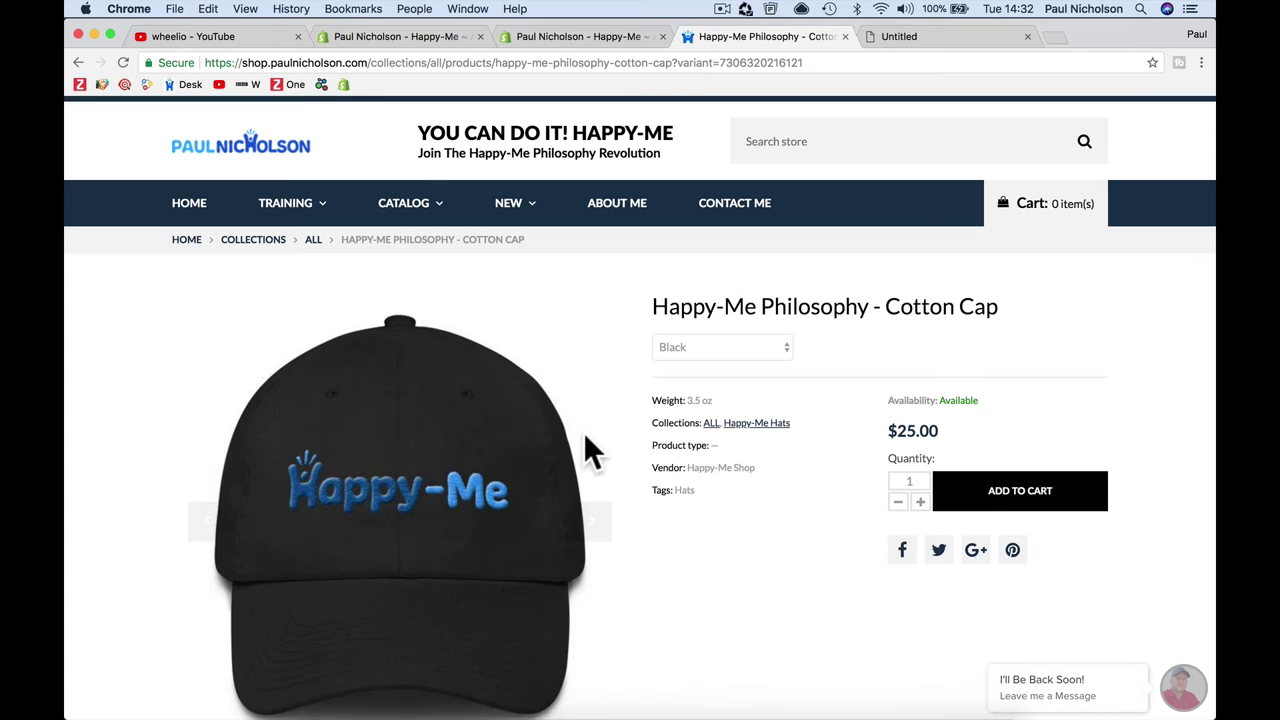
Step: Open the Wheelio app settings in the Shopify admin
left_click(407, 39)
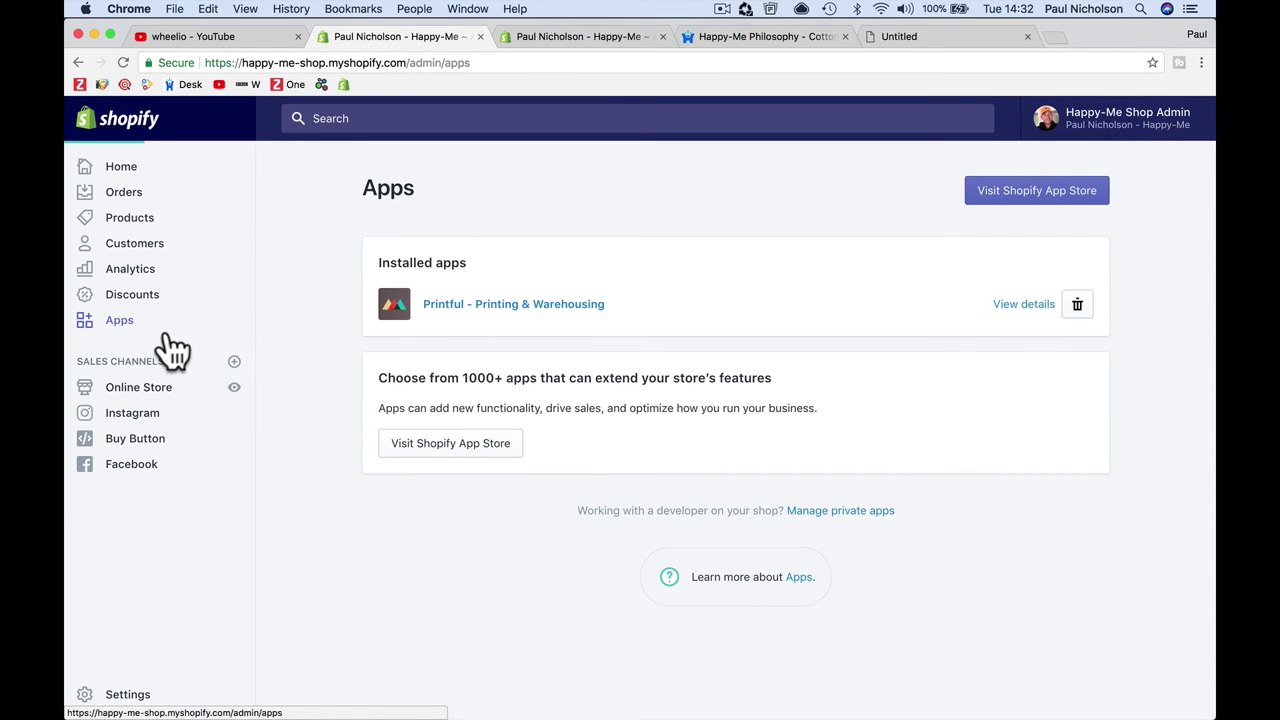
left_click(120, 326)
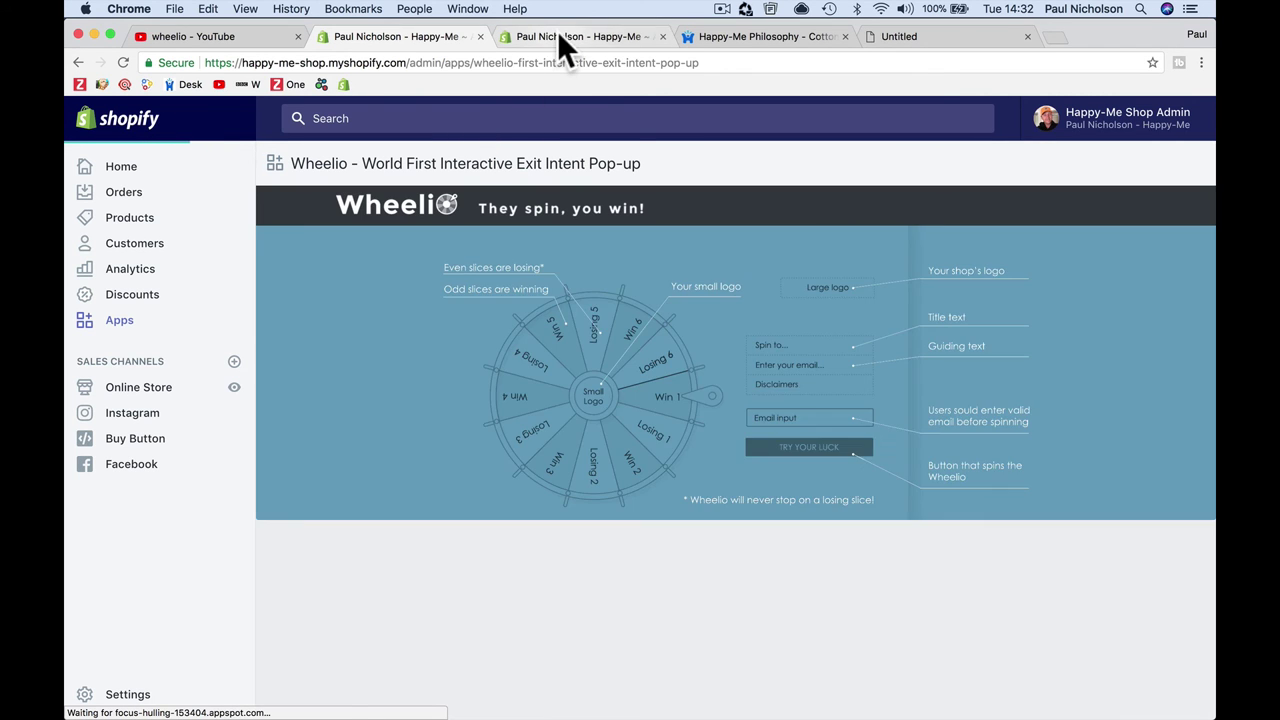
left_click(557, 34)
key("ctrl+shift+Tab")
scroll(615, 307, "down", 5)
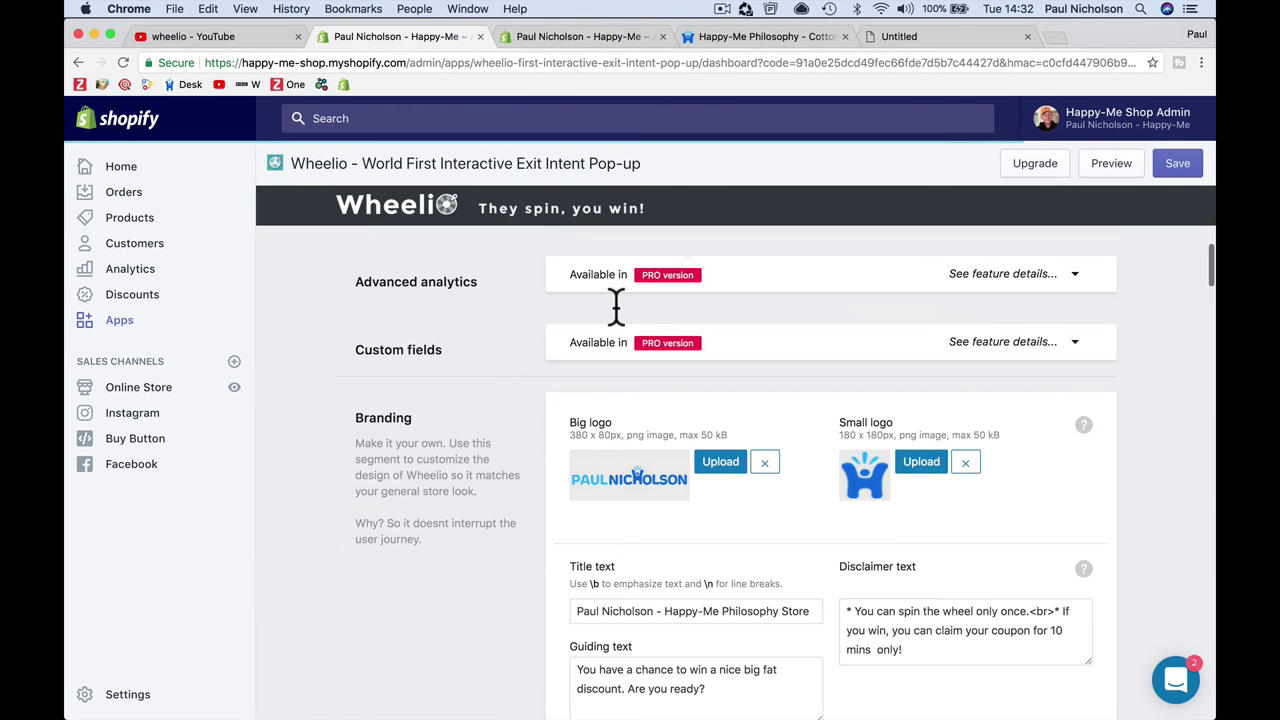
scroll(615, 307, "down", 15)
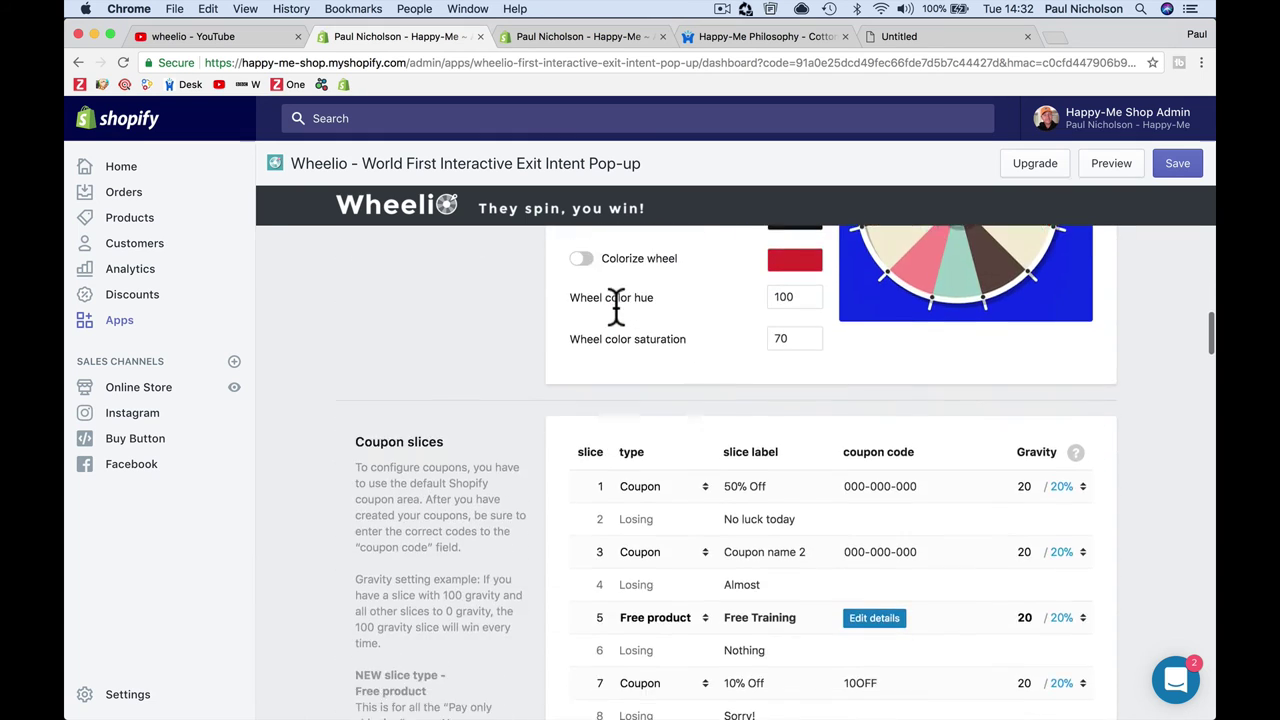
scroll(615, 307, "up", 3)
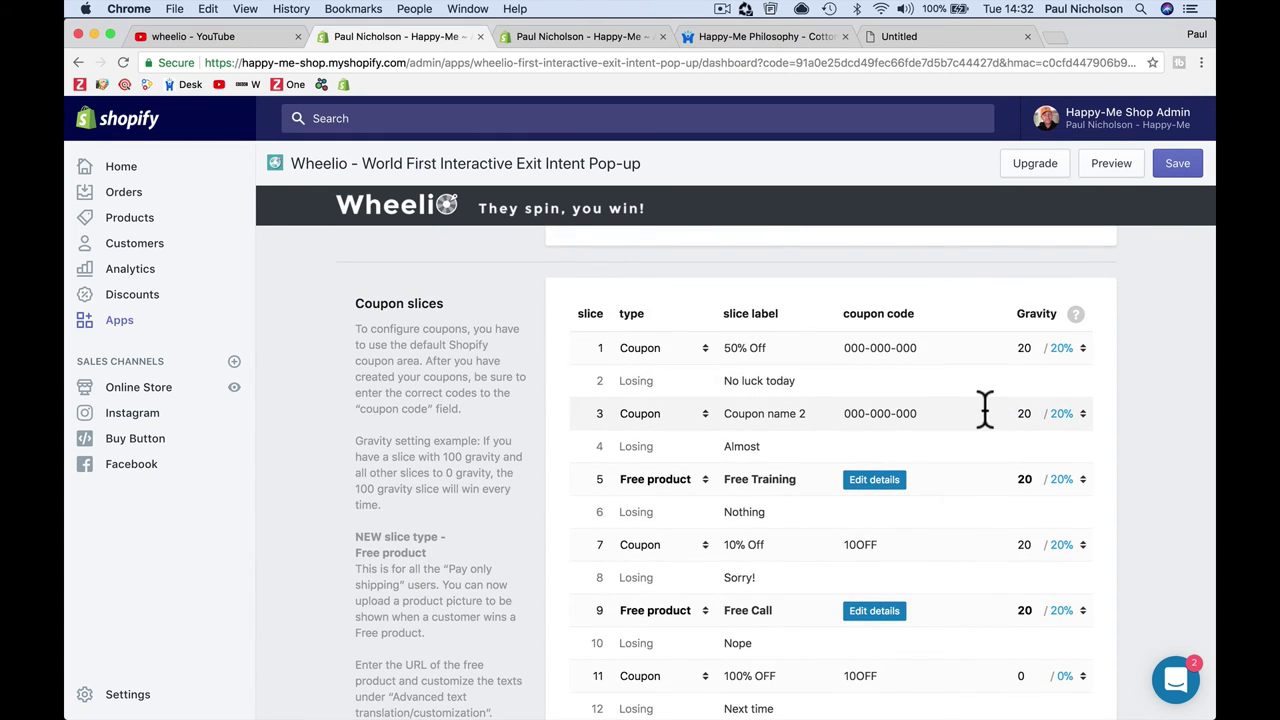
Step: Give slice 1 coupon code 50OFF and relabel slice 3 as 20% OFF with code 20OFF
left_click(868, 355)
type("50OFF")
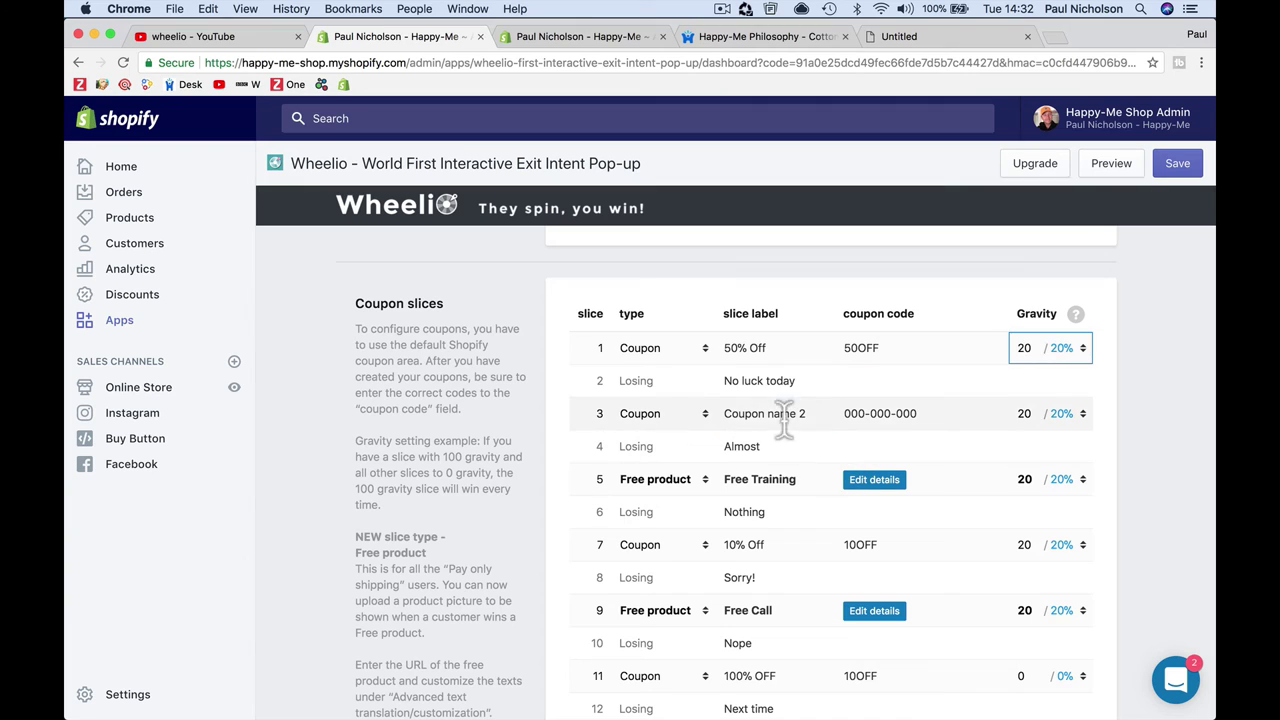
triple_click(784, 416)
type("20")
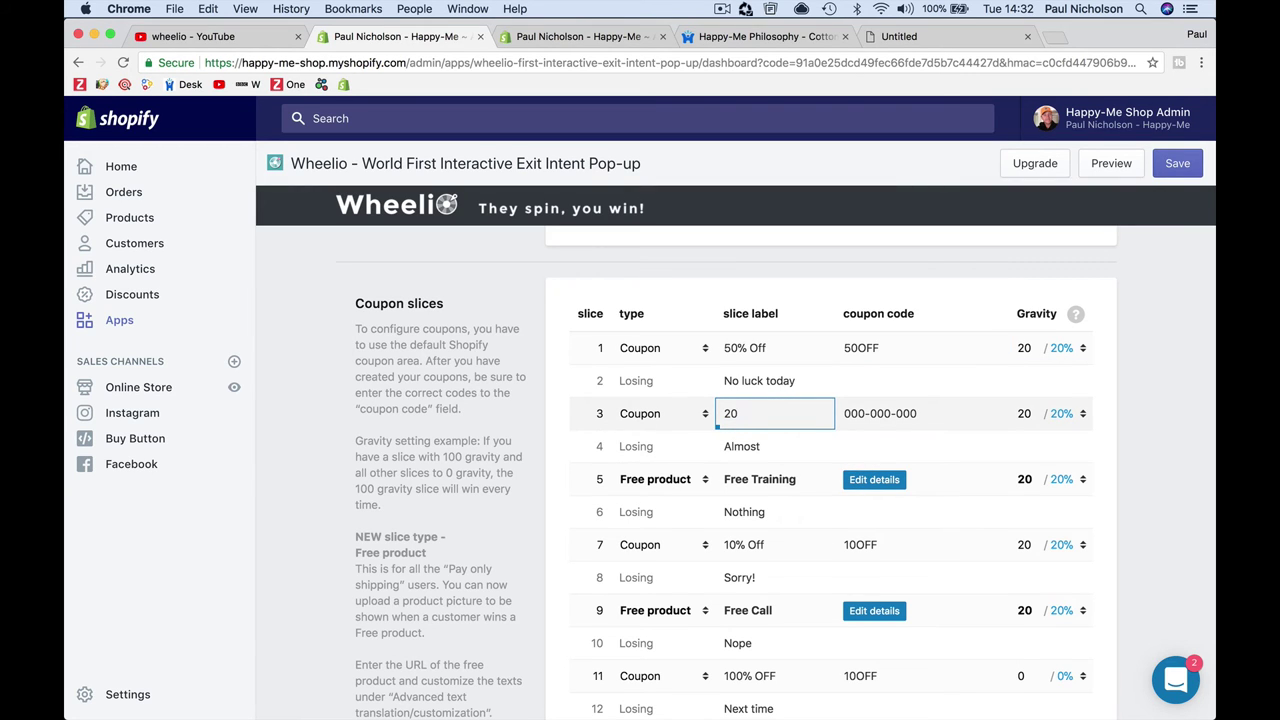
key("Tab")
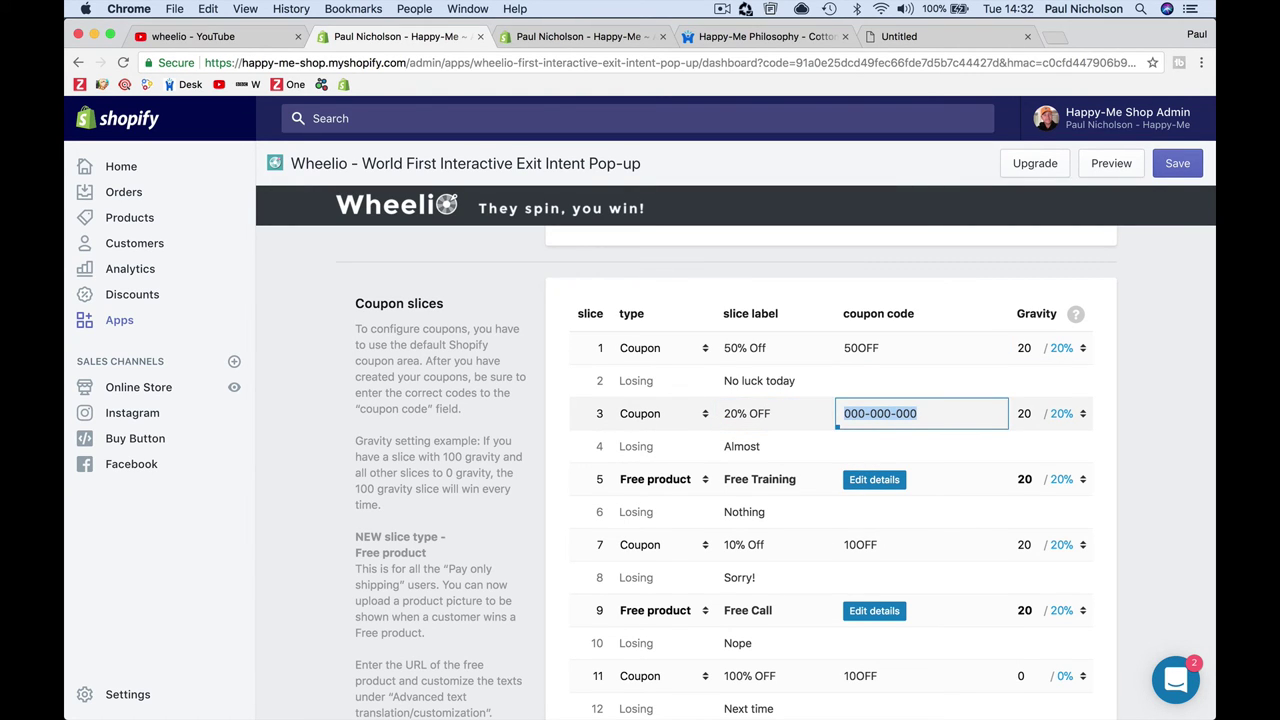
key("BackSpace")
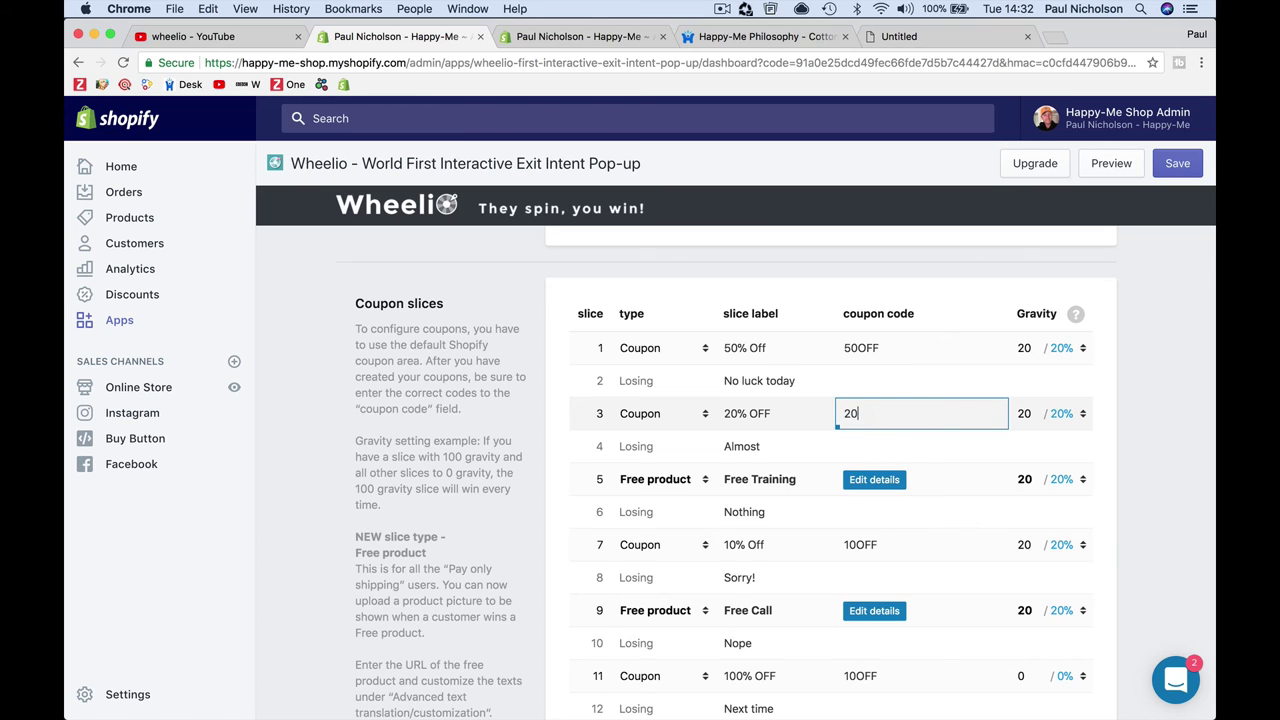
key("Tab")
Step: Set the Free Call and Free Training gravity to 0 and save the wheel
scroll(814, 571, "down", 1)
left_click(1027, 552)
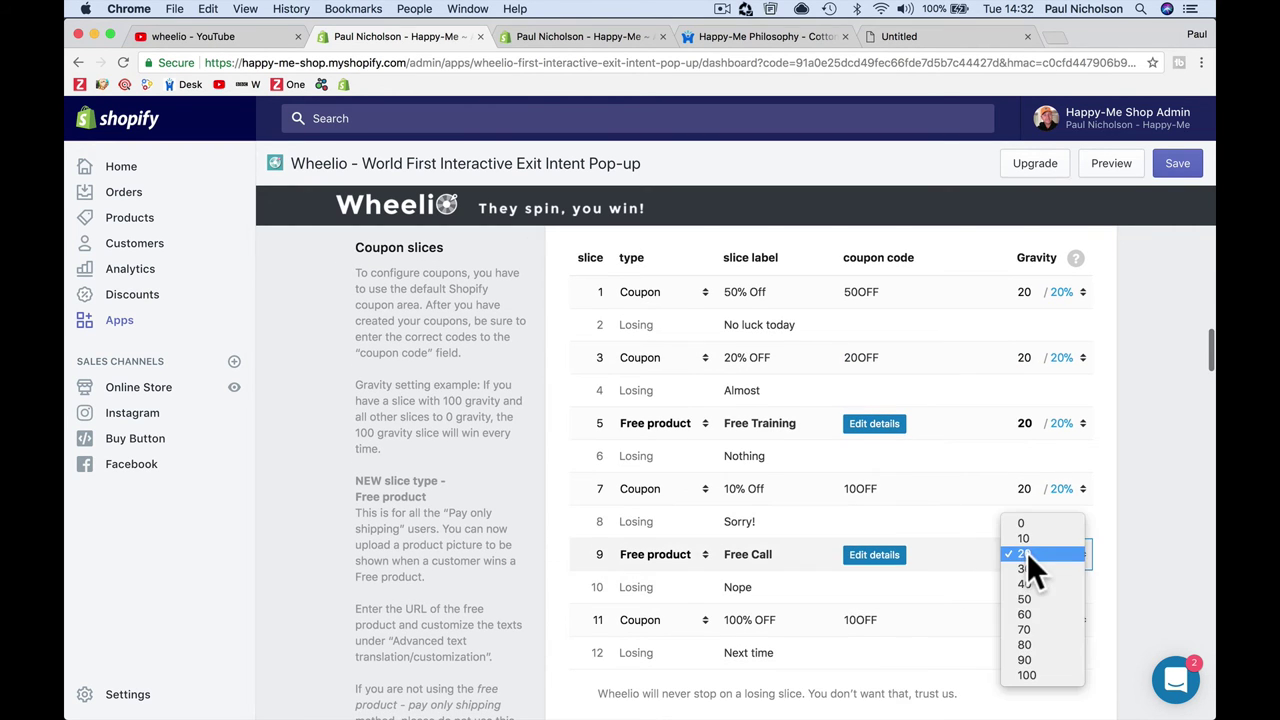
left_click(1030, 522)
scroll(1007, 622, "down", 1)
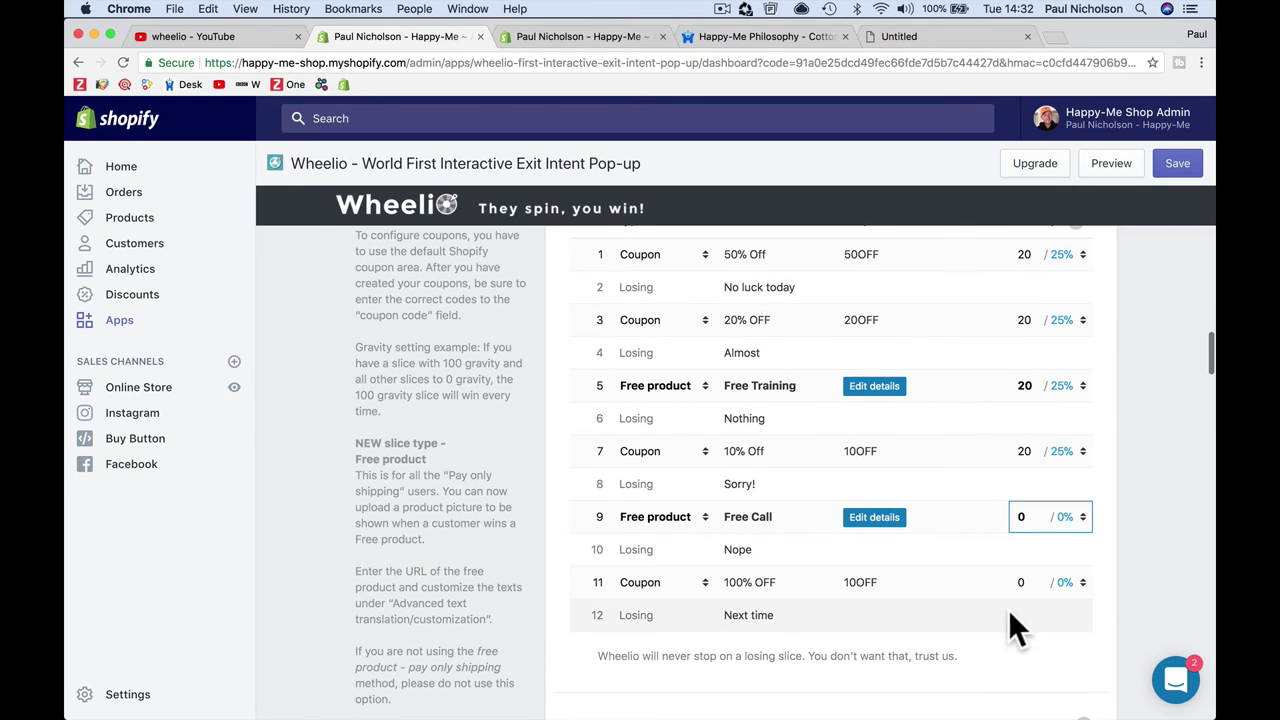
scroll(1005, 575, "up", 1)
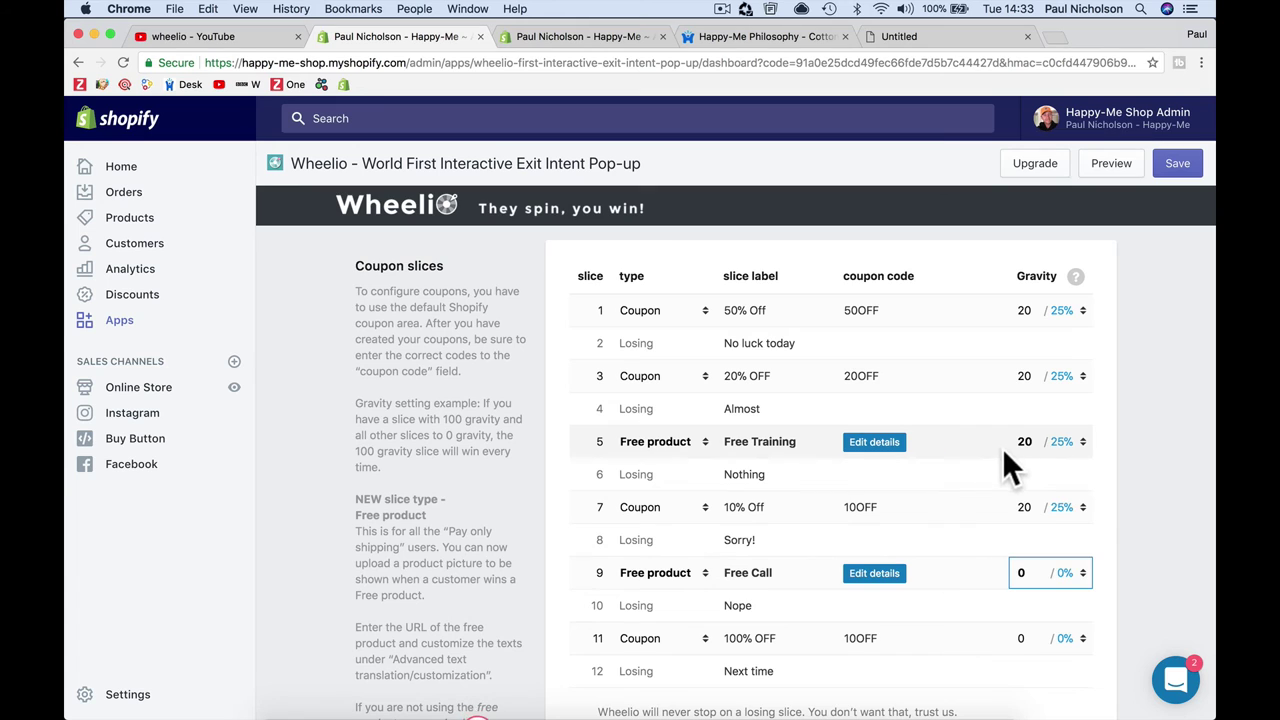
left_click(1018, 441)
left_click(1018, 408)
left_click(1177, 163)
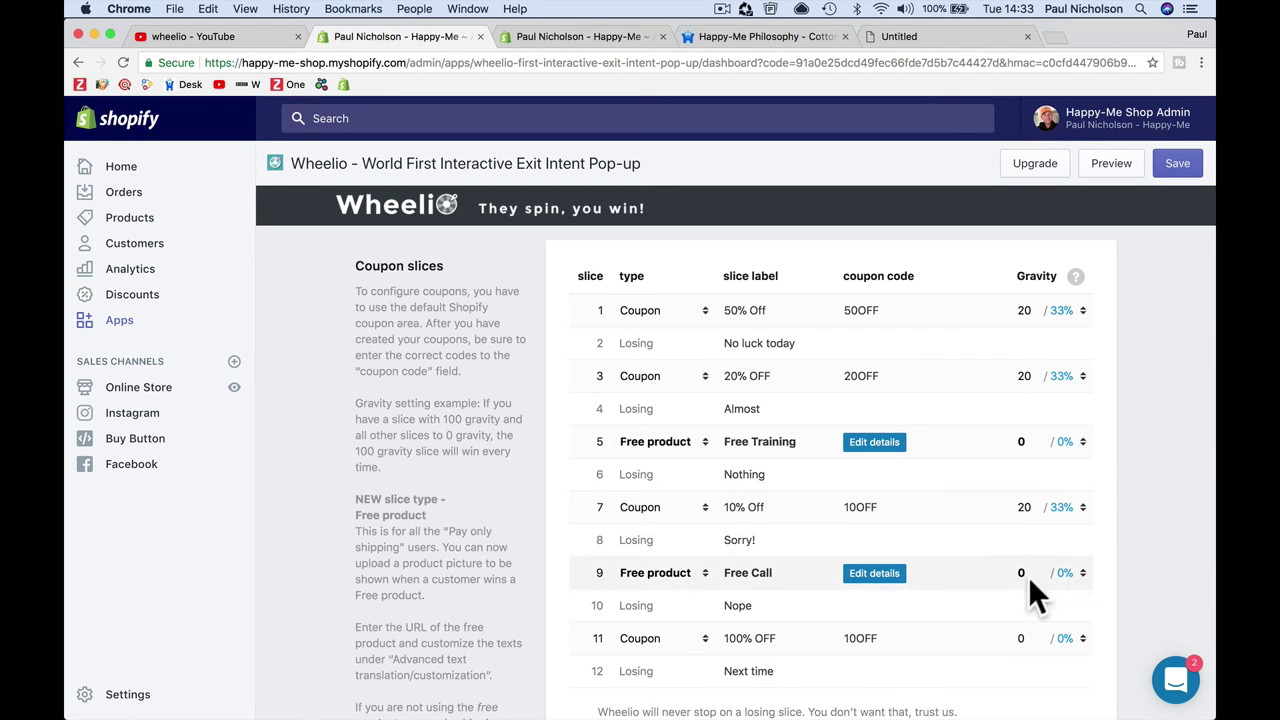
scroll(1090, 690, "down", 3)
Step: Back in Safari, close the Free Call popup and add the square pillow to the cart
mouse_move(660, 712)
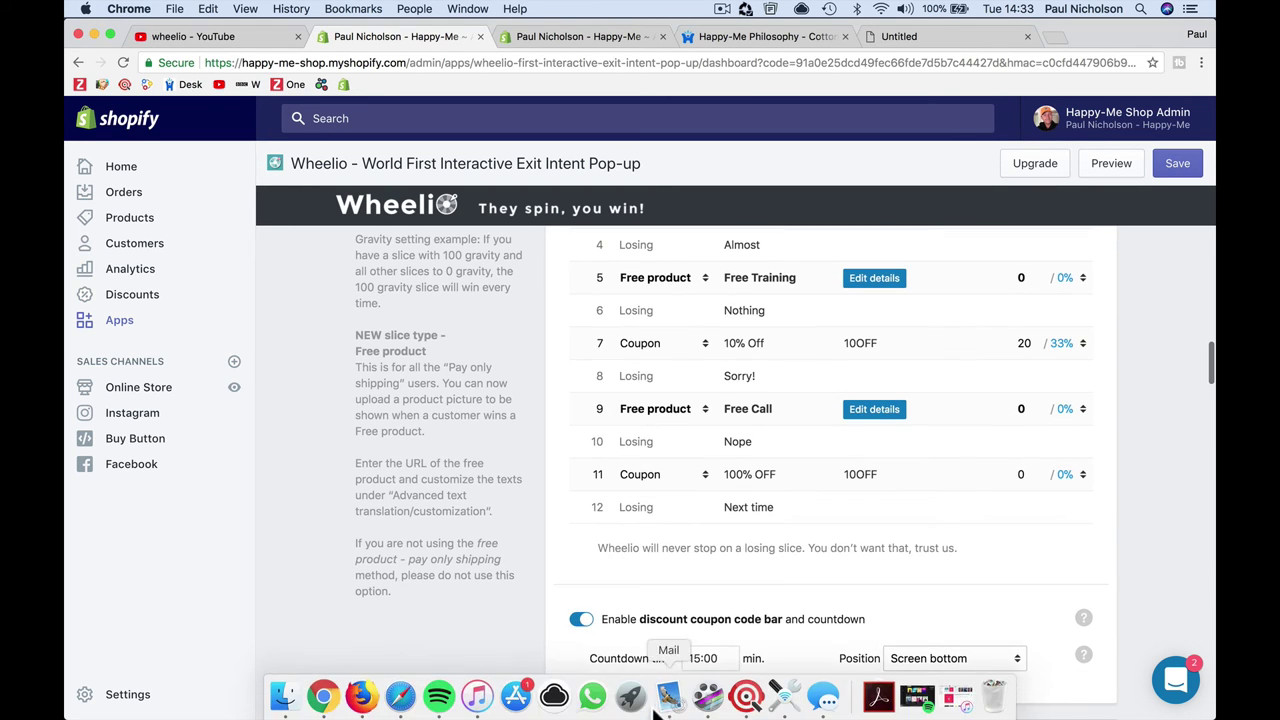
left_click(400, 697)
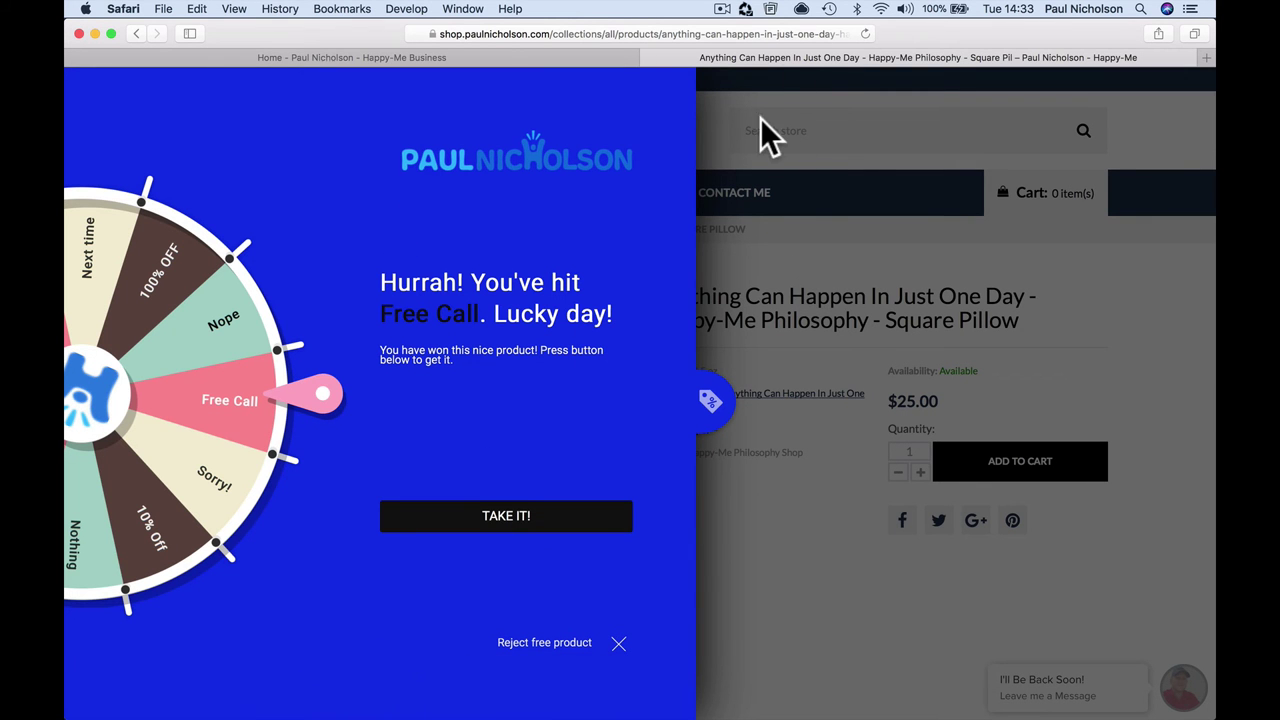
left_click(771, 449)
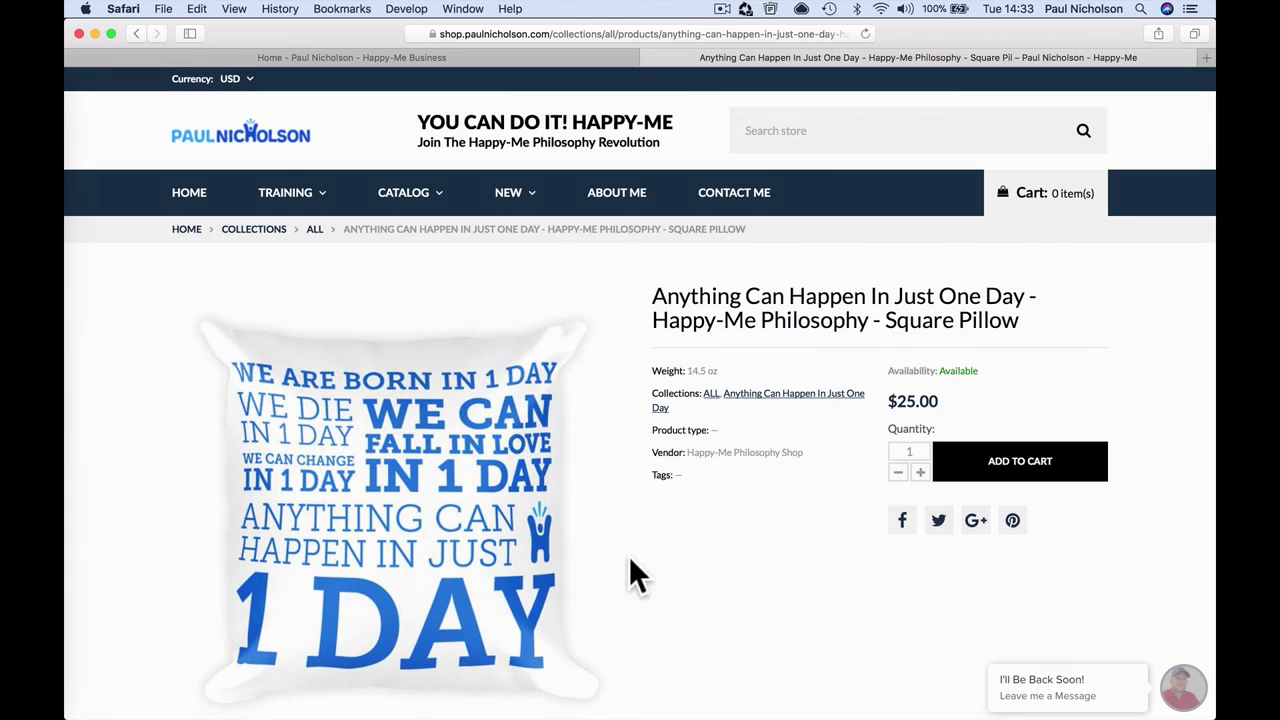
left_click(987, 448)
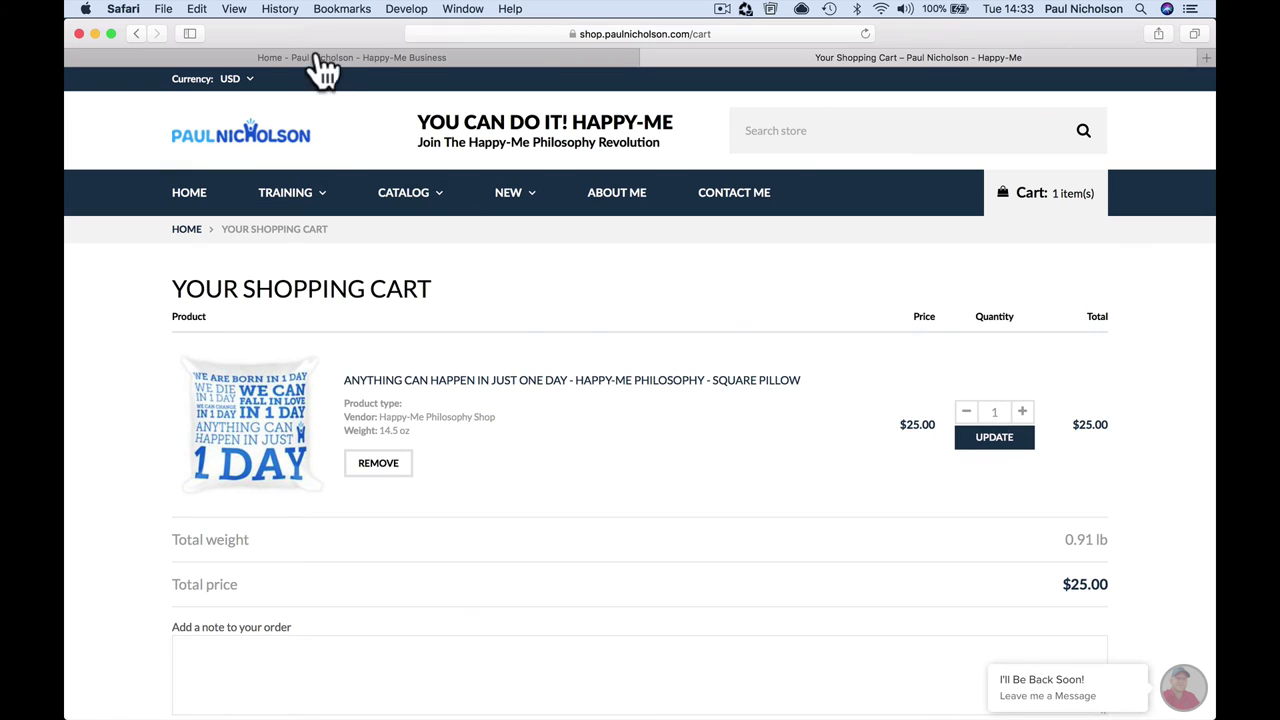
Step: Clear Safari's browsing history and reload the cart page
left_click(280, 8)
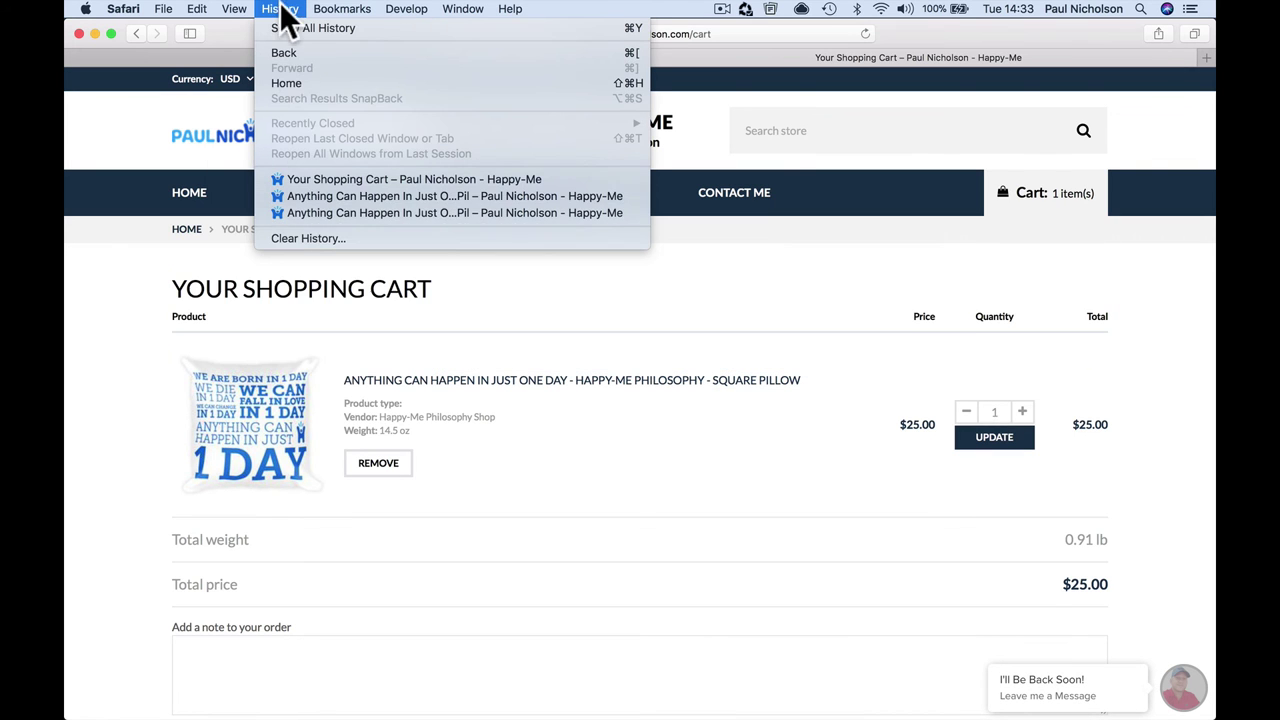
left_click(292, 239)
left_click(766, 186)
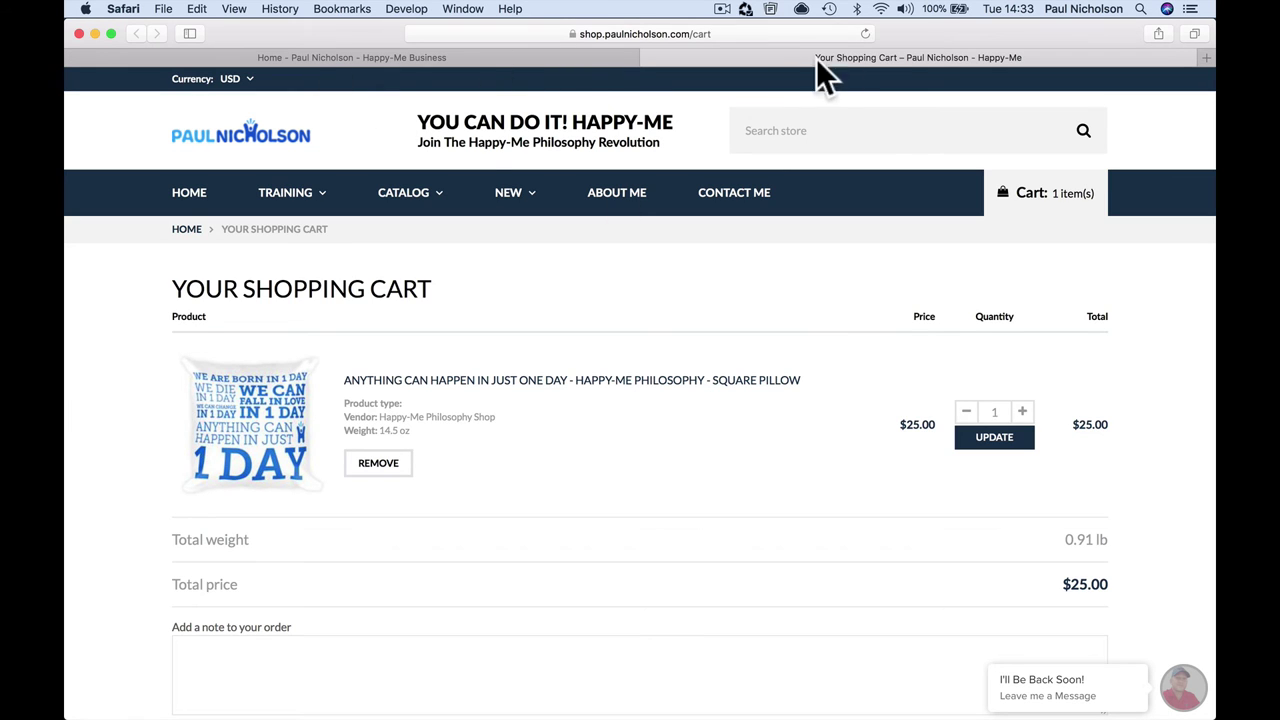
left_click(863, 32)
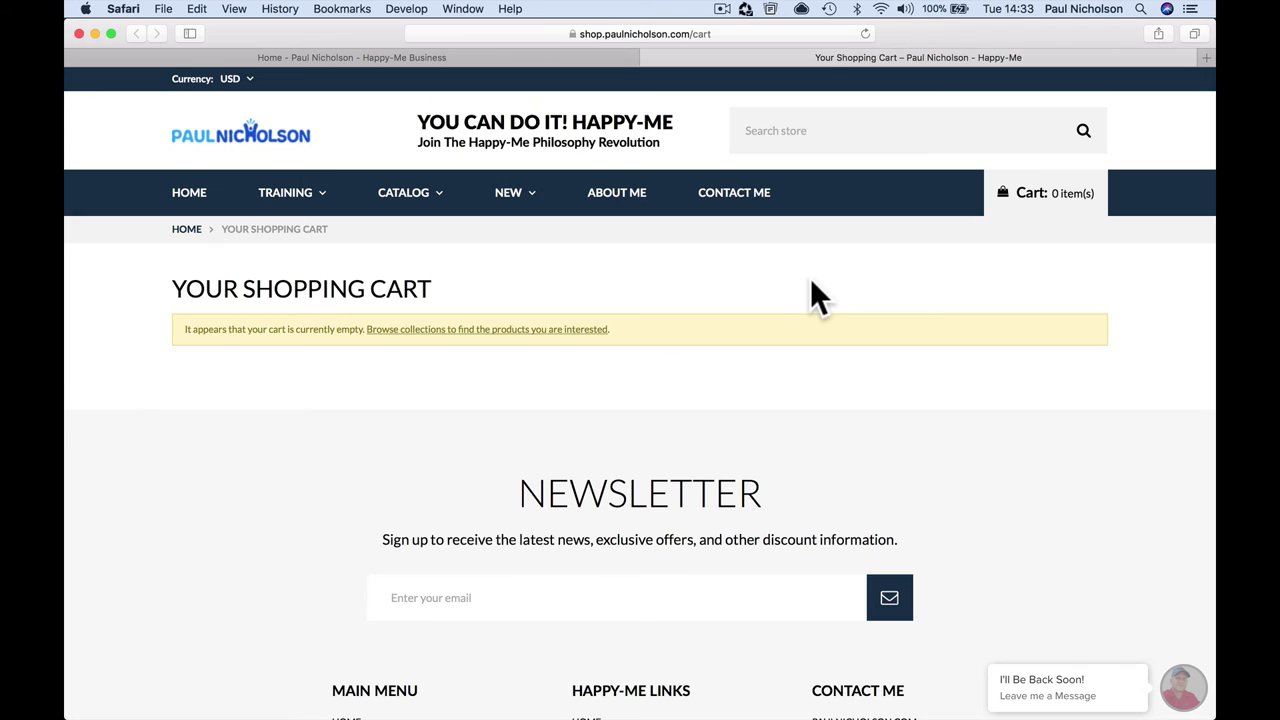
Step: Add the Trucker Cap from the Happy-Me Hats collection to the cart
left_click(415, 196)
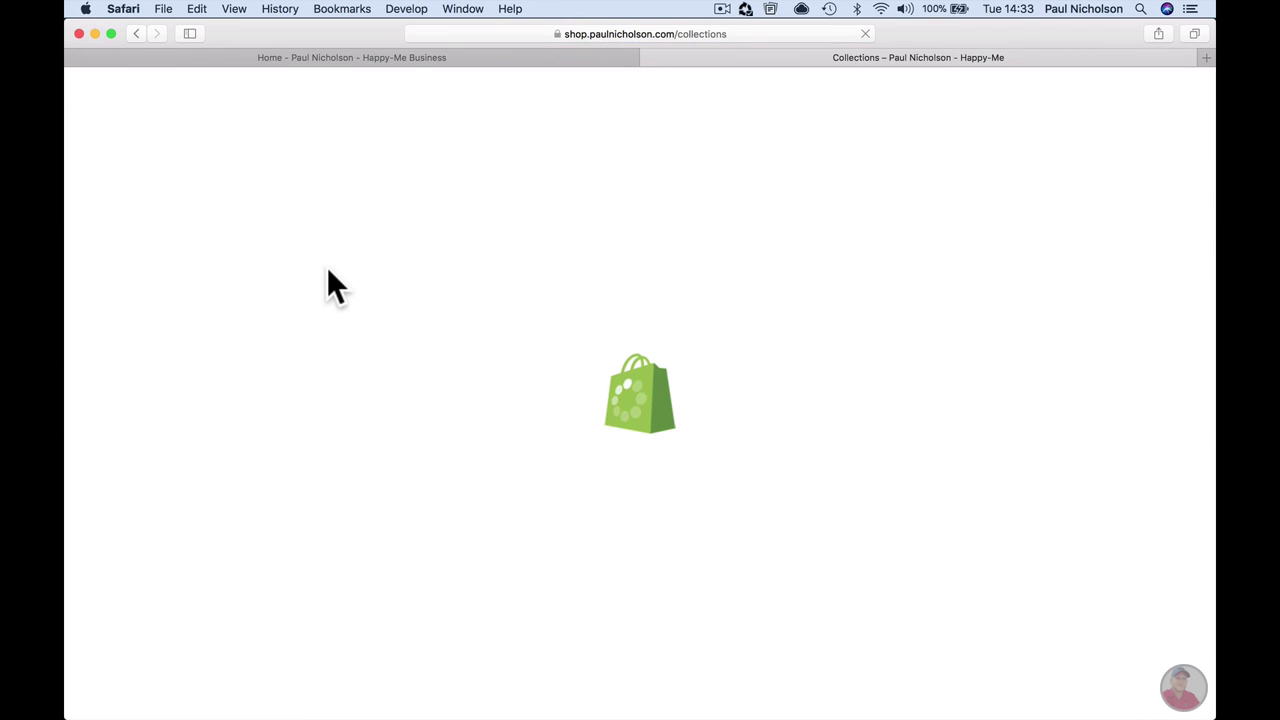
scroll(786, 580, "down", 3)
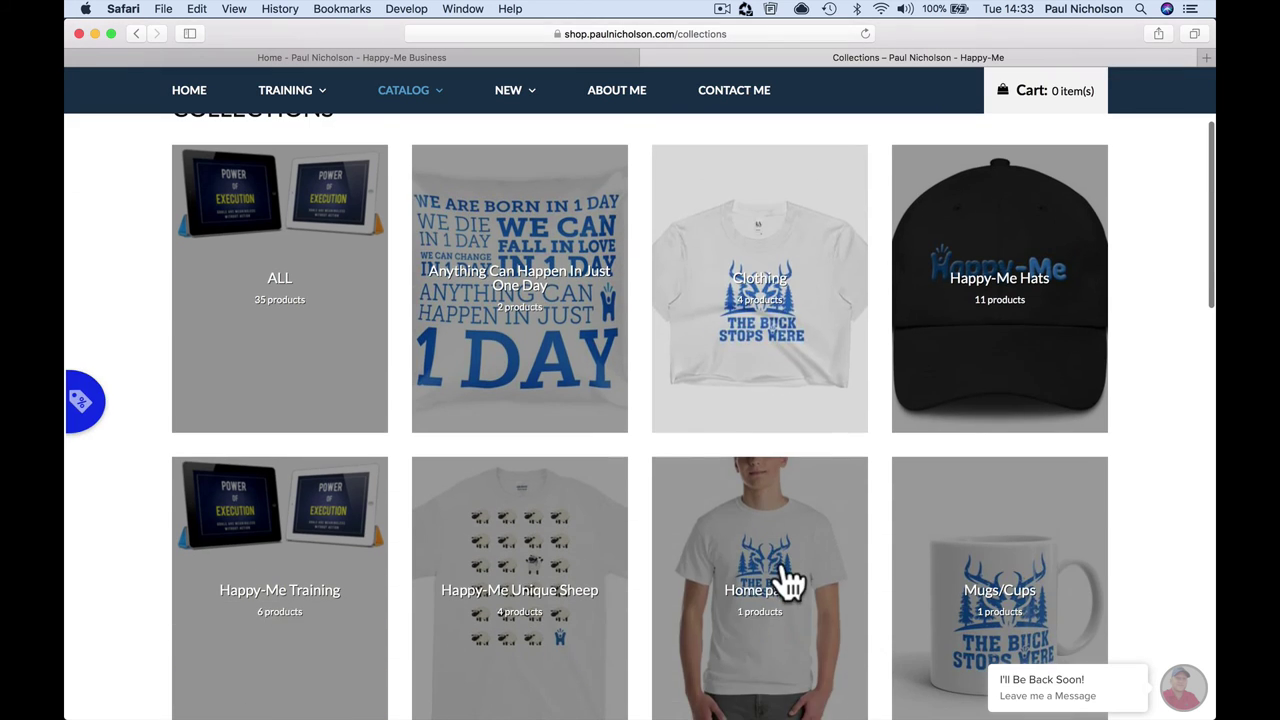
left_click(1000, 380)
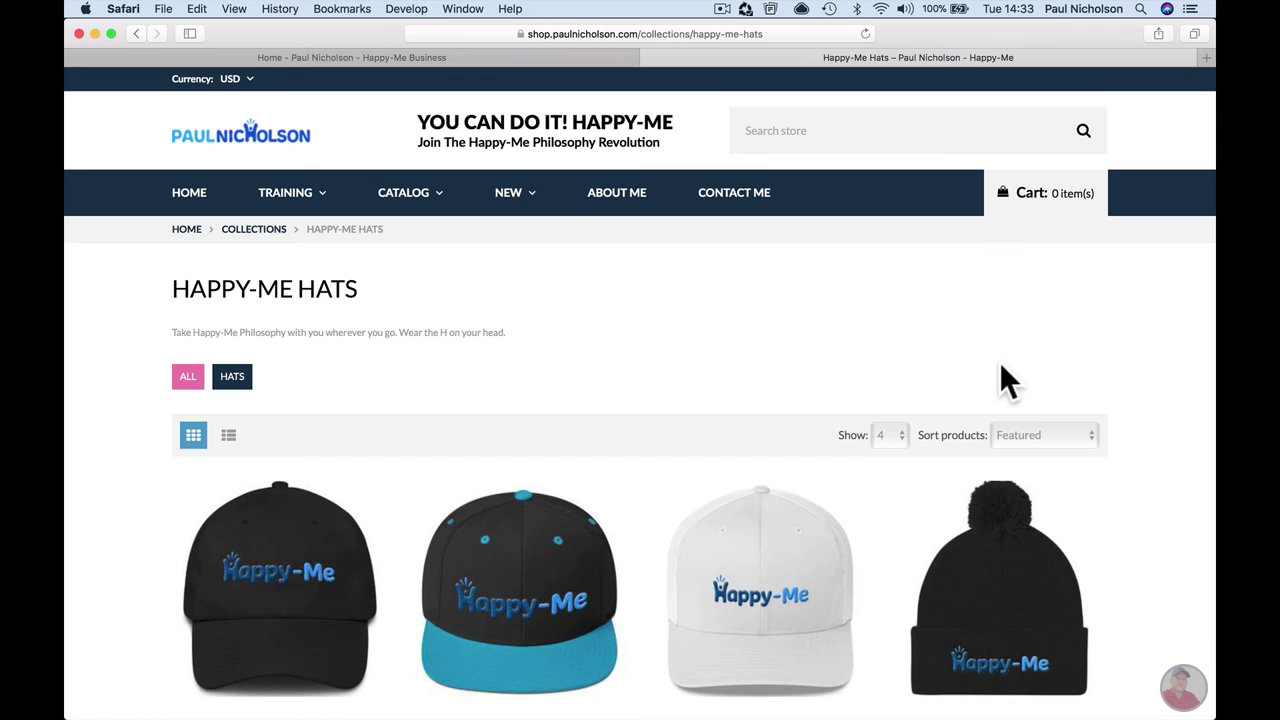
scroll(666, 466, "down", 3)
left_click(760, 440)
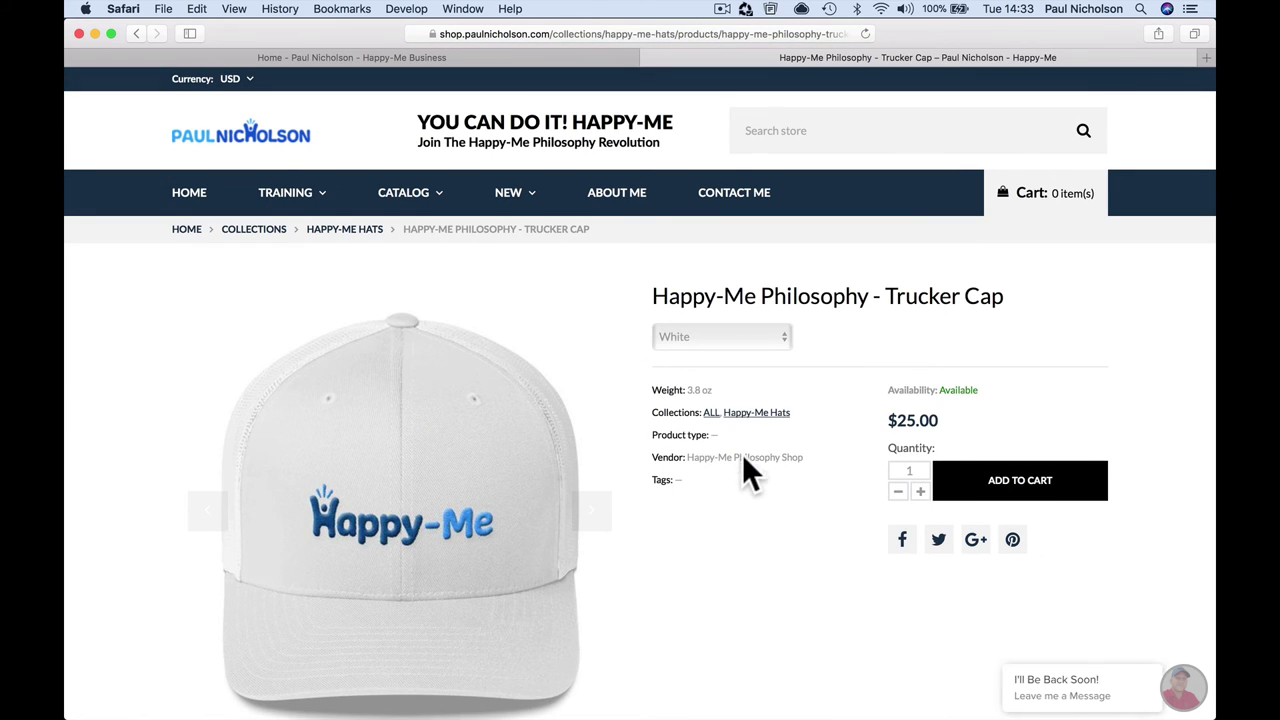
scroll(743, 455, "down", 2)
left_click(990, 366)
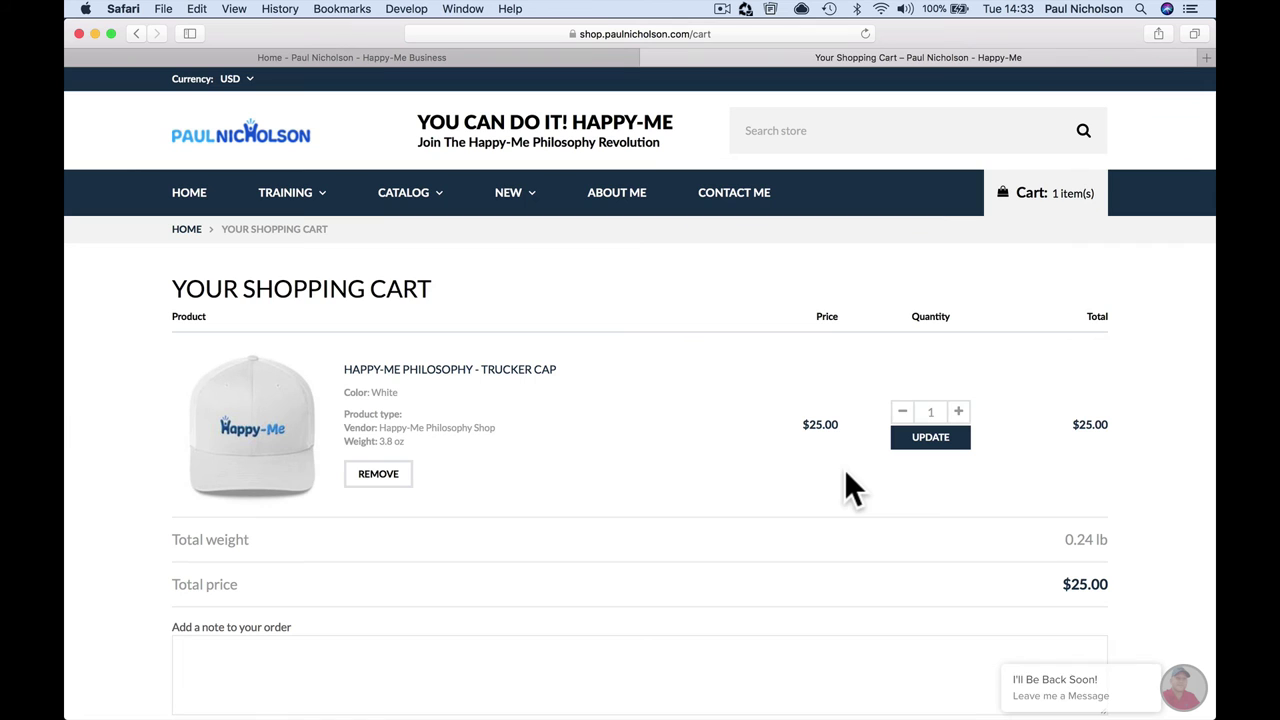
Step: Spin the wheel with a test email and accept the 10% Off code 10OFF
left_click(90, 412)
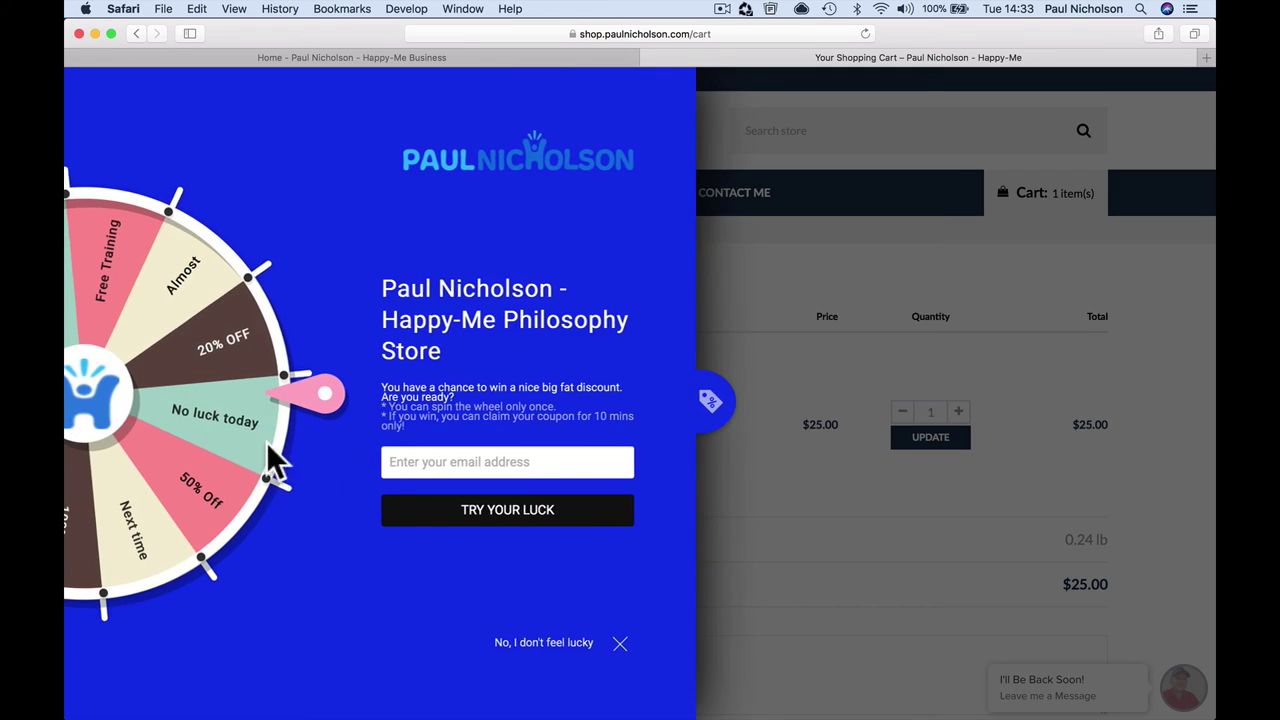
left_click(402, 463)
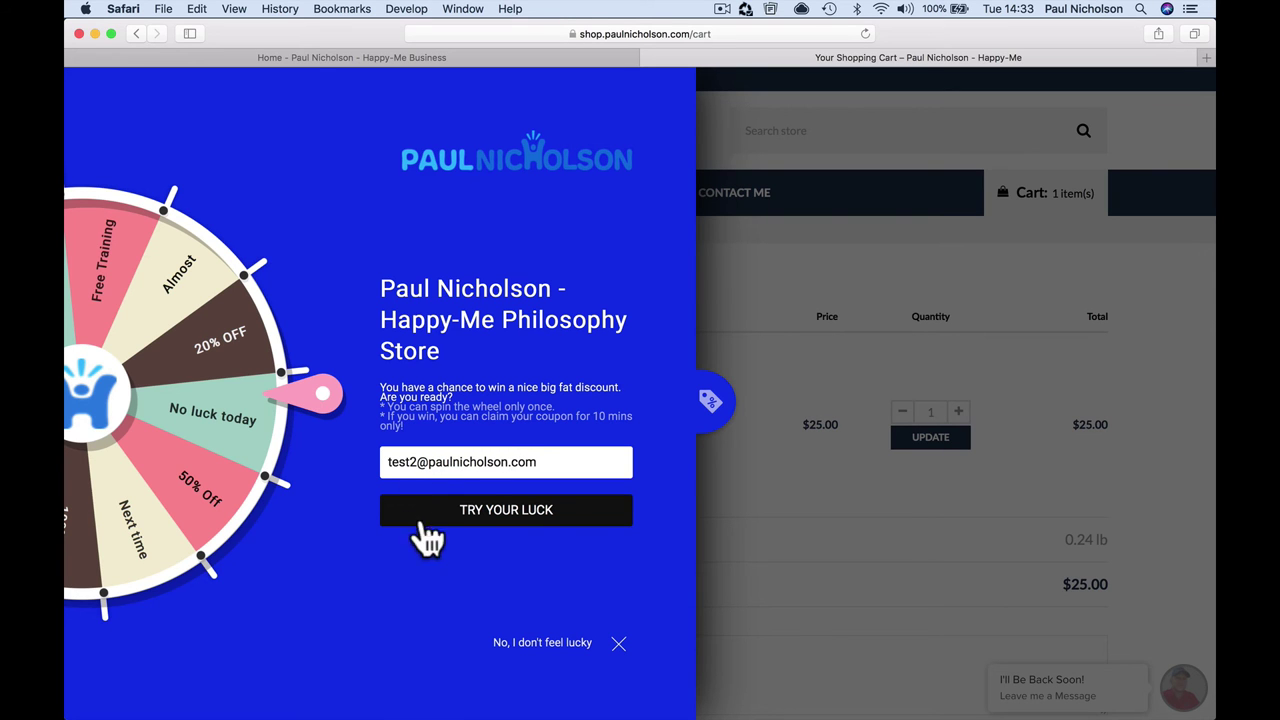
left_click(435, 515)
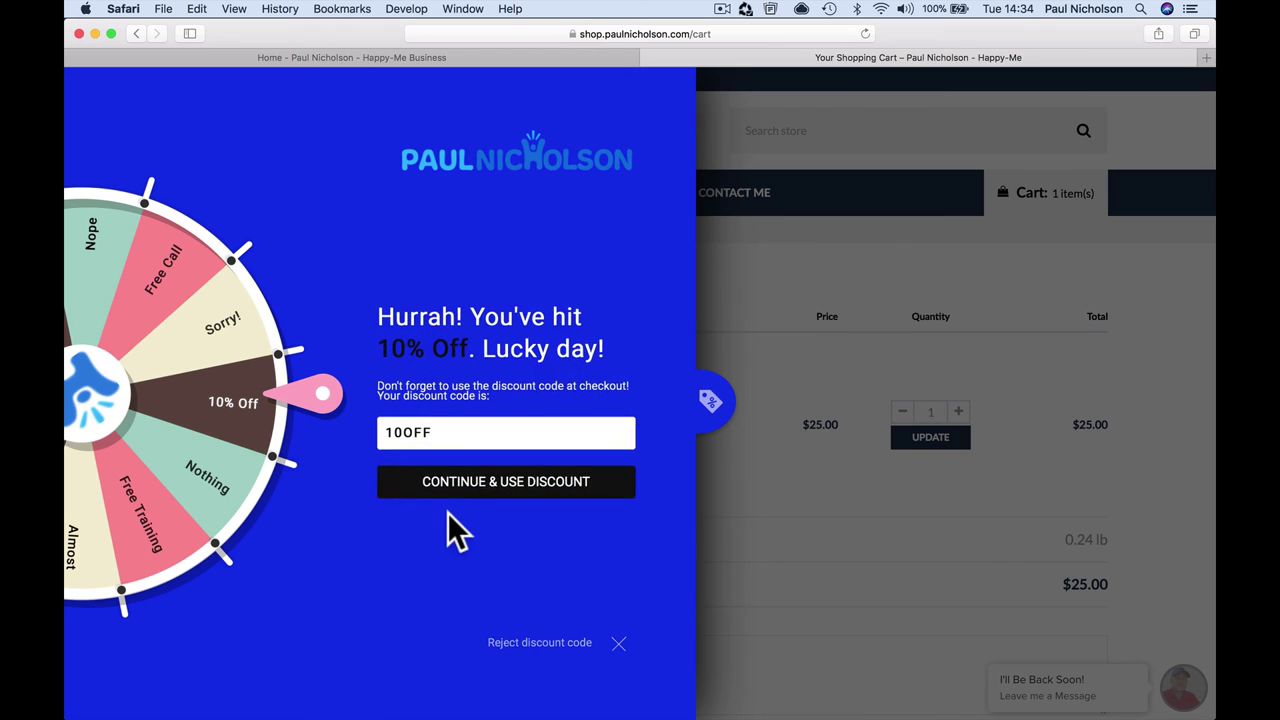
left_click(483, 490)
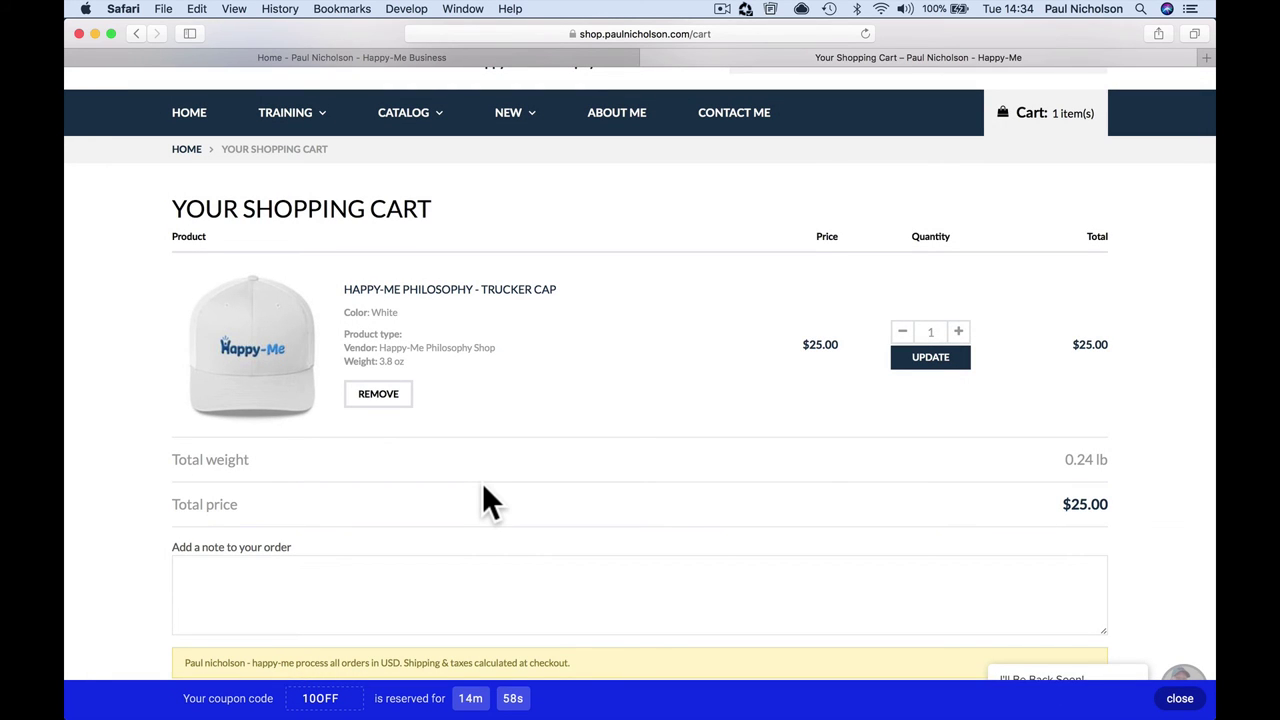
Step: Proceed to checkout with the Trucker Cap, where 10OFF is rejected as invalid
scroll(484, 490, "down", 4)
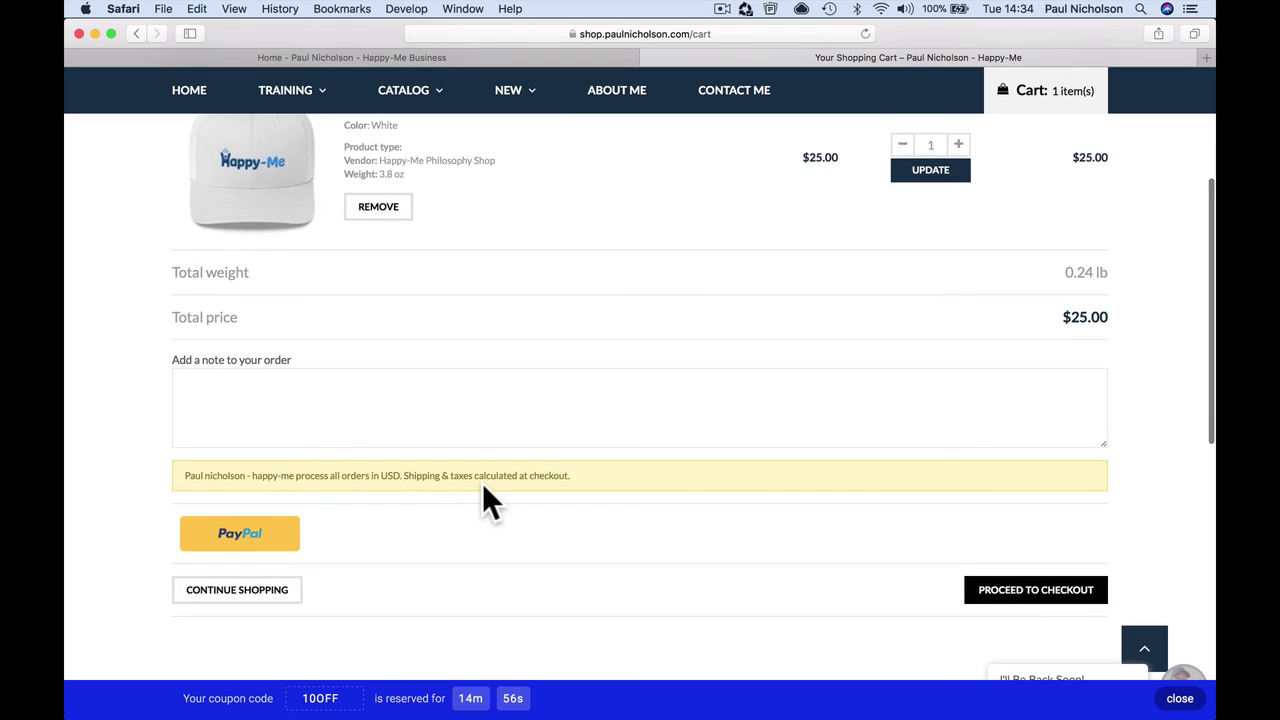
scroll(483, 488, "up", 2)
scroll(743, 508, "down", 3)
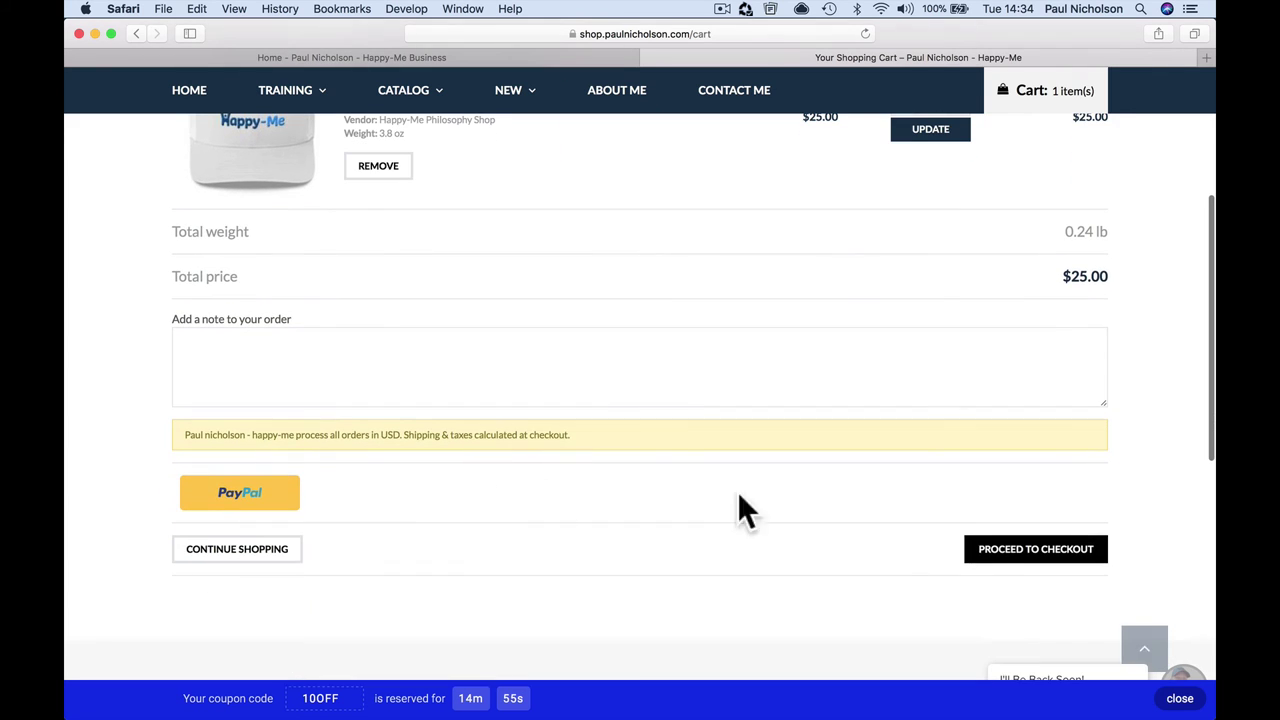
left_click(1021, 556)
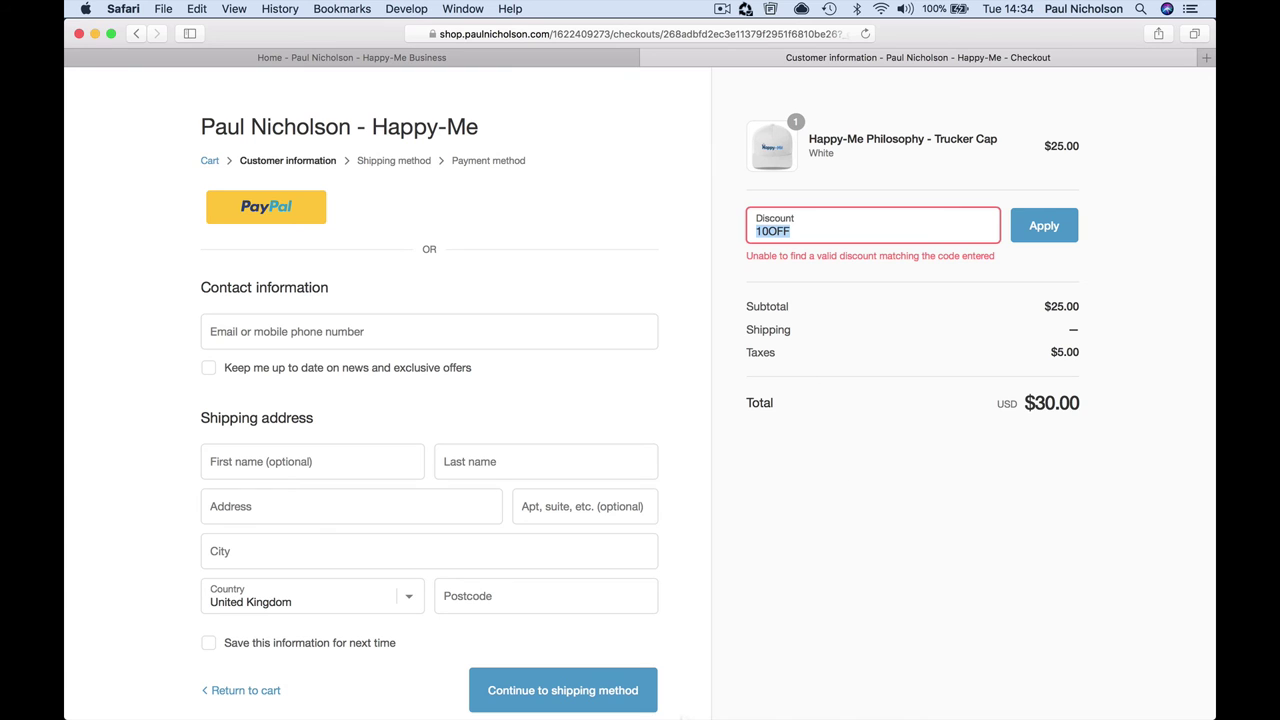
Step: Return to the Wheelio dashboard in Chrome and review the slices up to General settings
mouse_move(438, 705)
left_click(323, 697)
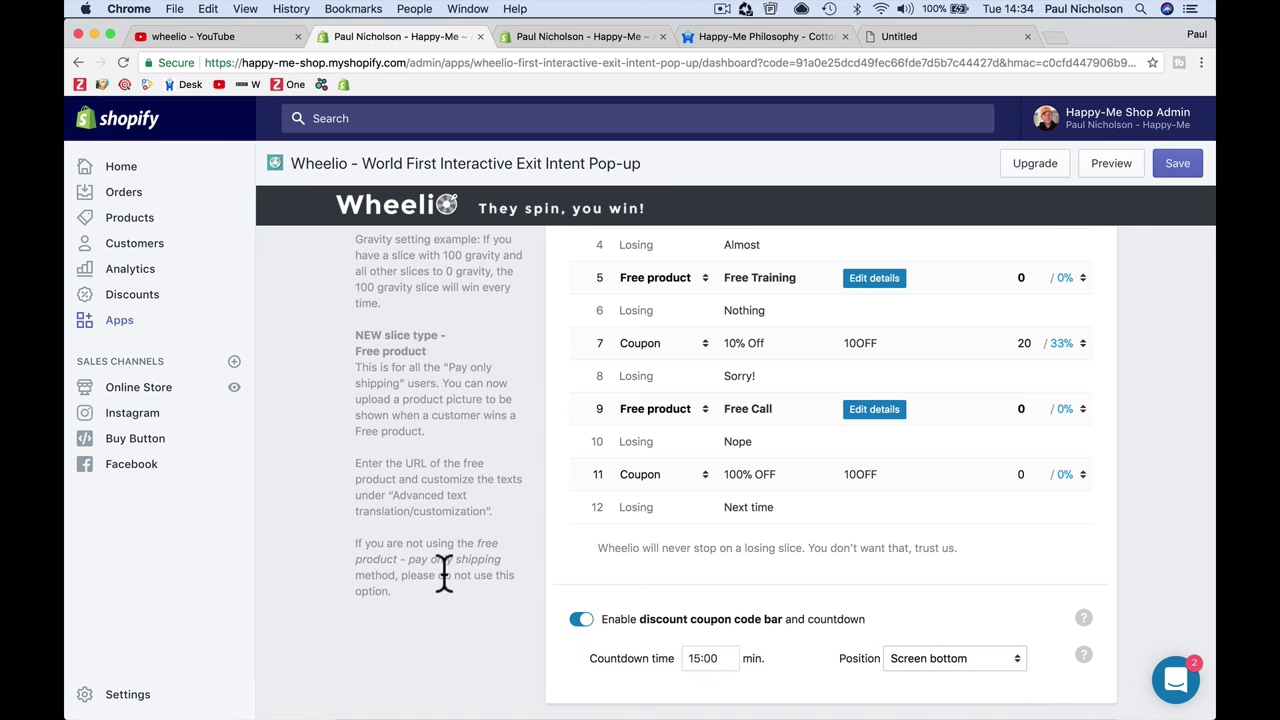
scroll(600, 434, "up", 5)
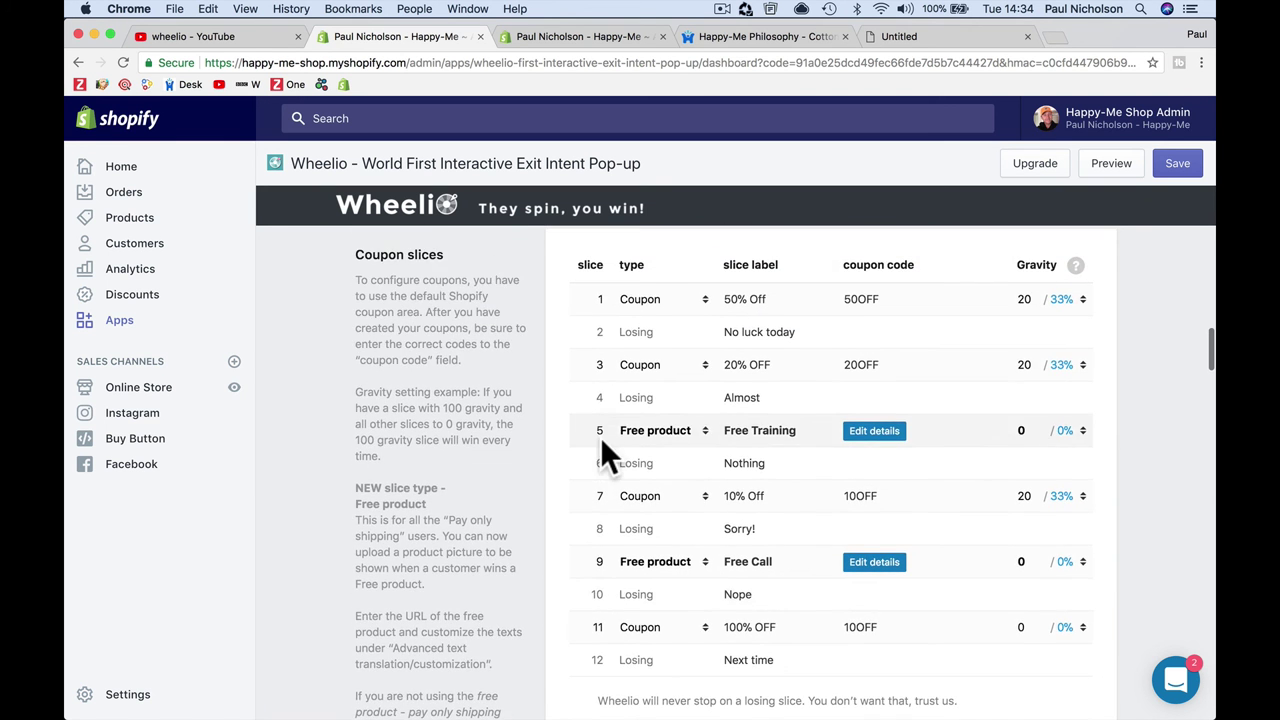
scroll(600, 437, "up", 6)
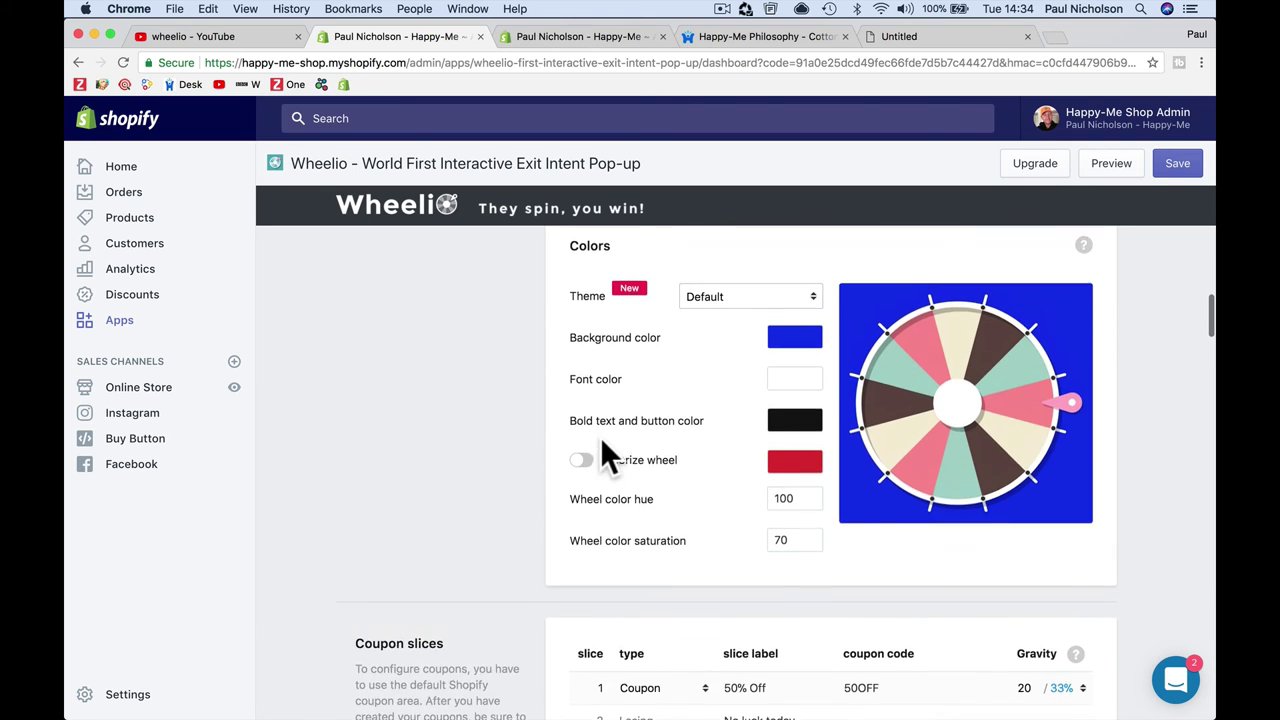
scroll(600, 437, "up", 3)
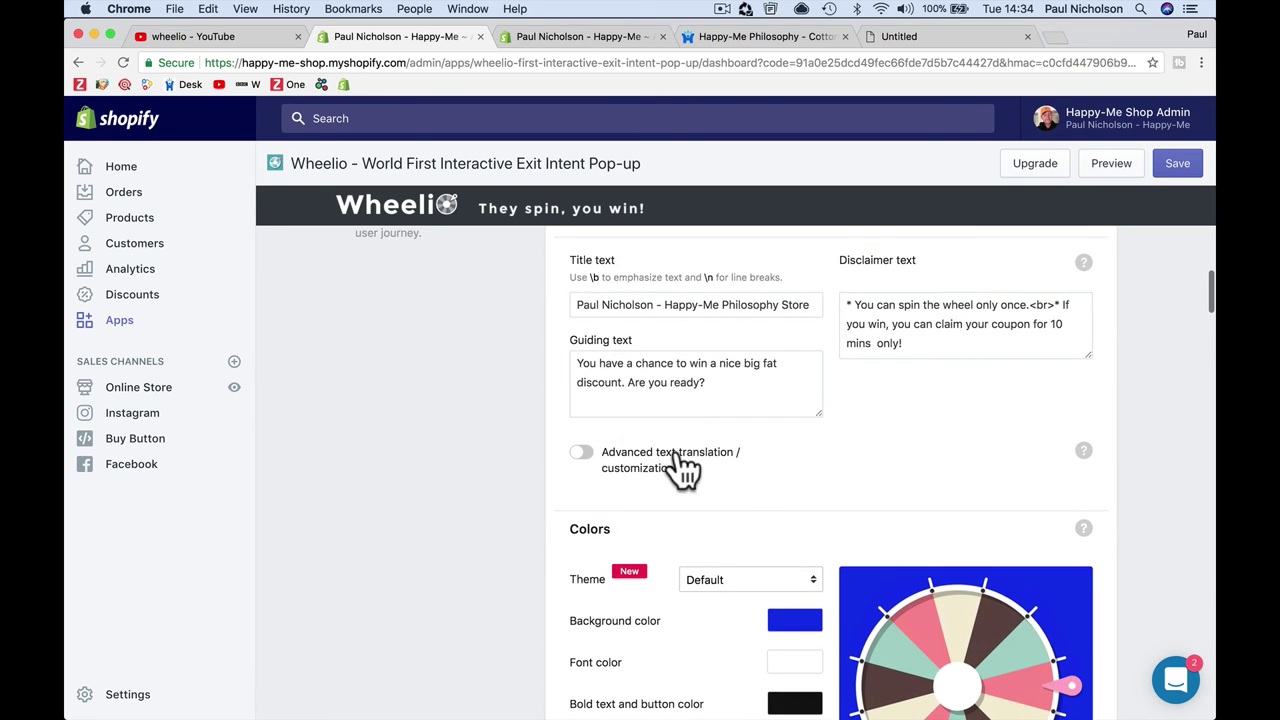
scroll(760, 478, "up", 9)
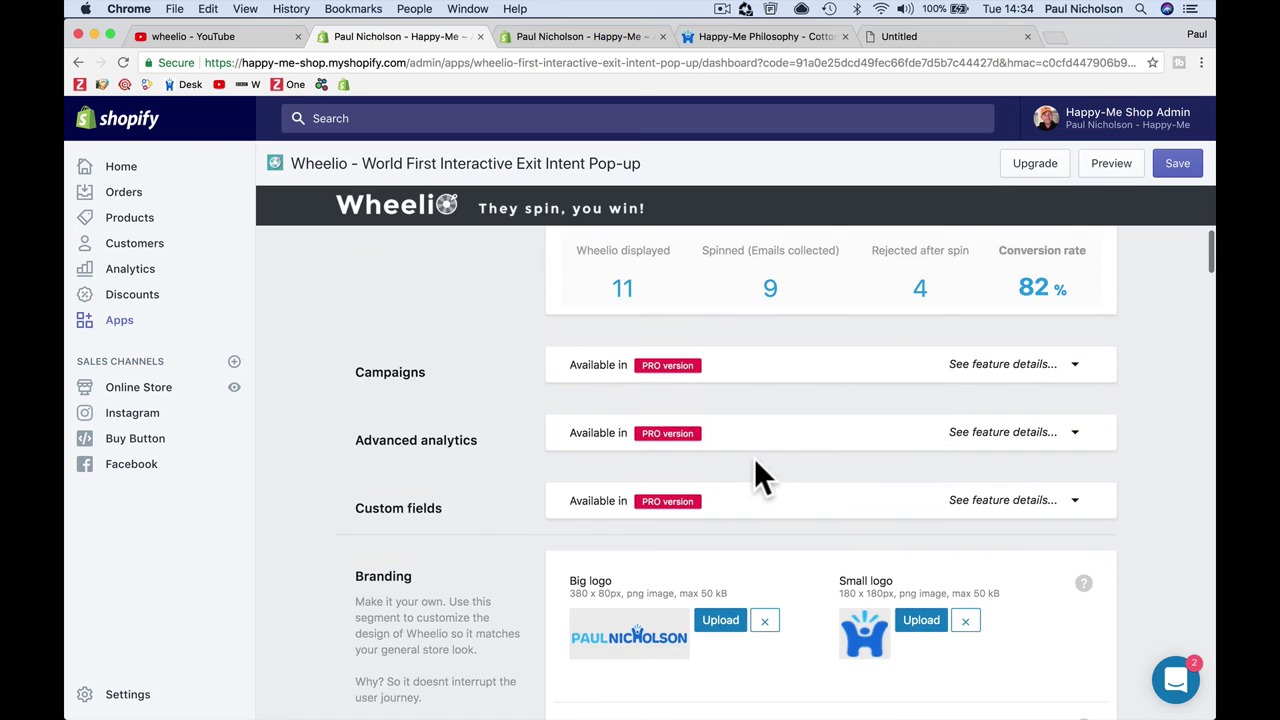
scroll(754, 458, "up", 2)
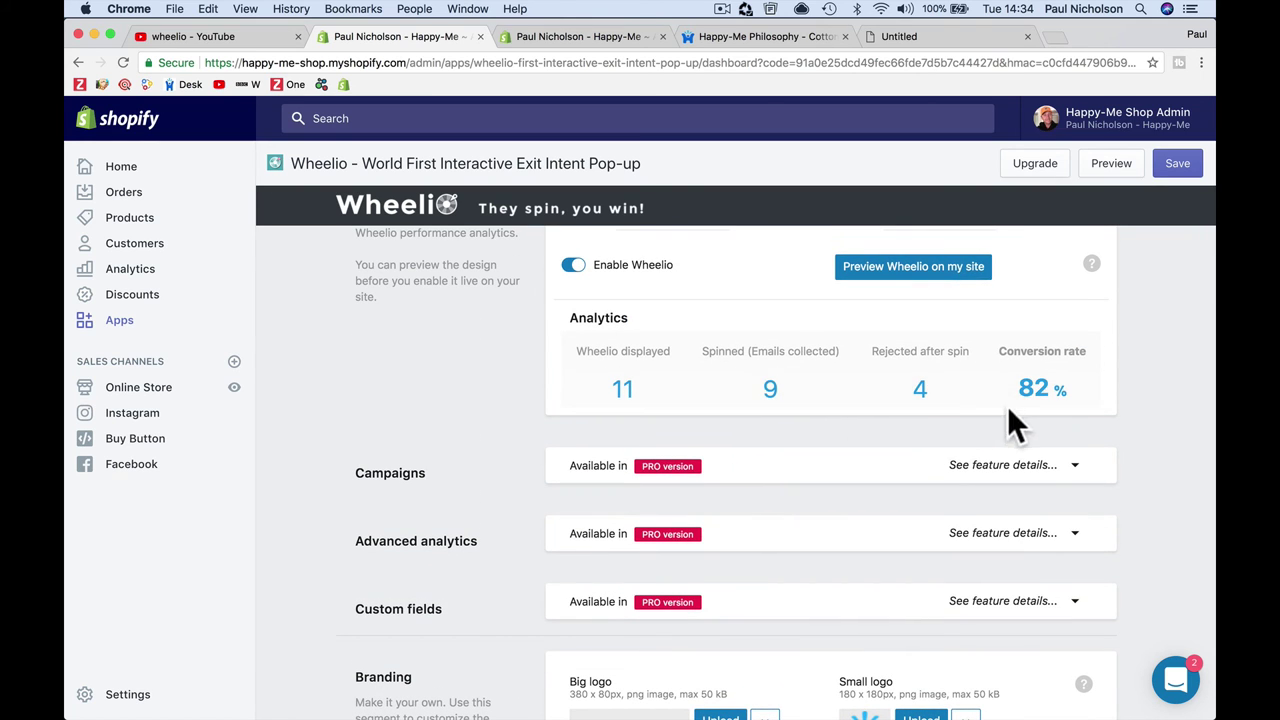
scroll(931, 401, "up", 3)
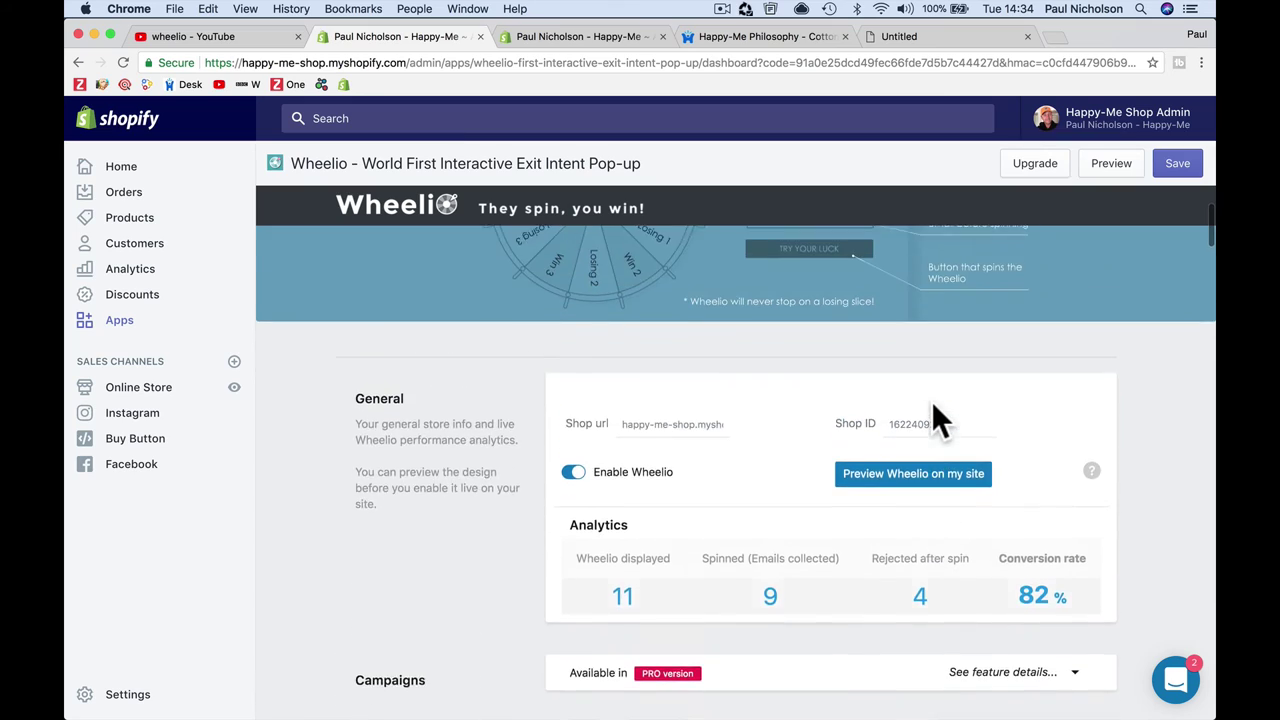
Step: Turn on Enable Messenger ONLY mode in the Wheelio settings
scroll(931, 401, "down", 7)
scroll(931, 401, "down", 15)
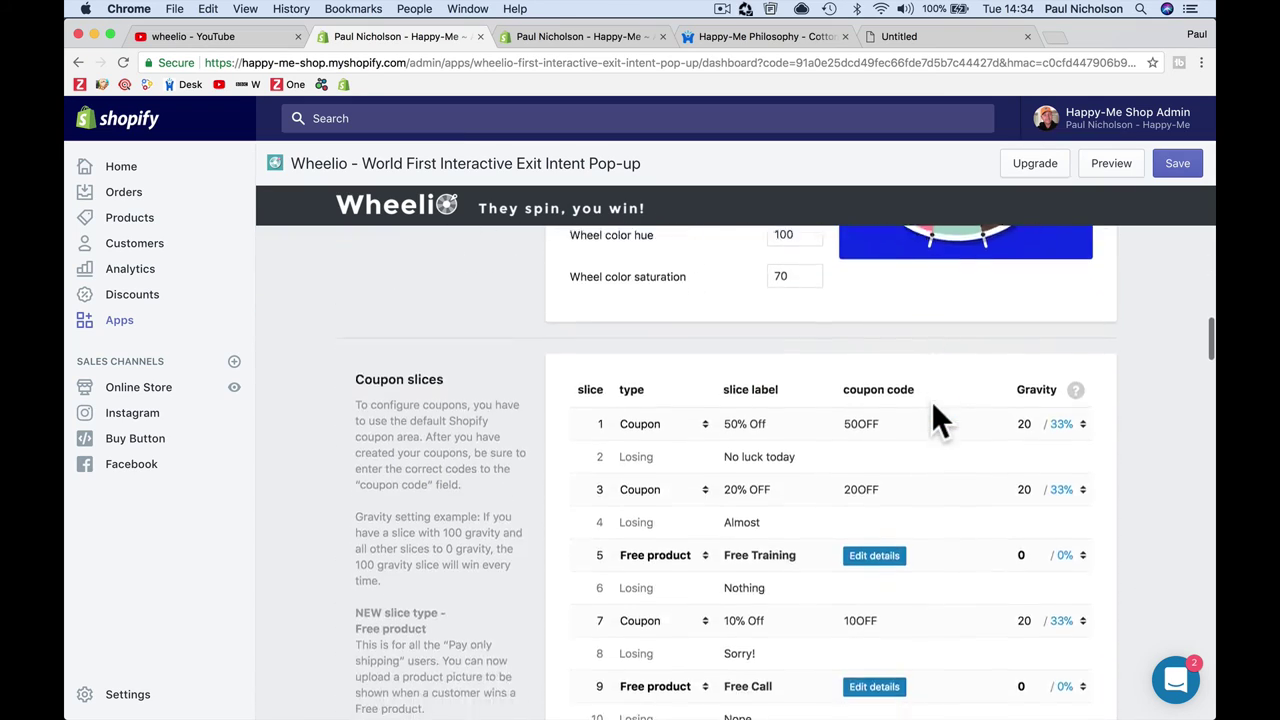
scroll(931, 401, "down", 15)
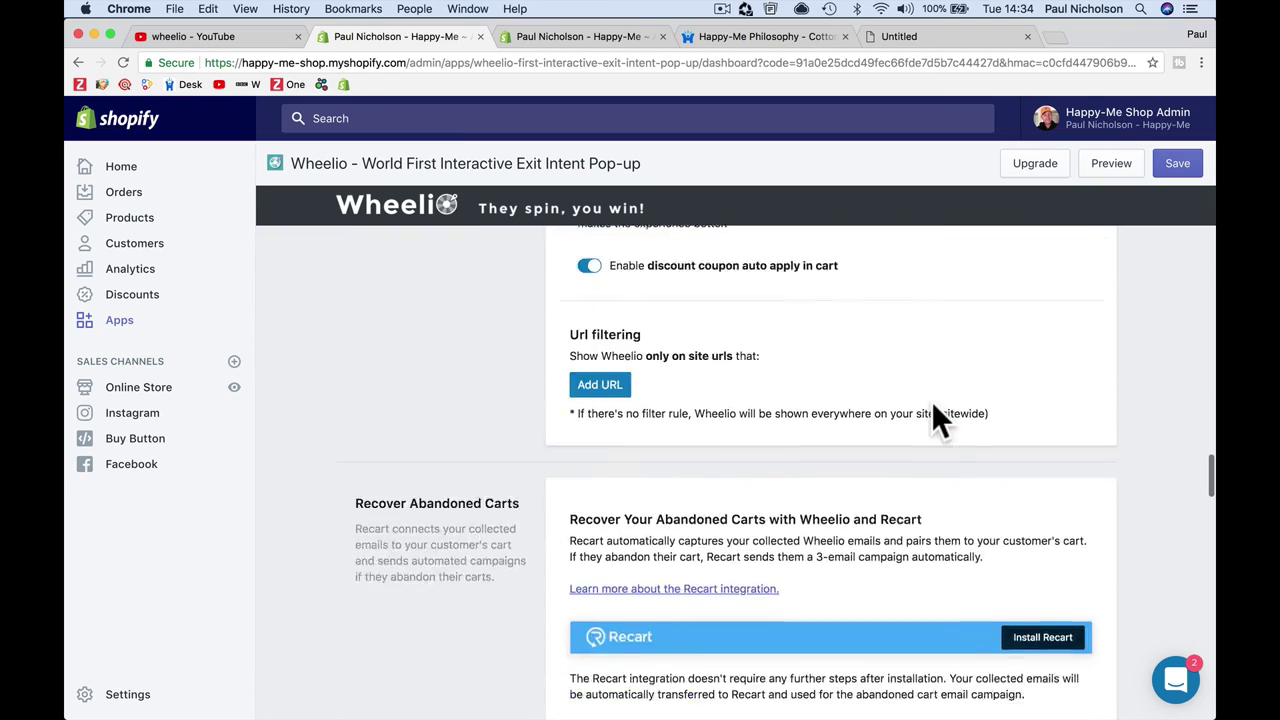
scroll(931, 401, "down", 6)
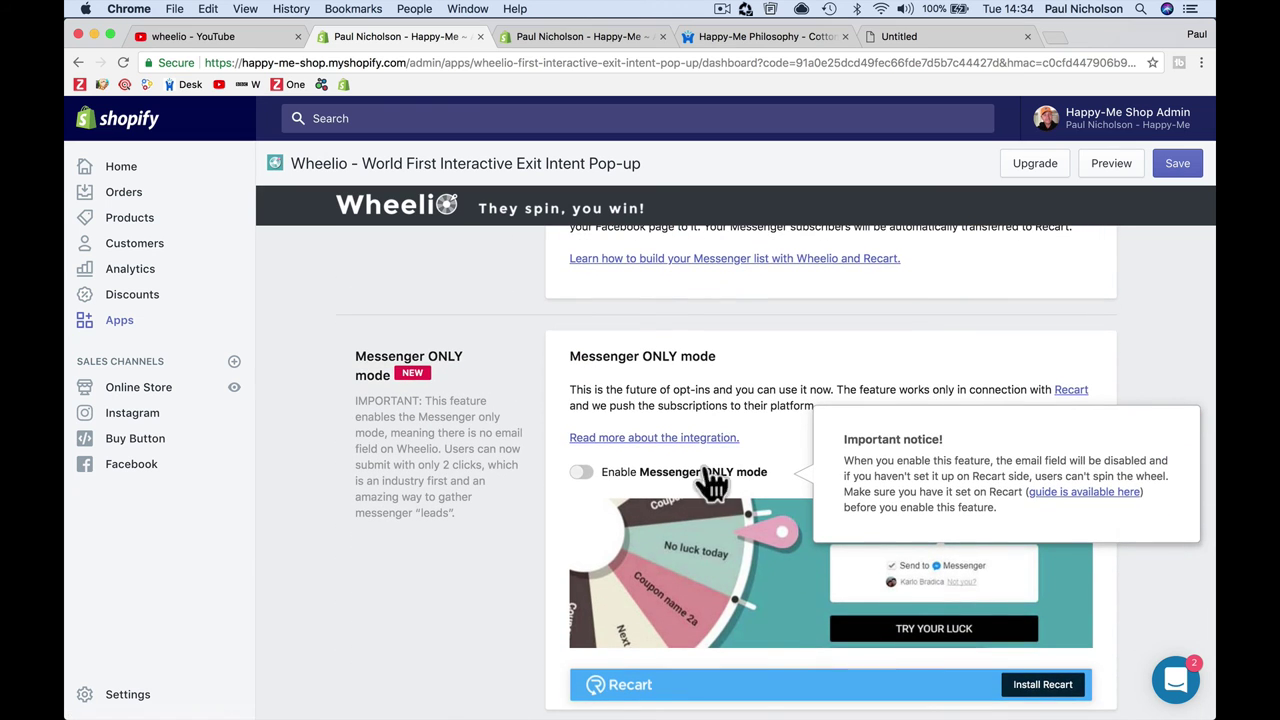
left_click(710, 472)
Step: Open the Happy-Me Philosophy Cotton Cap product page, Black at $25.00
scroll(707, 465, "down", 3)
scroll(705, 462, "up", 10)
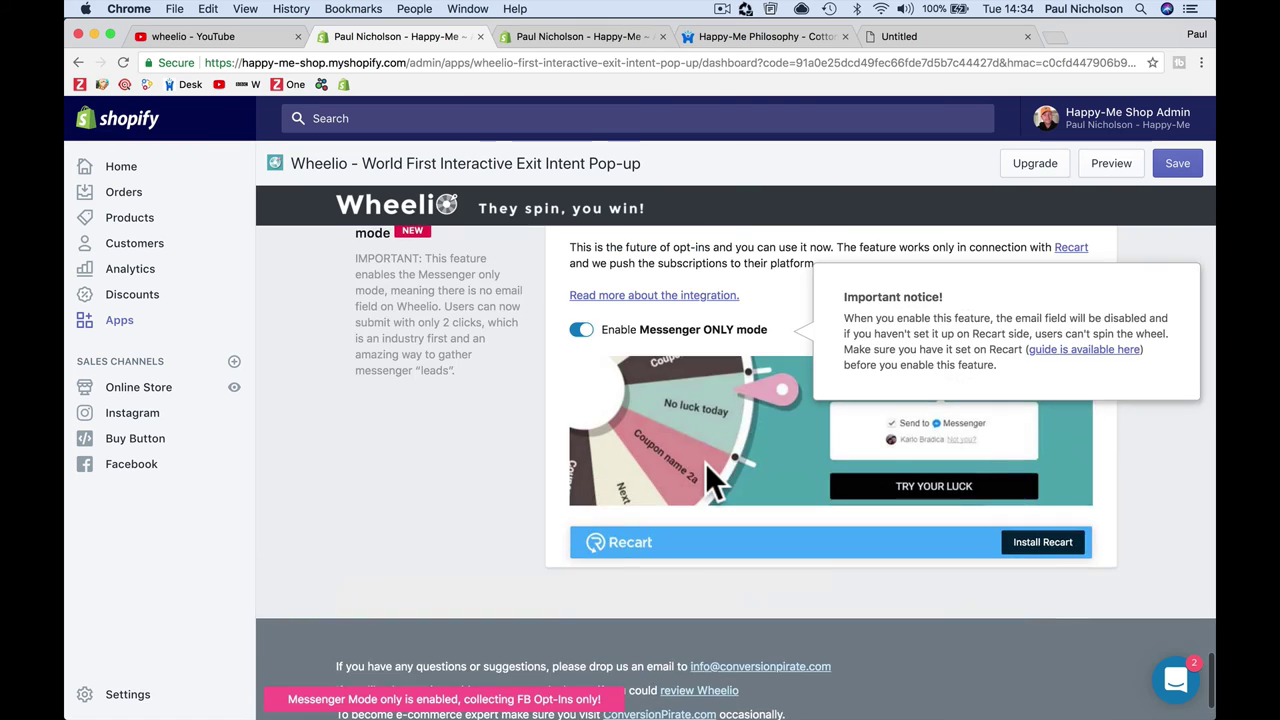
scroll(705, 462, "up", 15)
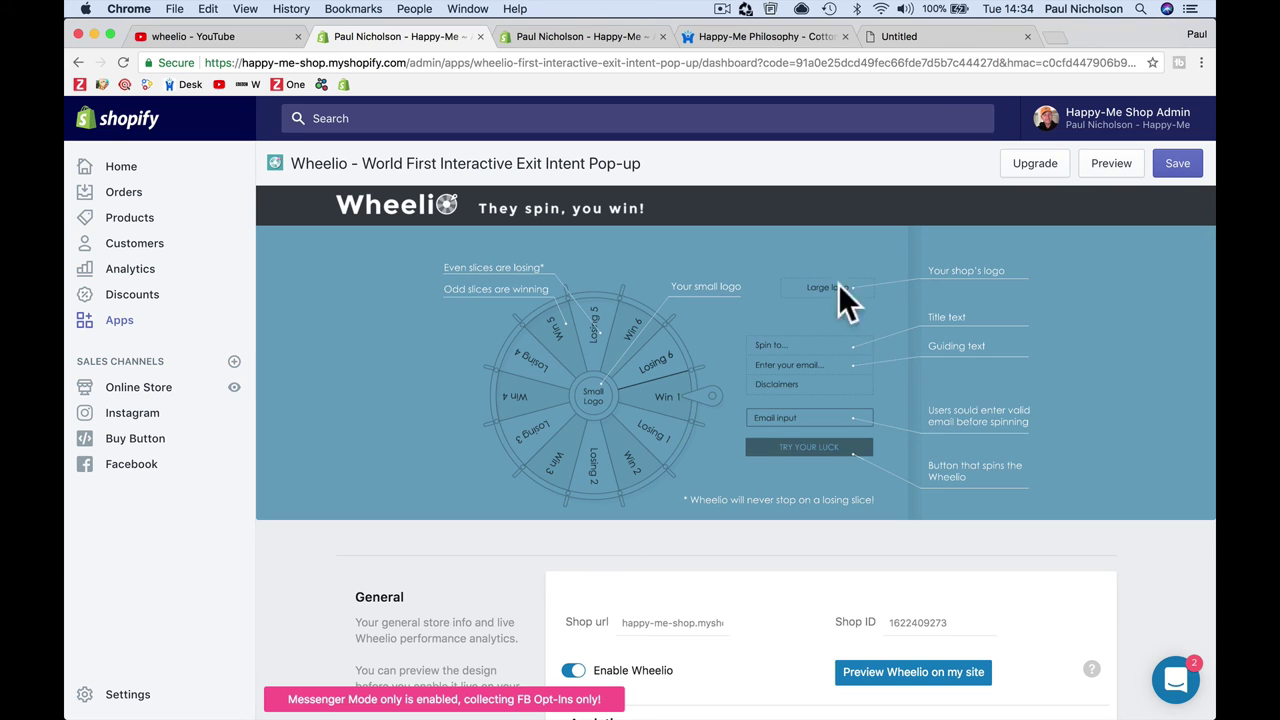
left_click(762, 36)
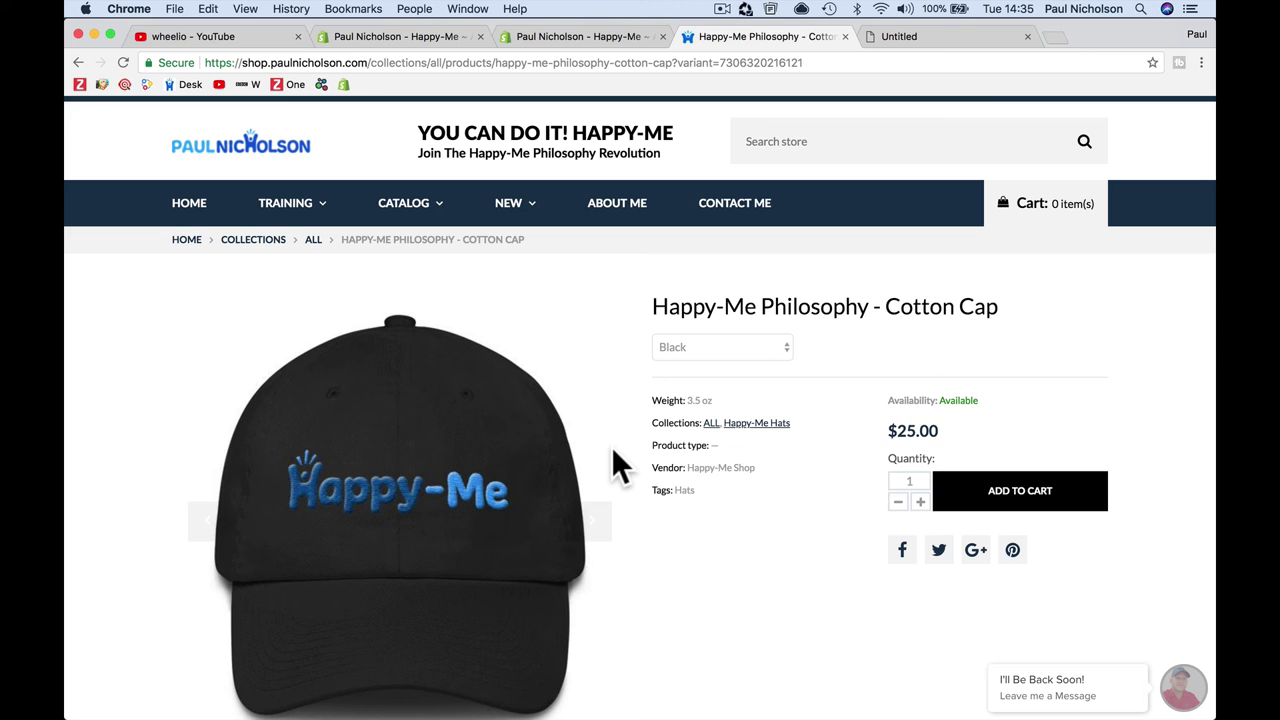
Step: Close the checkout page in Safari and reopen the shop from the main website
mouse_move(477, 706)
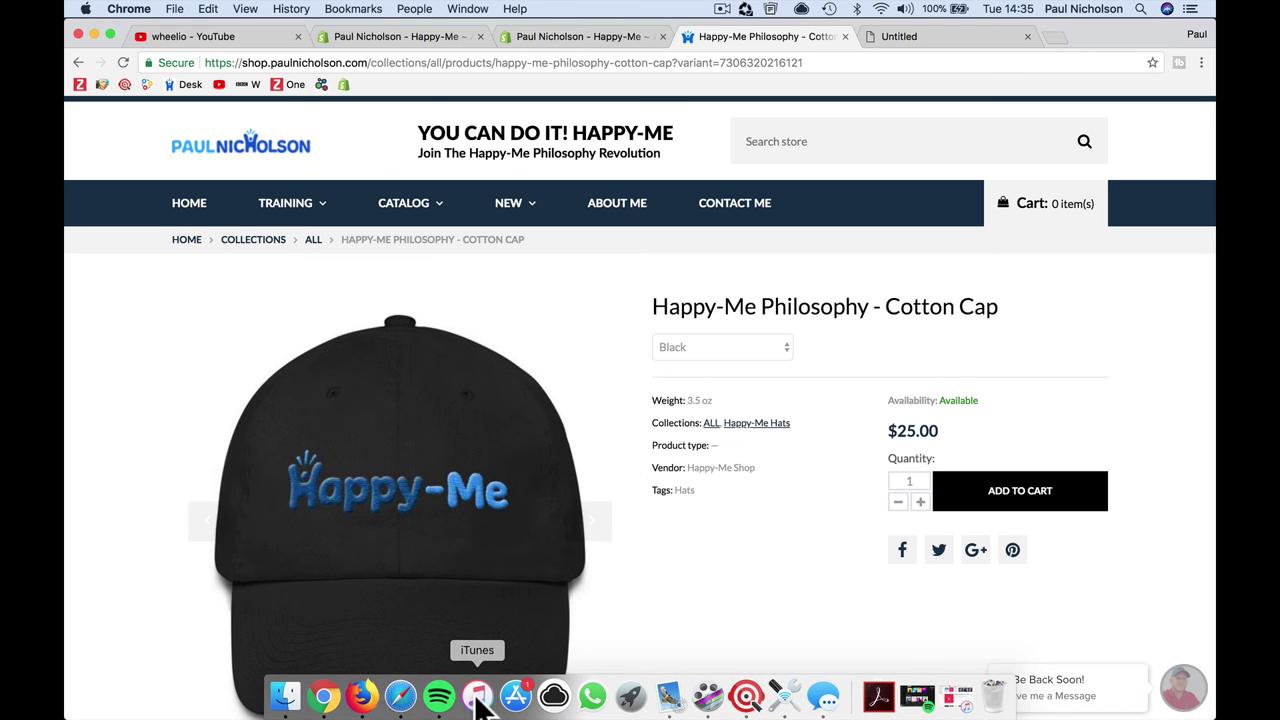
left_click(402, 696)
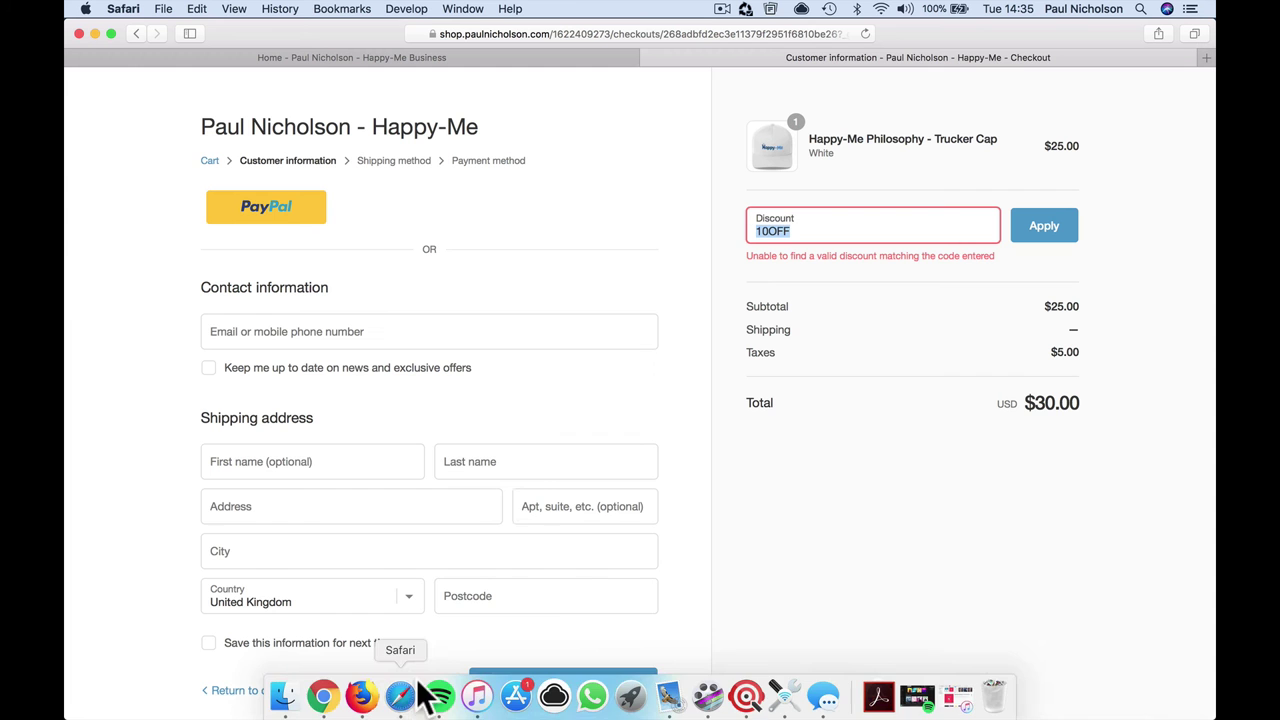
left_click(649, 57)
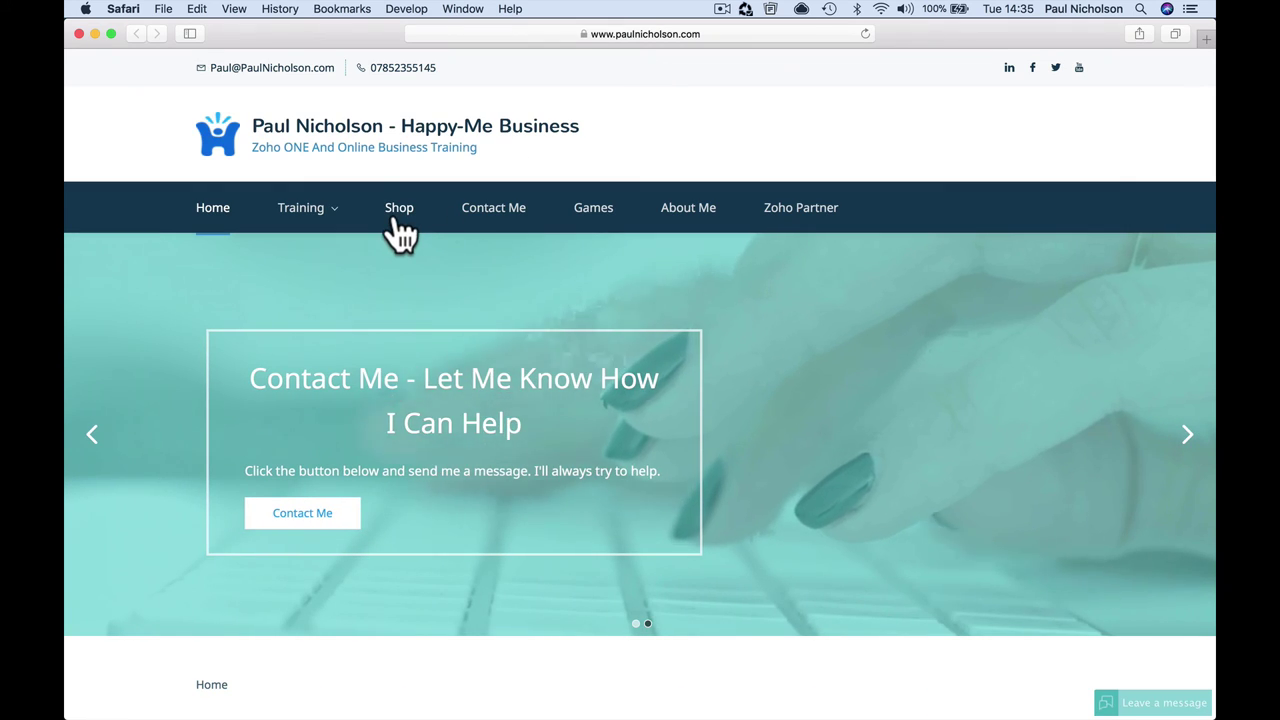
left_click(399, 210)
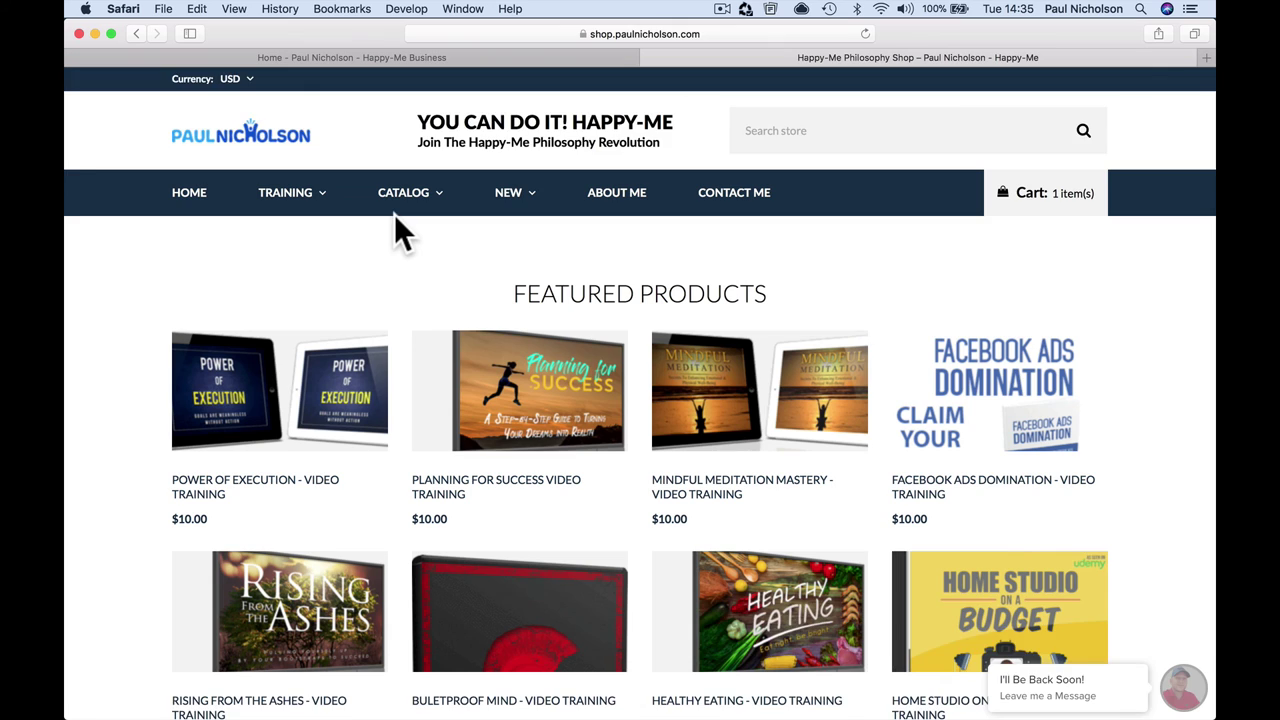
Step: Add the black Pom Pom Knit Cap to the cart alongside the Trucker Cap
scroll(394, 216, "down", 2)
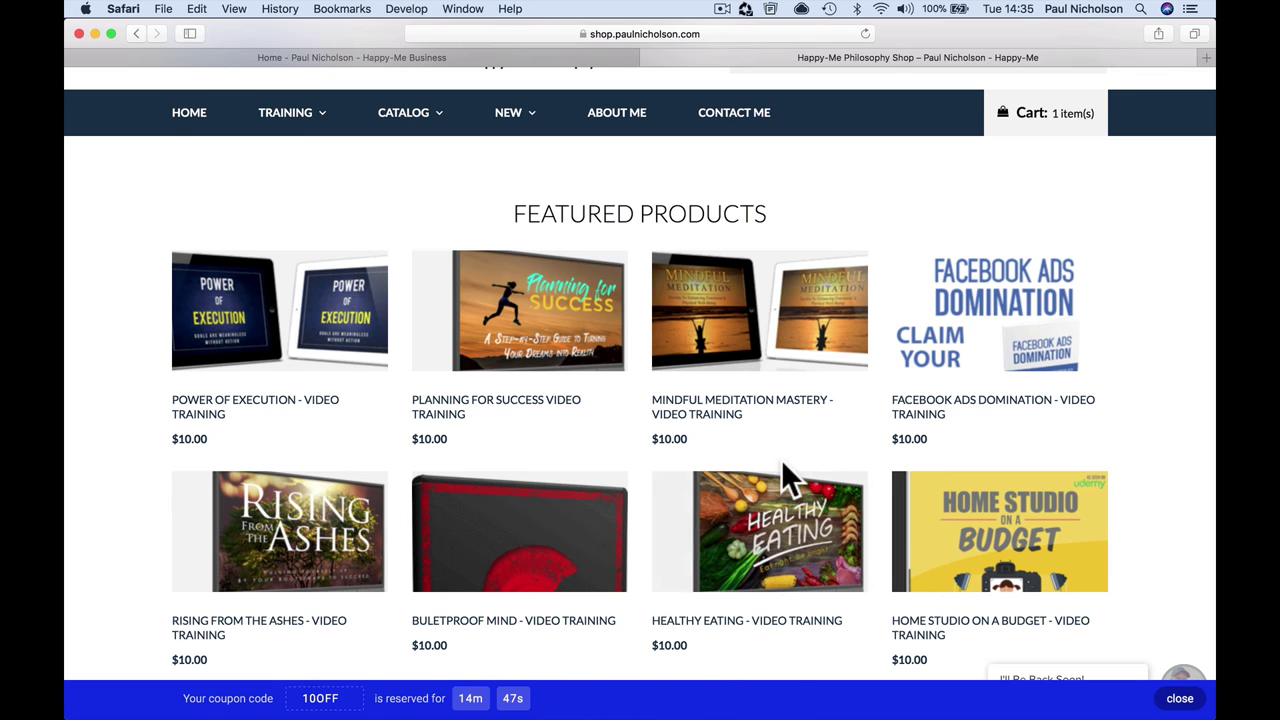
scroll(786, 480, "down", 5)
scroll(786, 480, "down", 5)
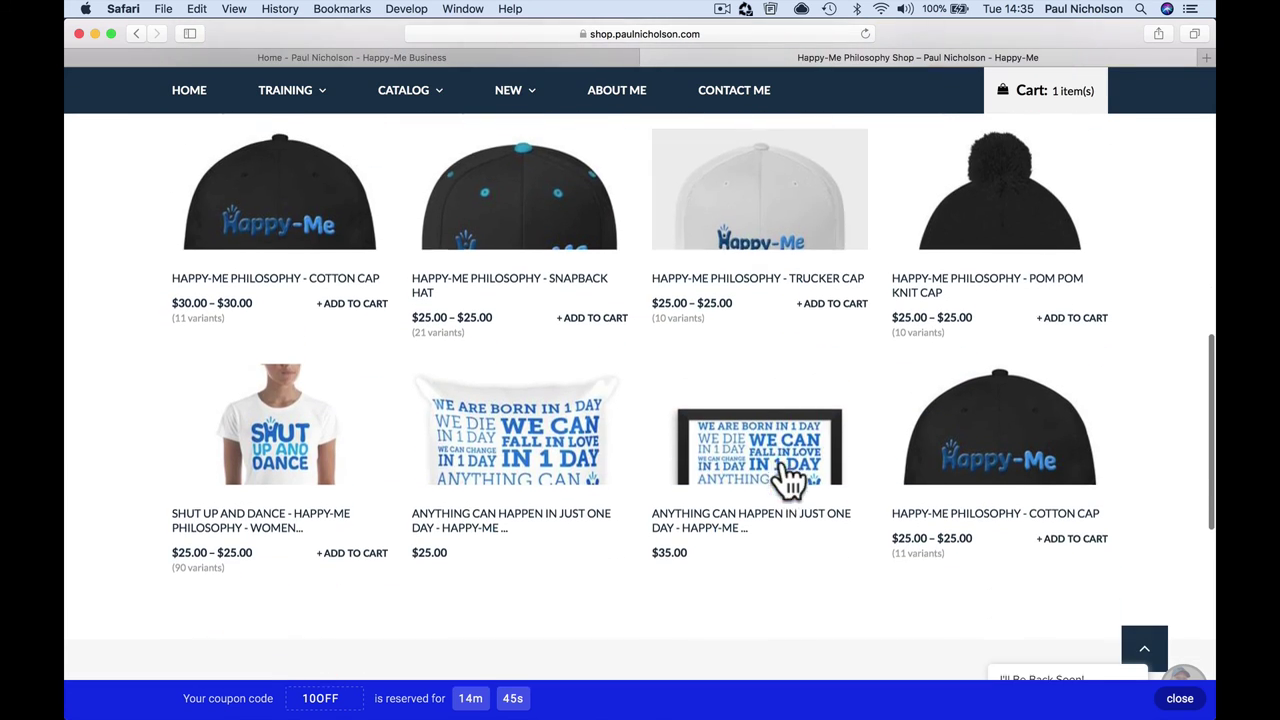
scroll(494, 305, "up", 4)
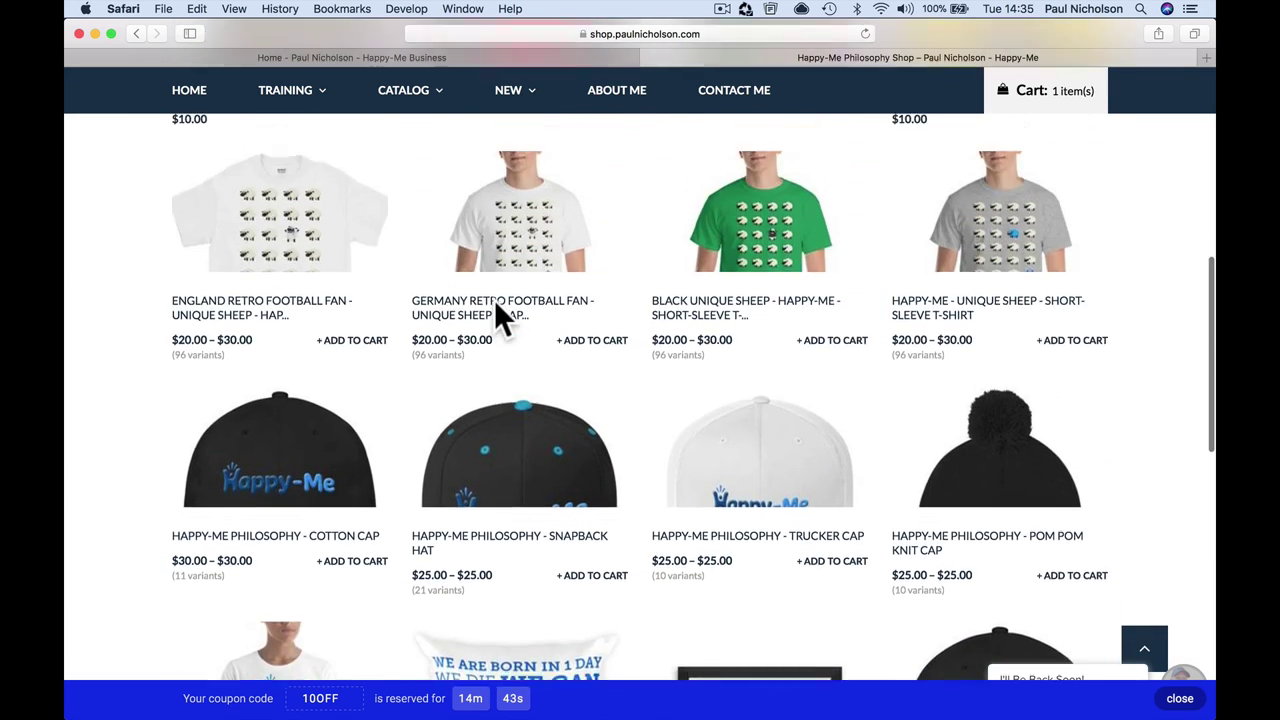
left_click(990, 525)
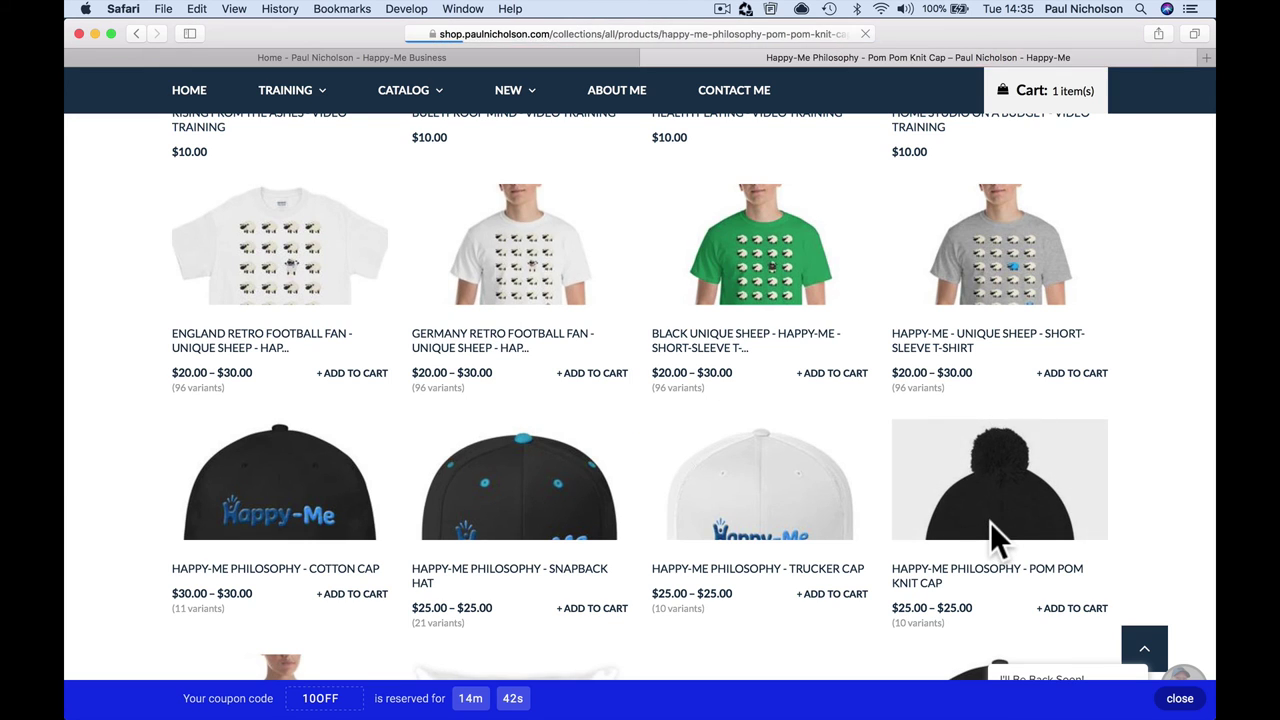
scroll(990, 522, "down", 2)
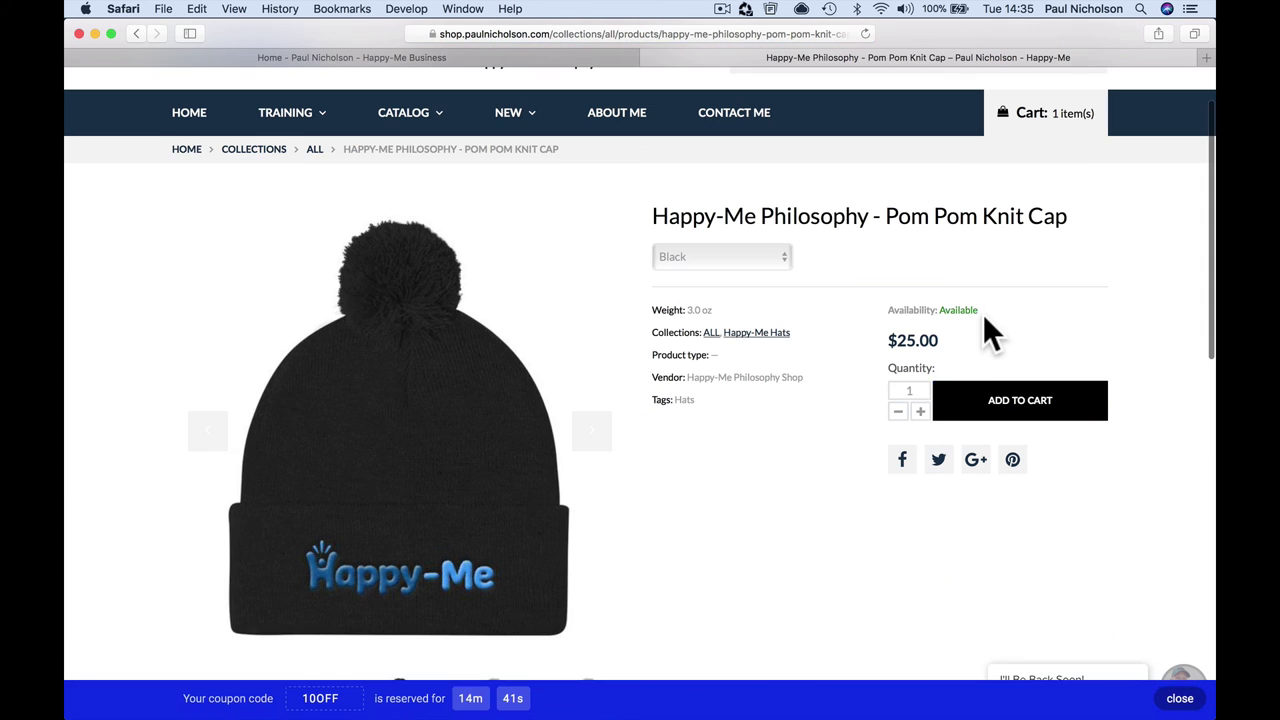
left_click(1000, 402)
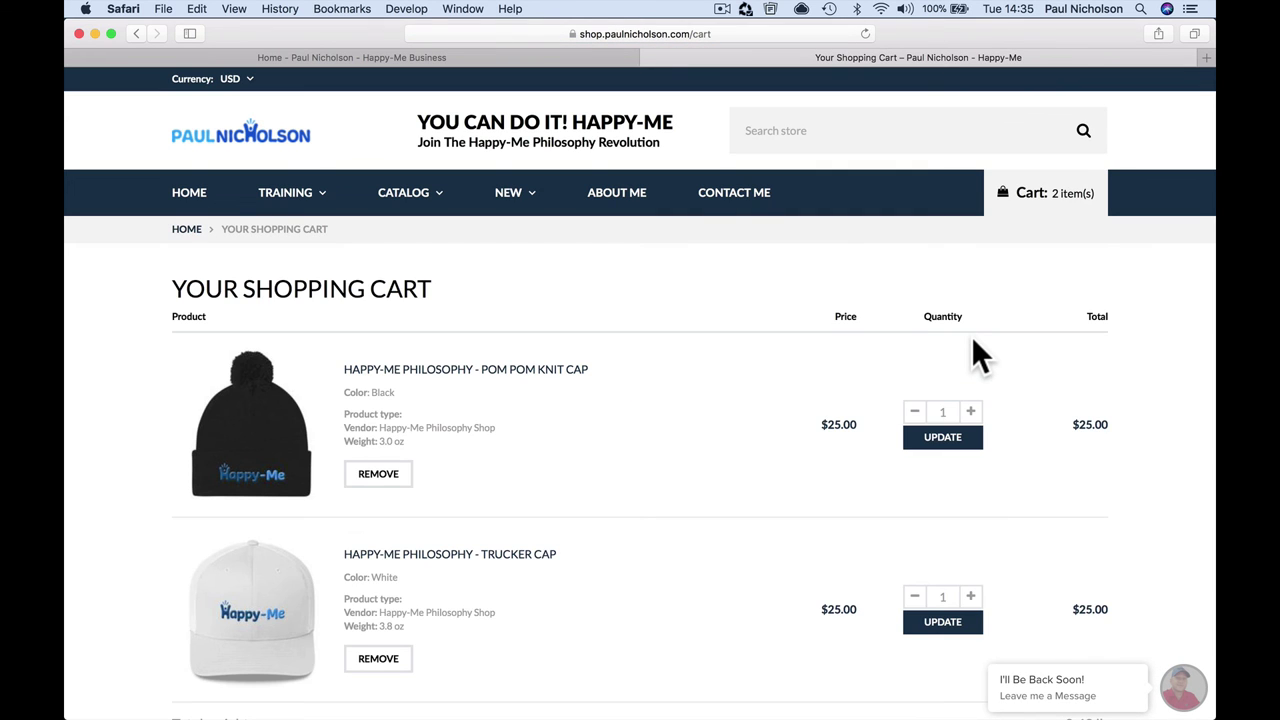
scroll(972, 337, "down", 10)
Step: Apply code 10OFF to the two-cap checkout, see it rejected, and close the tab
left_click(1005, 480)
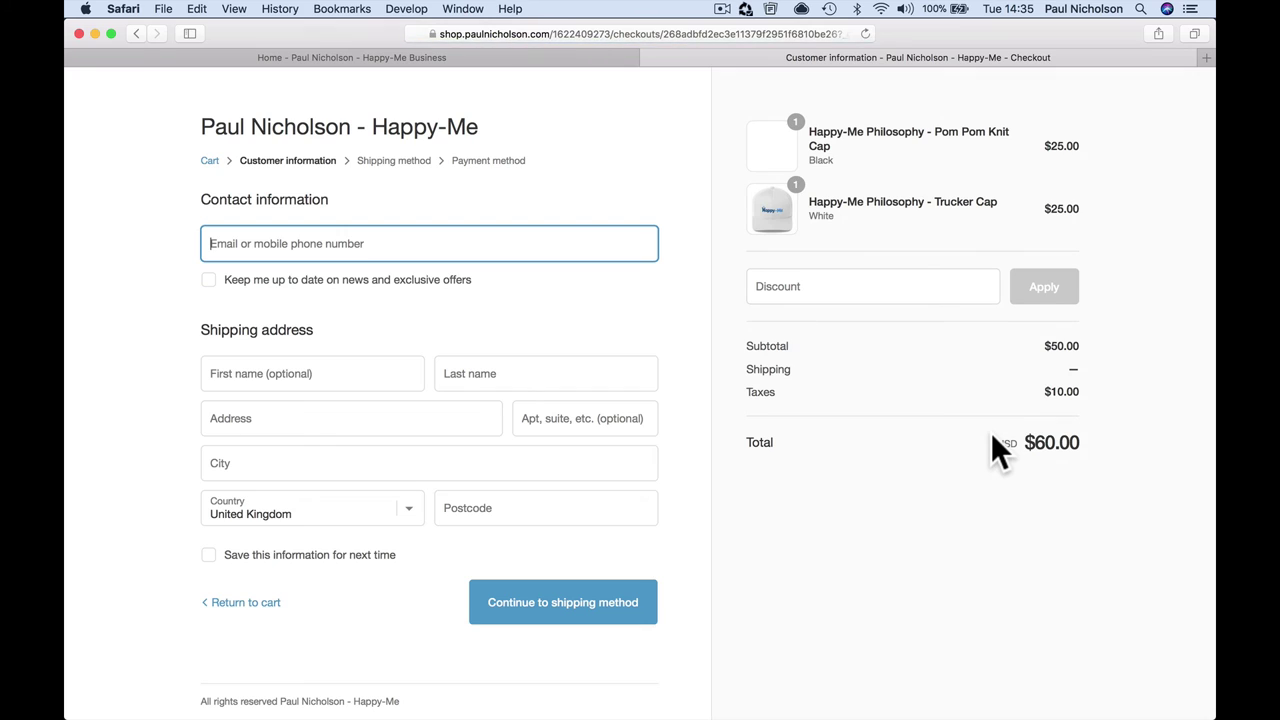
left_click(862, 288)
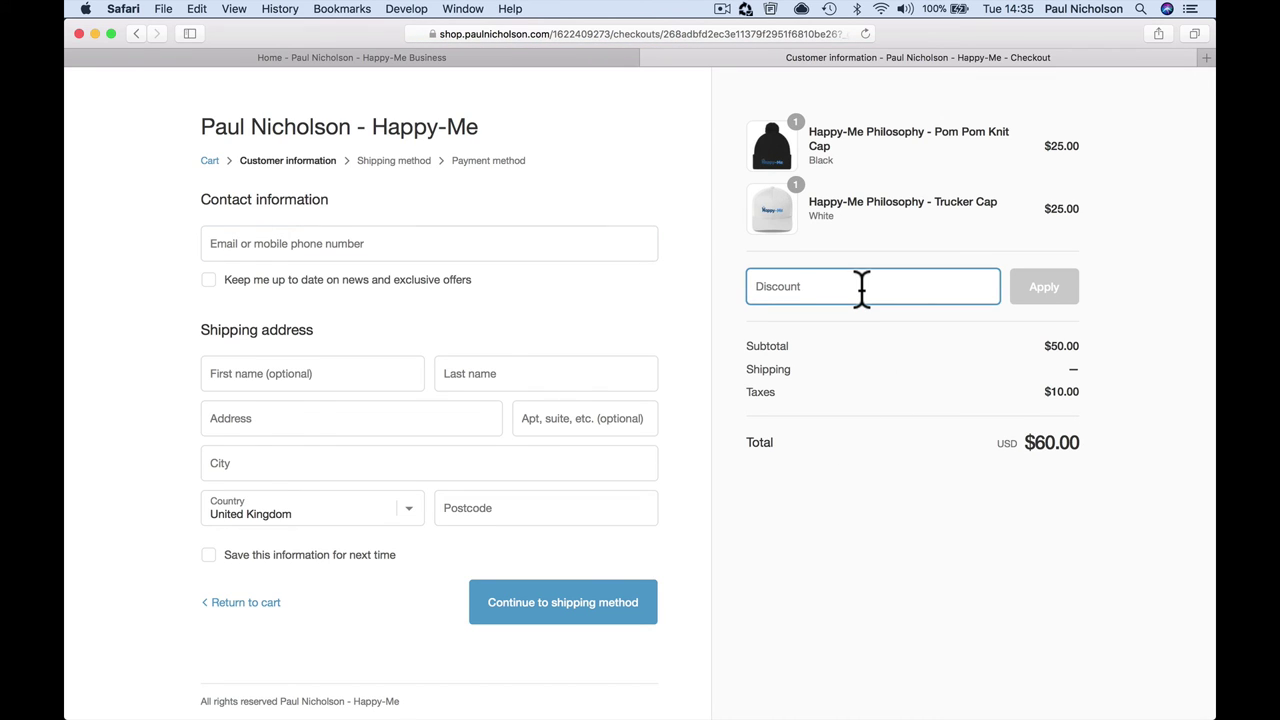
type("10OFF")
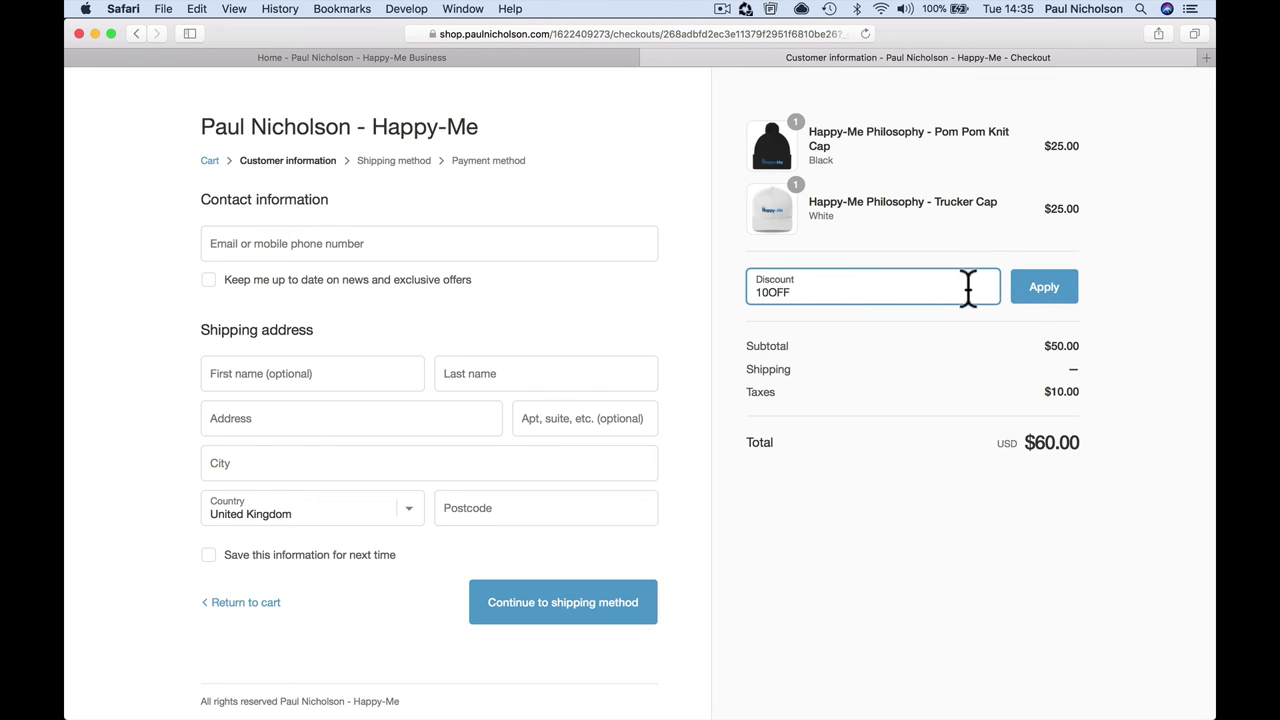
left_click(1016, 294)
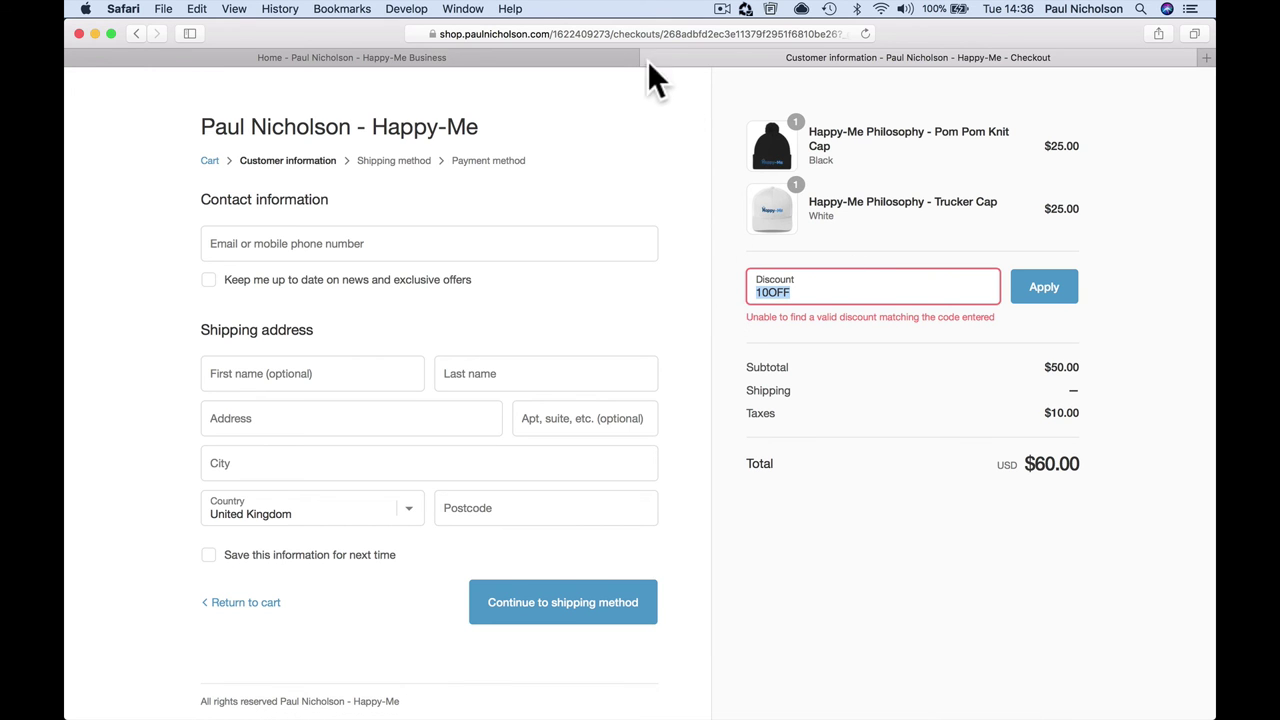
key("super+w")
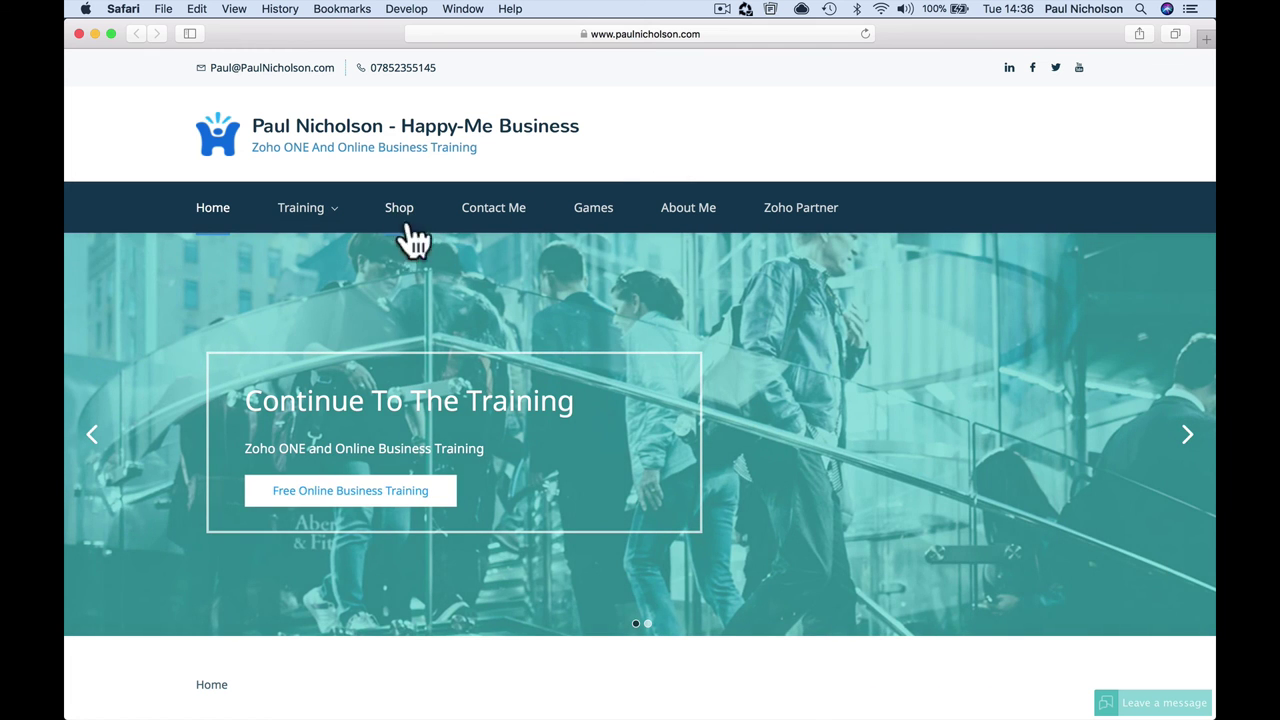
Step: From the shop, open the Buletproof Mind training and begin the $10 course enrollment
left_click(408, 228)
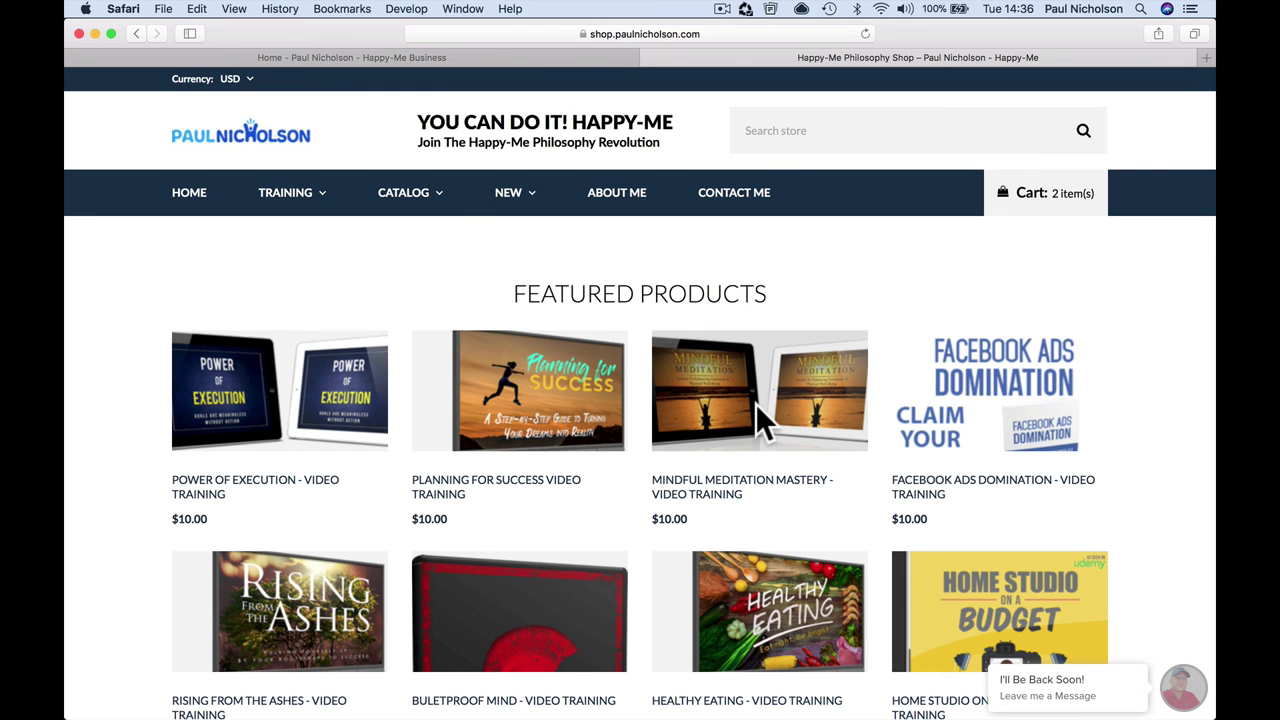
scroll(762, 425, "down", 2)
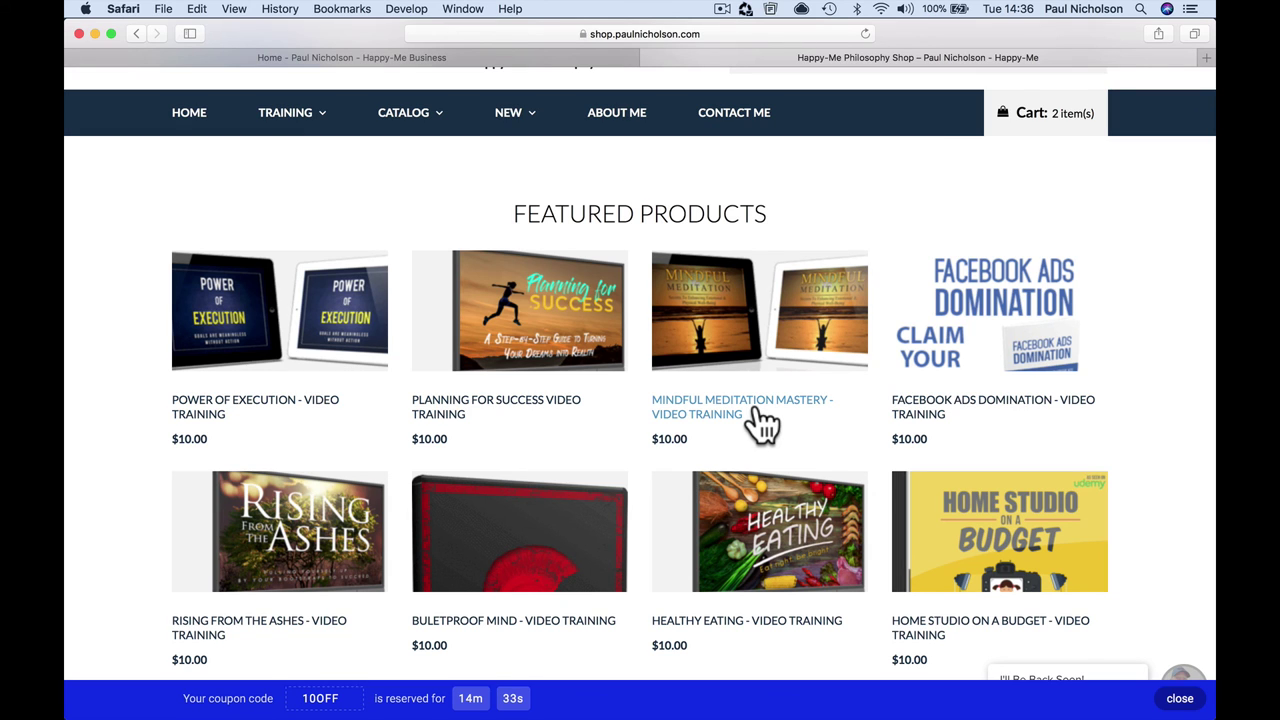
scroll(762, 425, "down", 5)
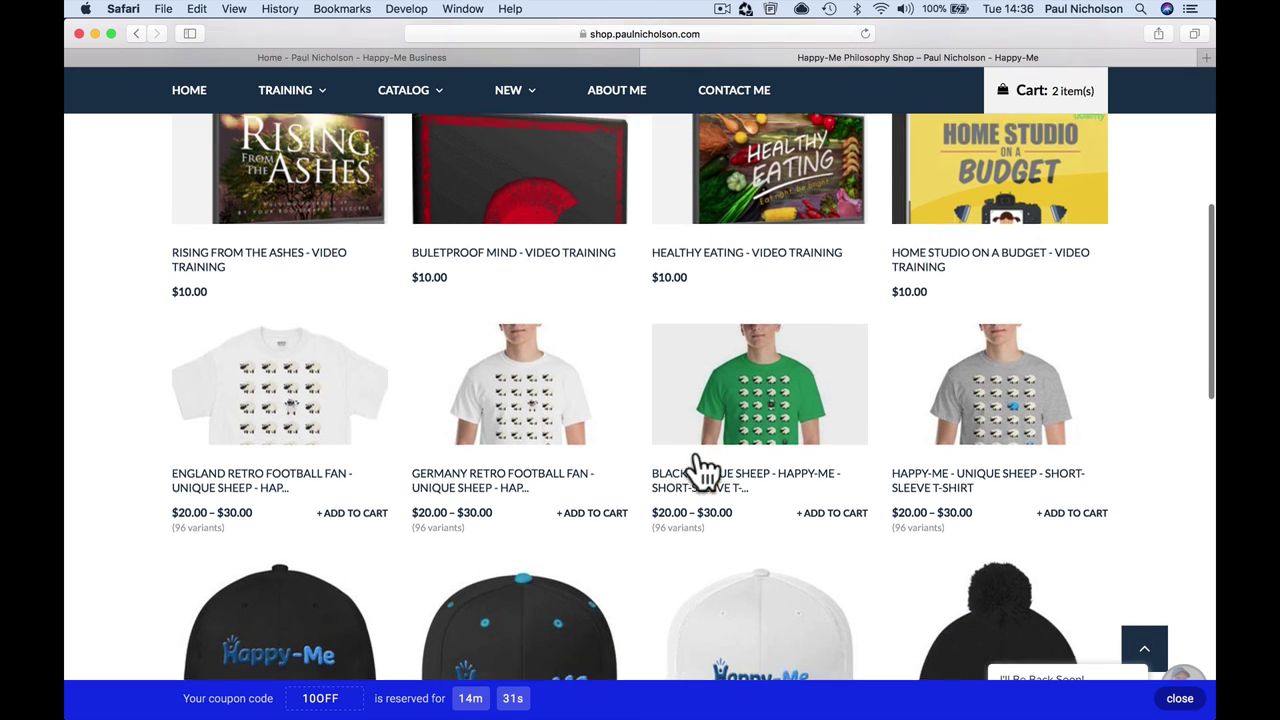
scroll(600, 385, "up", 2)
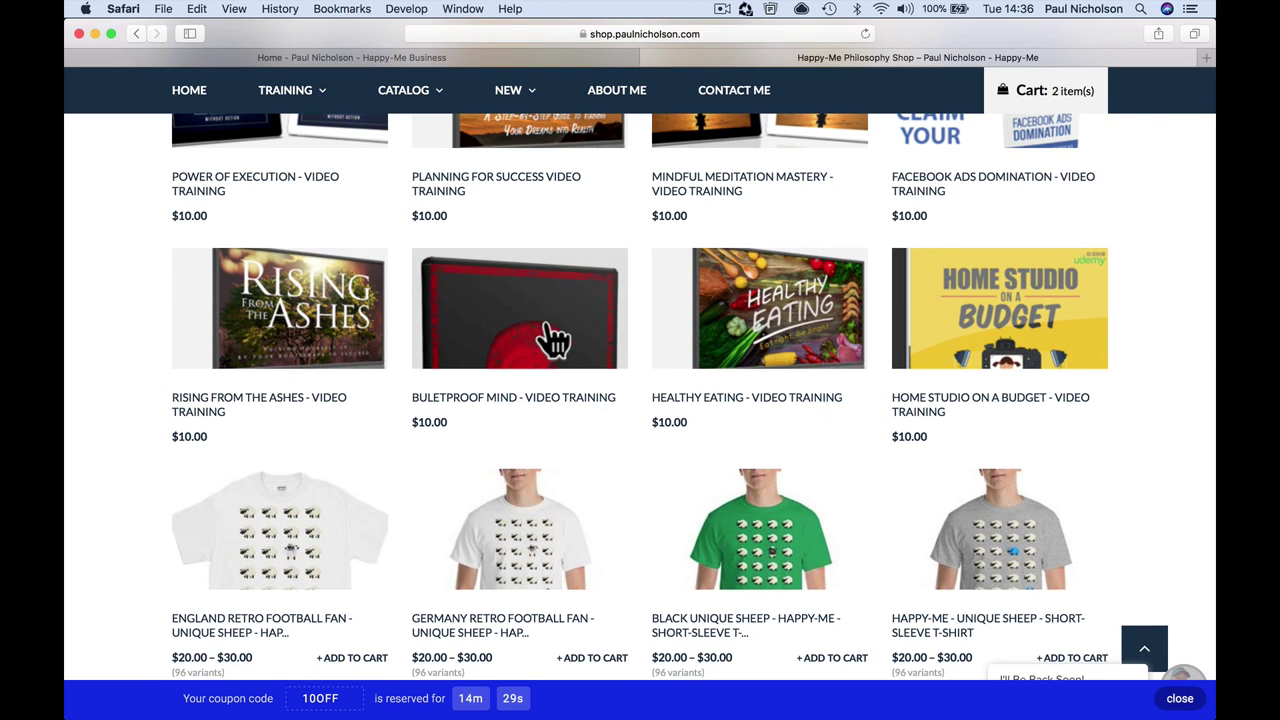
left_click(548, 325)
scroll(846, 432, "down", 5)
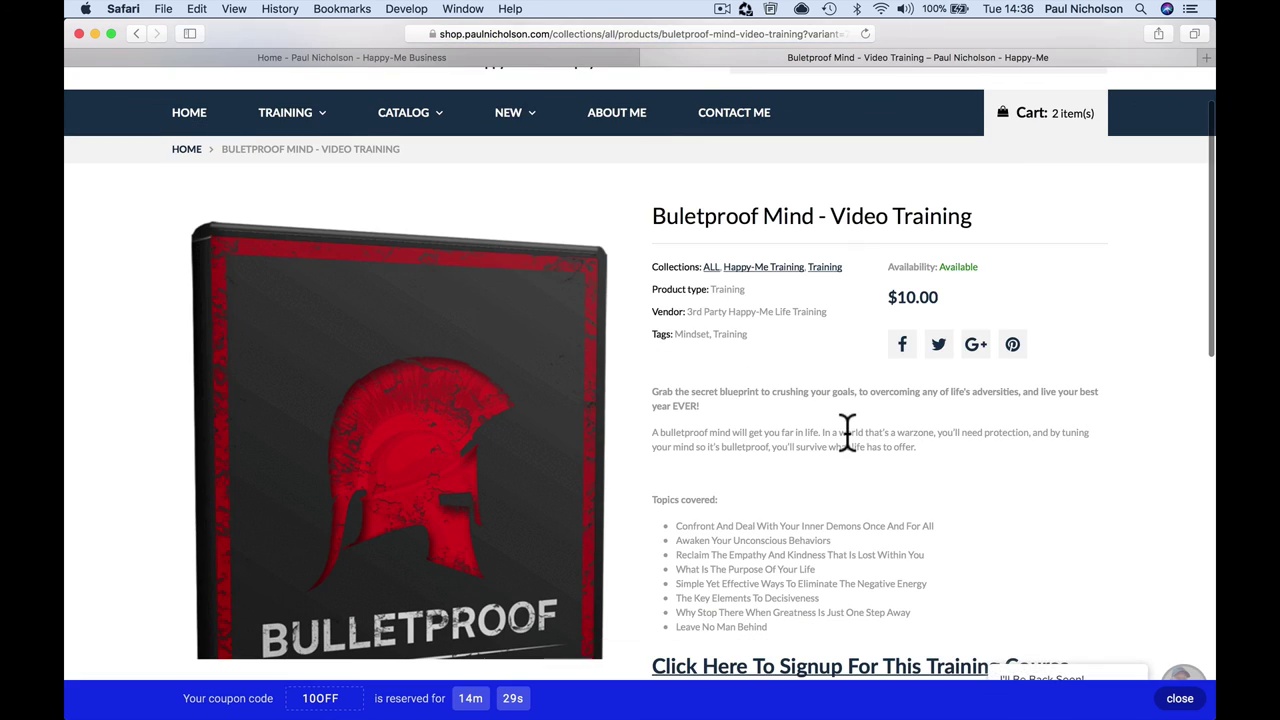
left_click(823, 477)
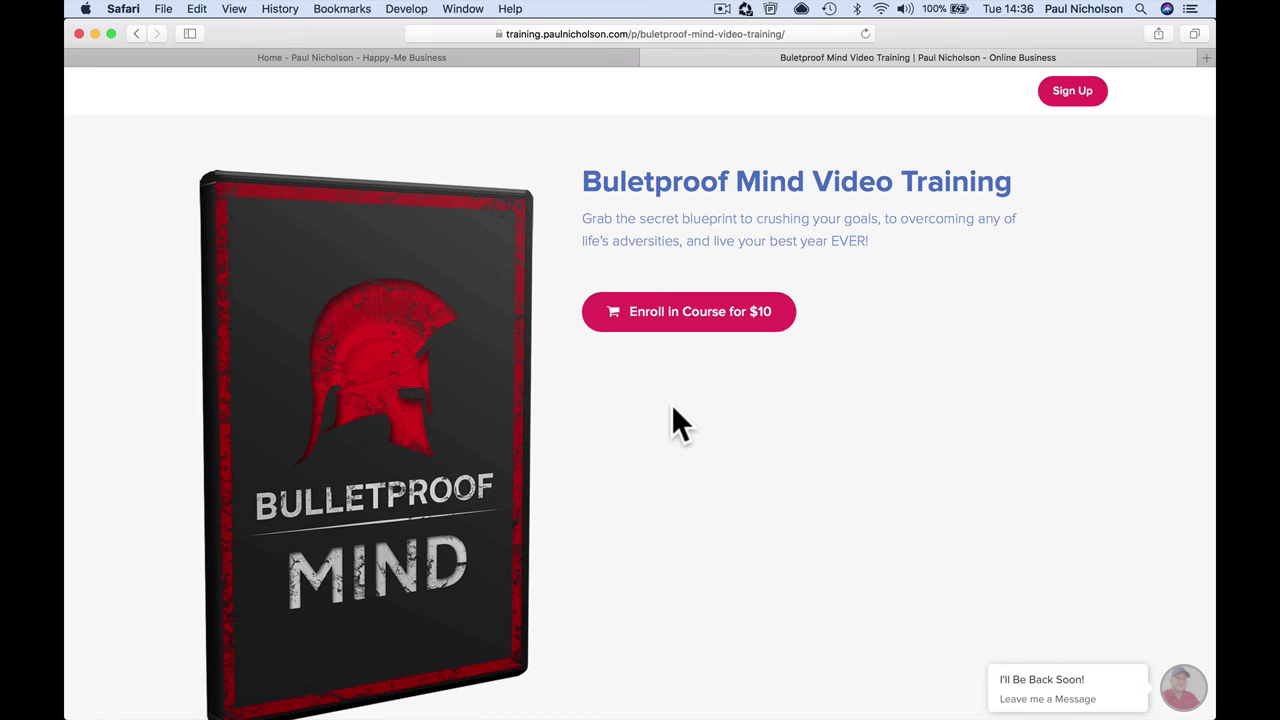
left_click(716, 318)
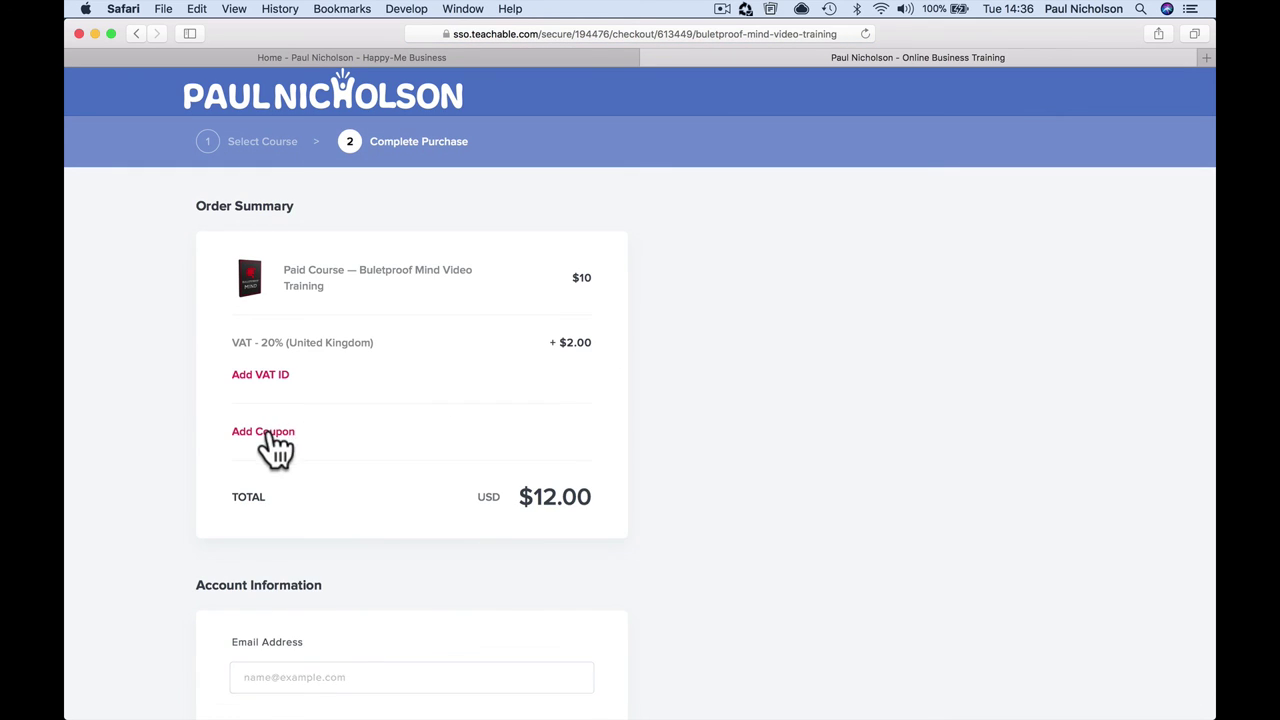
Step: Show the coupon field on the Teachable checkout, then reopen the shop from the Happy-Me Business tab
left_click(263, 431)
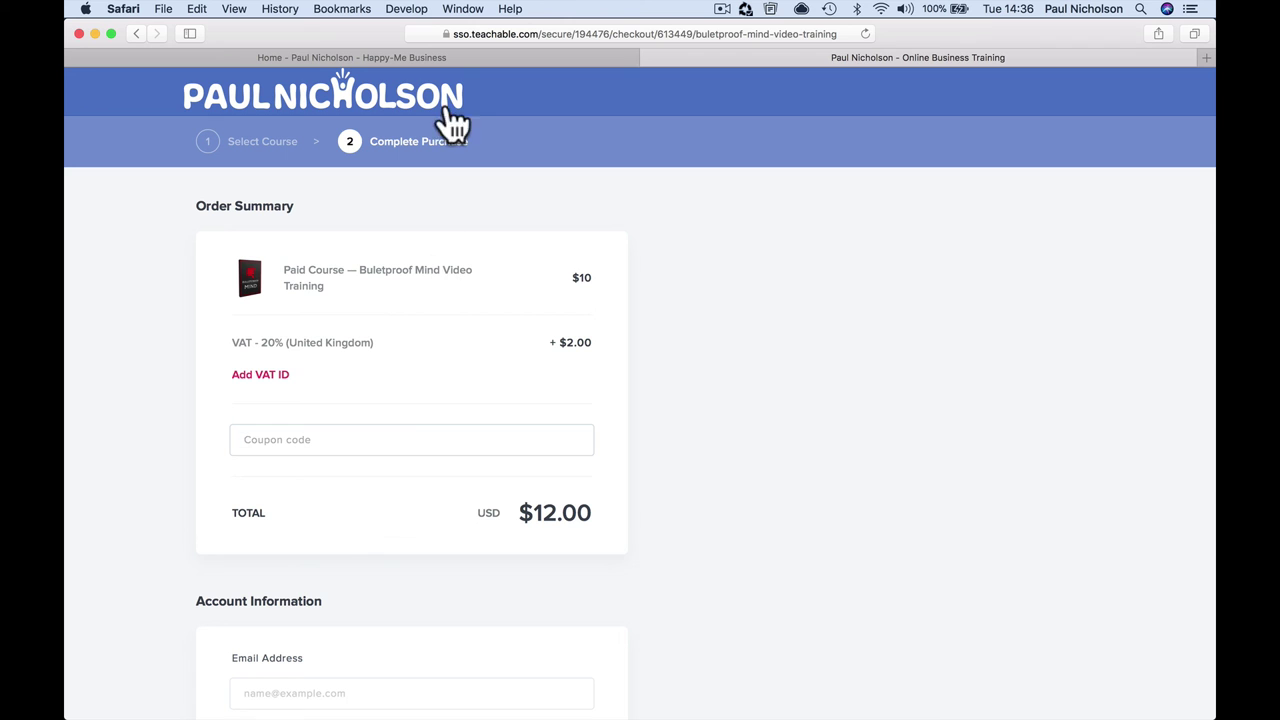
left_click(477, 55)
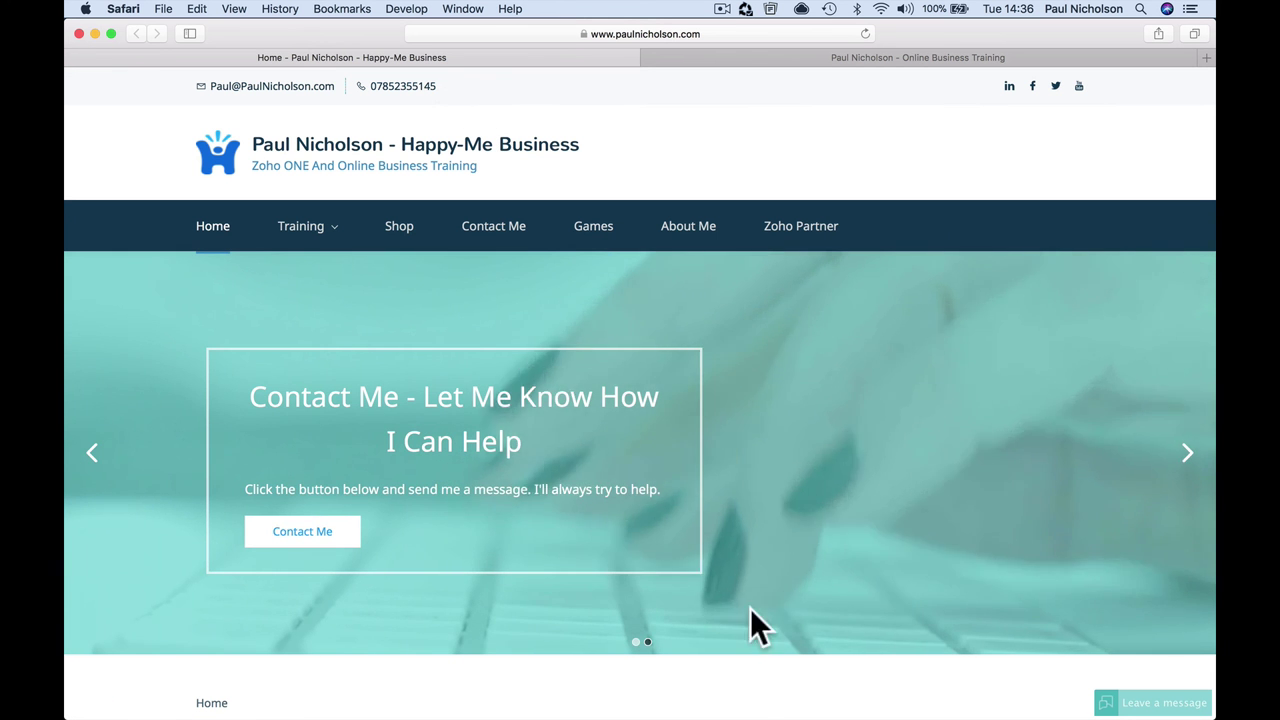
mouse_move(640, 710)
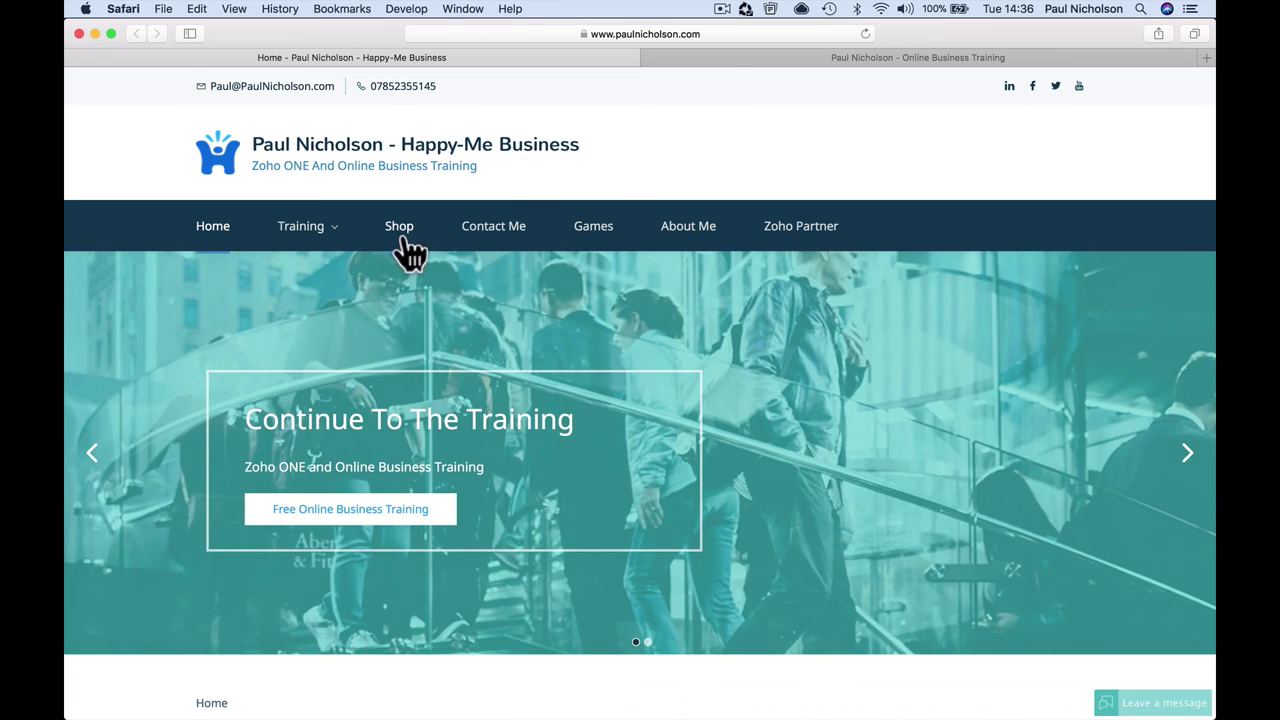
left_click(403, 236)
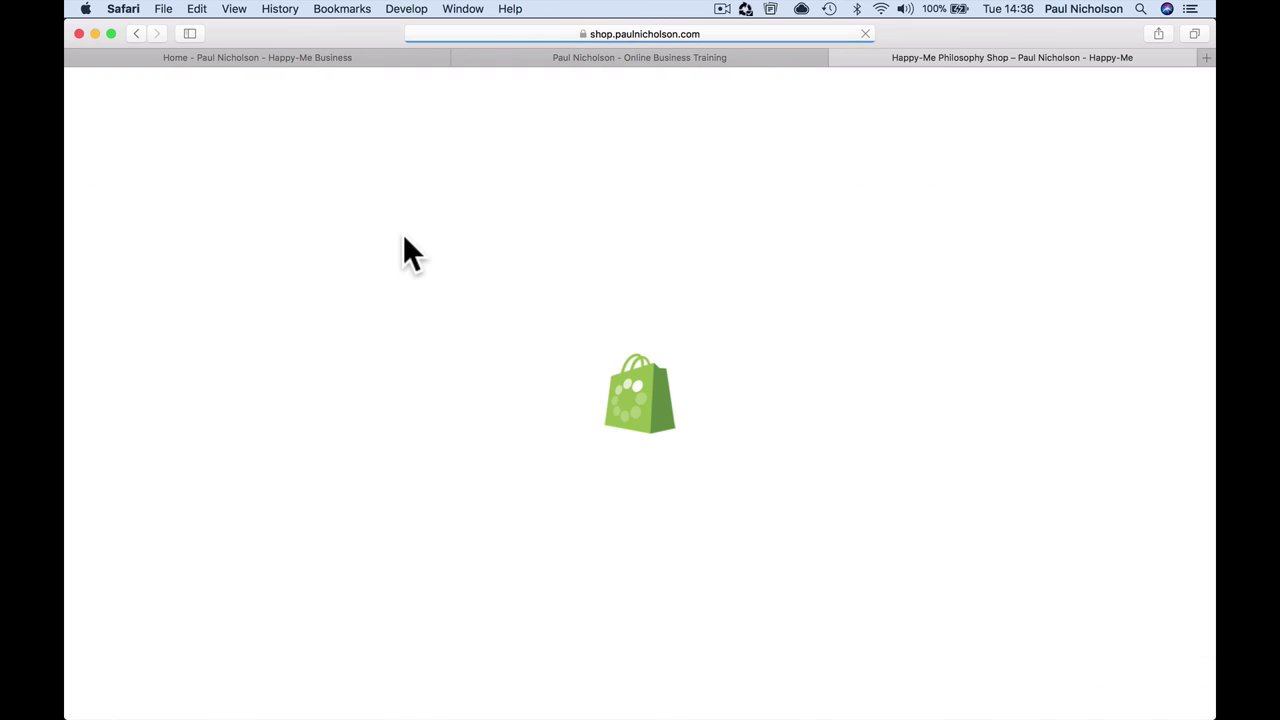
Step: Browse the shop products while 10OFF stays reserved and the cart holds 2 items
scroll(403, 250, "down", 1)
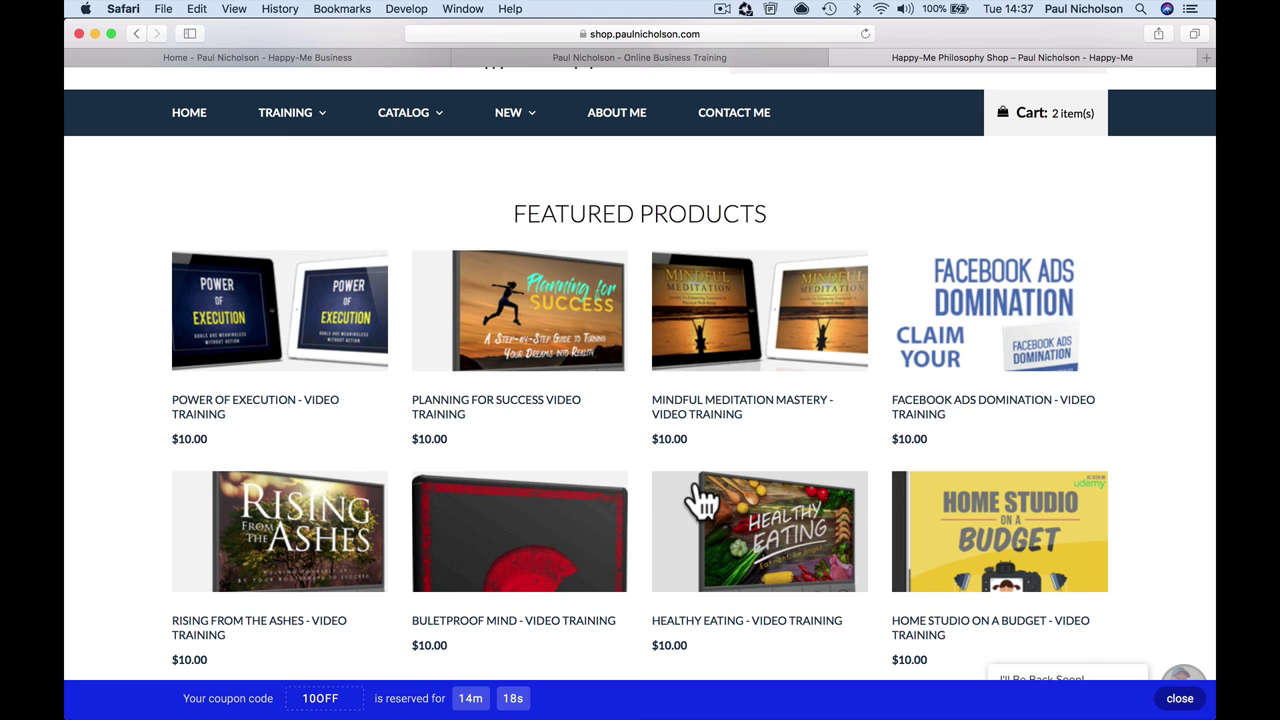
scroll(705, 503, "down", 8)
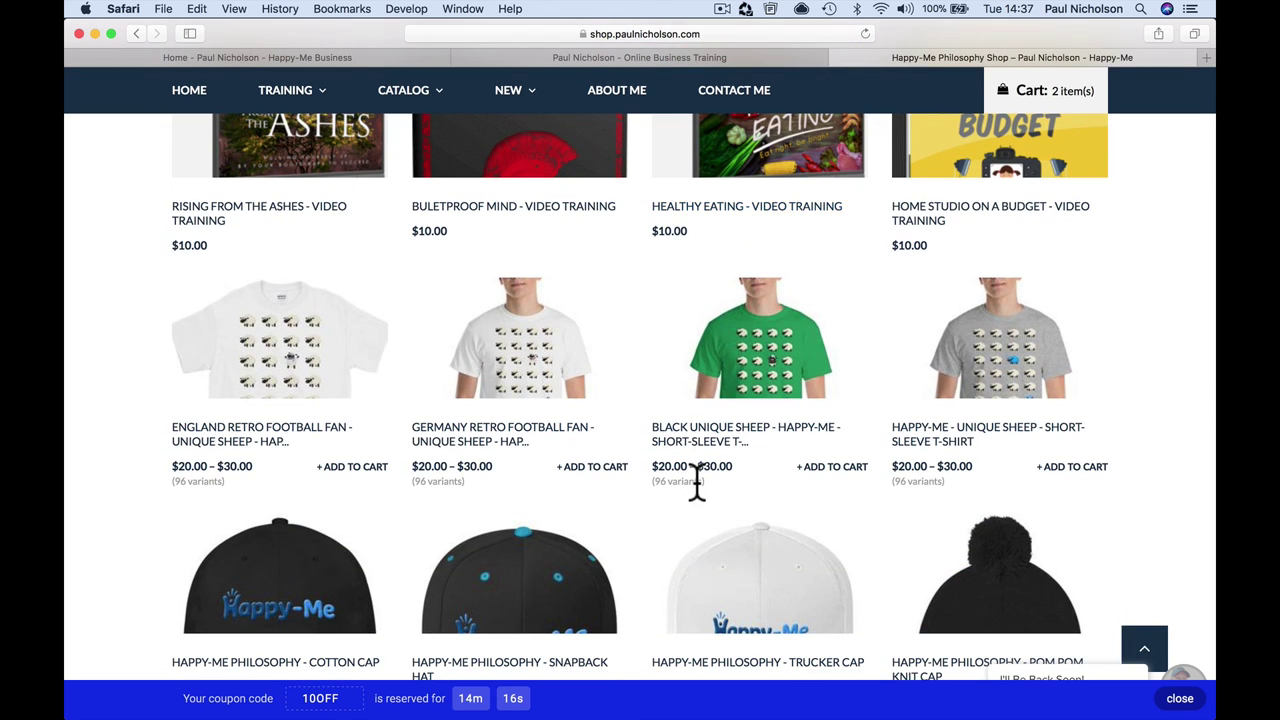
scroll(697, 485, "down", 6)
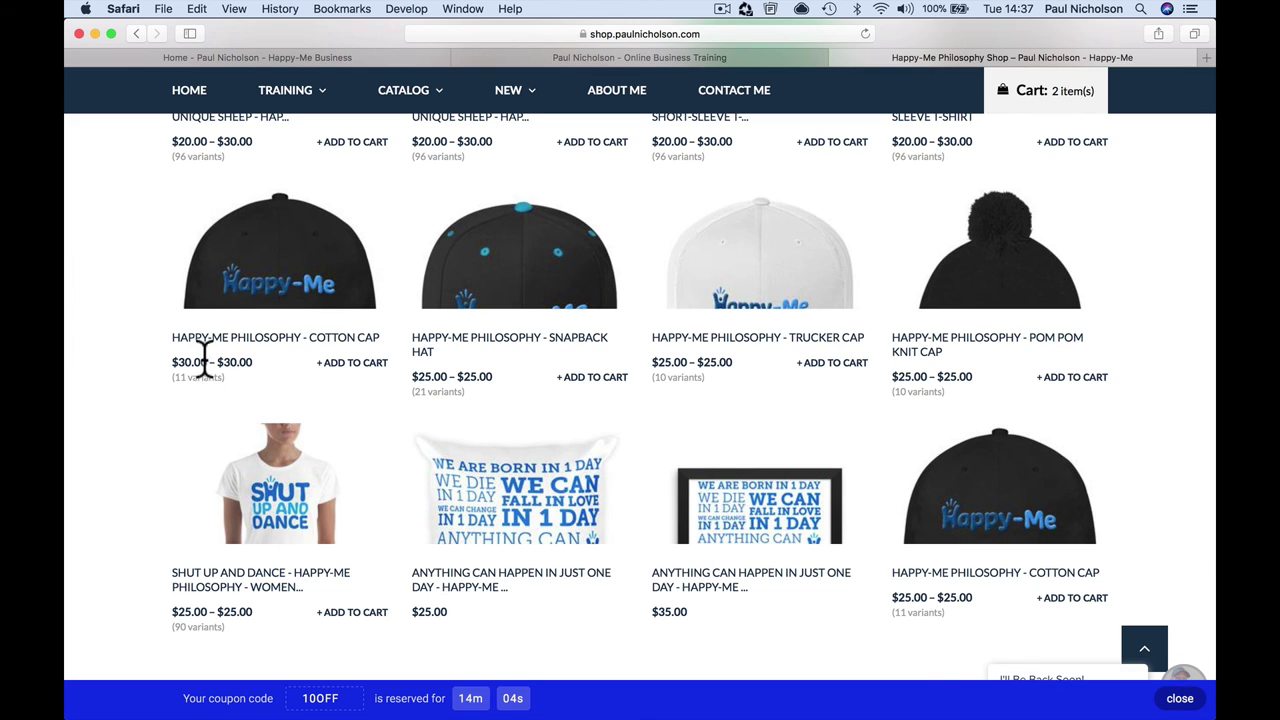
Step: Clear all Safari history and website data, then reload the shop to an empty cart
left_click(280, 9)
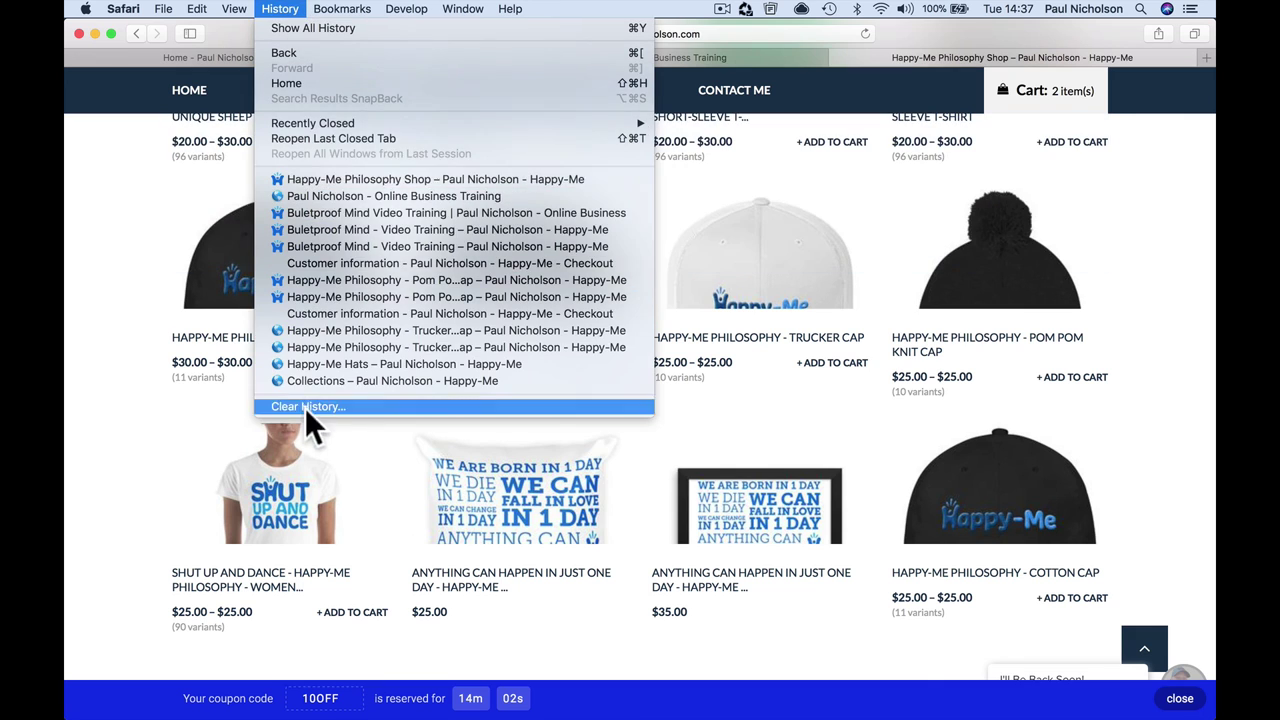
left_click(302, 406)
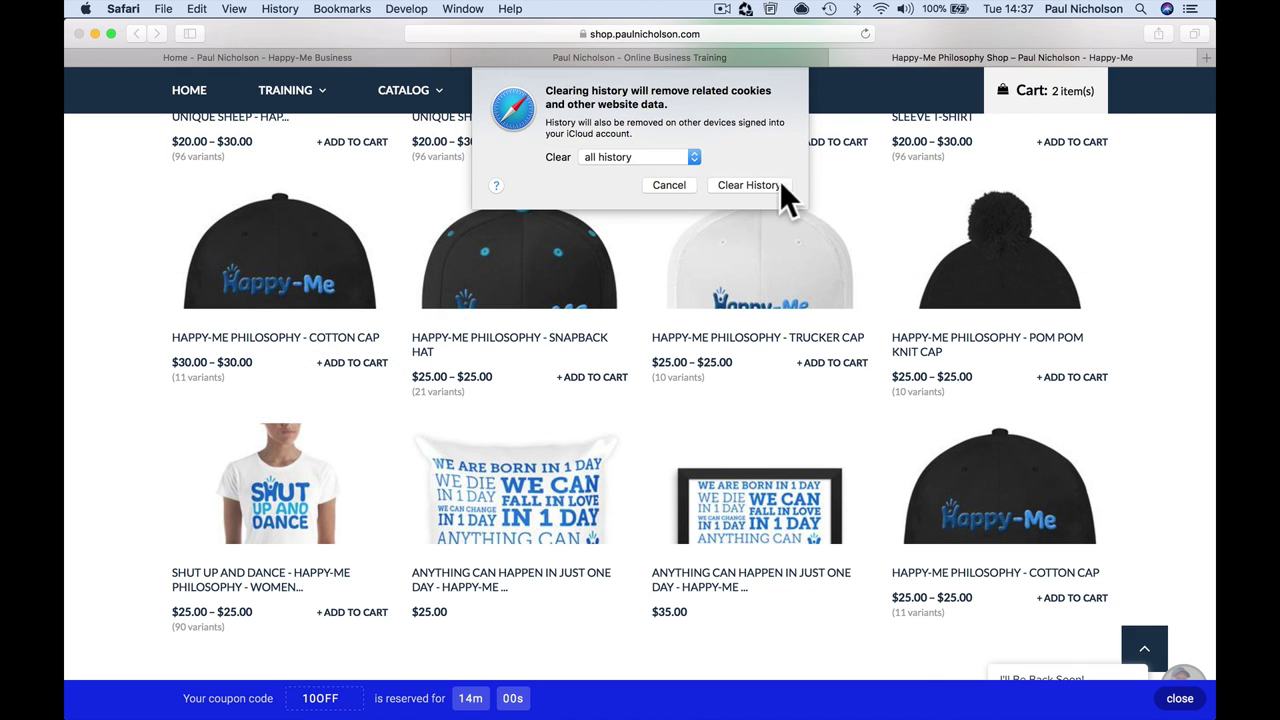
left_click(752, 185)
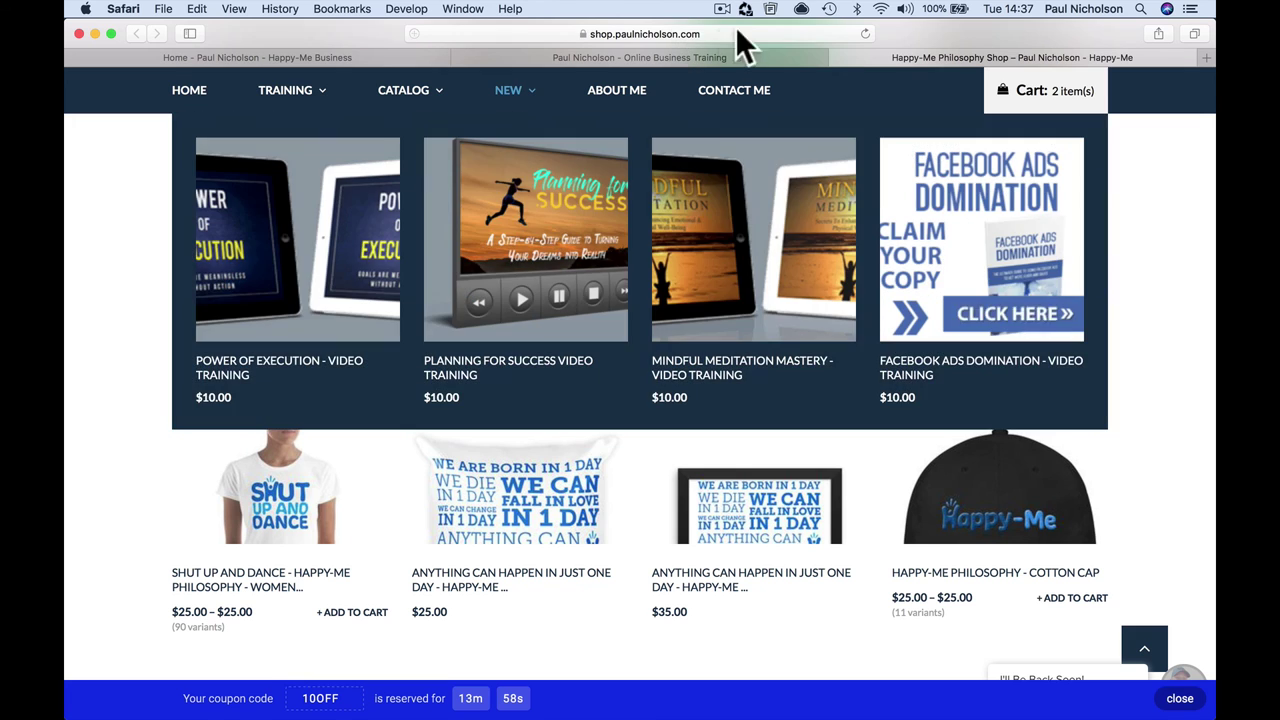
left_click(866, 34)
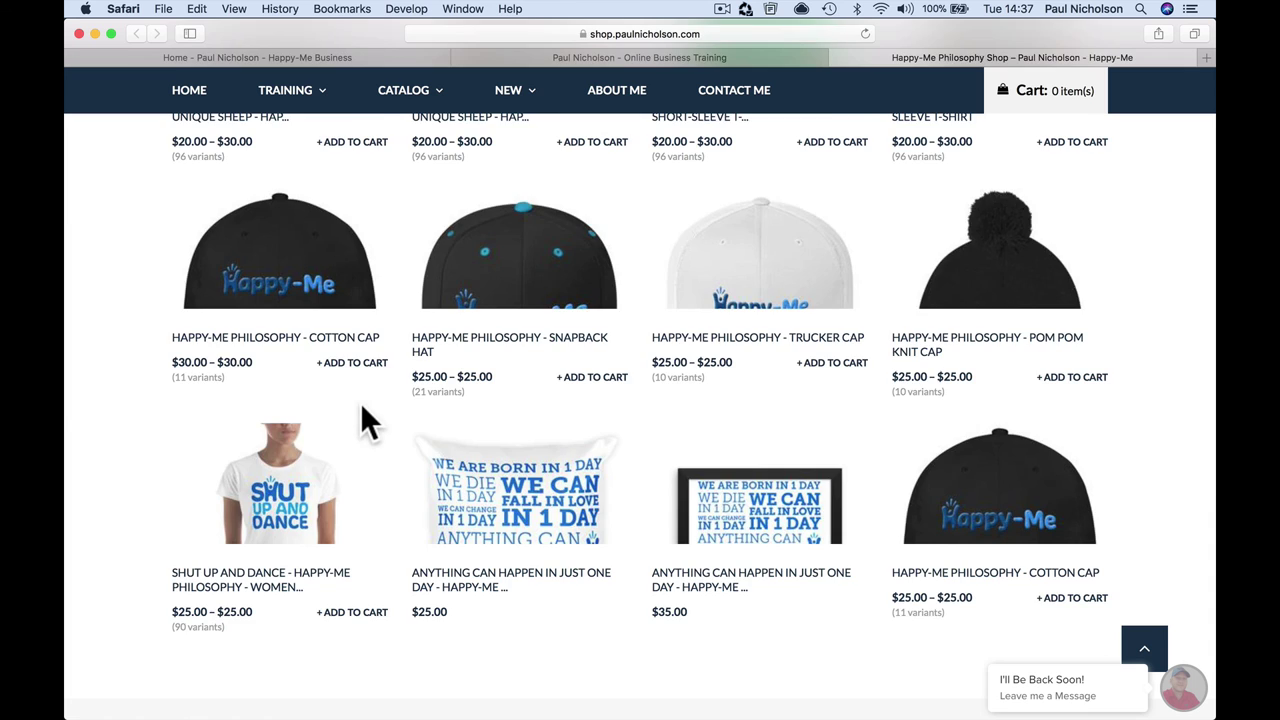
scroll(360, 402, "up", 5)
Step: Open Wheelio's spin-to-win wheel from the blue coupon tab at the left edge
left_click(82, 425)
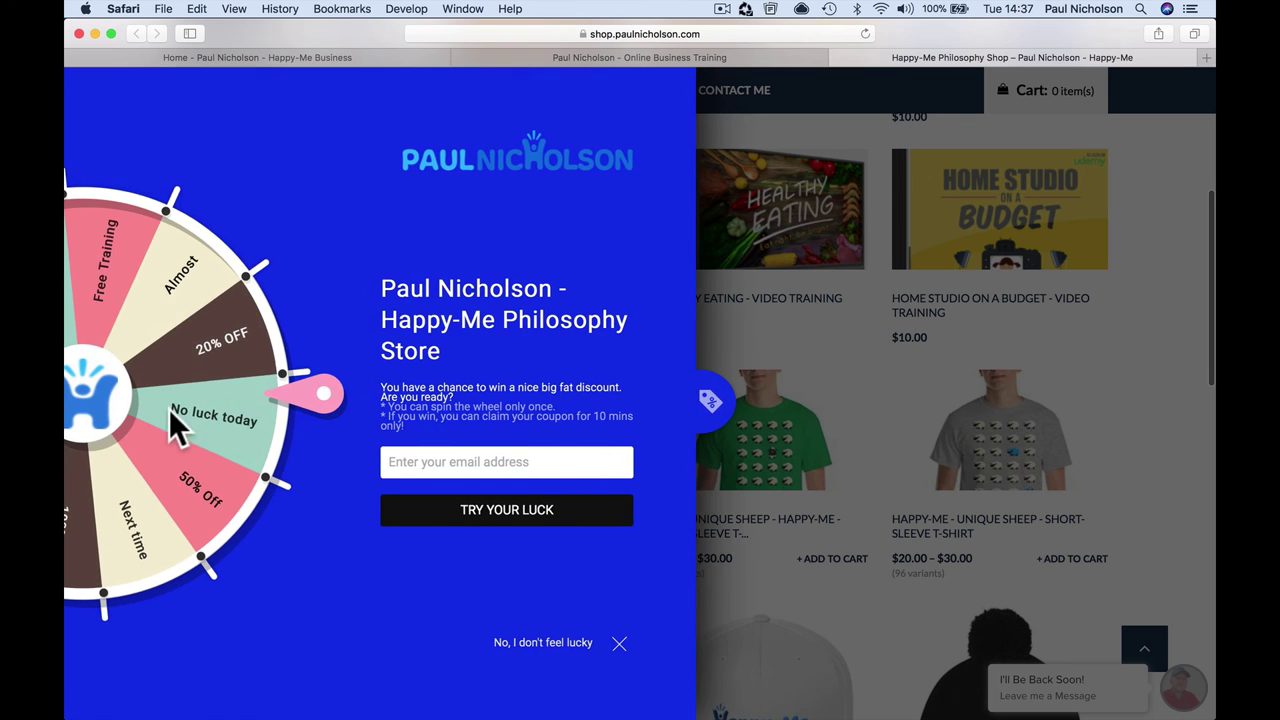